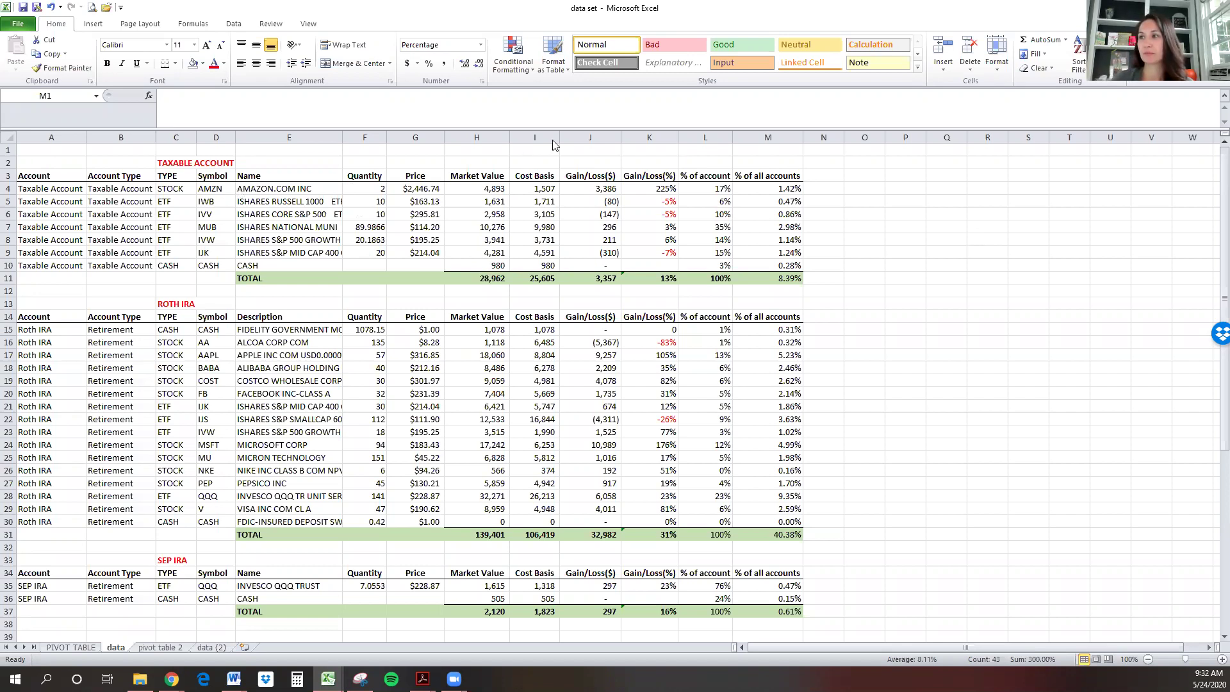
- Review the gain/loss in dollars and percent, % of account and % of all accounts columns on the data sheet
click(585, 137)
click(584, 136)
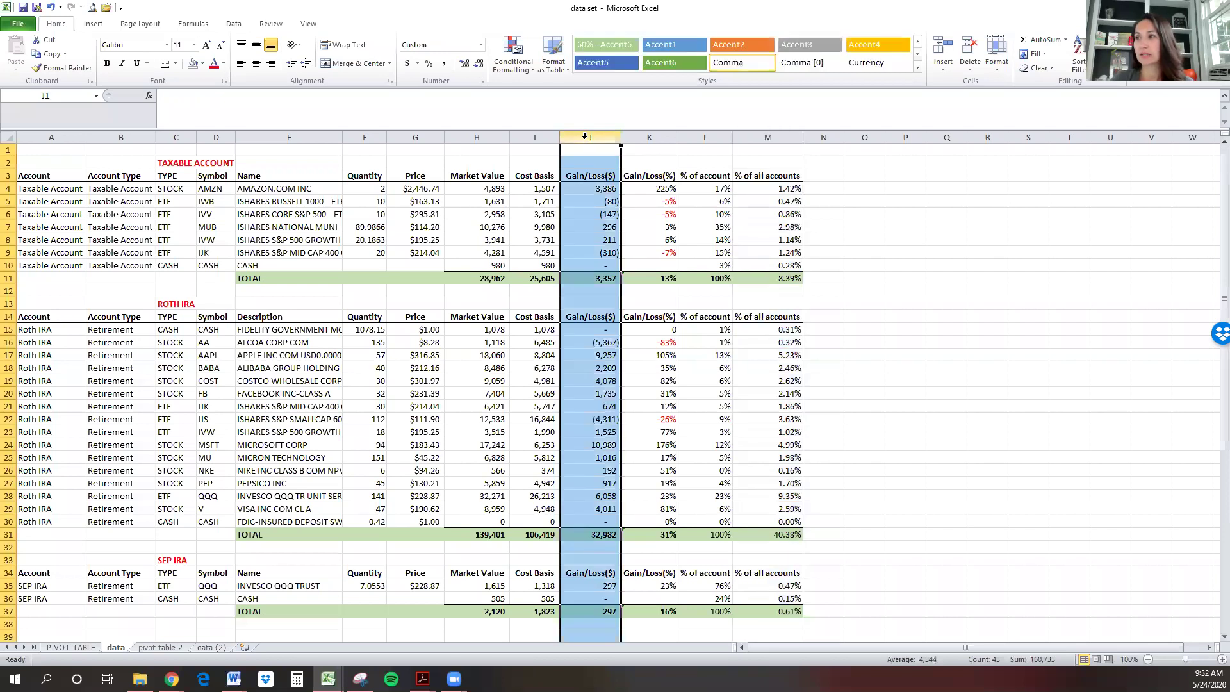
click(638, 137)
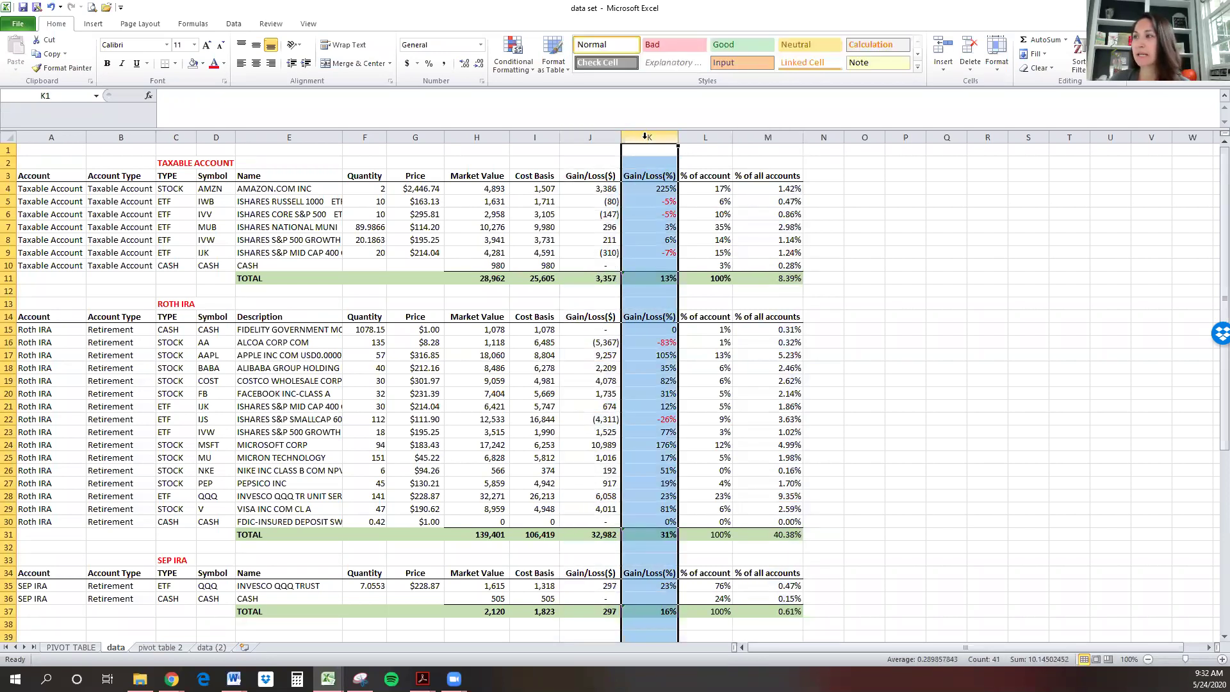
click(706, 137)
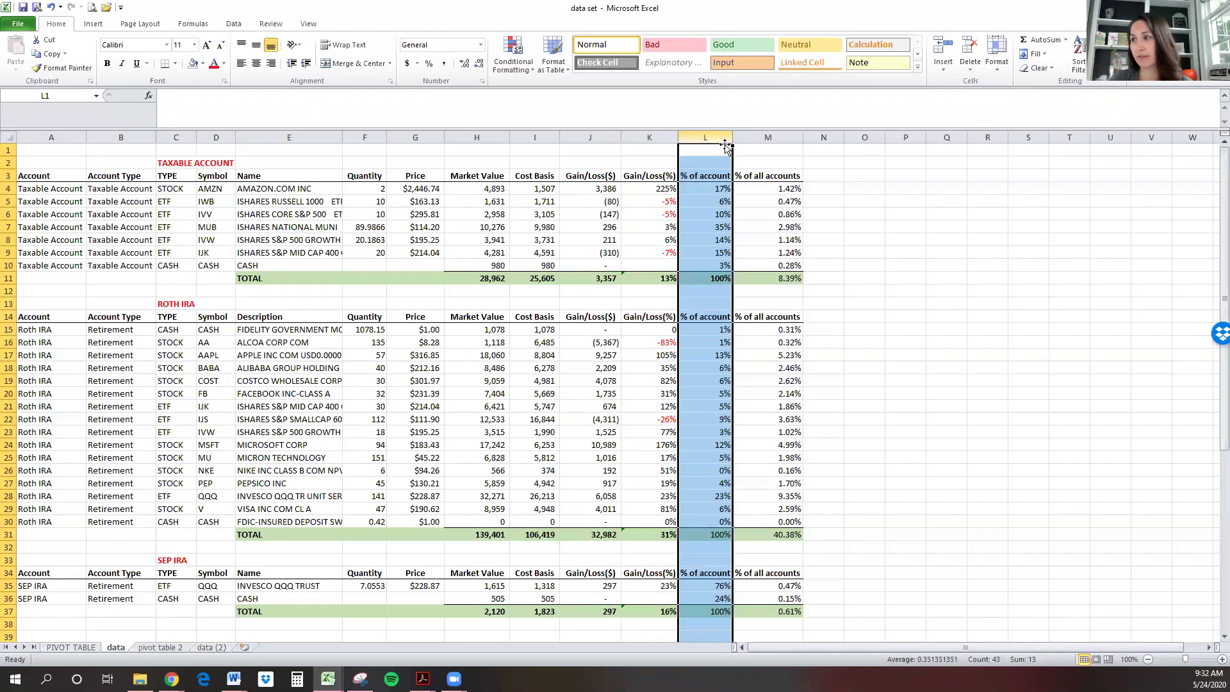
click(769, 137)
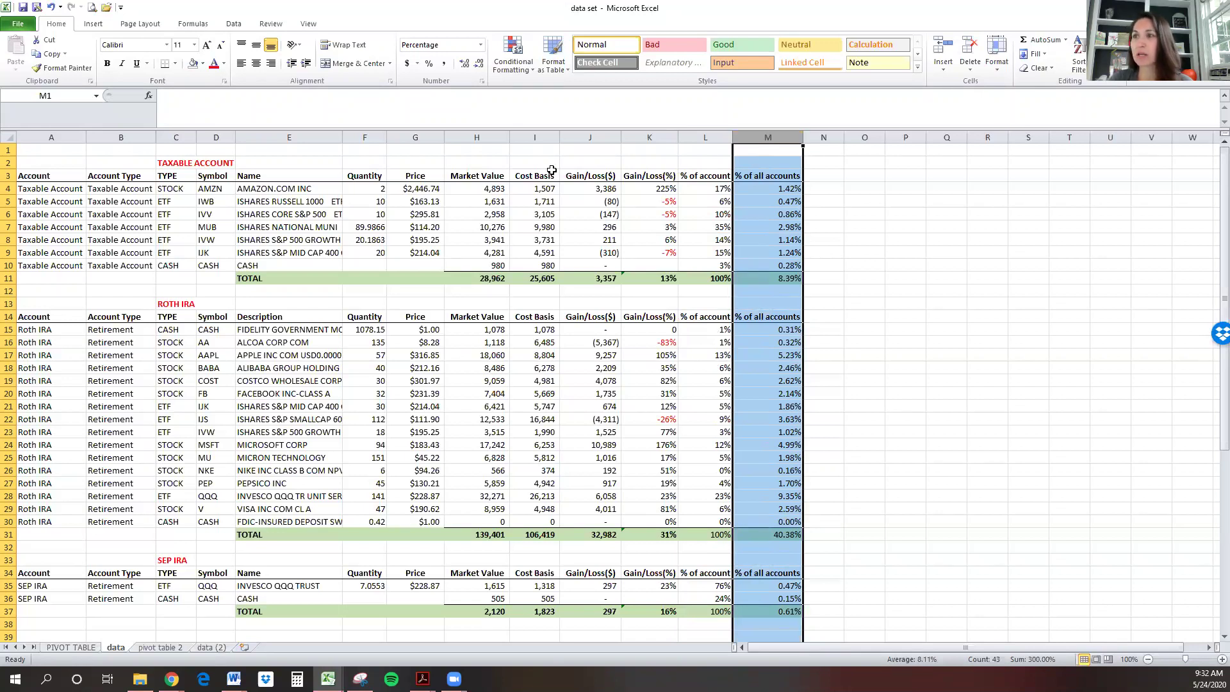
- Examine the Amazon holding in row 4 field by field, from account and type through cost basis to gain/loss percent
click(10, 188)
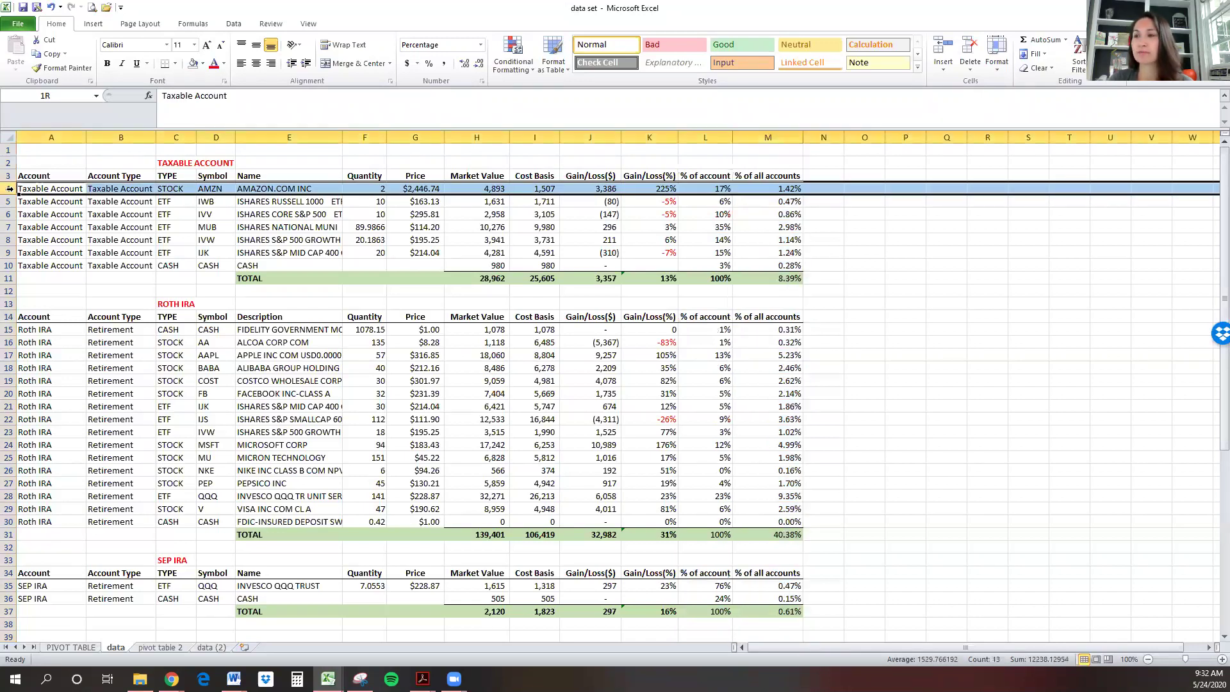
click(35, 189)
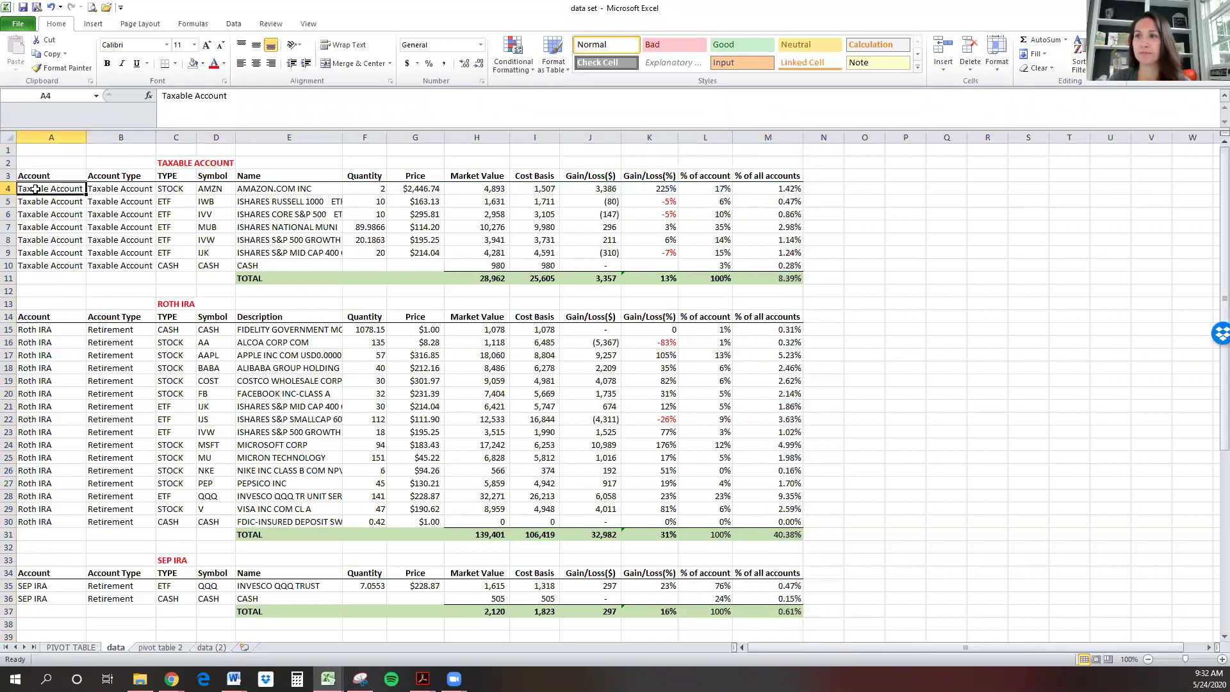
key(Right)
key(Right)
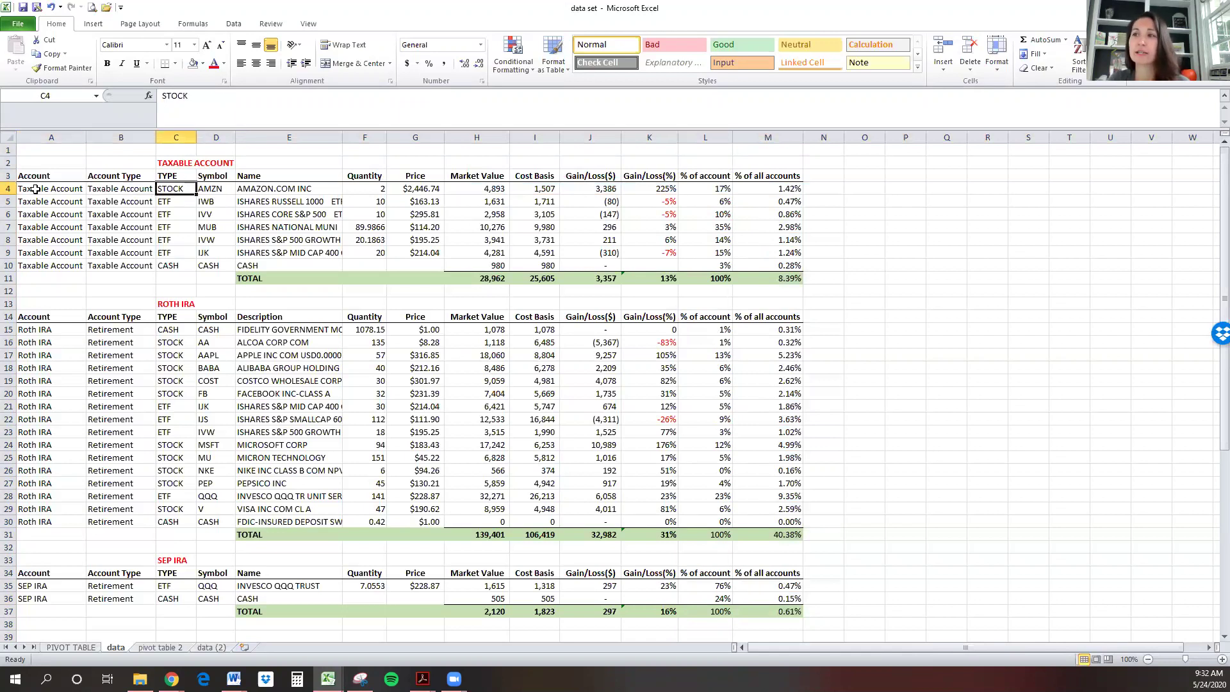
key(Right)
key(Right)
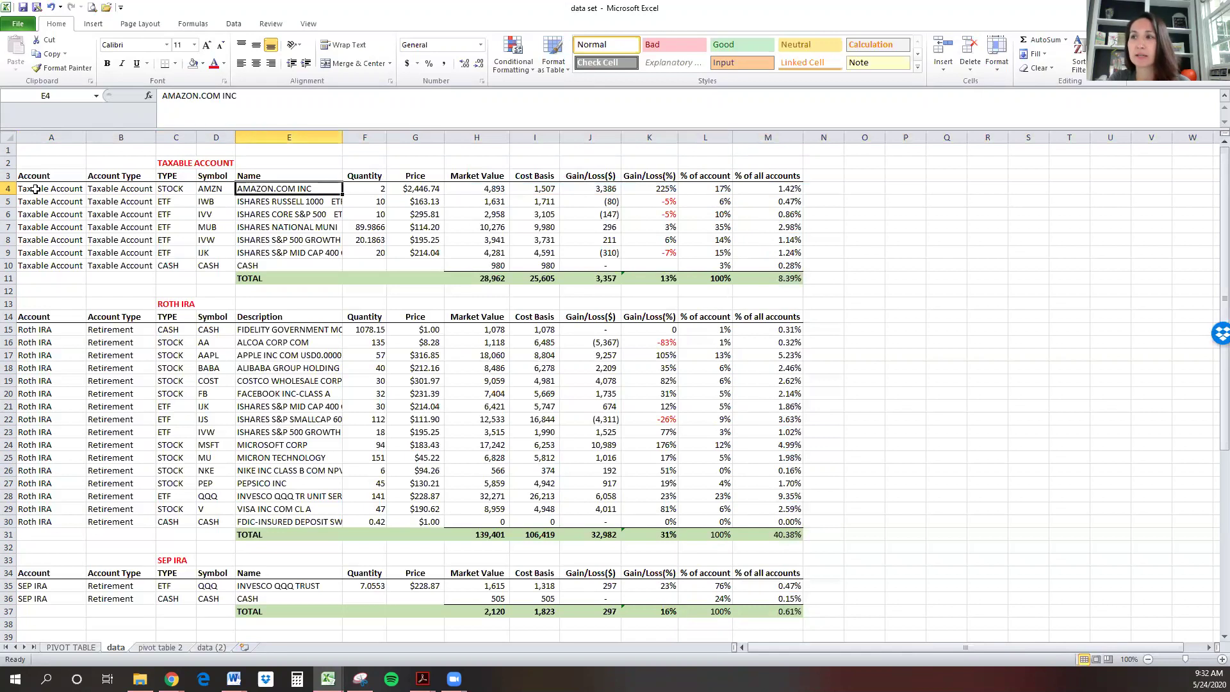
key(Right)
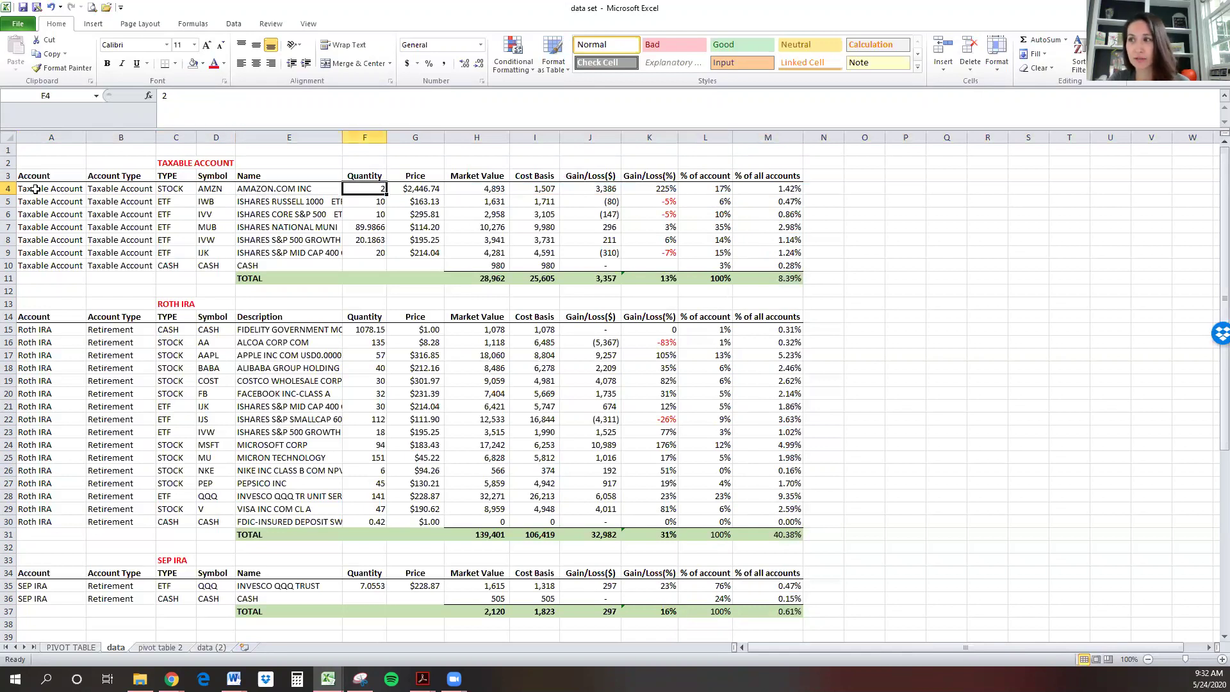
key(Right)
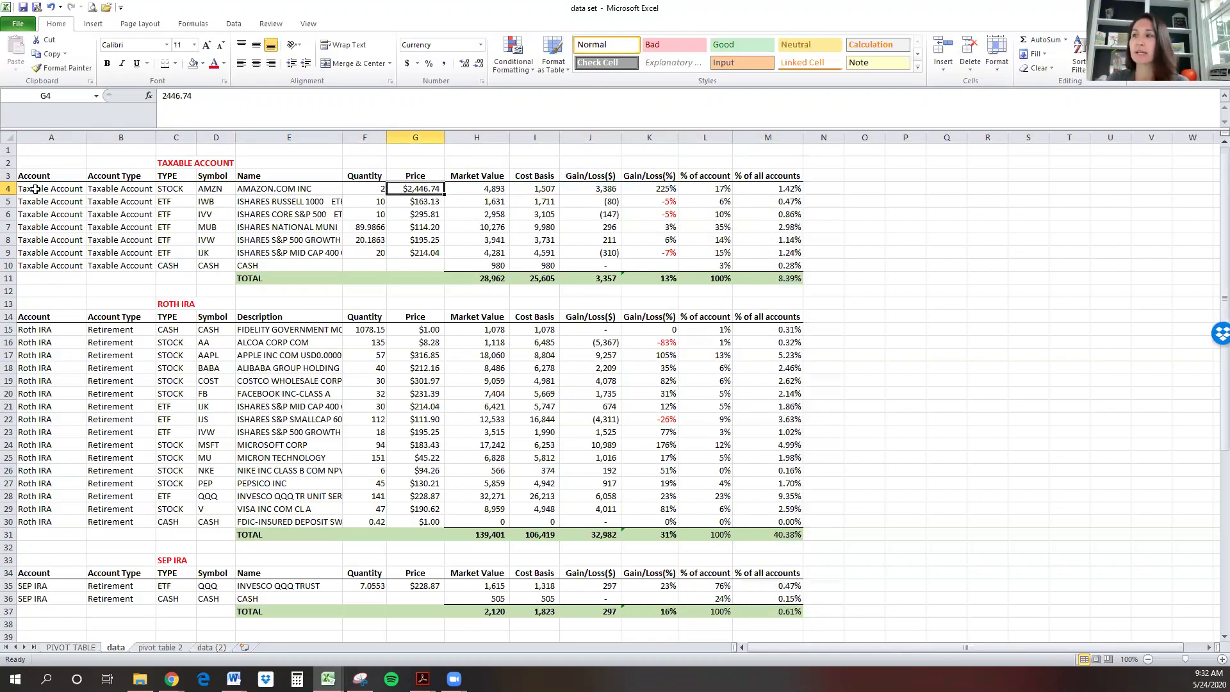
key(Right)
key(Right)
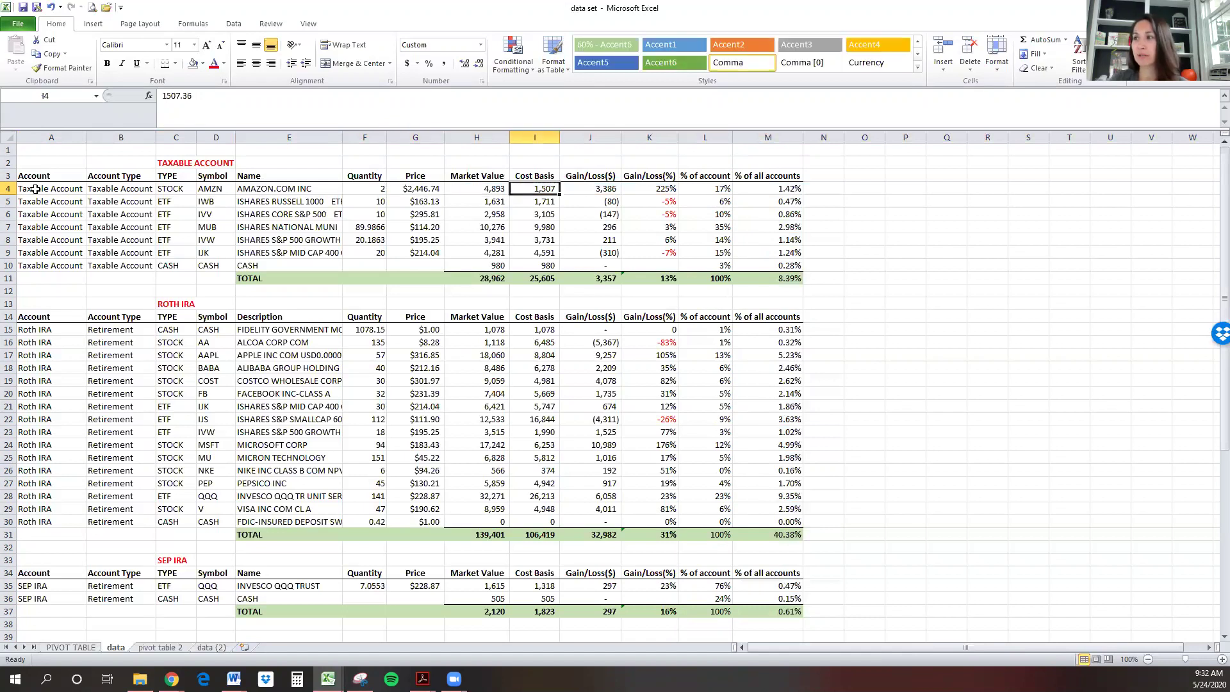
key(Right)
key(Right)
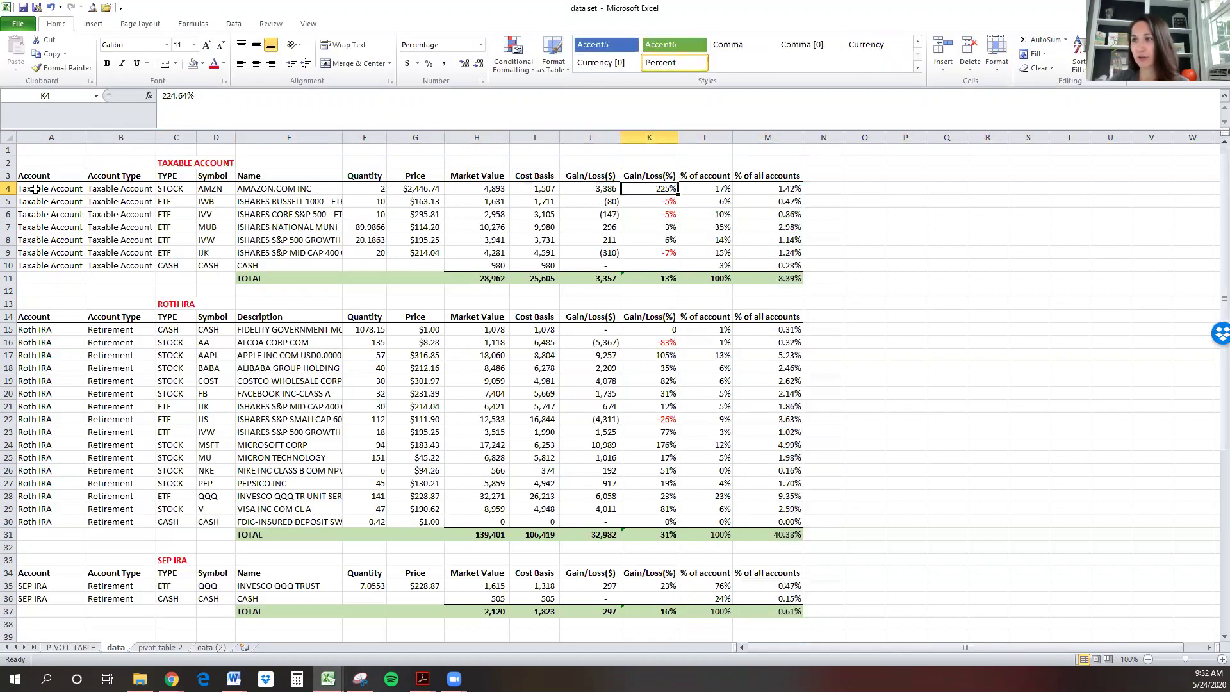
- Review the total rows and each account section, from the taxable account total through the total for all accounts
click(9, 278)
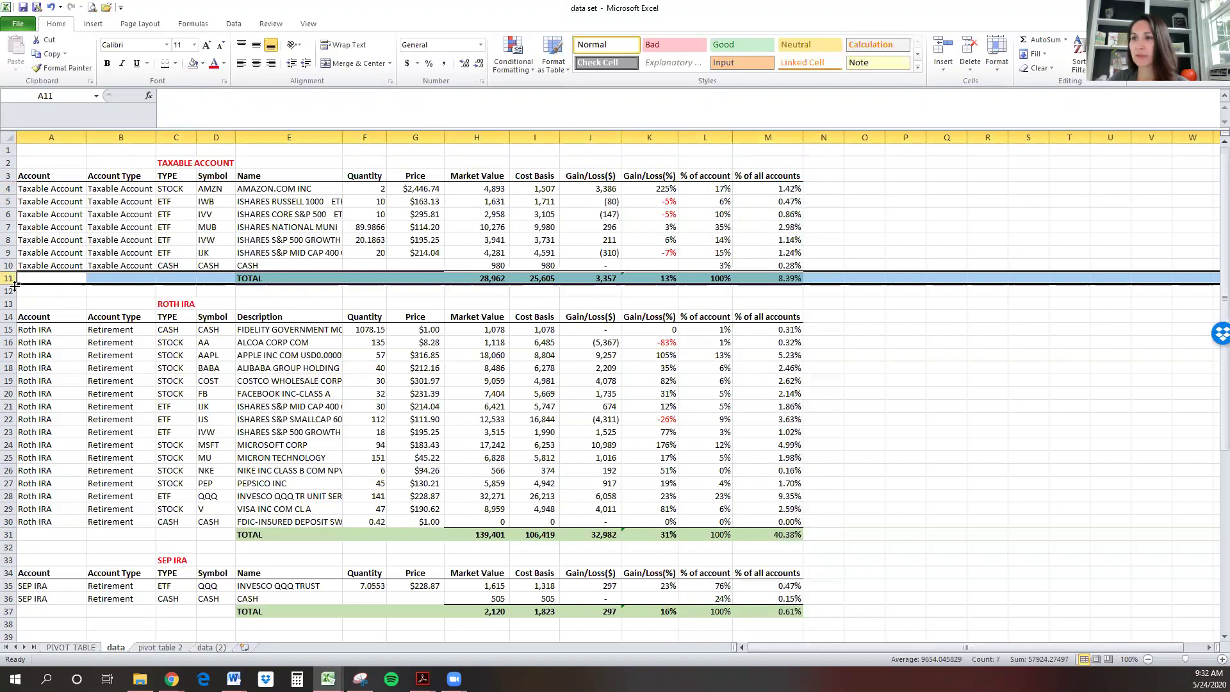
click(9, 304)
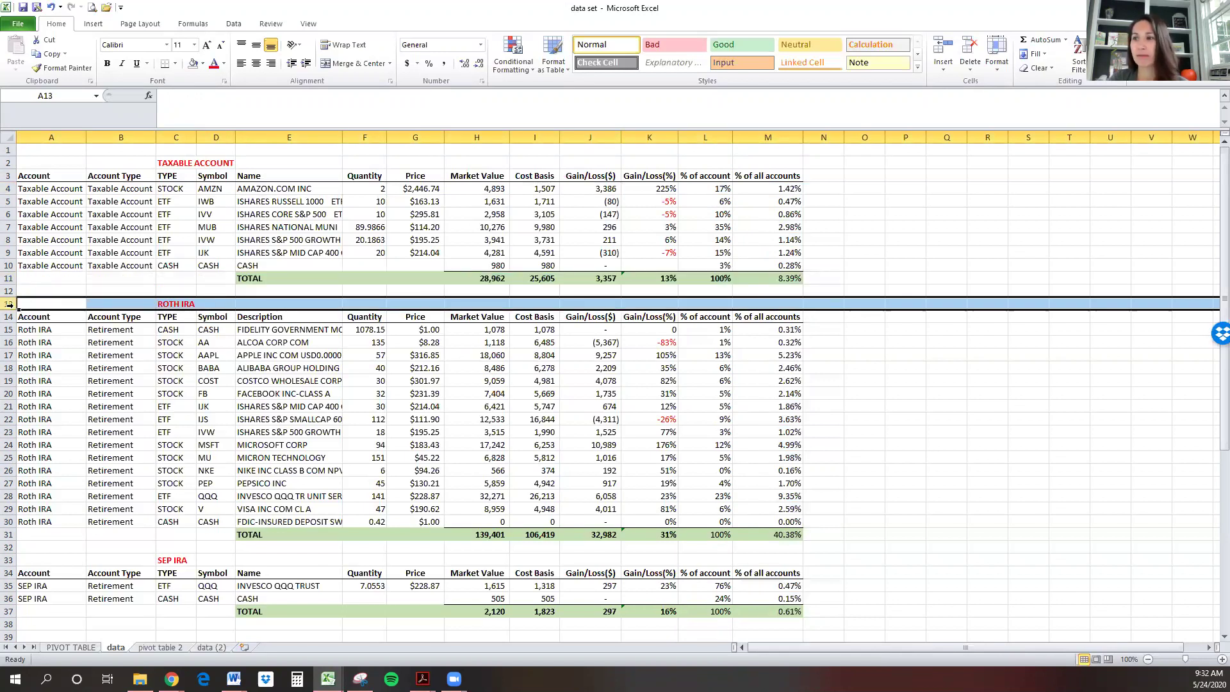
scroll(10, 304, down, 1)
drag(10, 291, 10, 510)
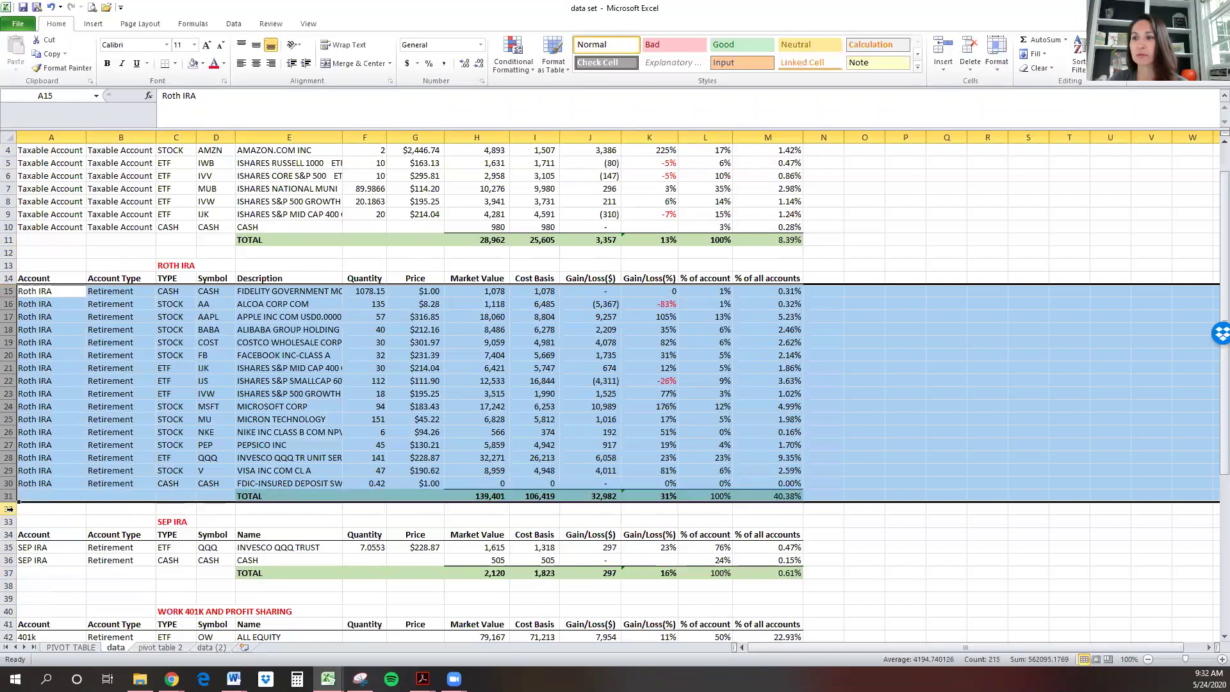
scroll(10, 430, down, 3)
drag(10, 406, 9, 476)
scroll(10, 449, down, 2)
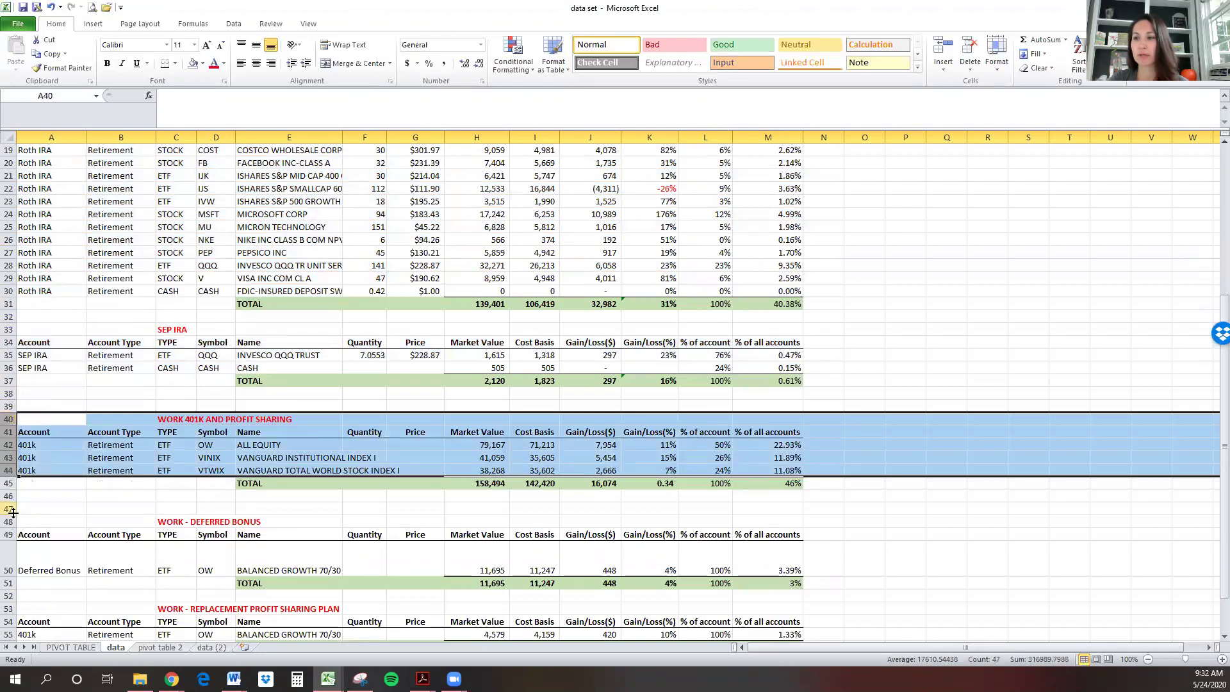
scroll(14, 512, down, 2)
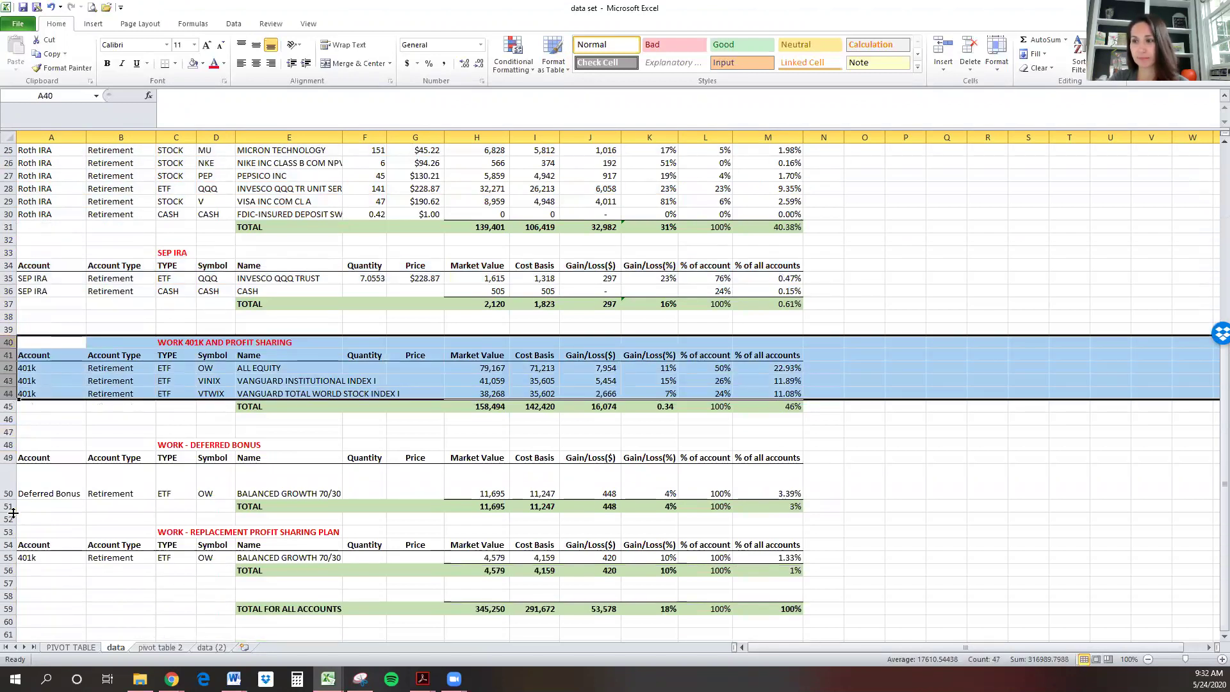
click(9, 608)
drag(468, 608, 795, 609)
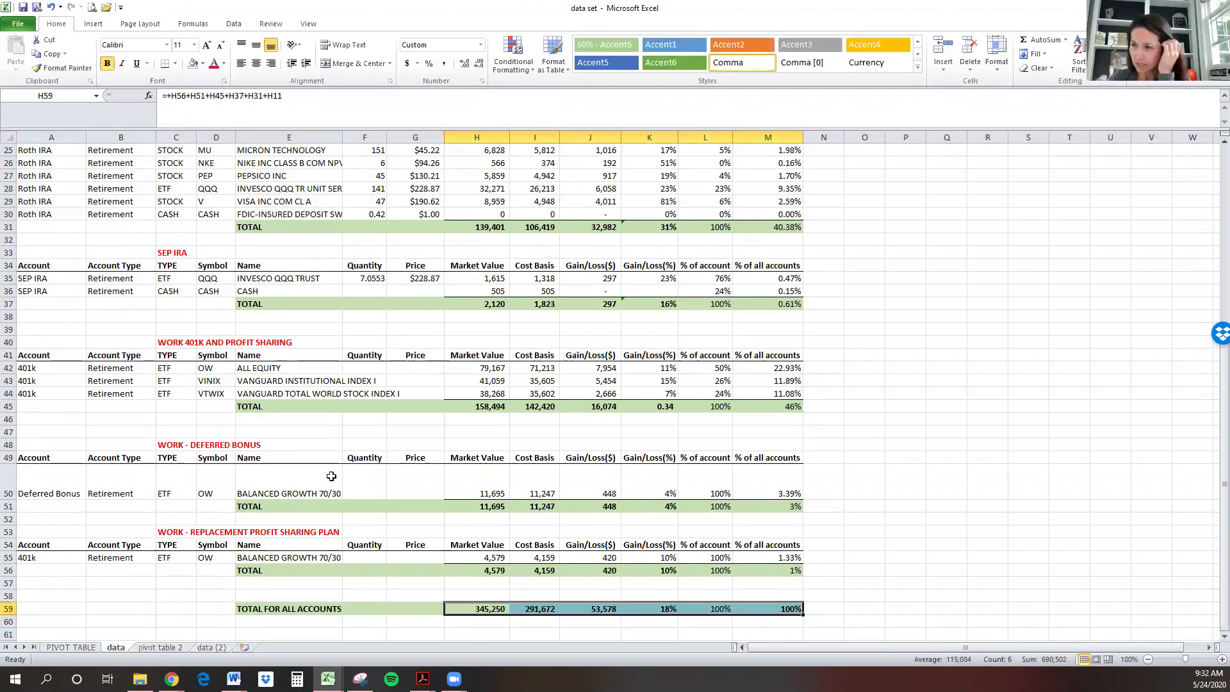
scroll(331, 475, up, 8)
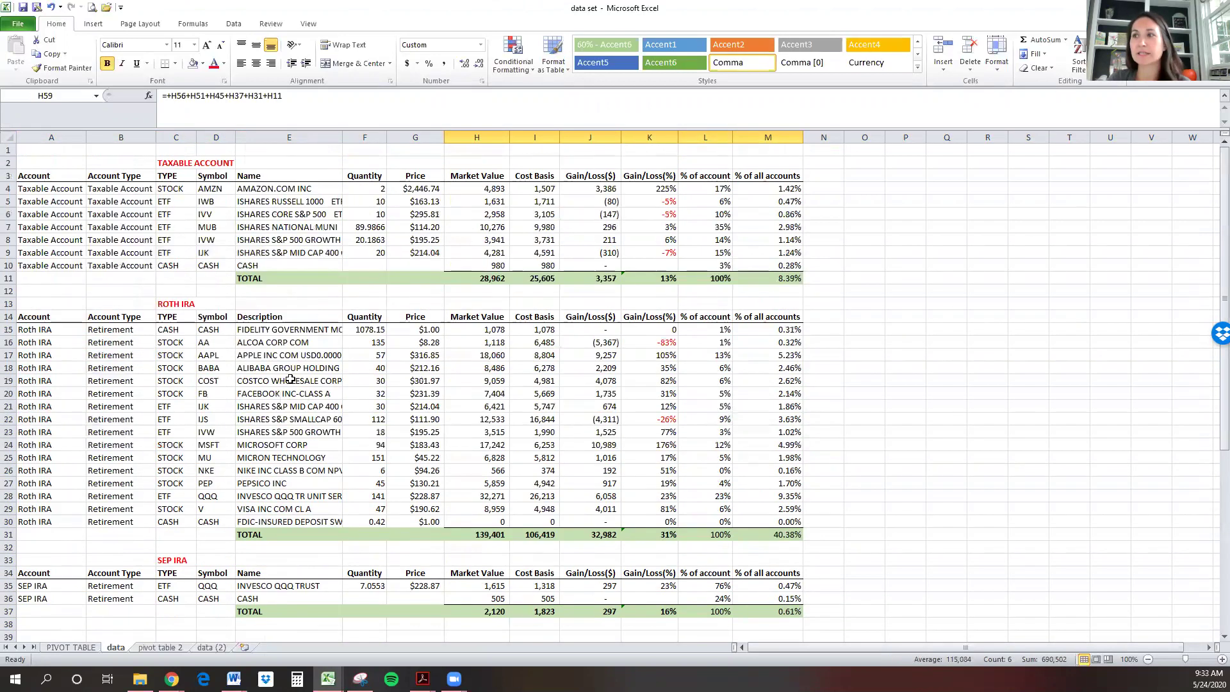
- Examine the blank and total rows between the account sections and compare the layout with the data (2) sheet
click(83, 287)
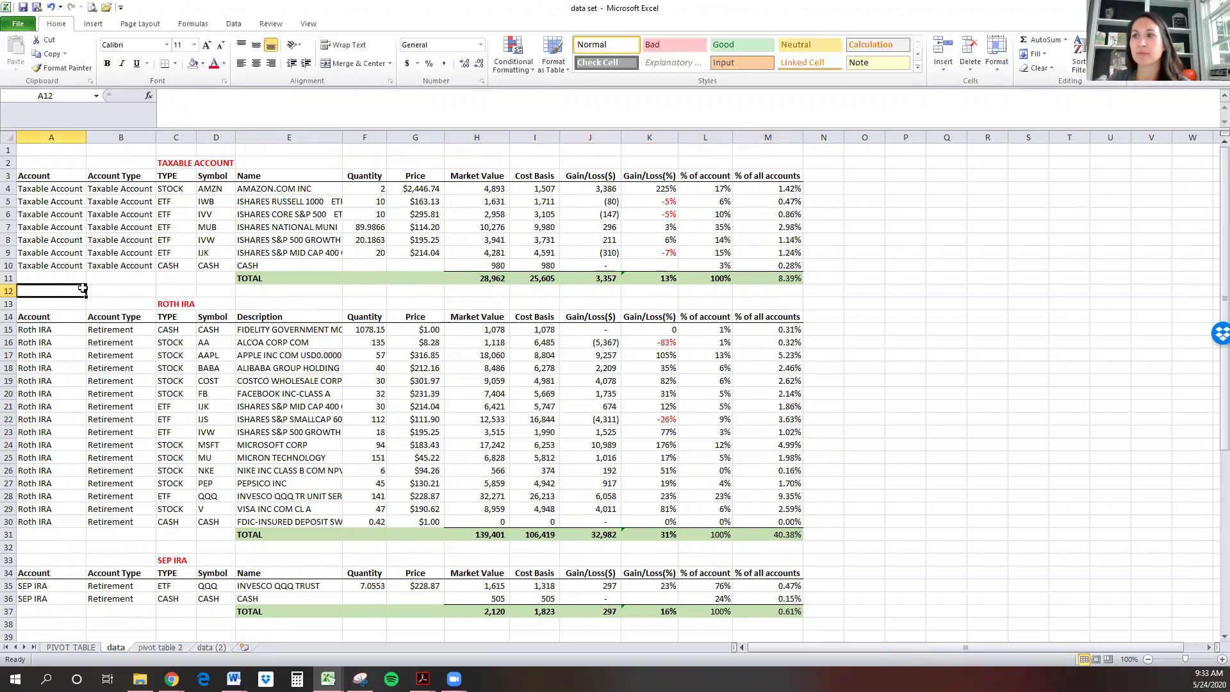
click(9, 290)
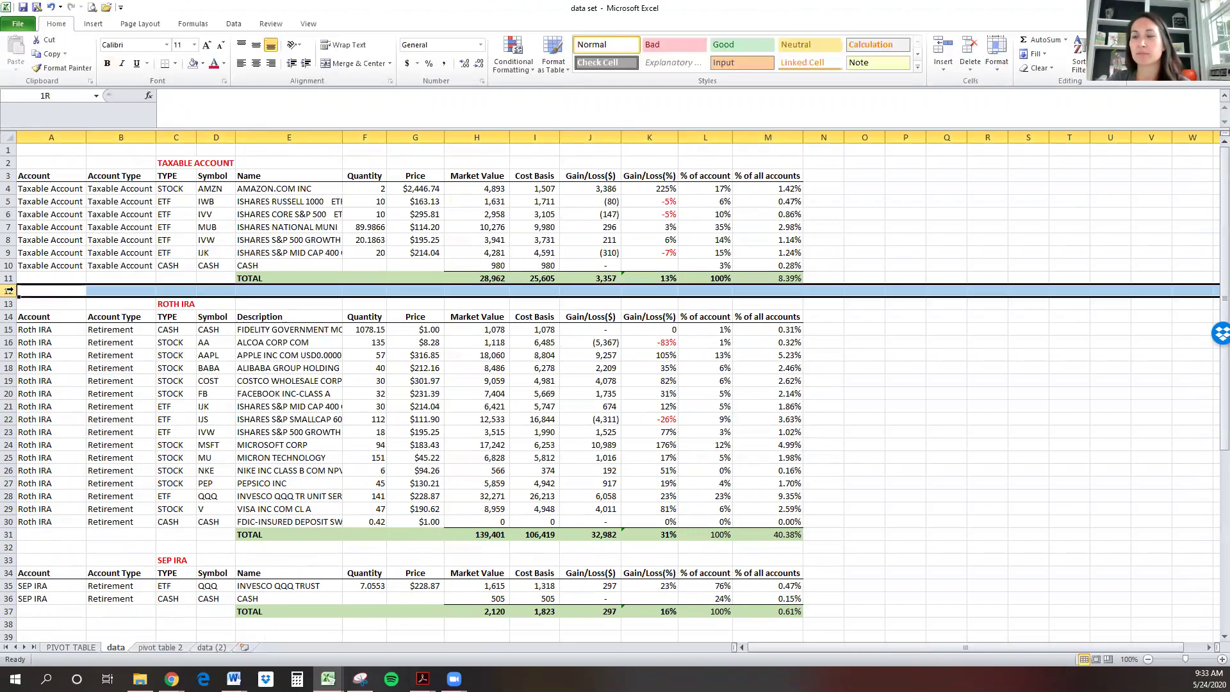
drag(9, 295, 9, 308)
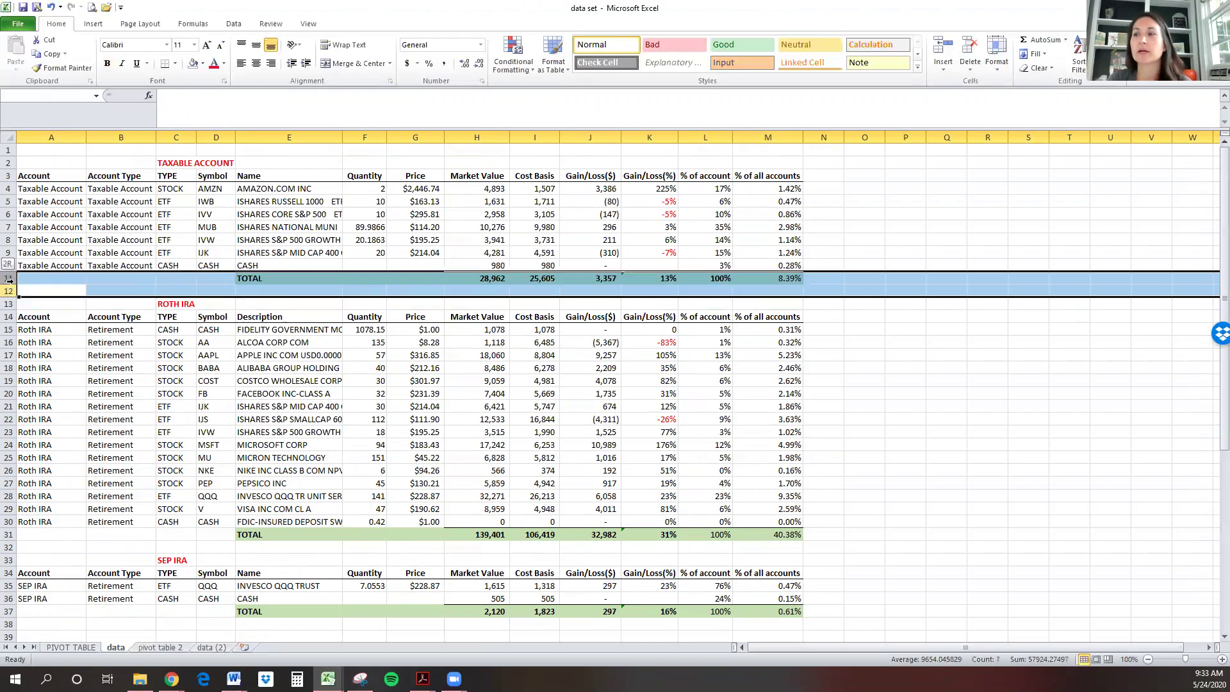
click(64, 393)
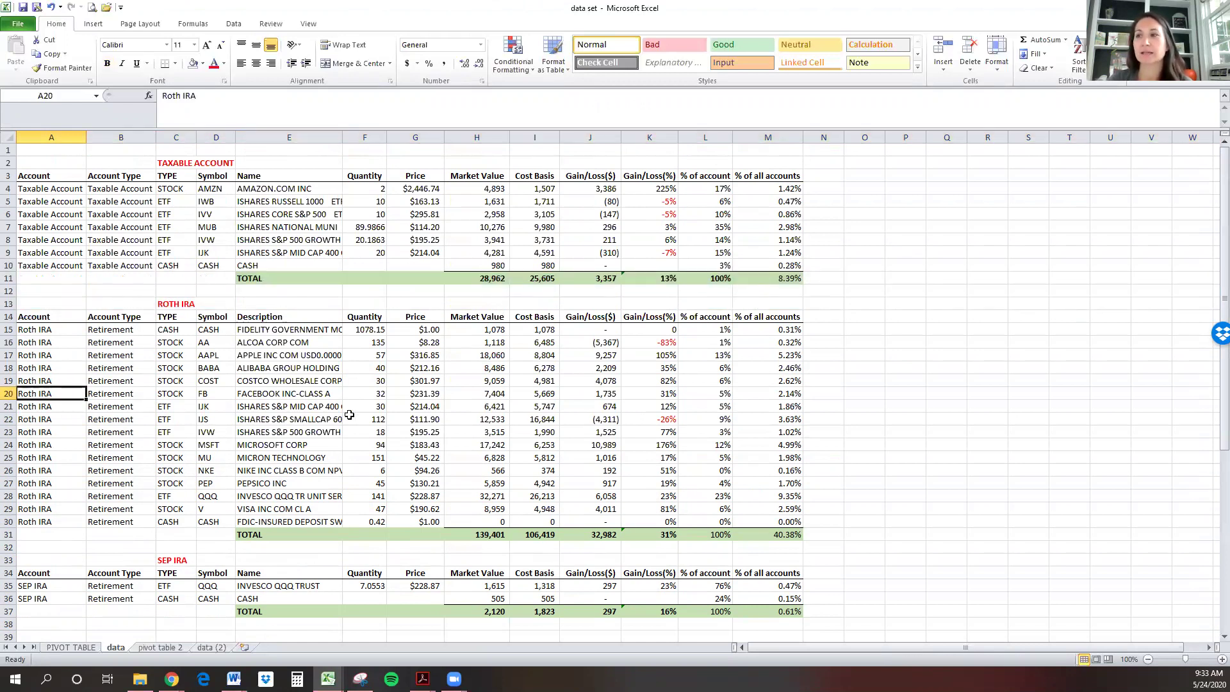
click(212, 648)
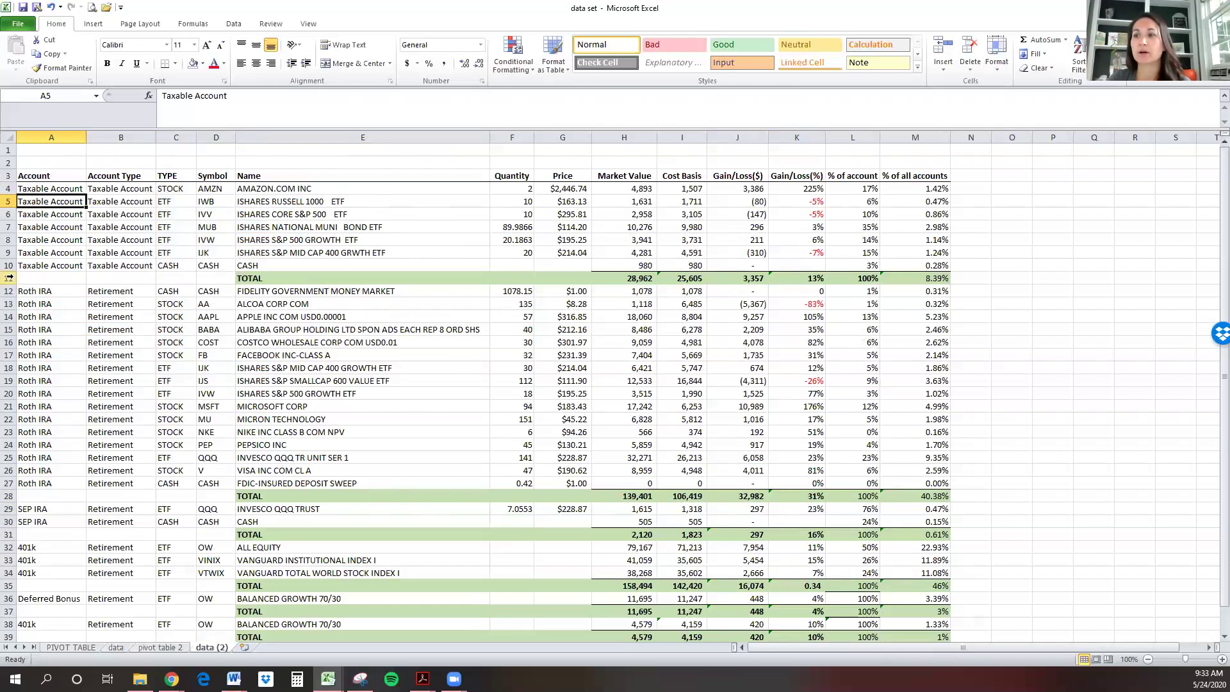
- Create a copy of the data sheet and place it at the end of the workbook
click(119, 652)
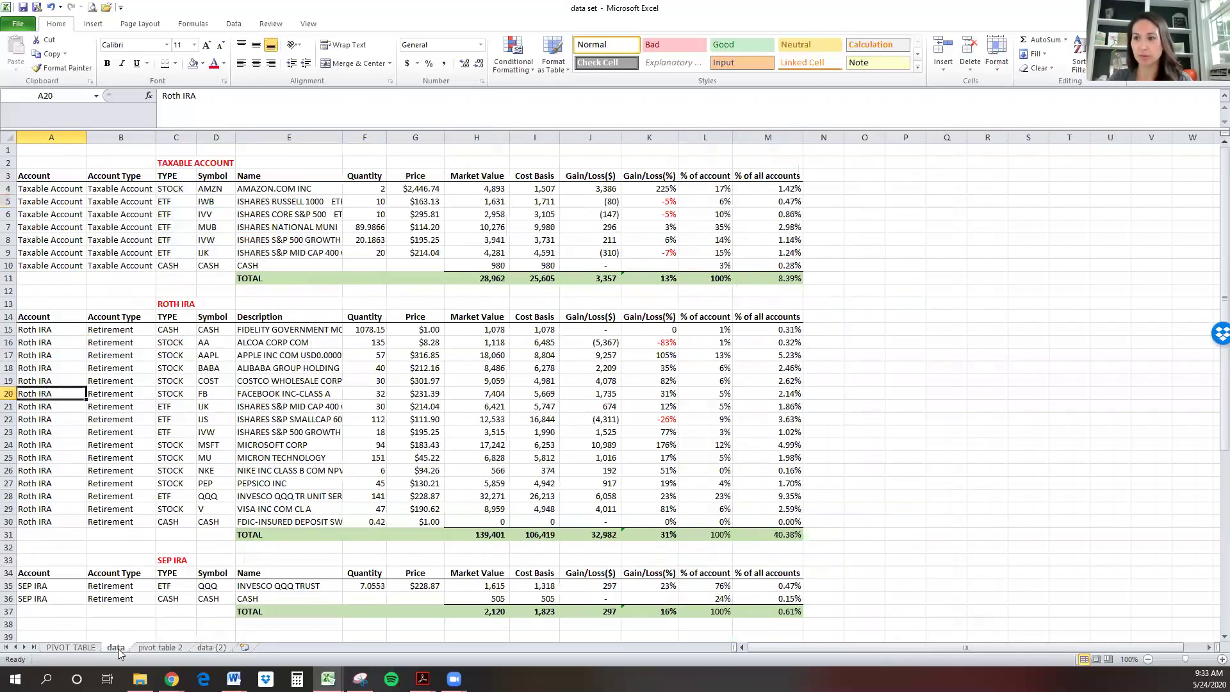
right_click(118, 652)
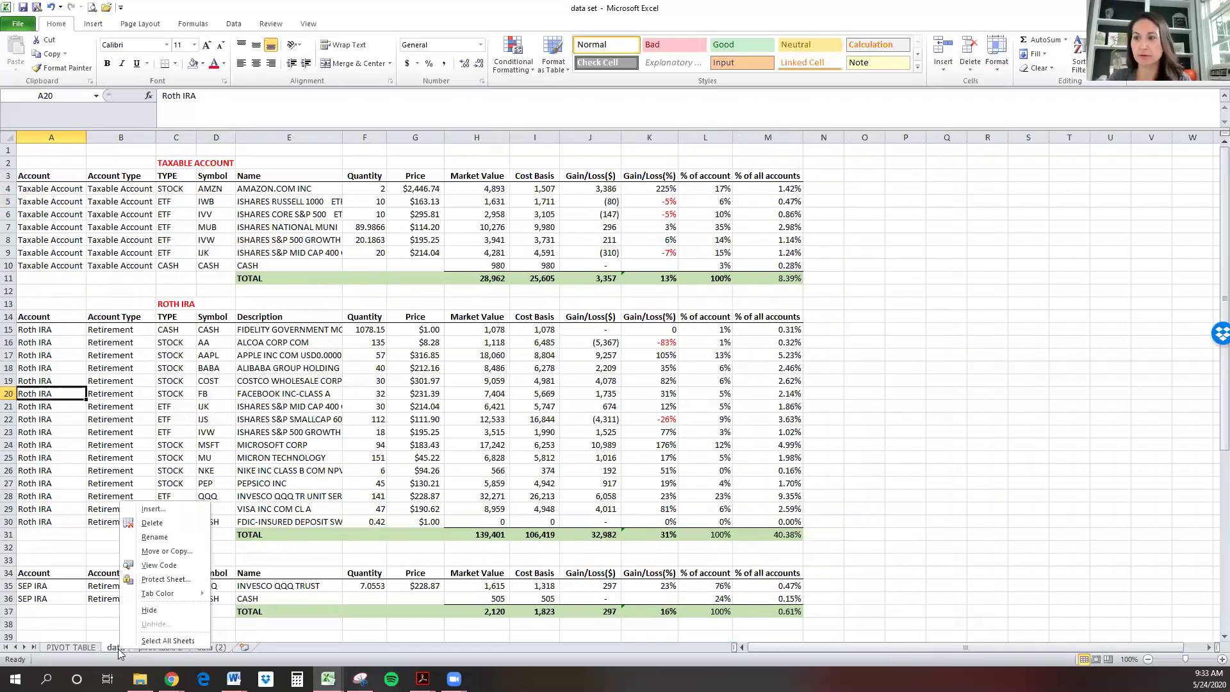
click(183, 552)
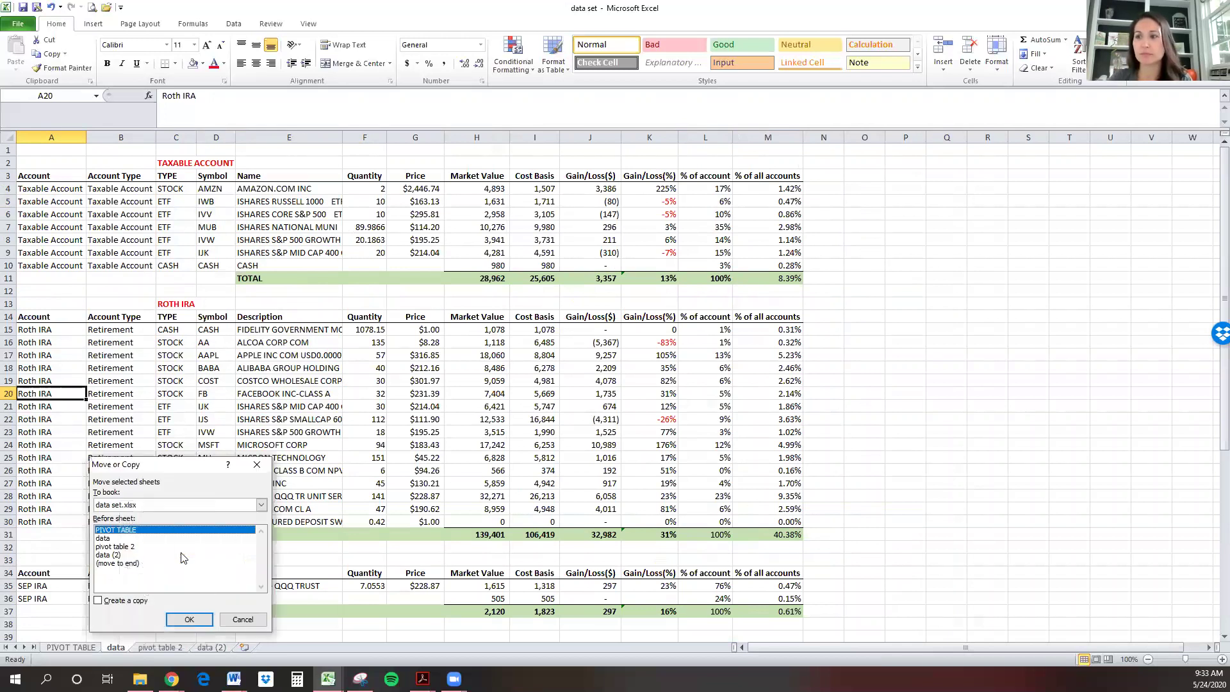
click(119, 602)
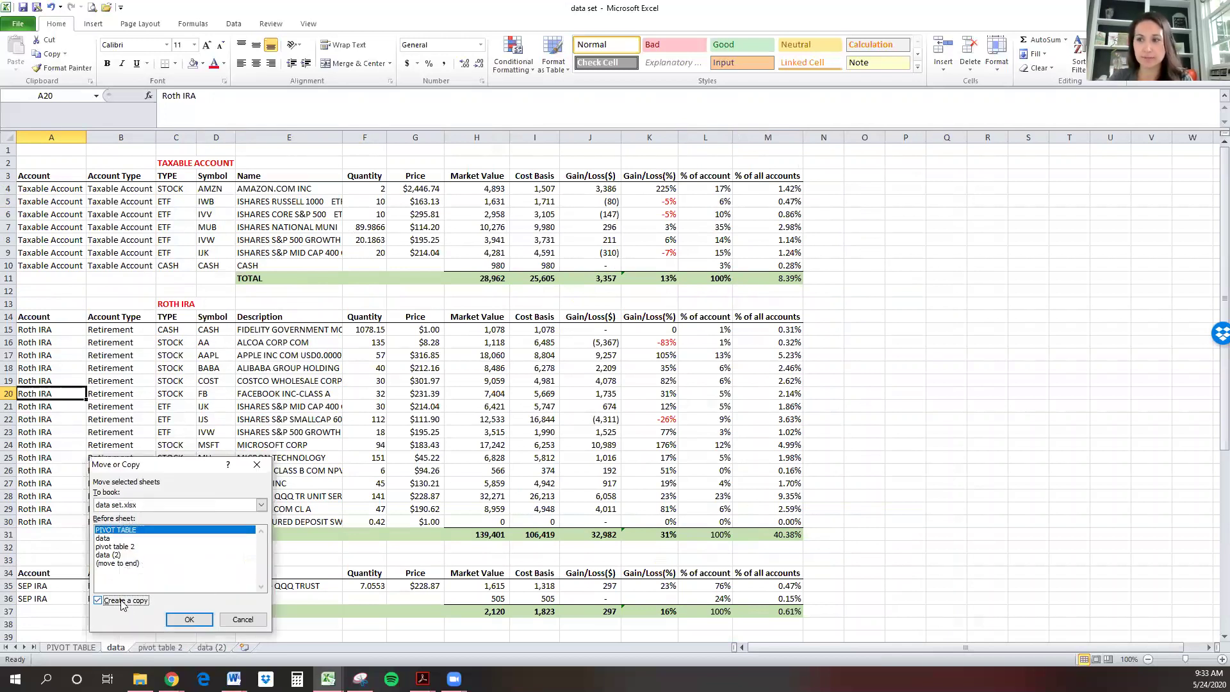
click(132, 563)
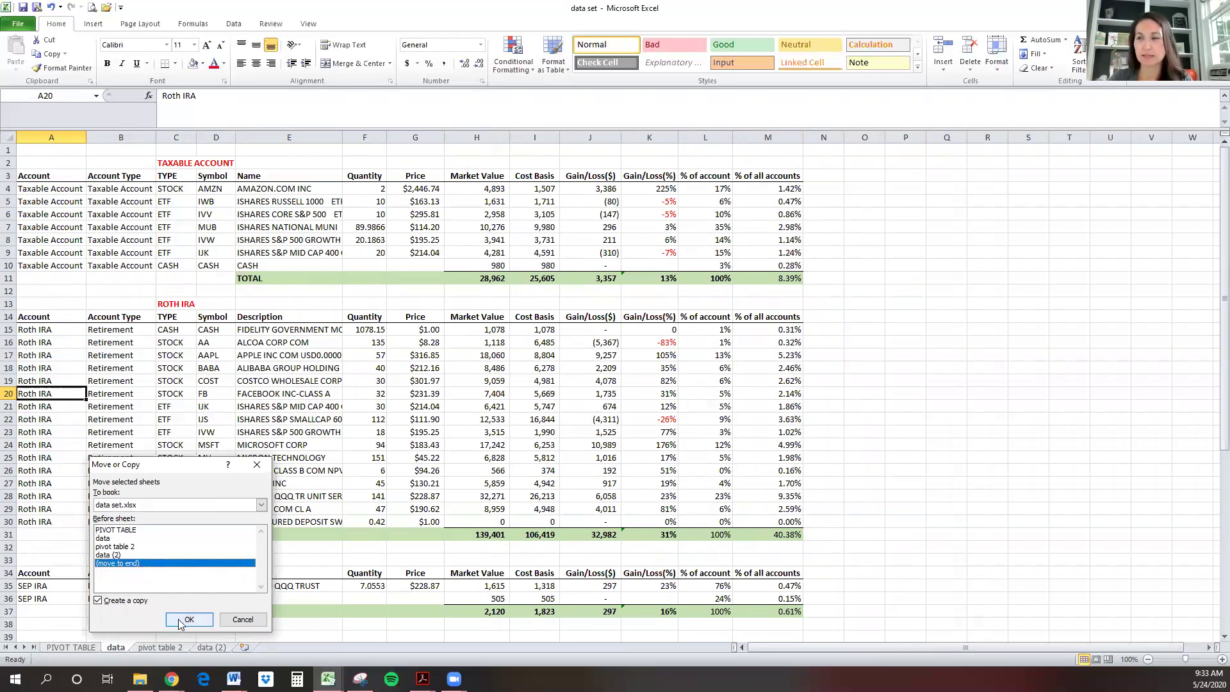
click(180, 620)
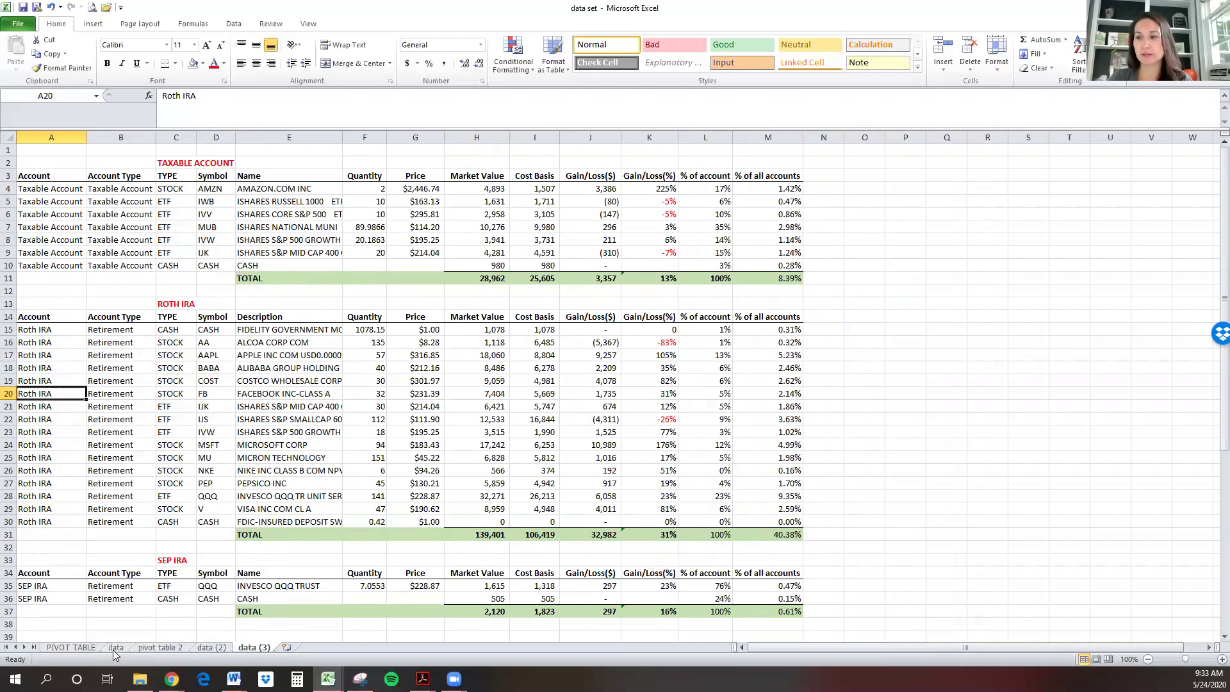
click(9, 291)
scroll(9, 291, down, 1)
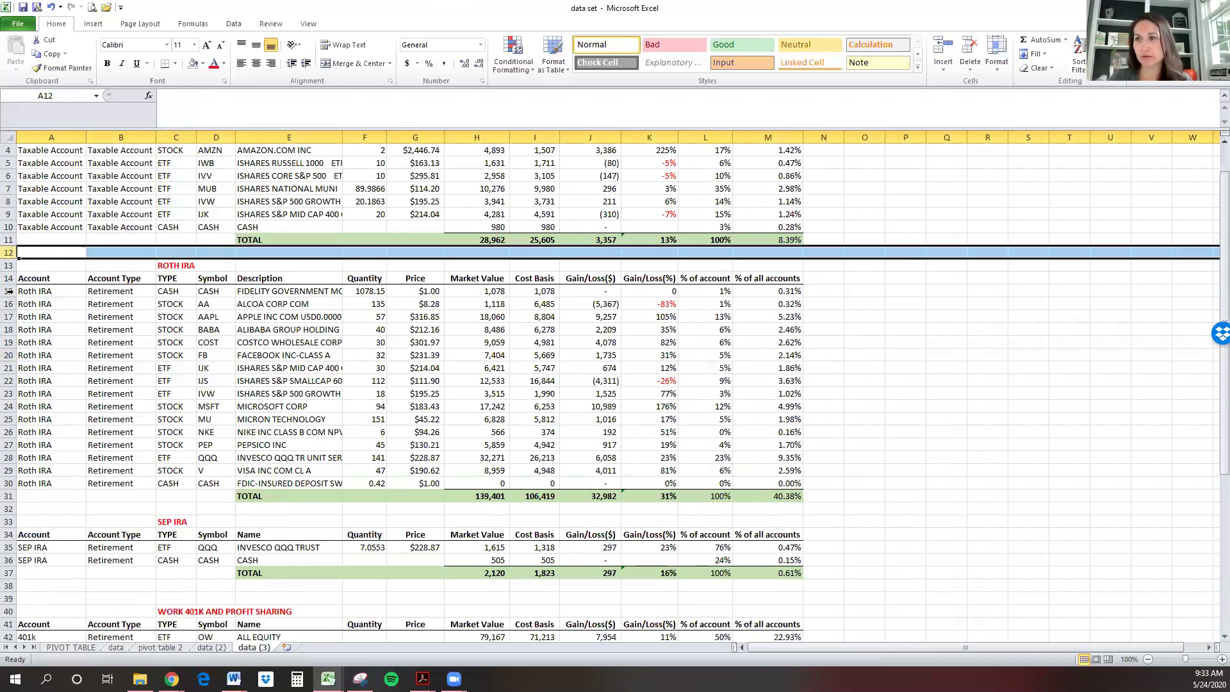
ctrl+click(9, 265)
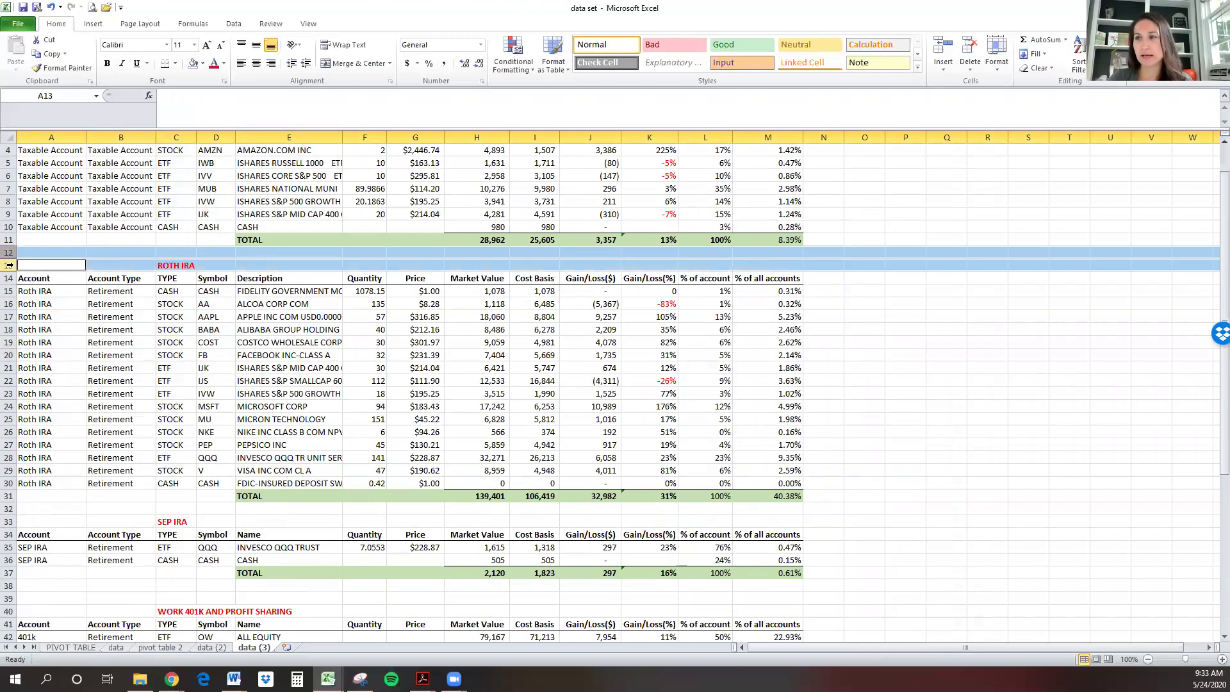
click(6, 271)
ctrl+click(7, 278)
scroll(6, 278, up, 1)
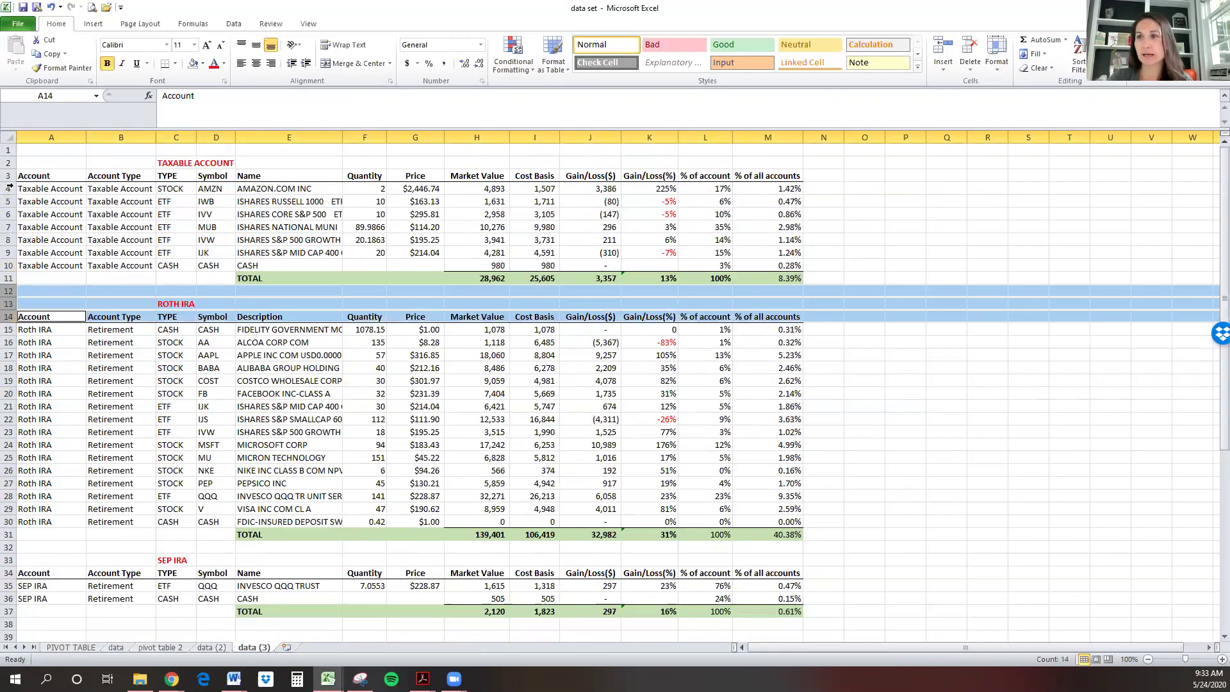
scroll(19, 279, down, 2)
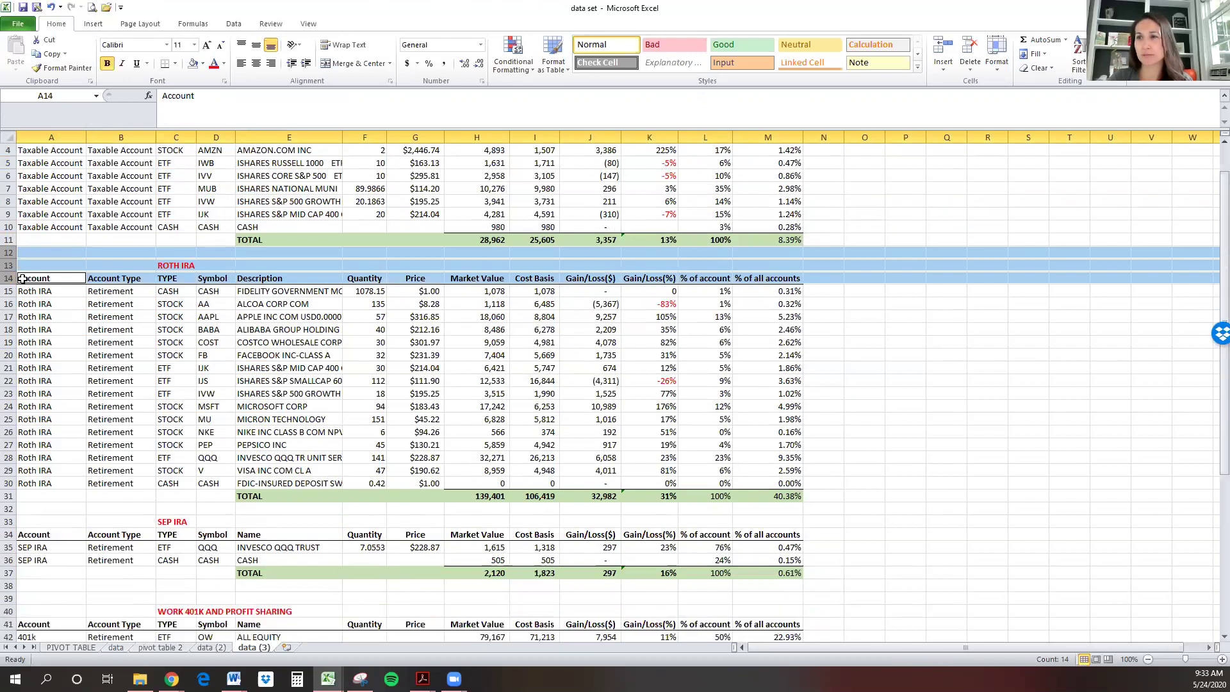
scroll(19, 338, down, 2)
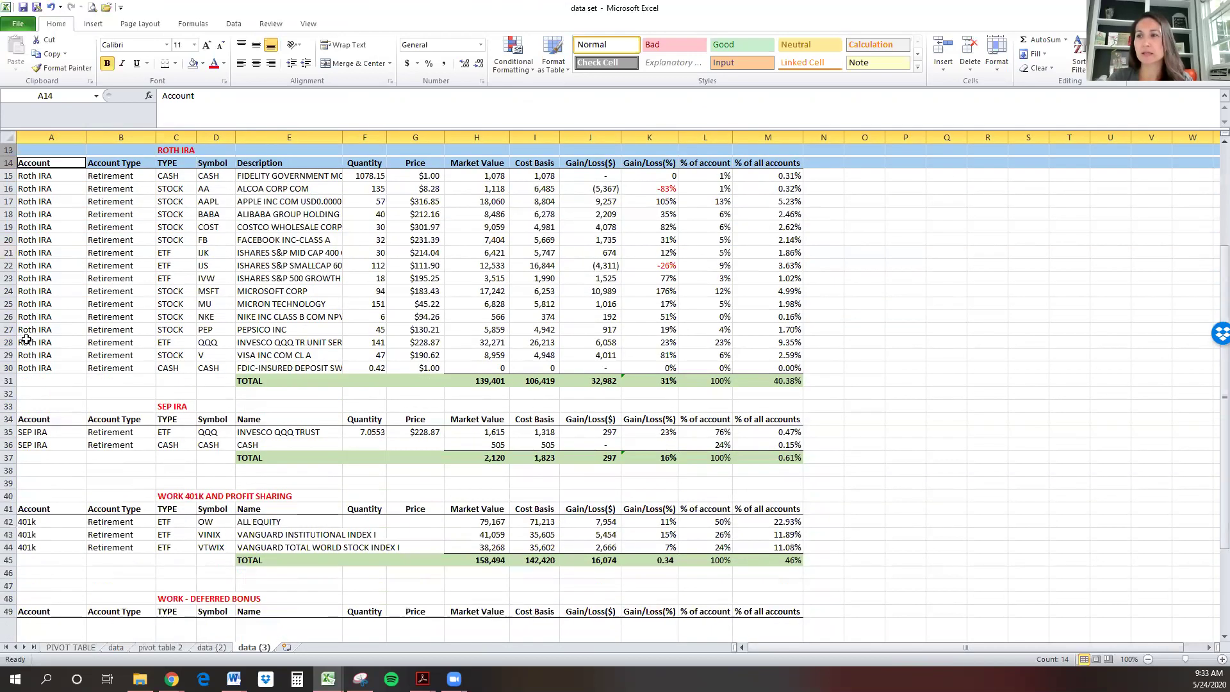
- Delete the blank, title and repeated header rows 32–34, 38–41, 46–49, 52–54 and 57–58 together
click(9, 393)
drag(9, 393, 9, 410)
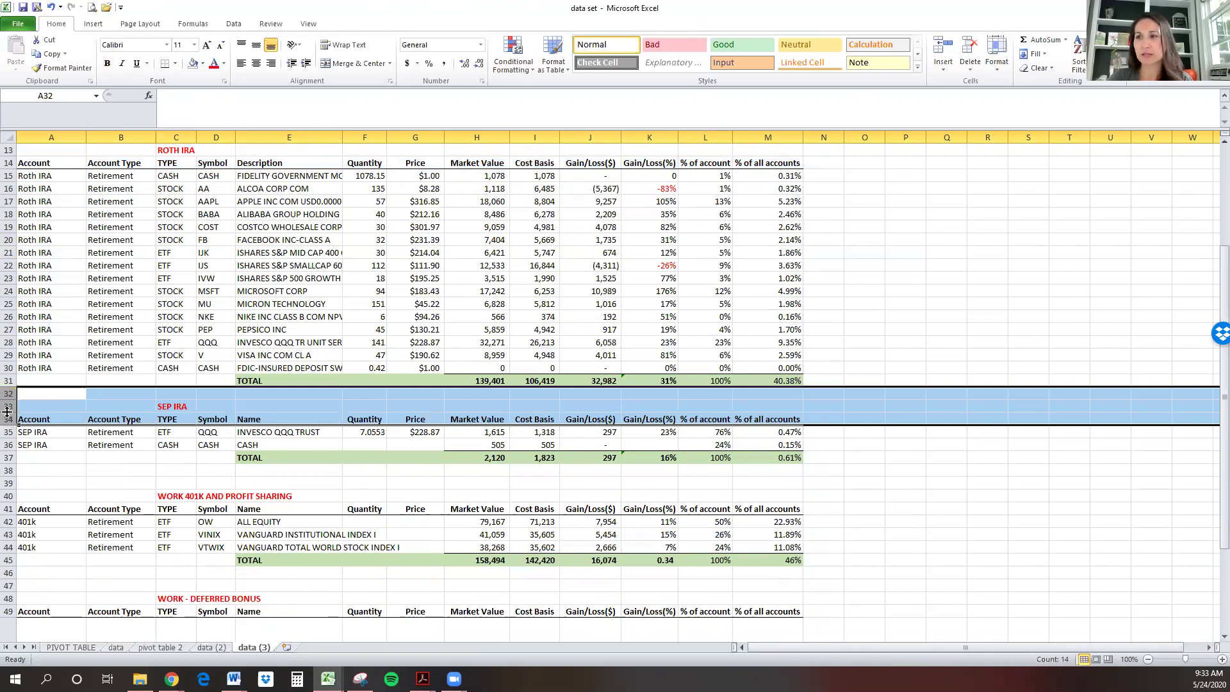
scroll(9, 384, down, 3)
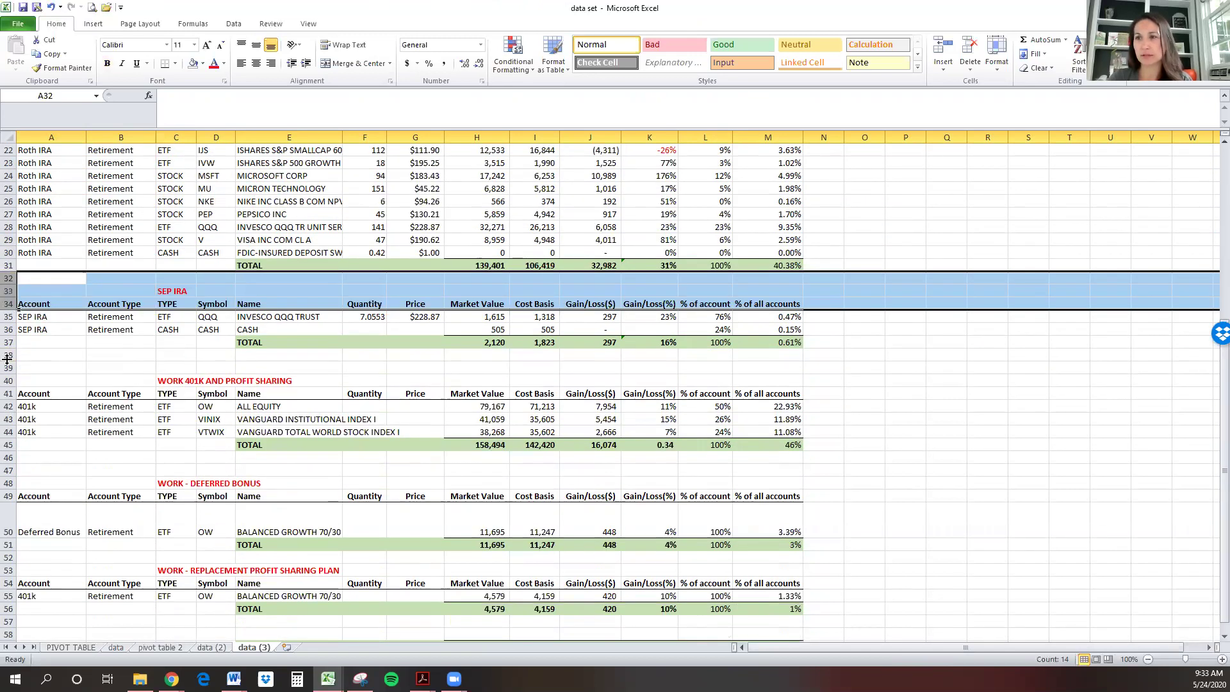
drag(8, 356, 9, 399)
drag(9, 458, 8, 497)
scroll(10, 461, down, 4)
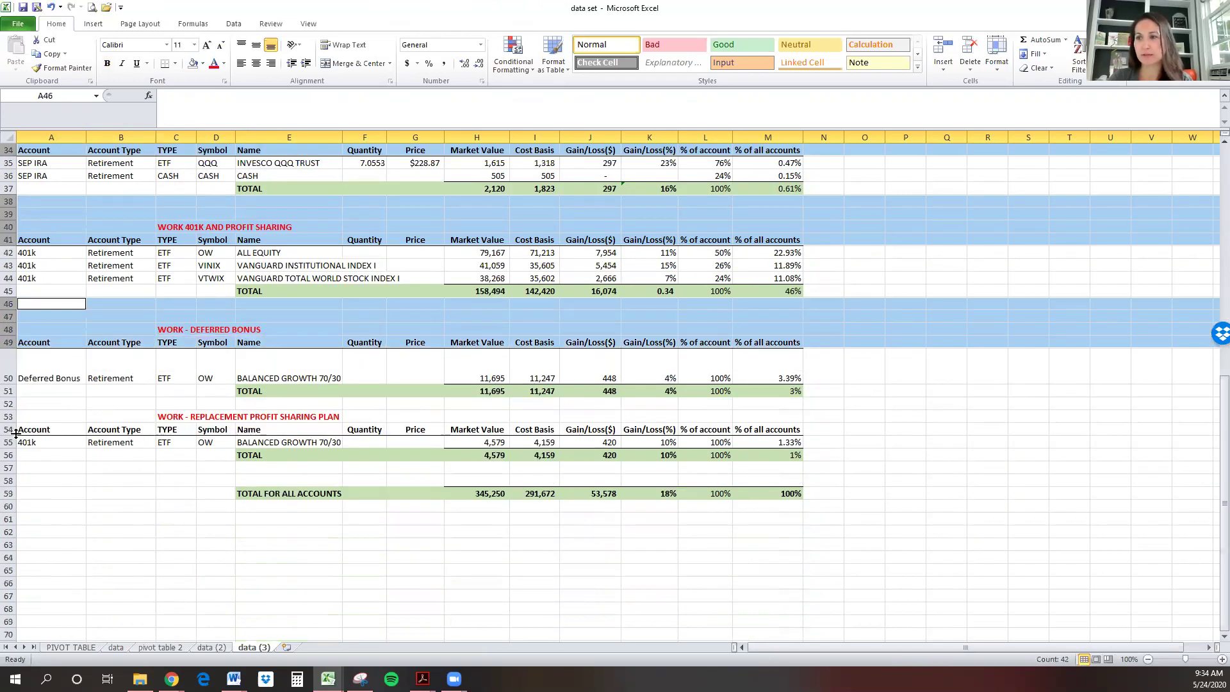
drag(9, 404, 9, 429)
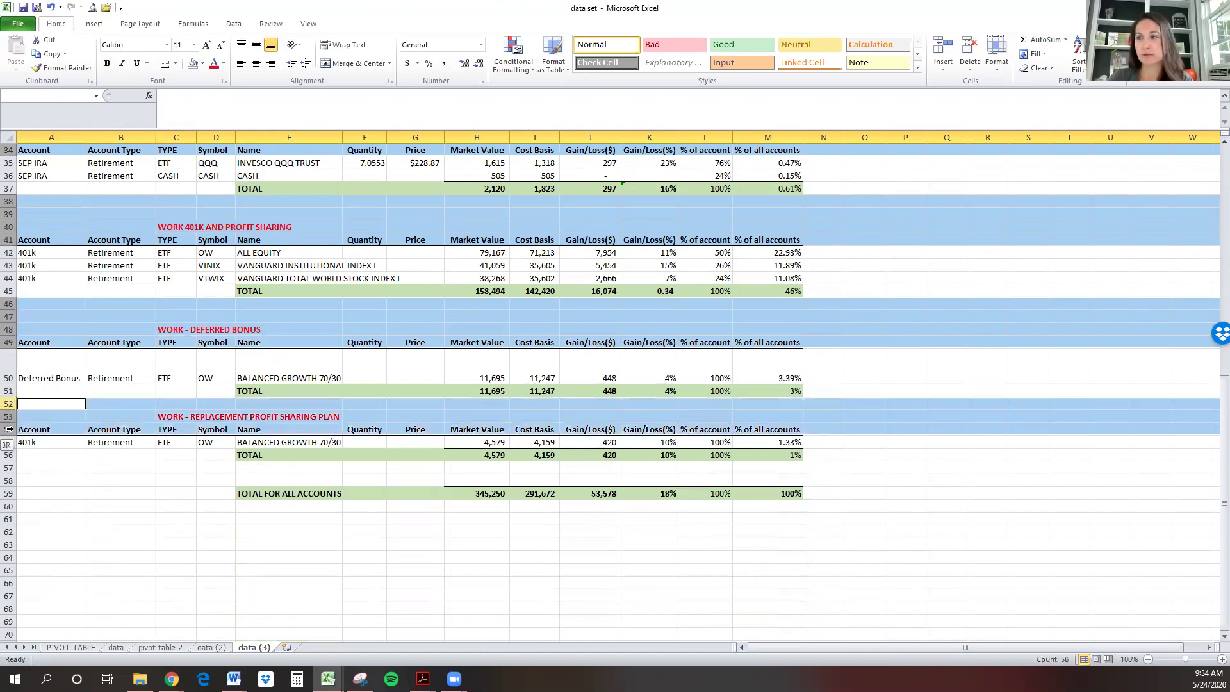
ctrl+click(8, 467)
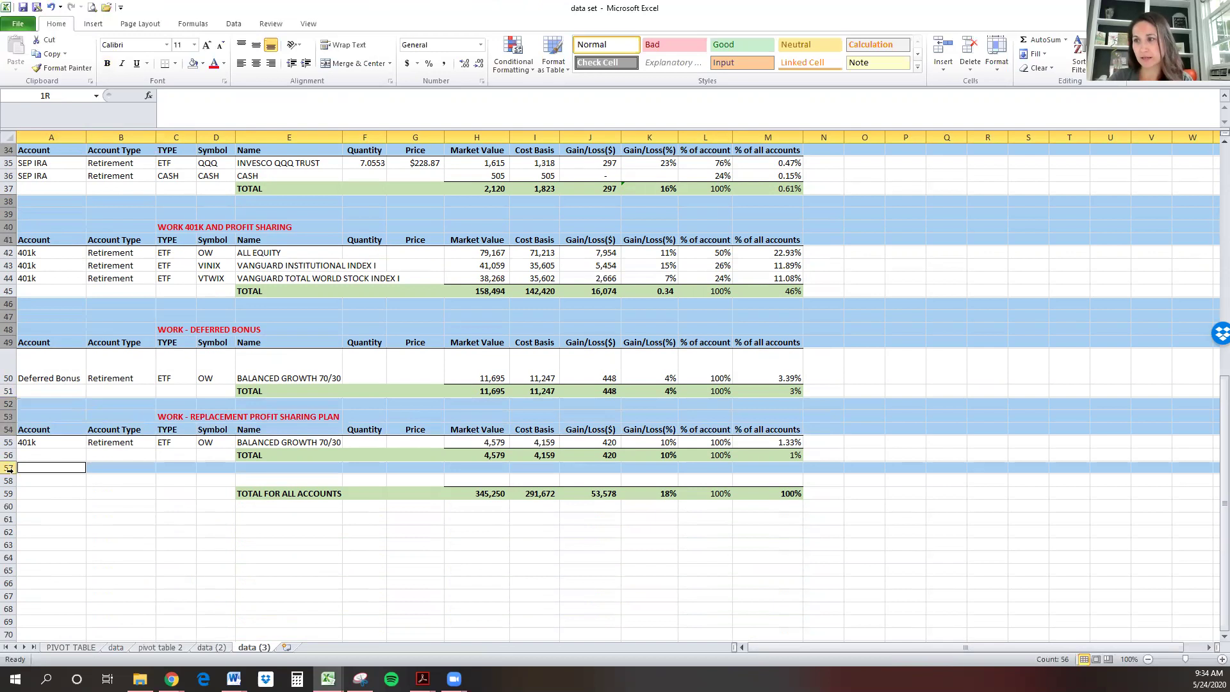
drag(9, 467, 9, 480)
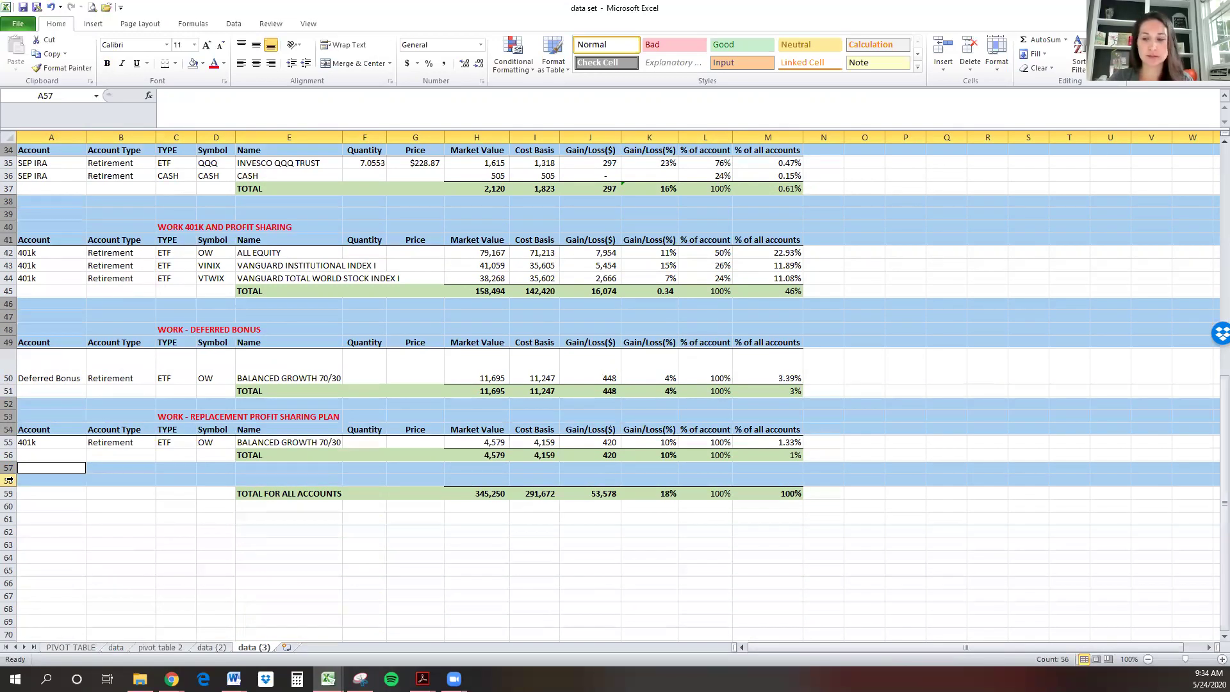
key(ctrl+minus)
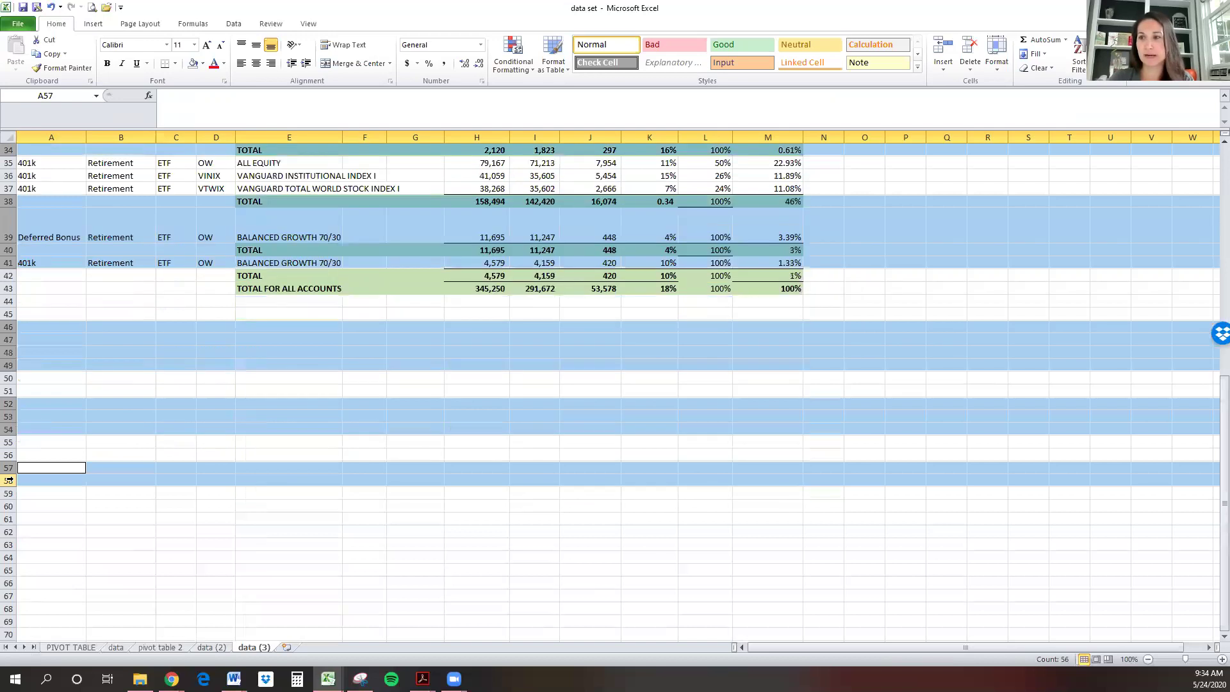
click(79, 414)
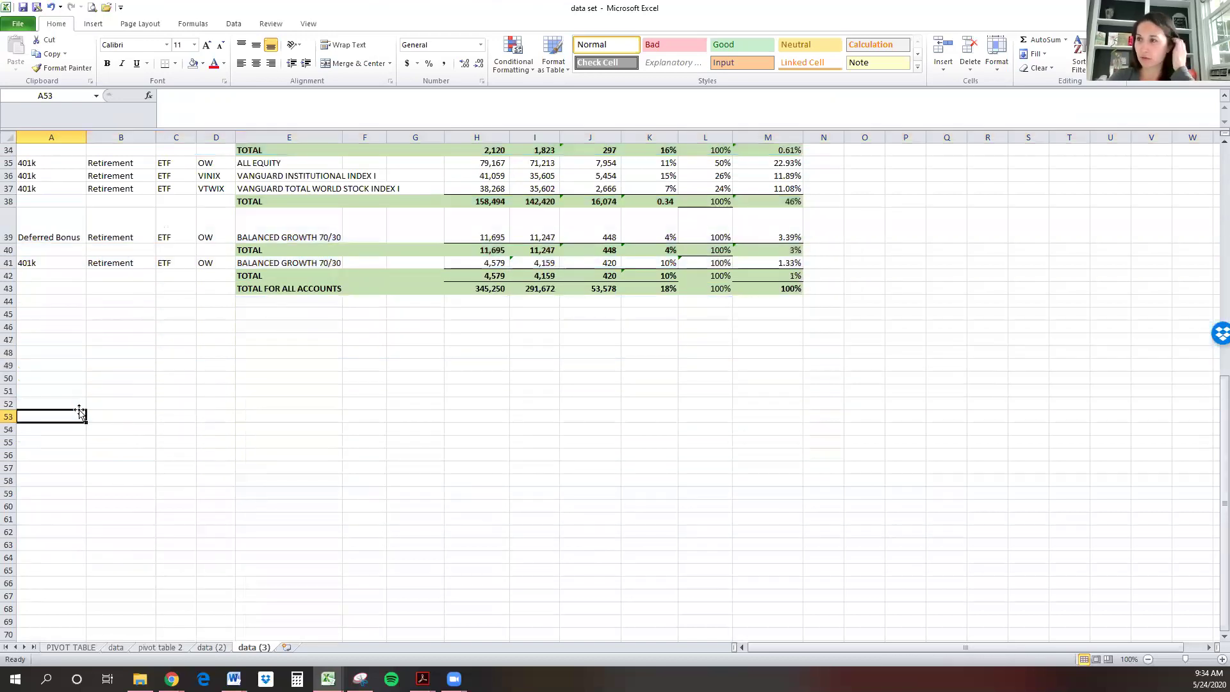
- Delete rows 12 and 13, the blank row and the ROTH IRA title row
scroll(70, 385, up, 11)
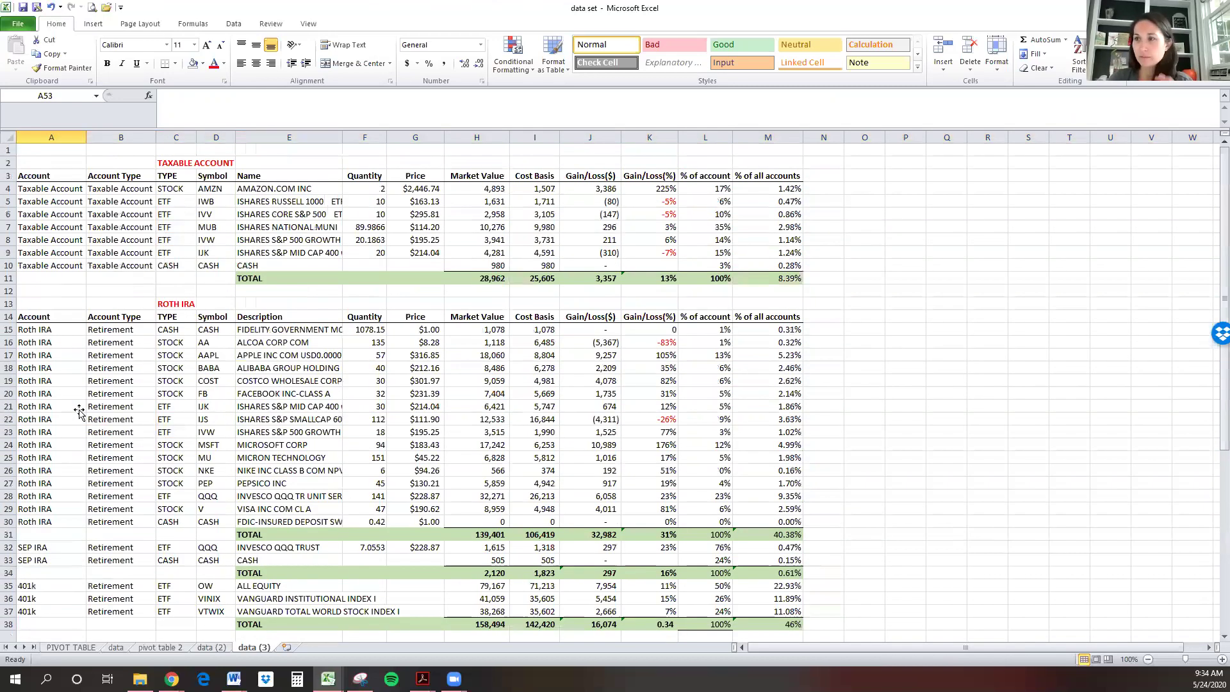
click(9, 303)
drag(9, 299, 8, 290)
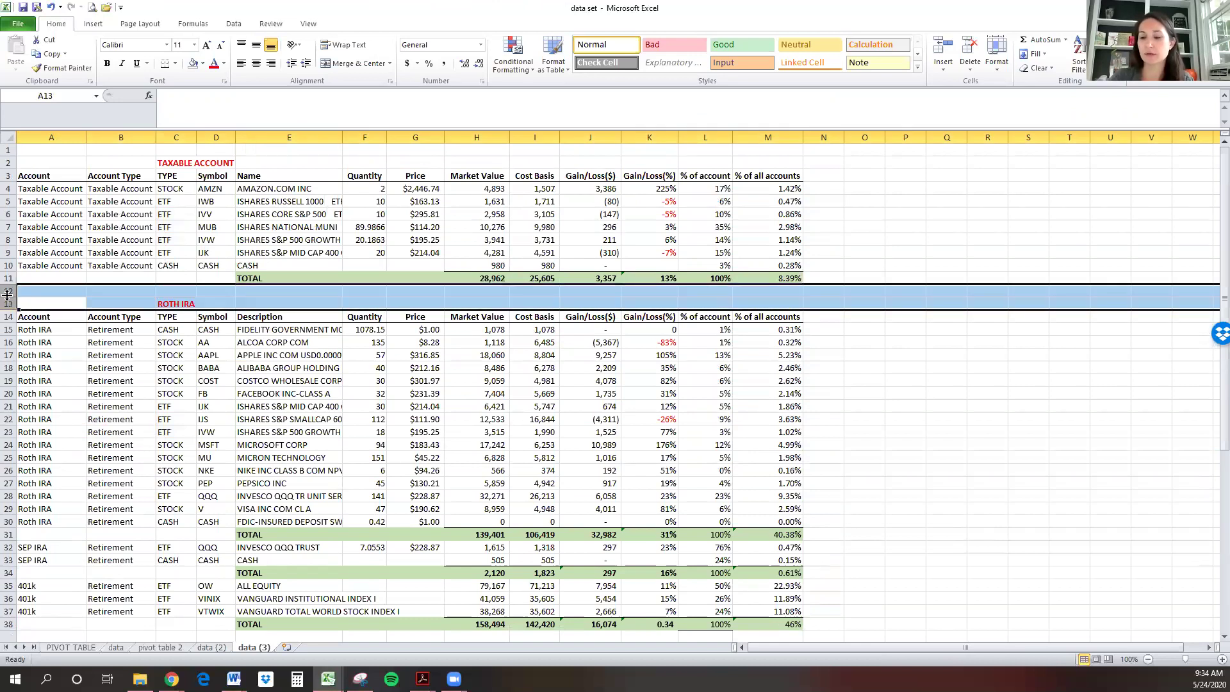
key(ctrl+minus)
click(148, 380)
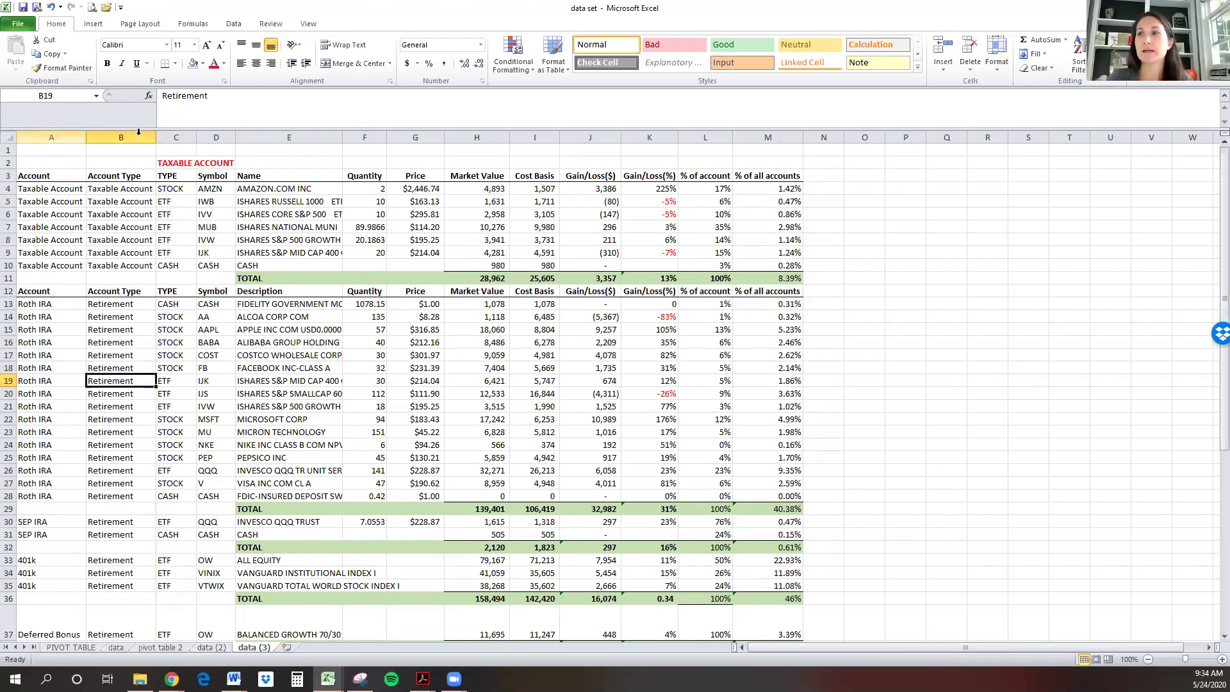
- Insert an empty column before Quantity and fit the width of the Name column to its contents
click(365, 136)
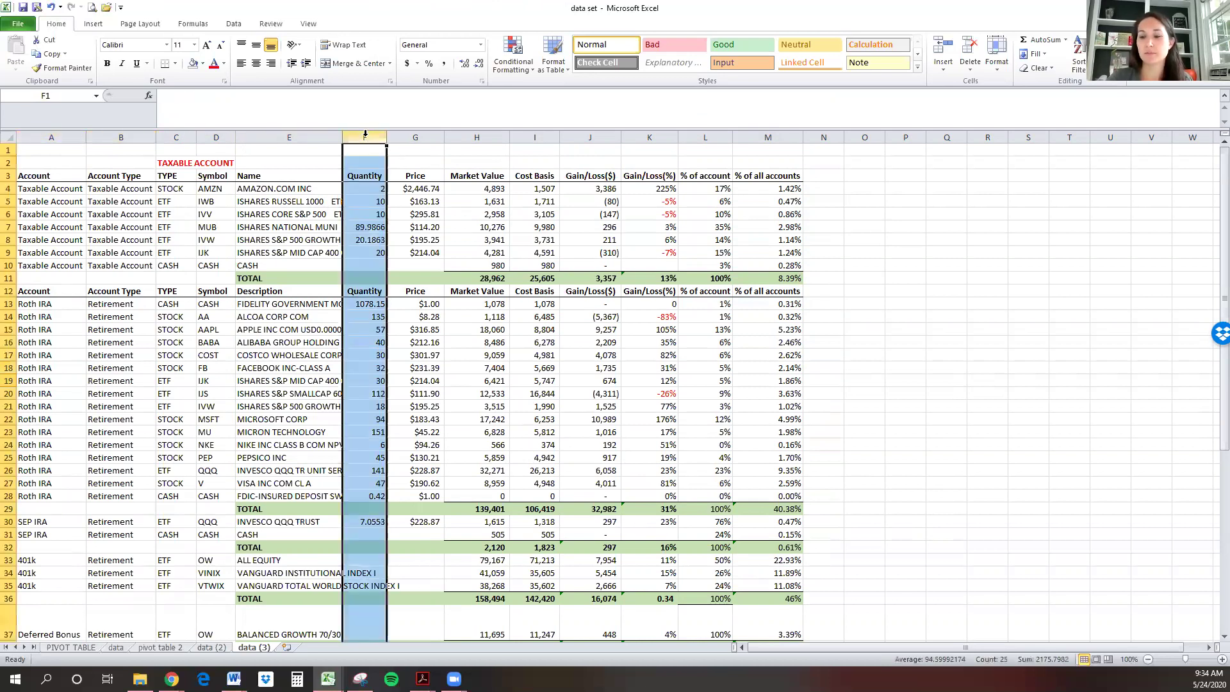
key(ctrl+shift+plus)
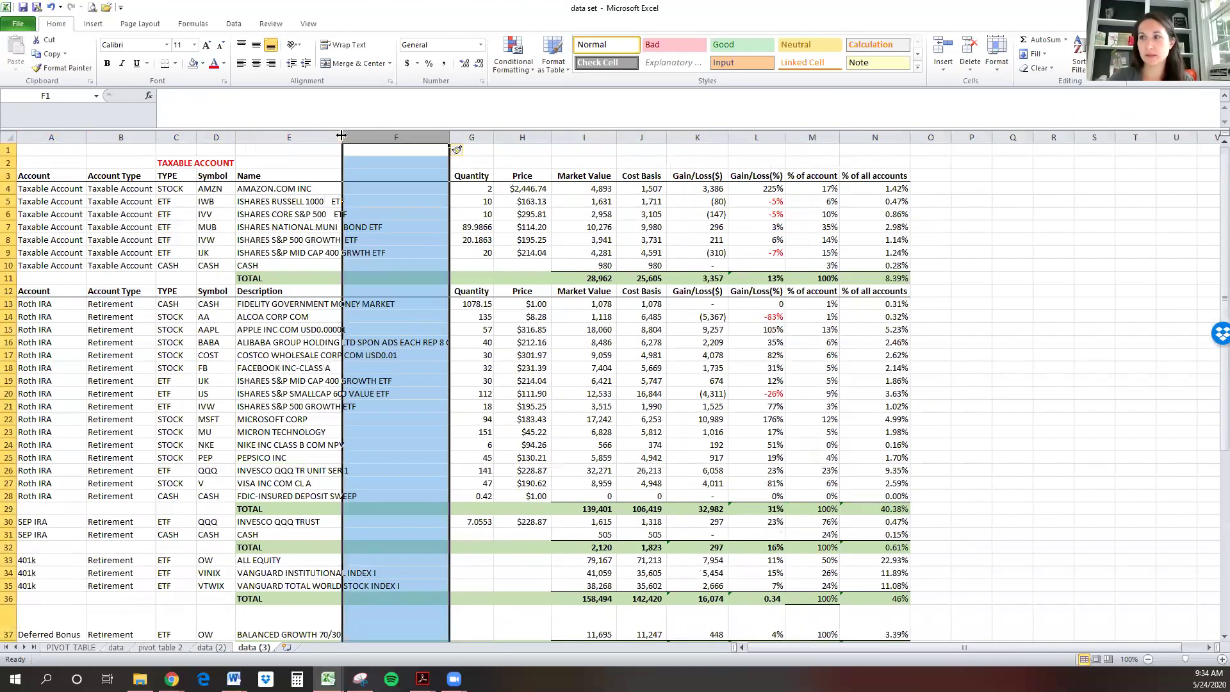
double_click(342, 136)
click(549, 222)
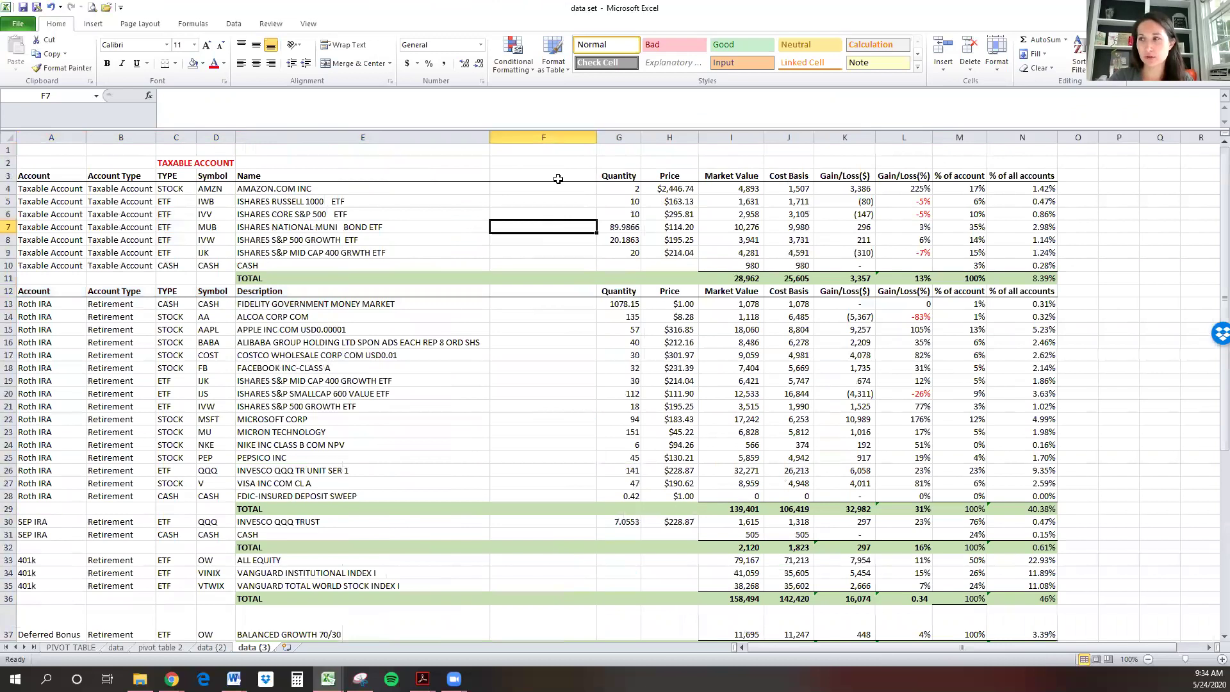
click(538, 132)
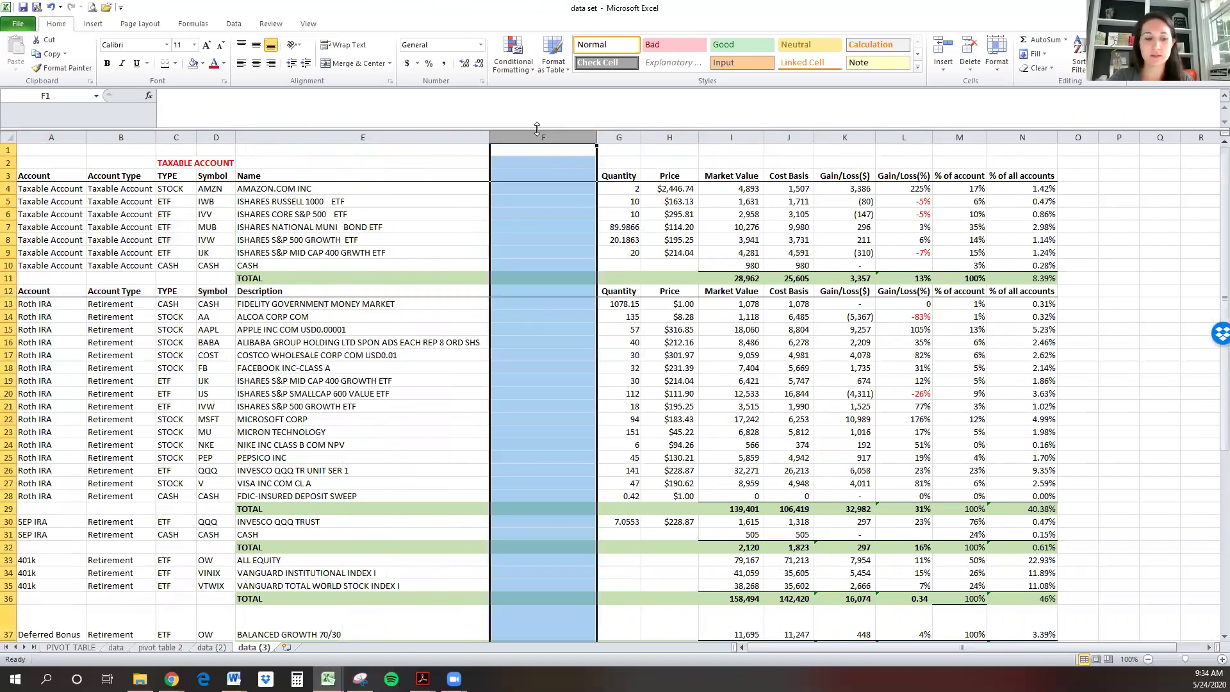
key(ctrl+shift+plus)
key(ctrl+shift+plus)
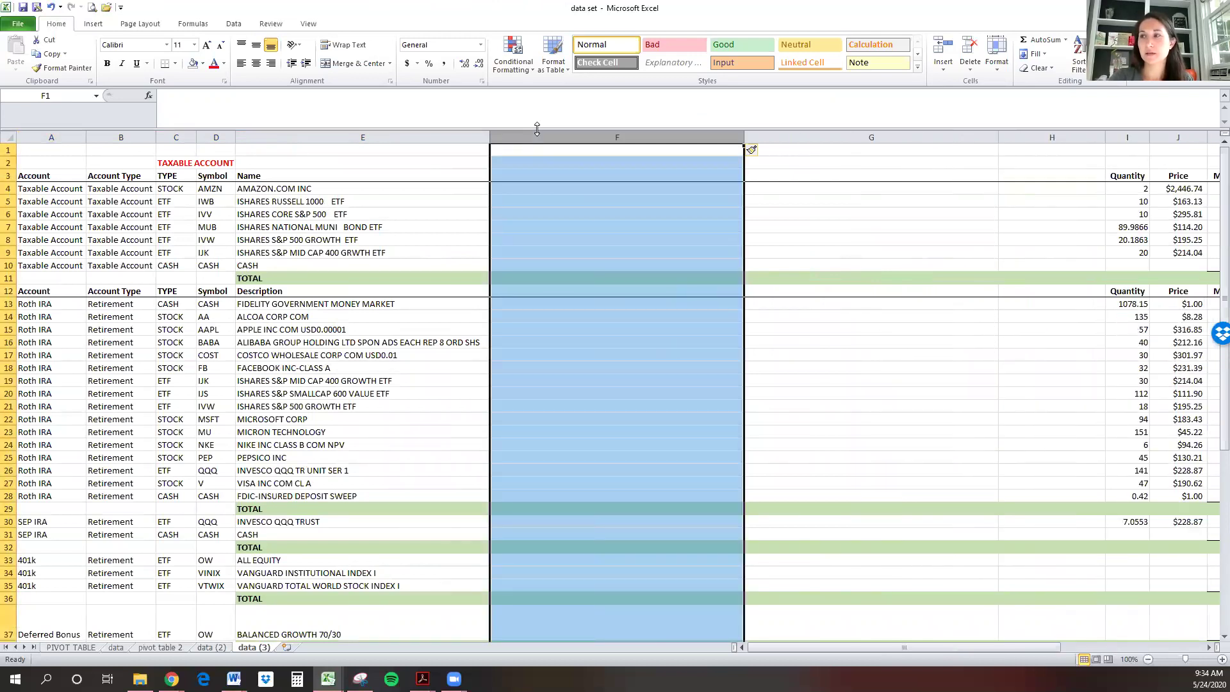
key(ctrl+z)
key(ctrl+z)
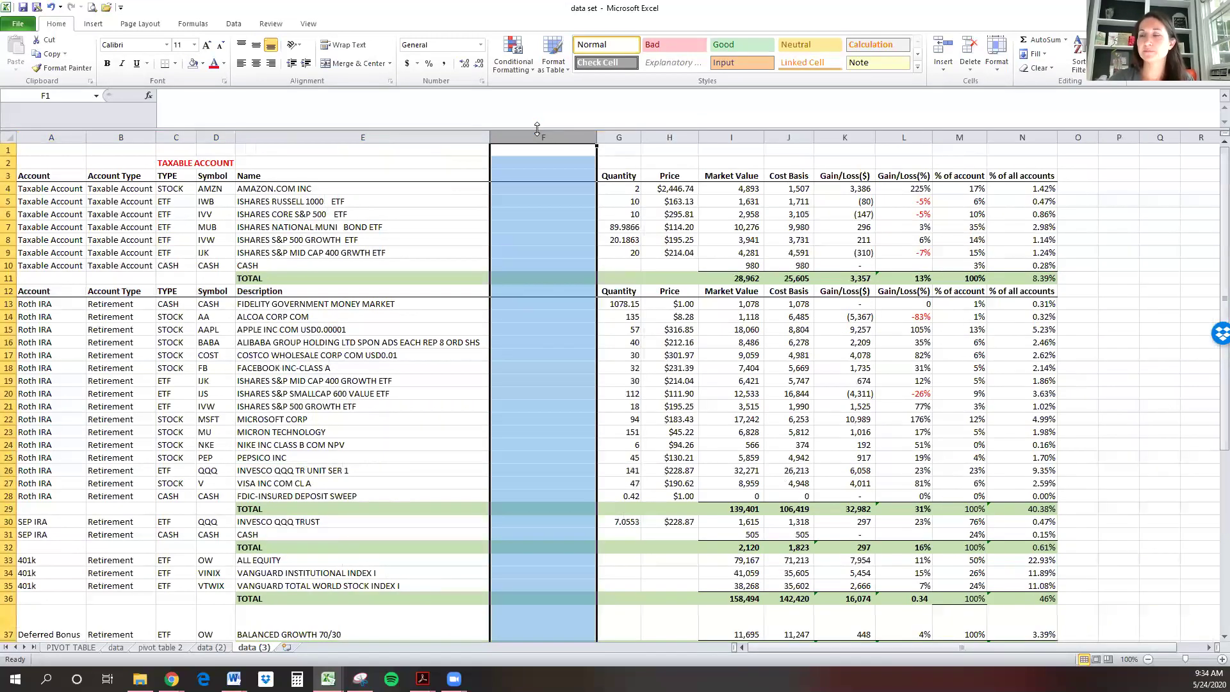
click(533, 202)
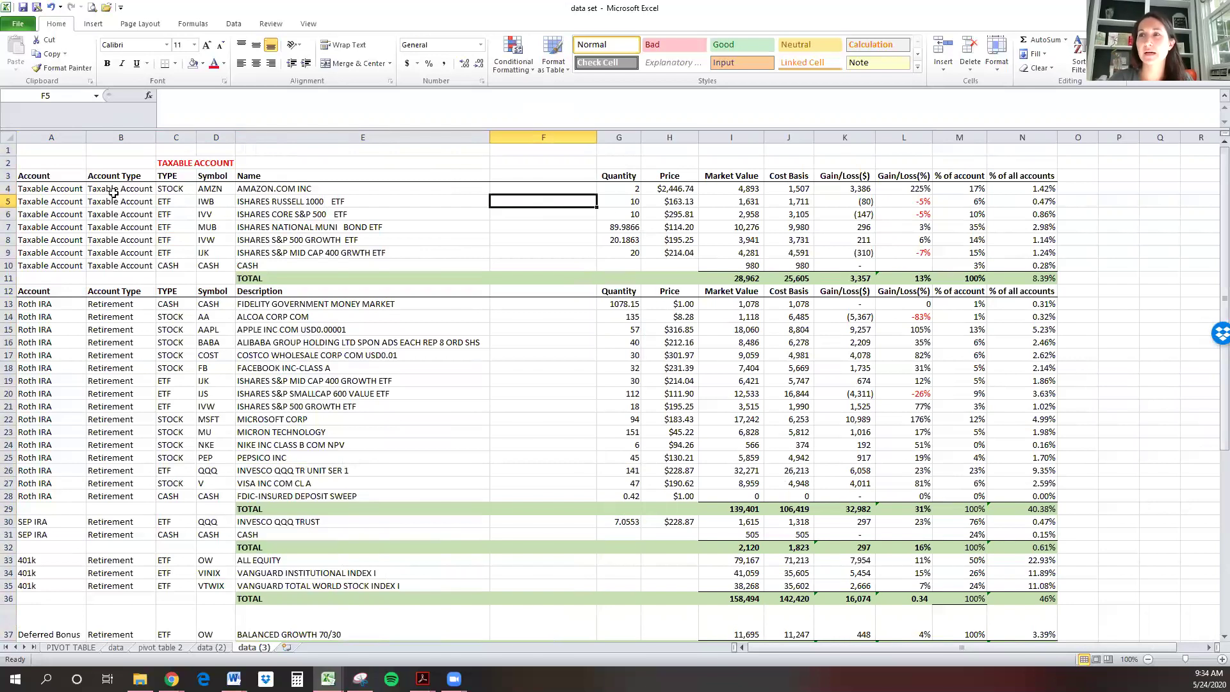
- Start a pivot table from the Account header in A3 and inspect how far its suggested source range extends across the data
click(63, 180)
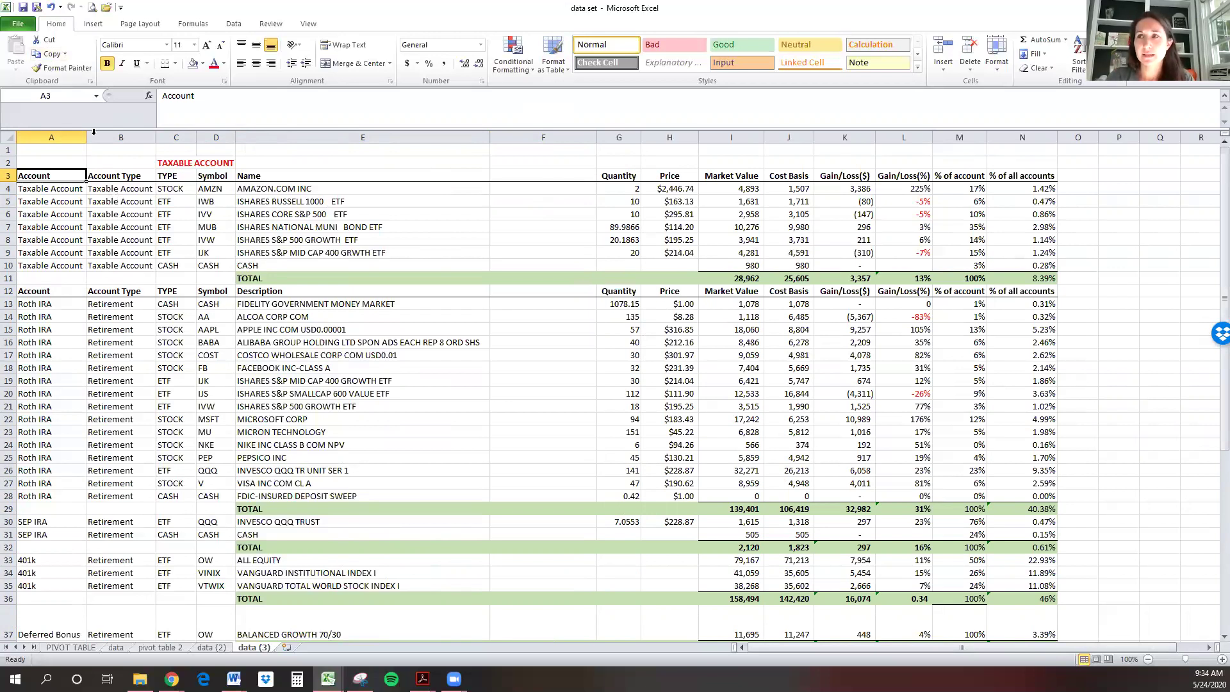
click(93, 25)
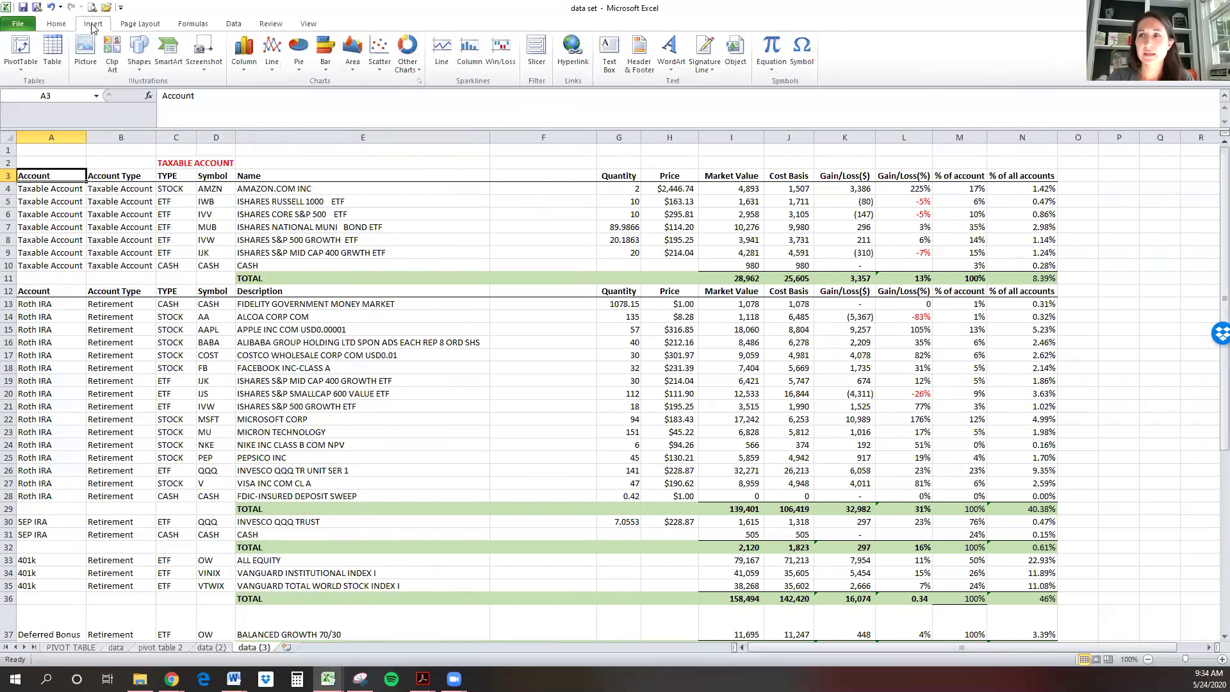
click(21, 50)
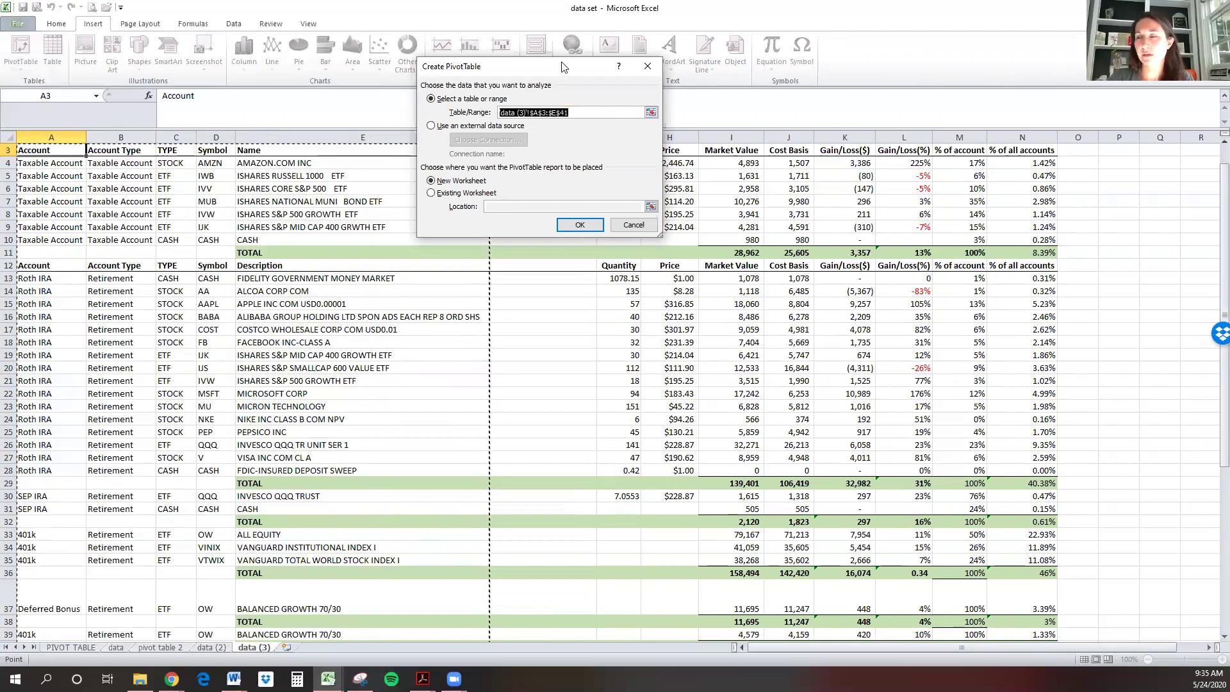
drag(564, 66, 684, 98)
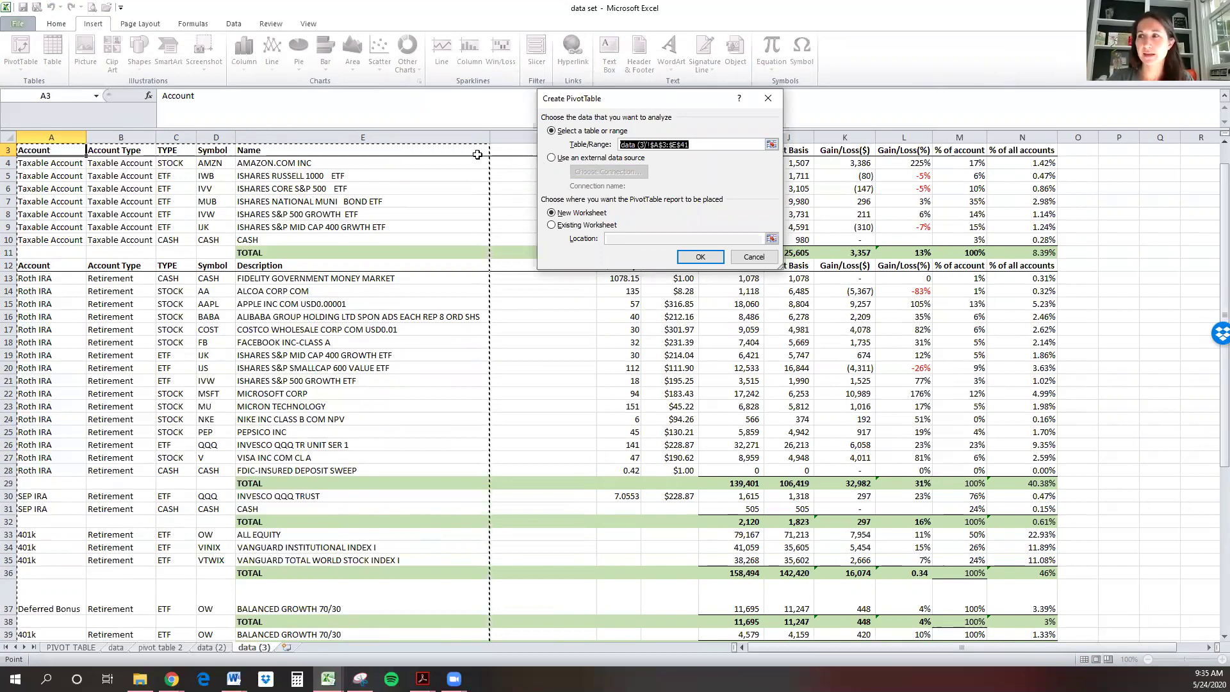
scroll(354, 589, down, 6)
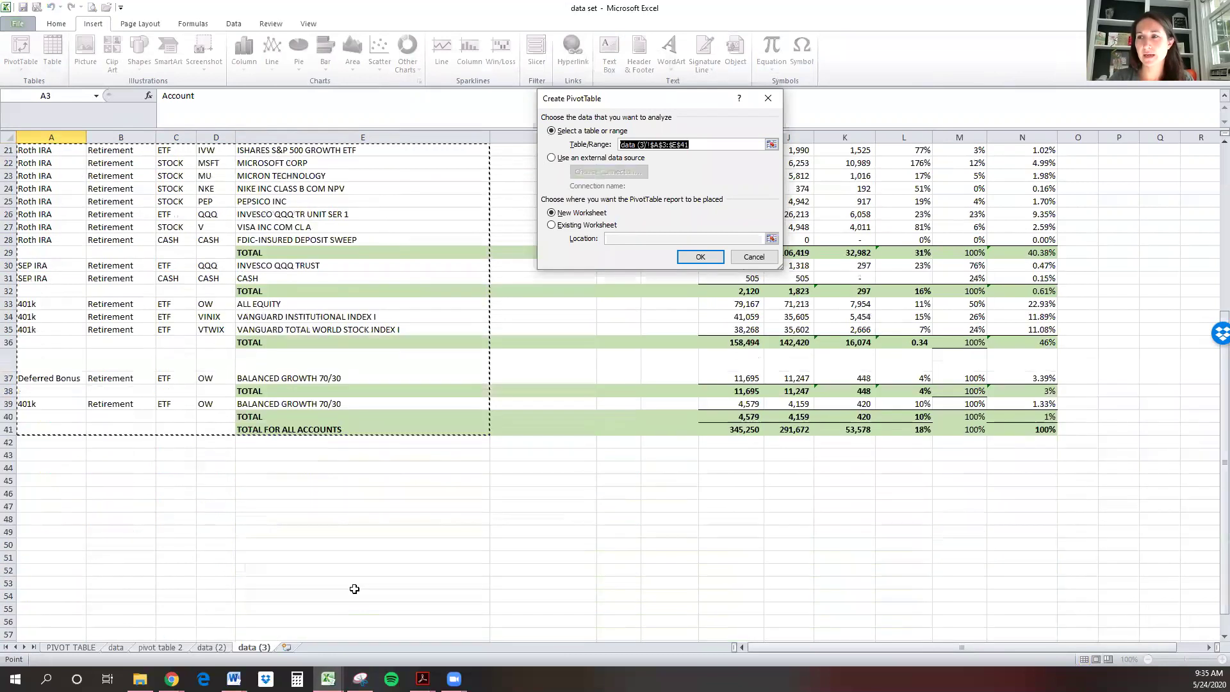
scroll(354, 589, up, 7)
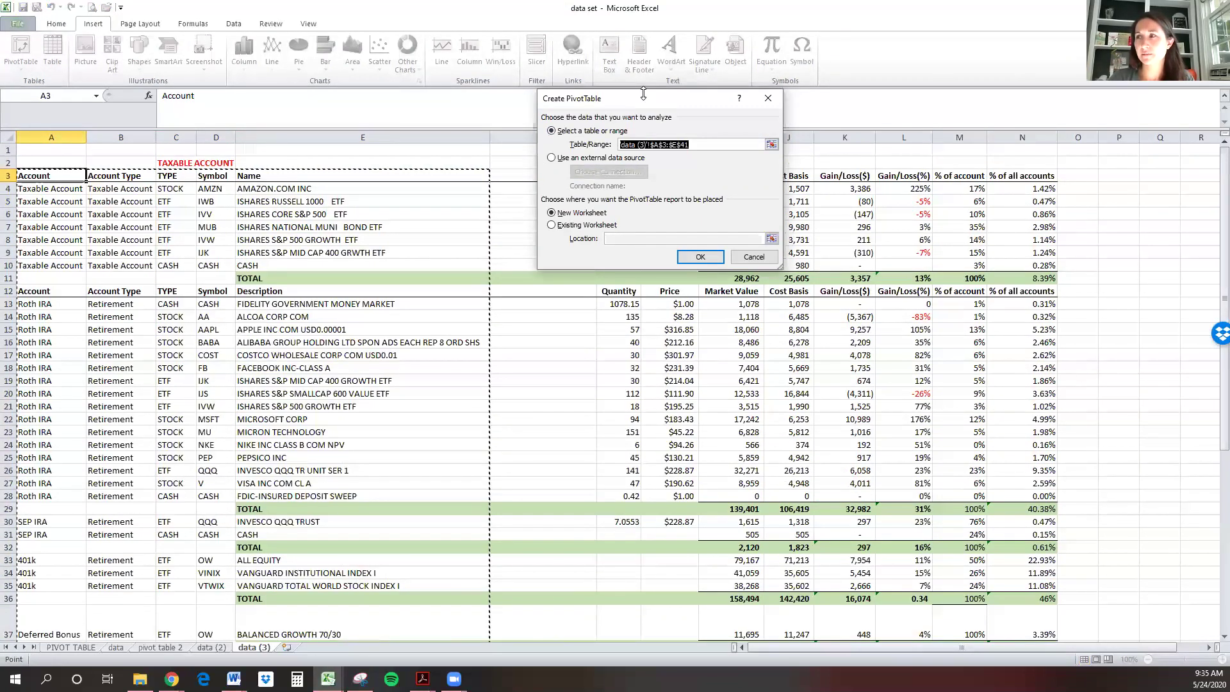
drag(704, 100, 922, 97)
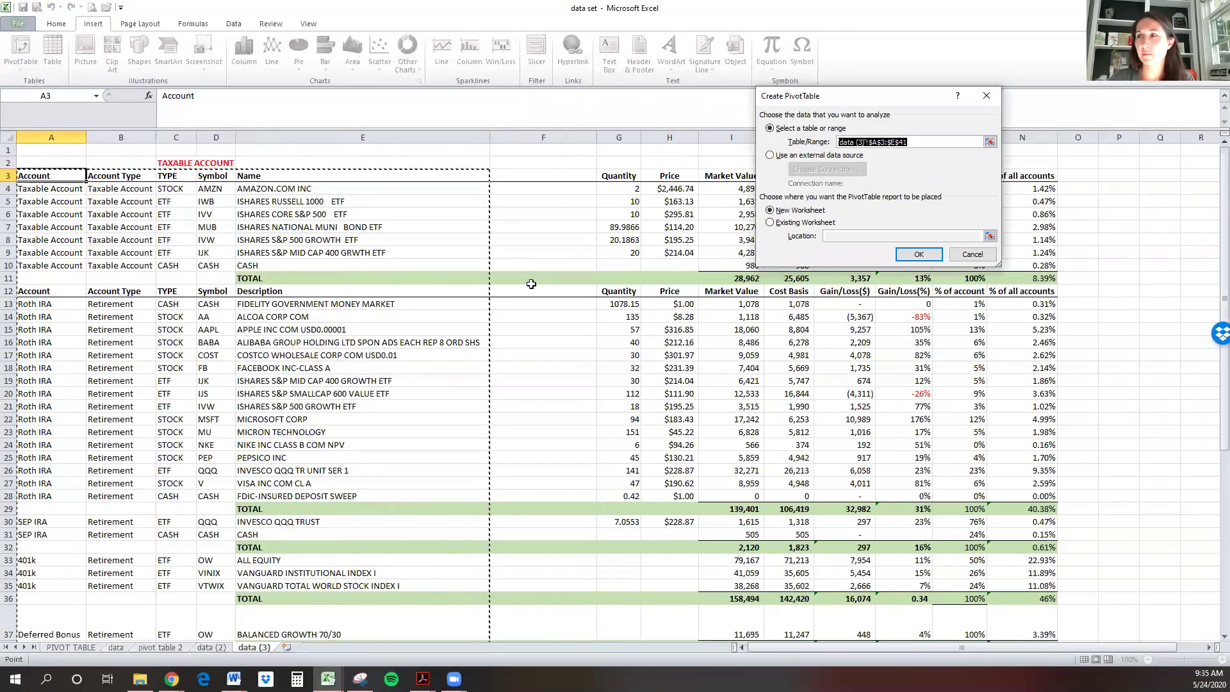
- Try to create the pivot table on a new worksheet from range A3:N41, and select the blank header cell F3
drag(56, 177, 999, 570)
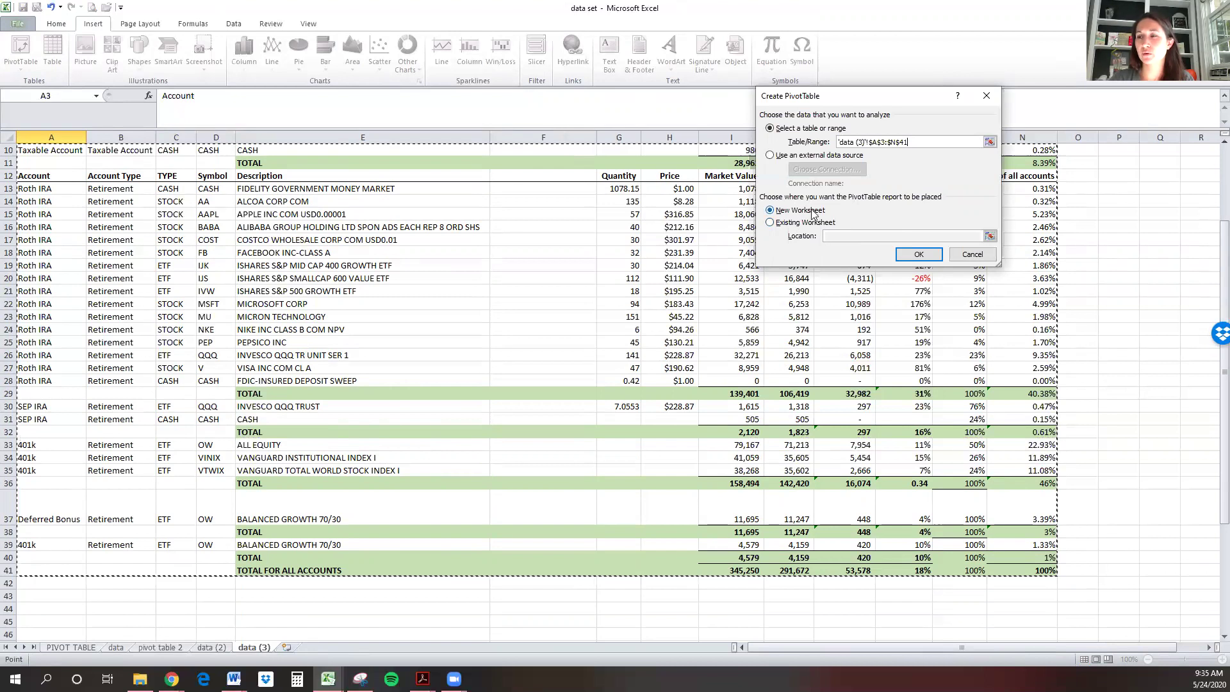
click(919, 255)
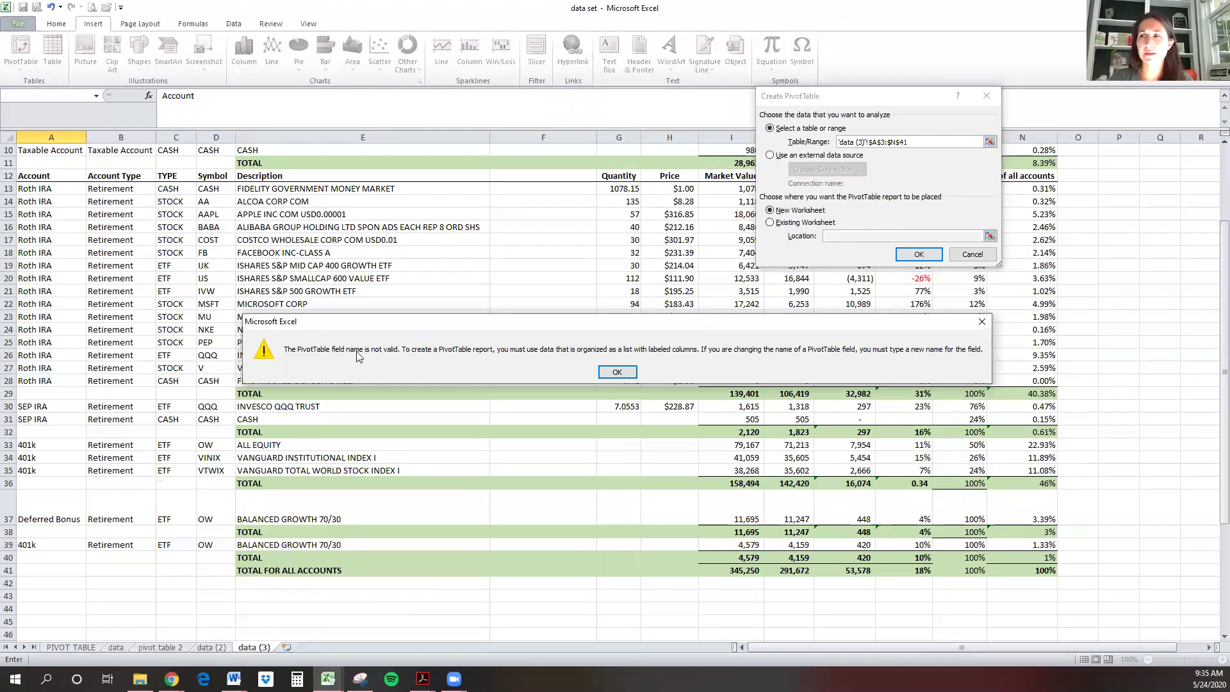
click(616, 372)
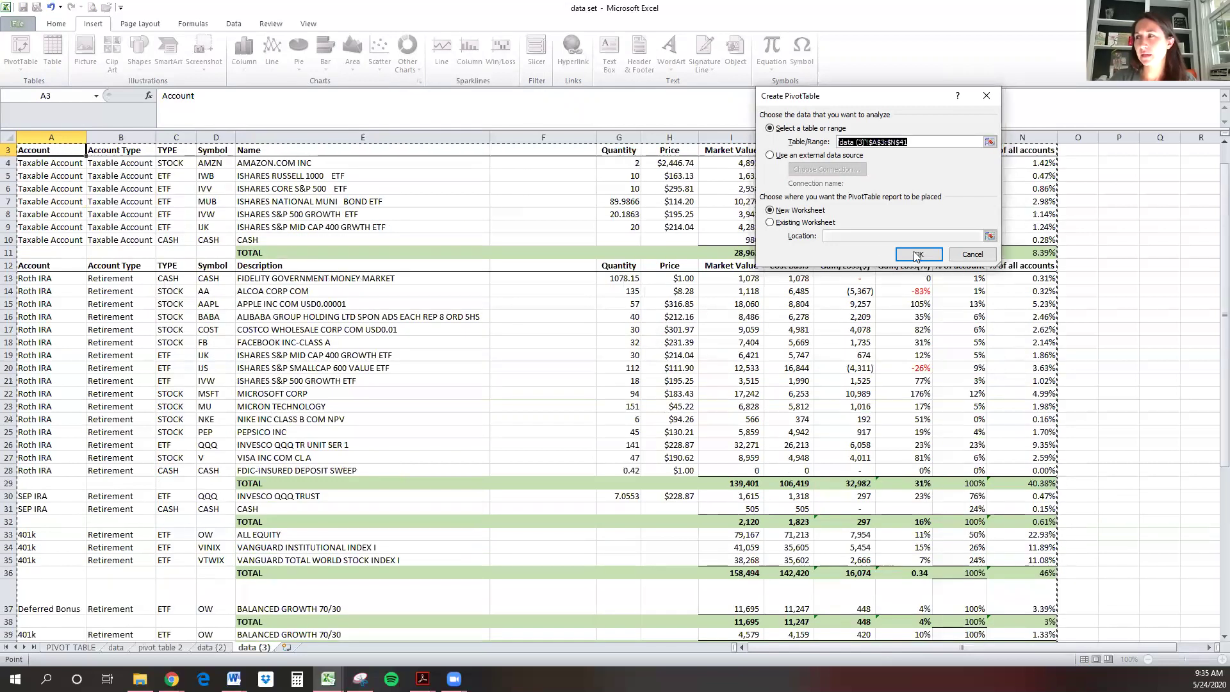
click(972, 254)
click(527, 136)
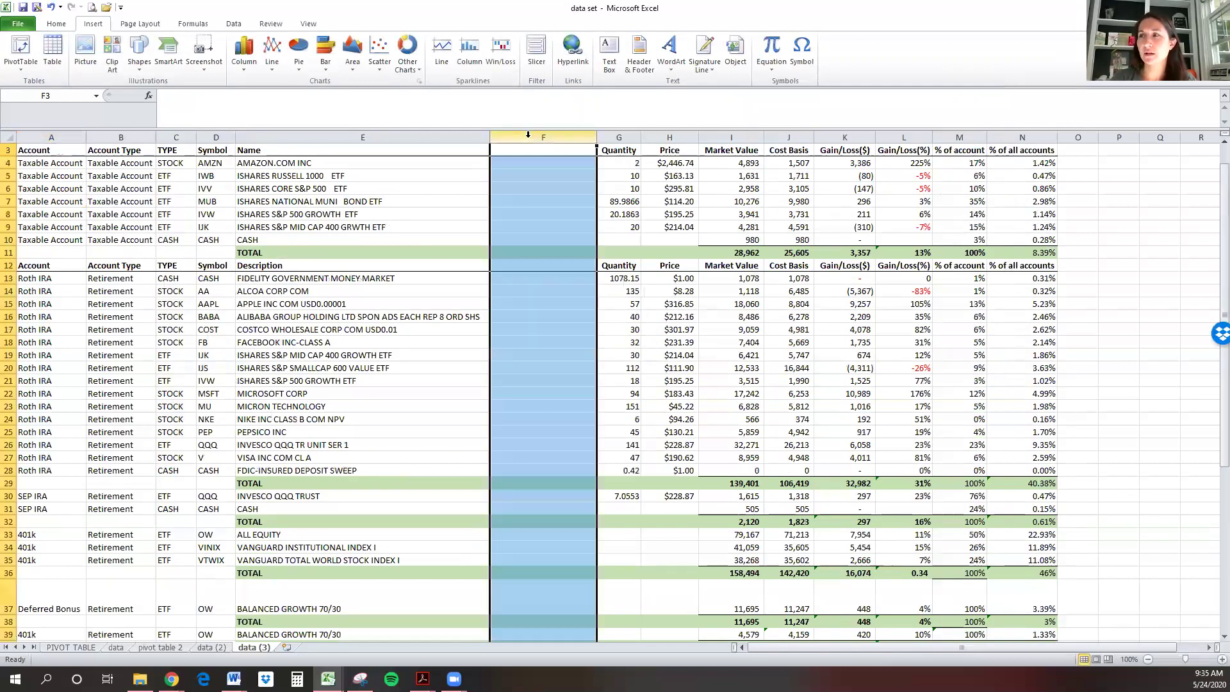
click(532, 151)
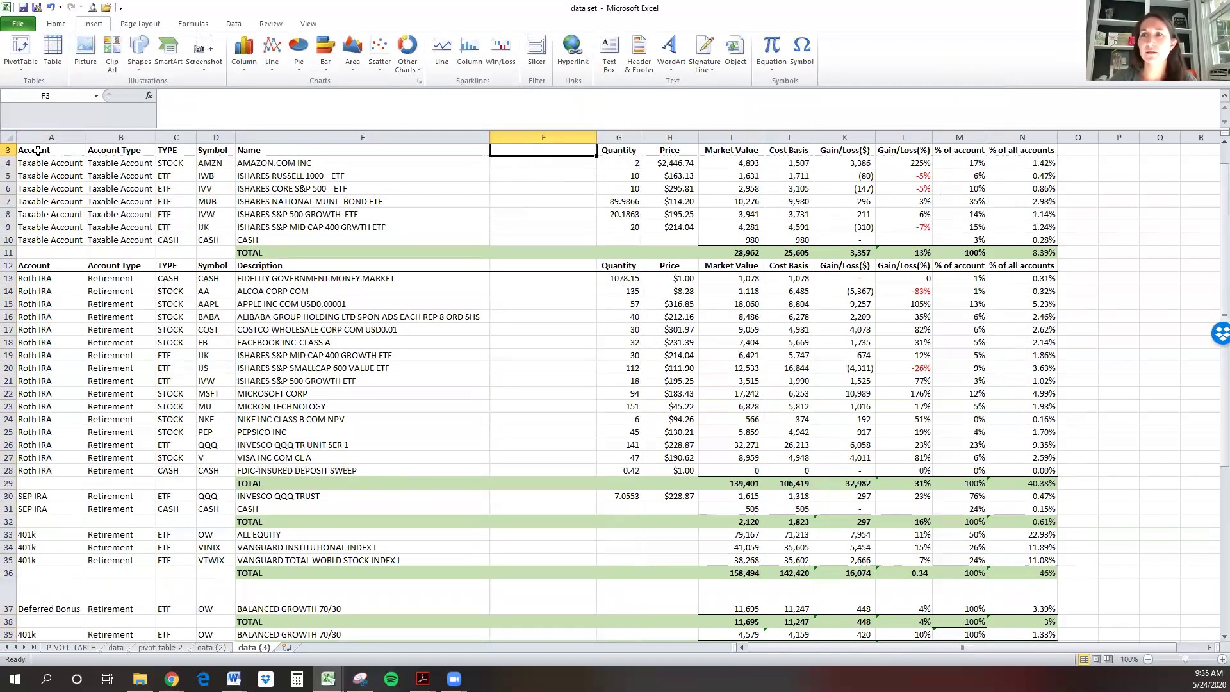
- Delete the blank, unlabelled column F between the Name and Quantity columns
drag(30, 150, 1023, 152)
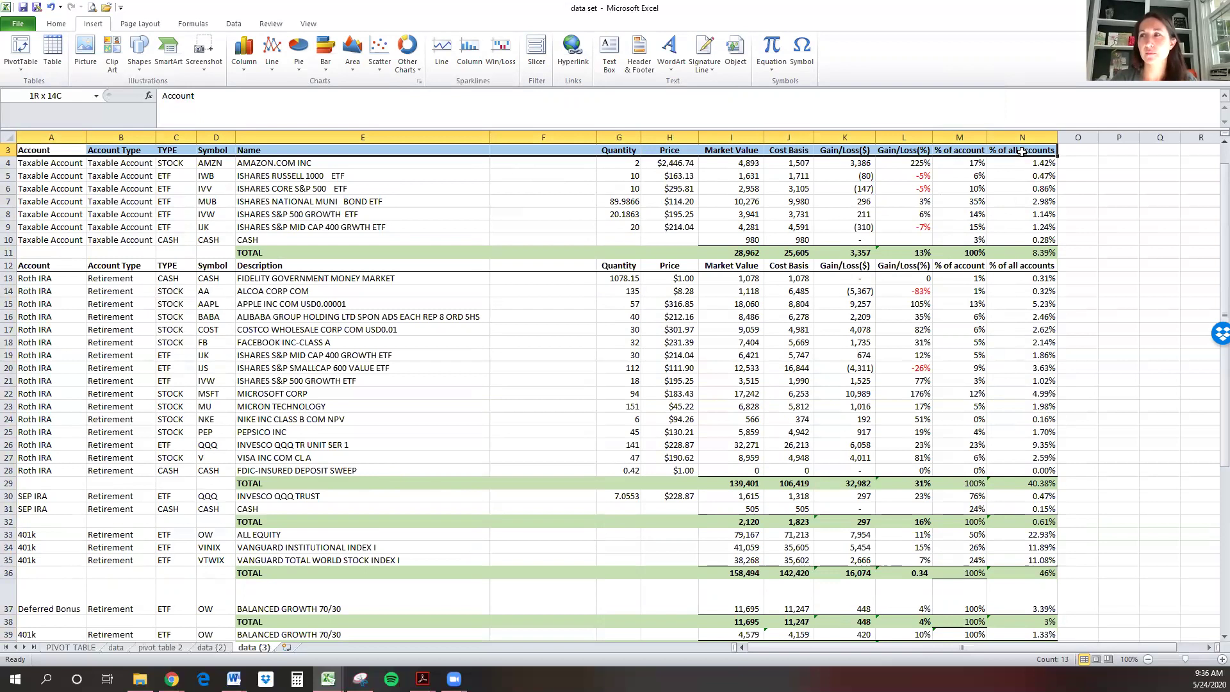
click(545, 136)
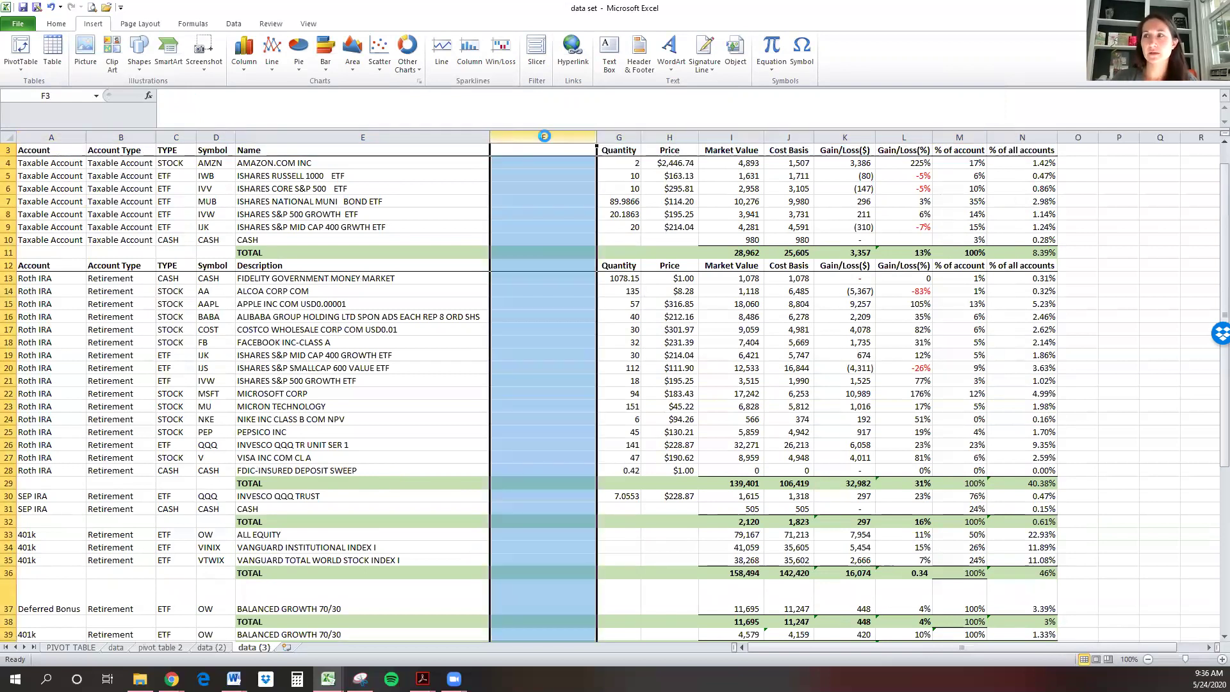
key(ctrl+minus)
- Create a pivot table on a new worksheet from range A3:M41 of the data (3) sheet, starting at the Account header
click(29, 154)
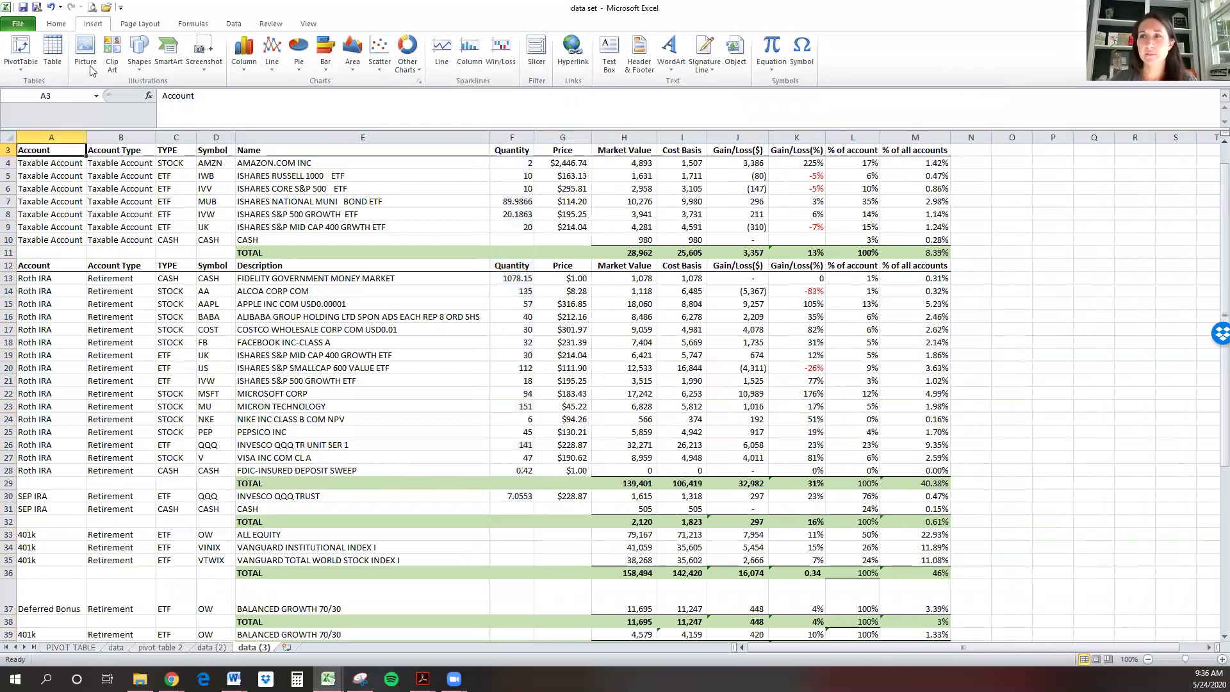
click(56, 24)
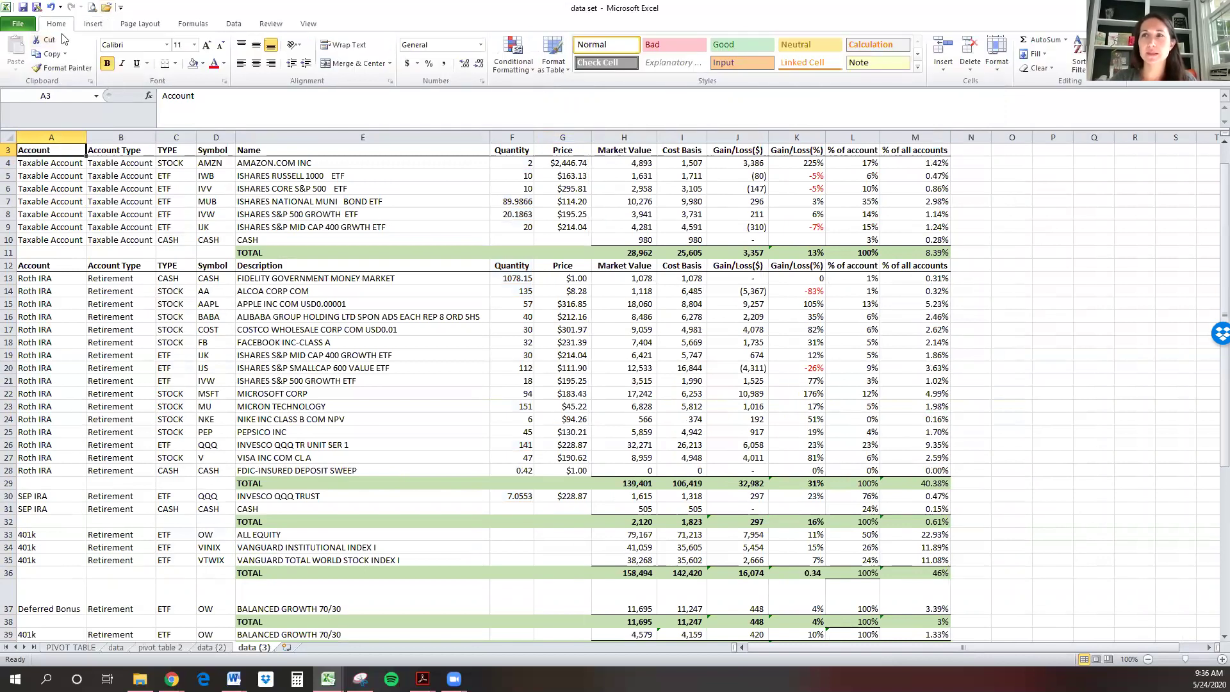
click(93, 24)
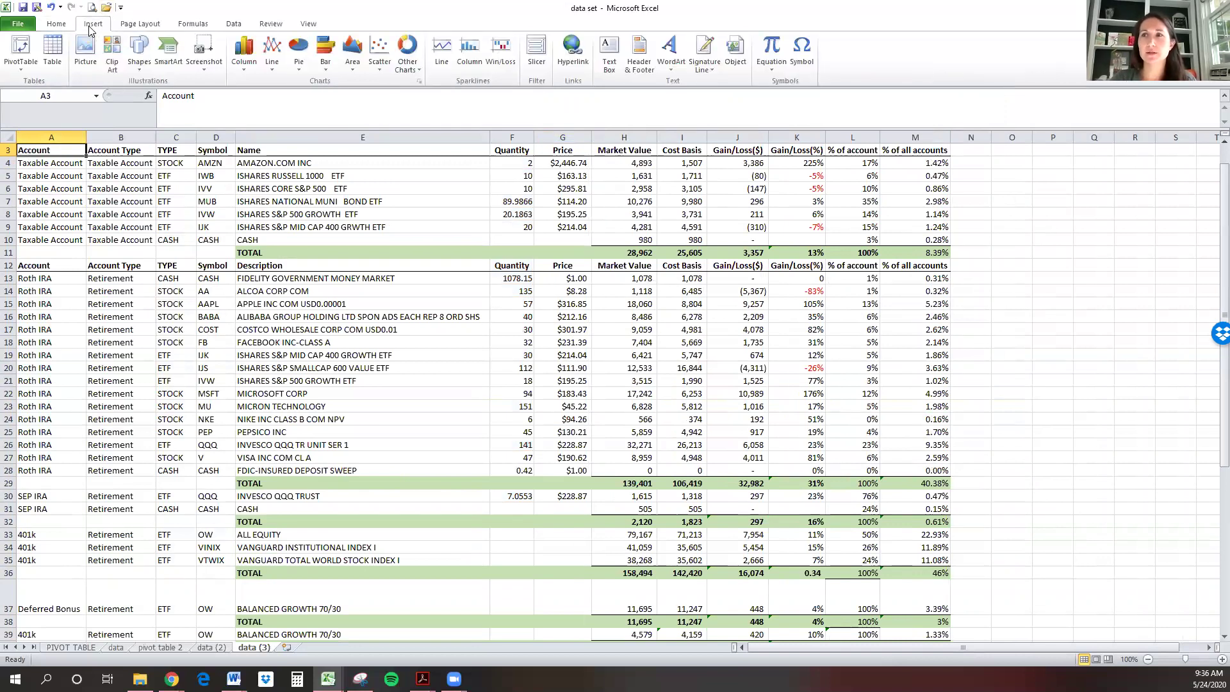
click(23, 48)
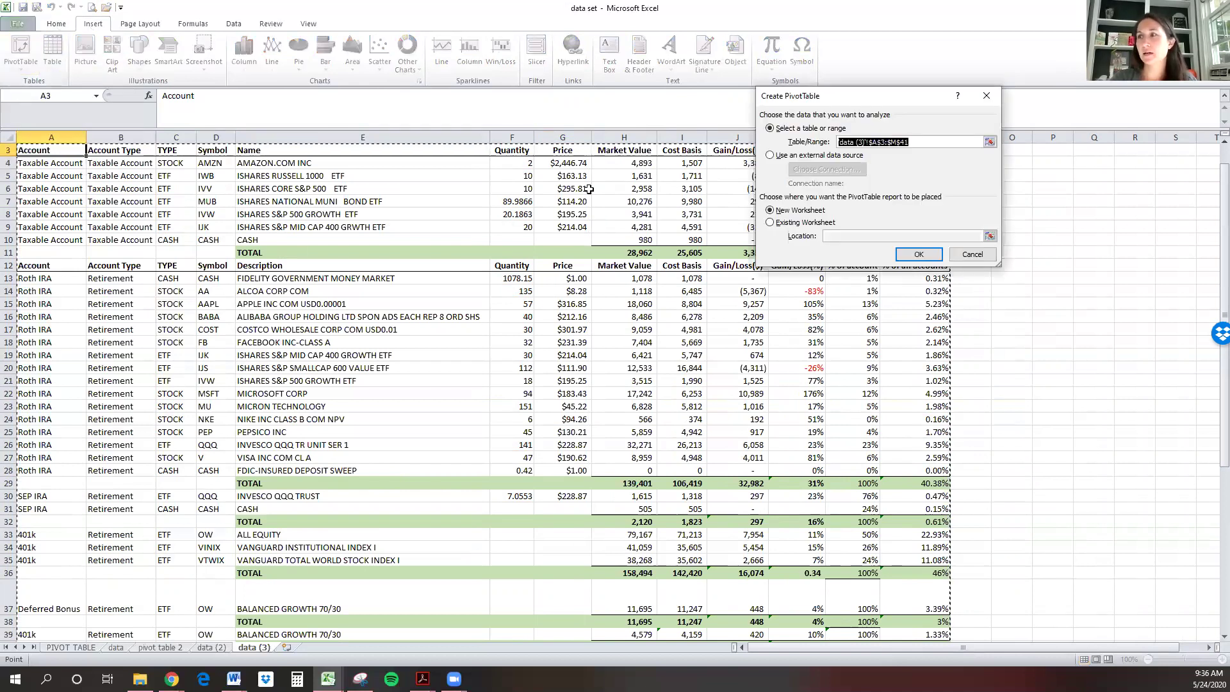
scroll(261, 263, down, 5)
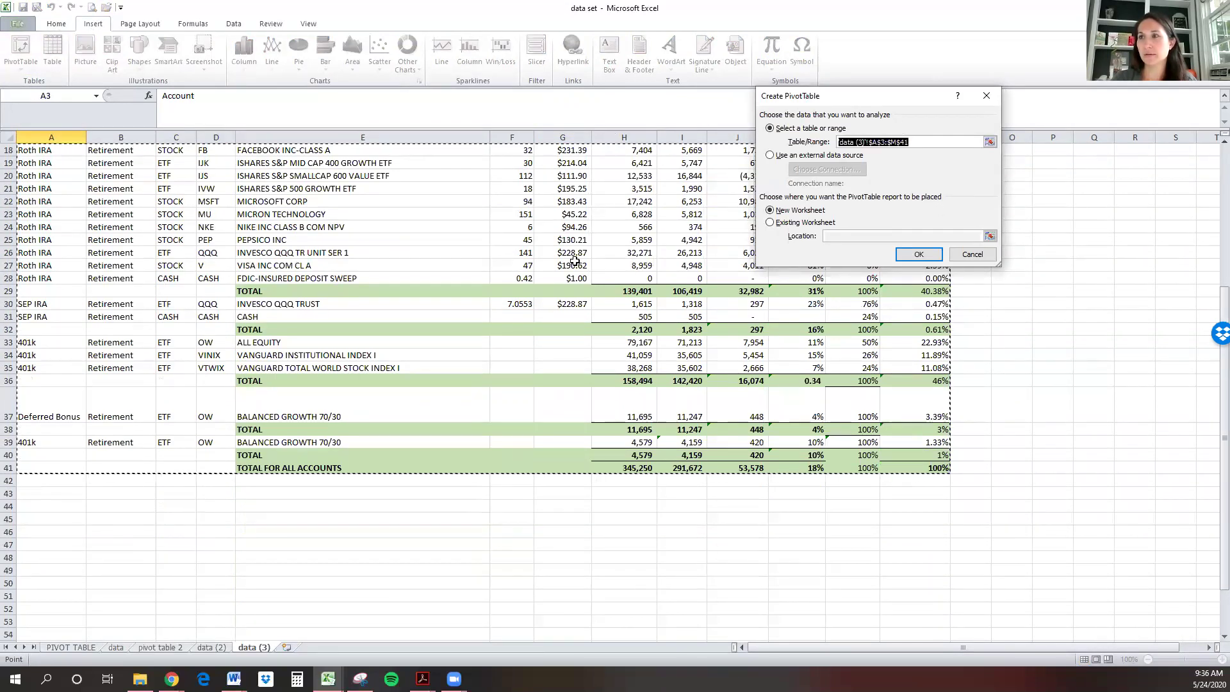
scroll(575, 261, up, 6)
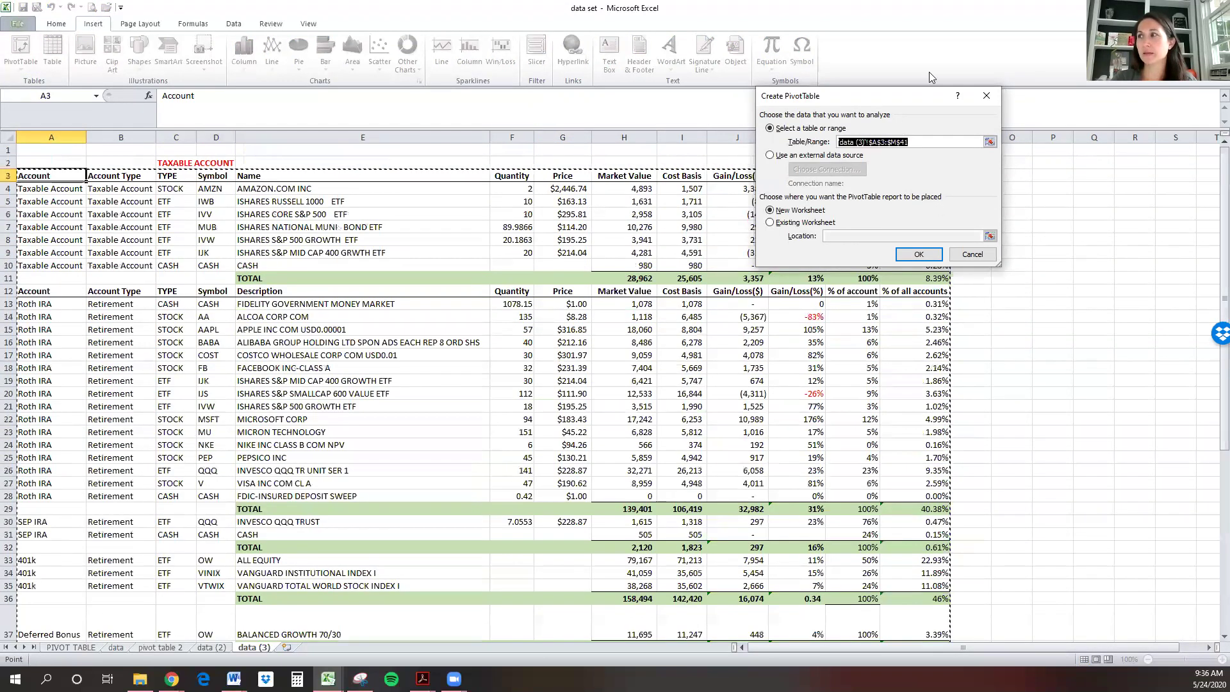
click(914, 253)
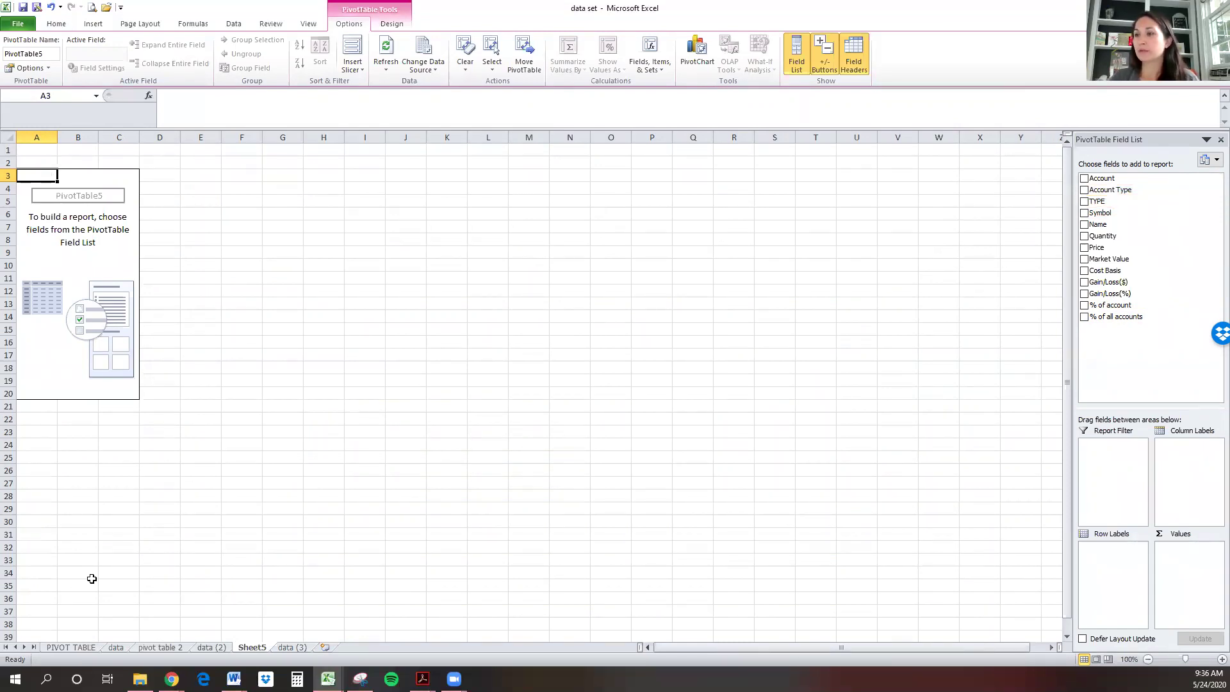
- Examine the Account Type column on the data (3) sheet, comparing the entries for the taxable and retirement accounts
click(292, 649)
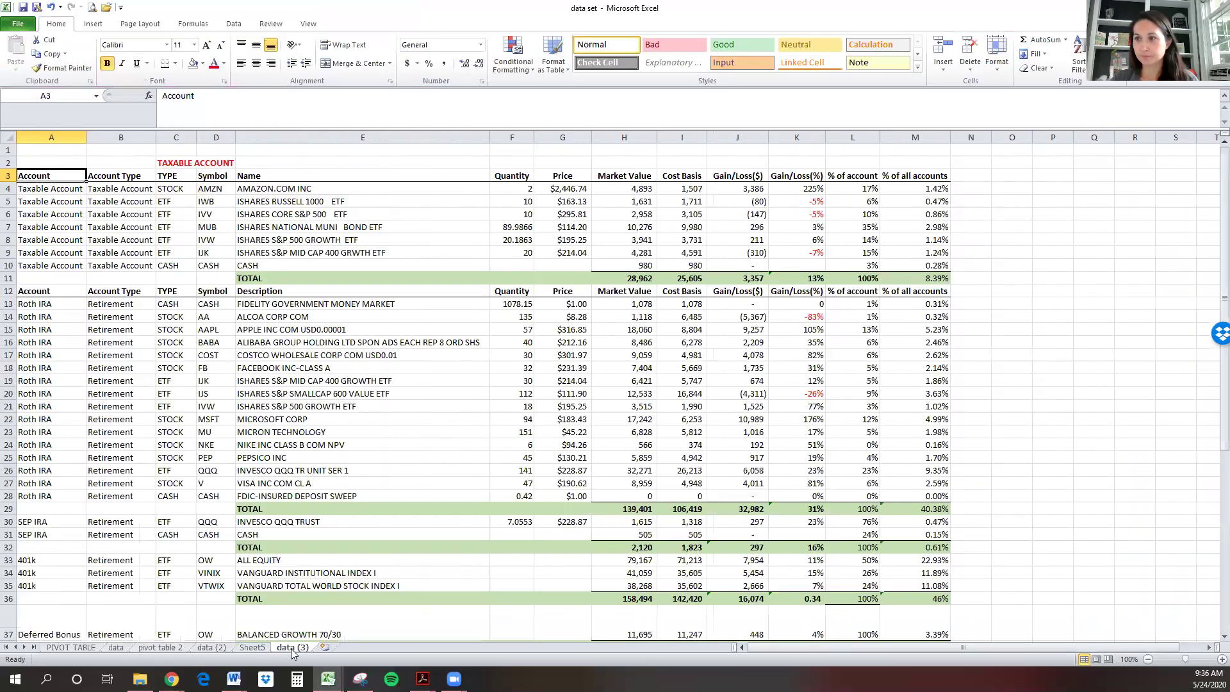
click(119, 137)
drag(117, 188, 117, 576)
scroll(117, 576, down, 4)
scroll(118, 572, up, 4)
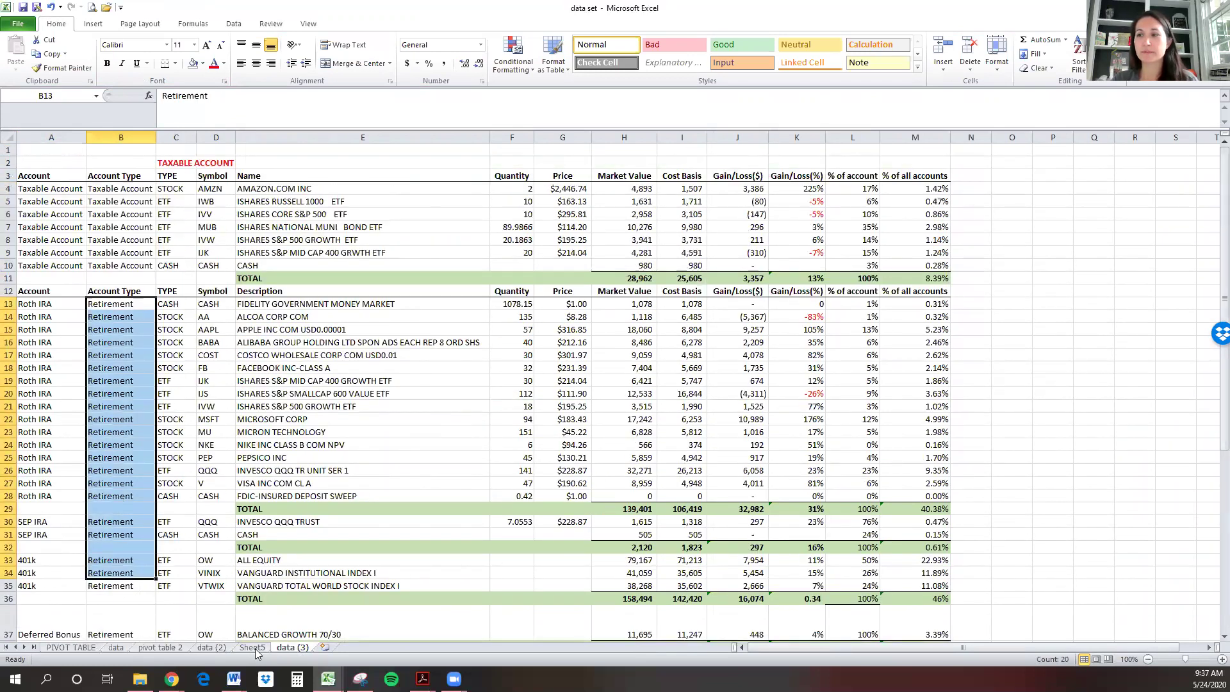
click(105, 187)
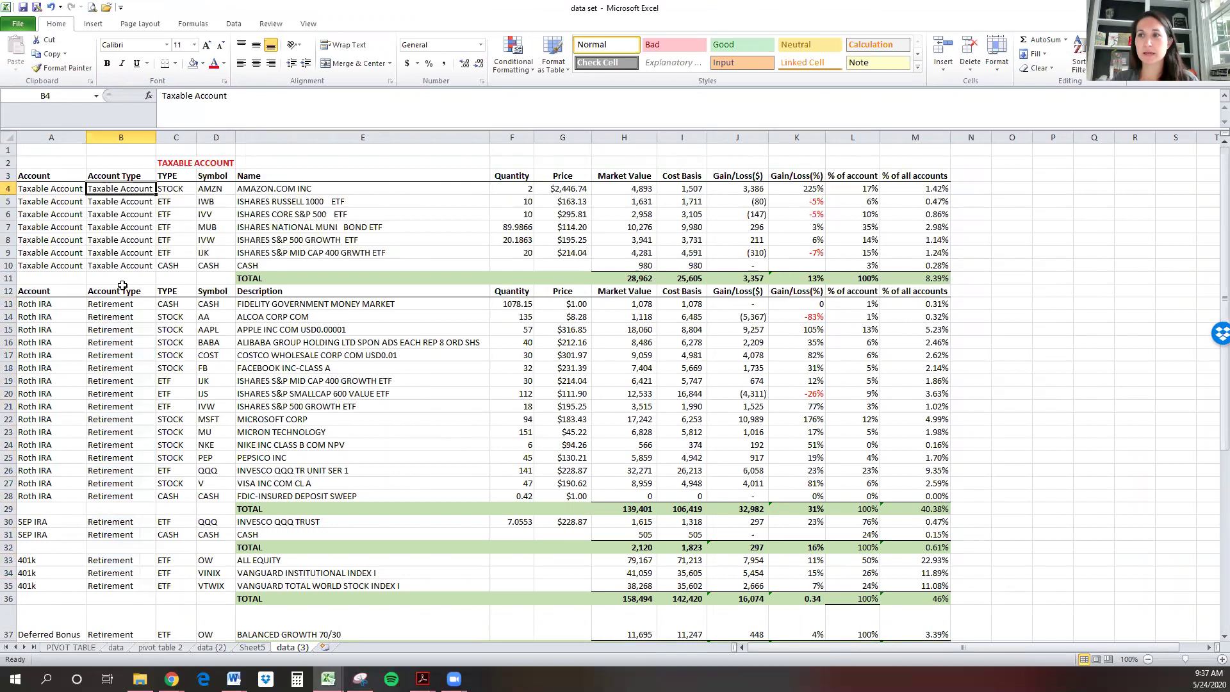
click(114, 341)
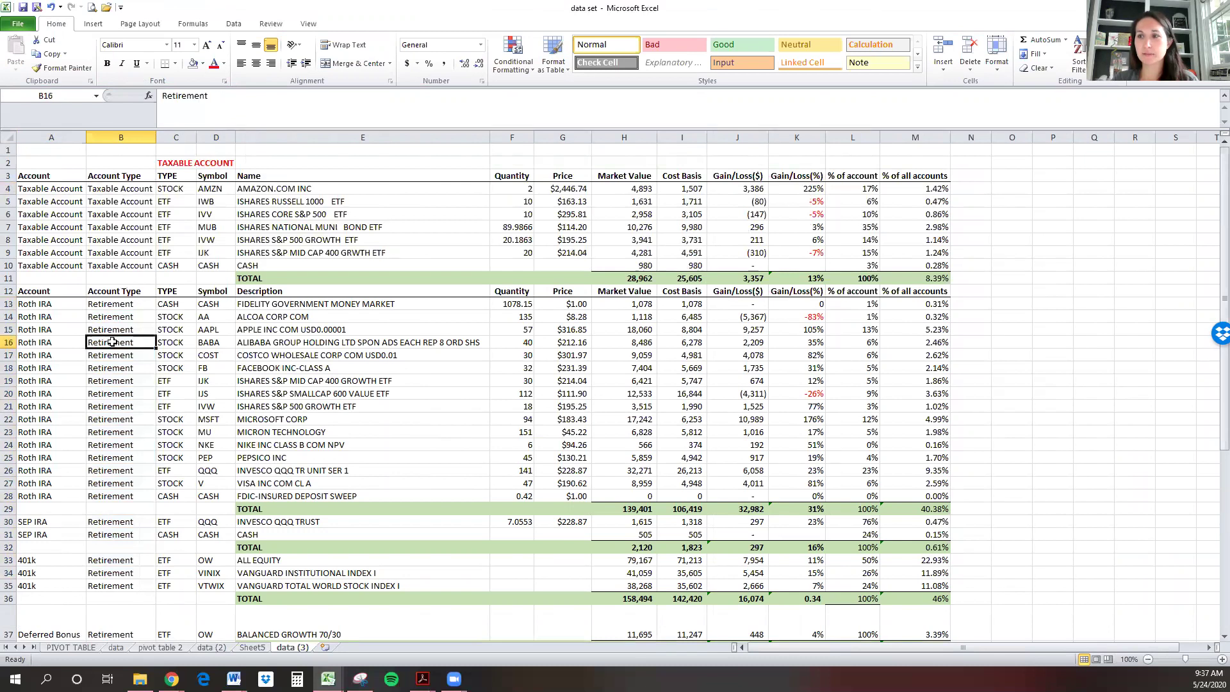
- Add the Account Type field to the row labels of the empty pivot table on Sheet5
click(252, 648)
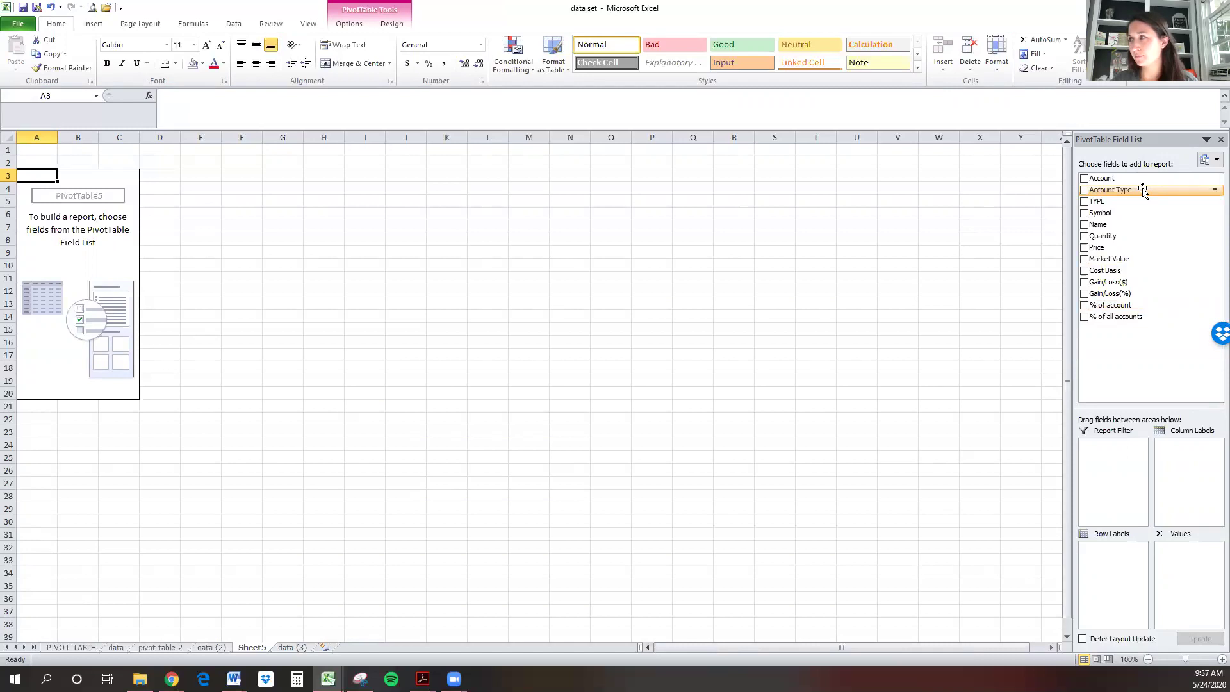
drag(1143, 189, 1113, 569)
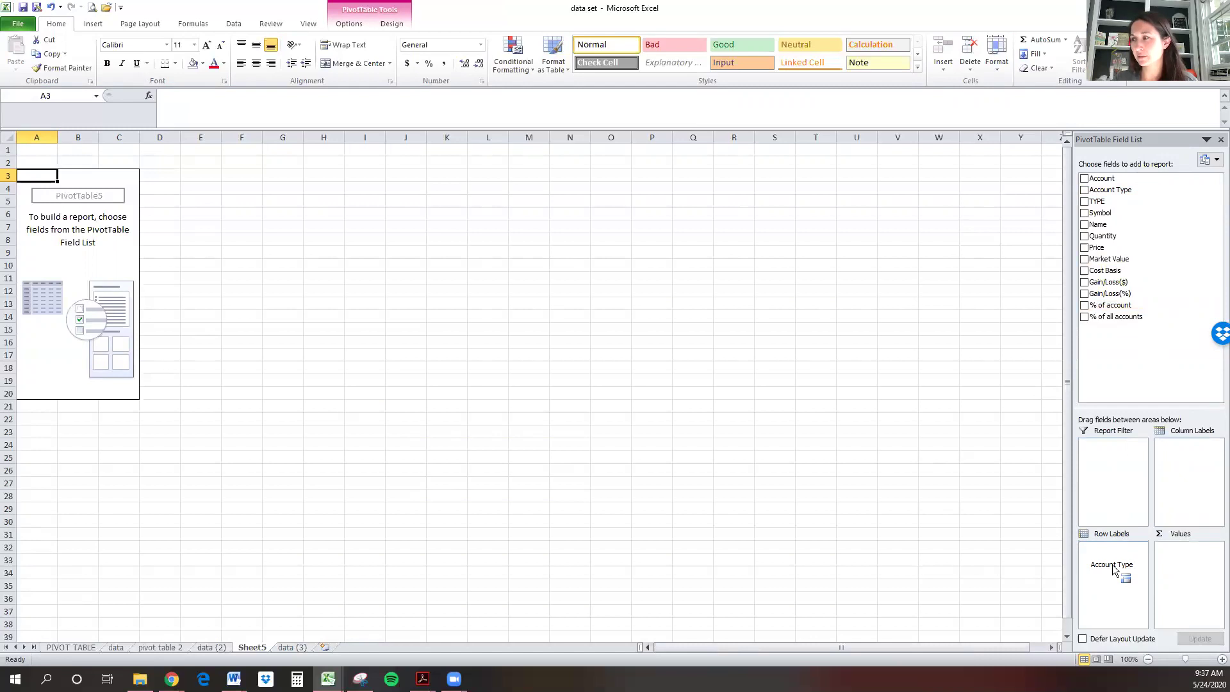
drag(1113, 569, 1114, 569)
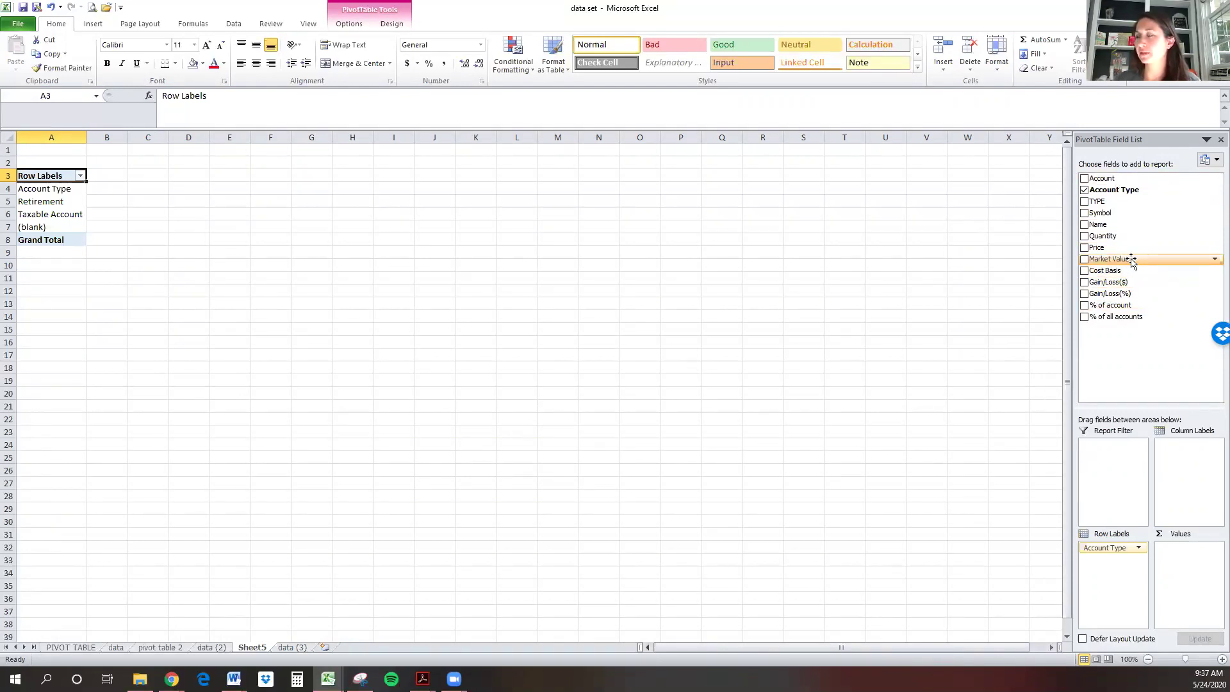
- Add the Market Value, Cost Basis and Gain/Loss($) fields to the pivot table's values
drag(1133, 260, 1186, 573)
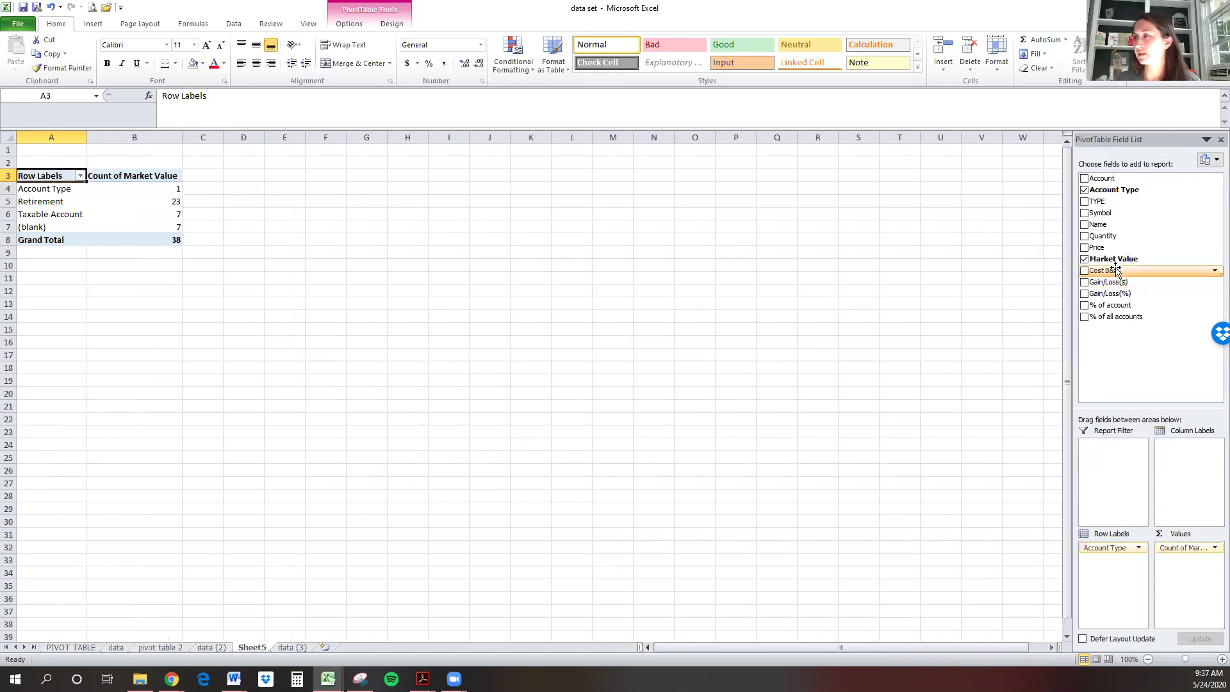
drag(1116, 272, 1186, 575)
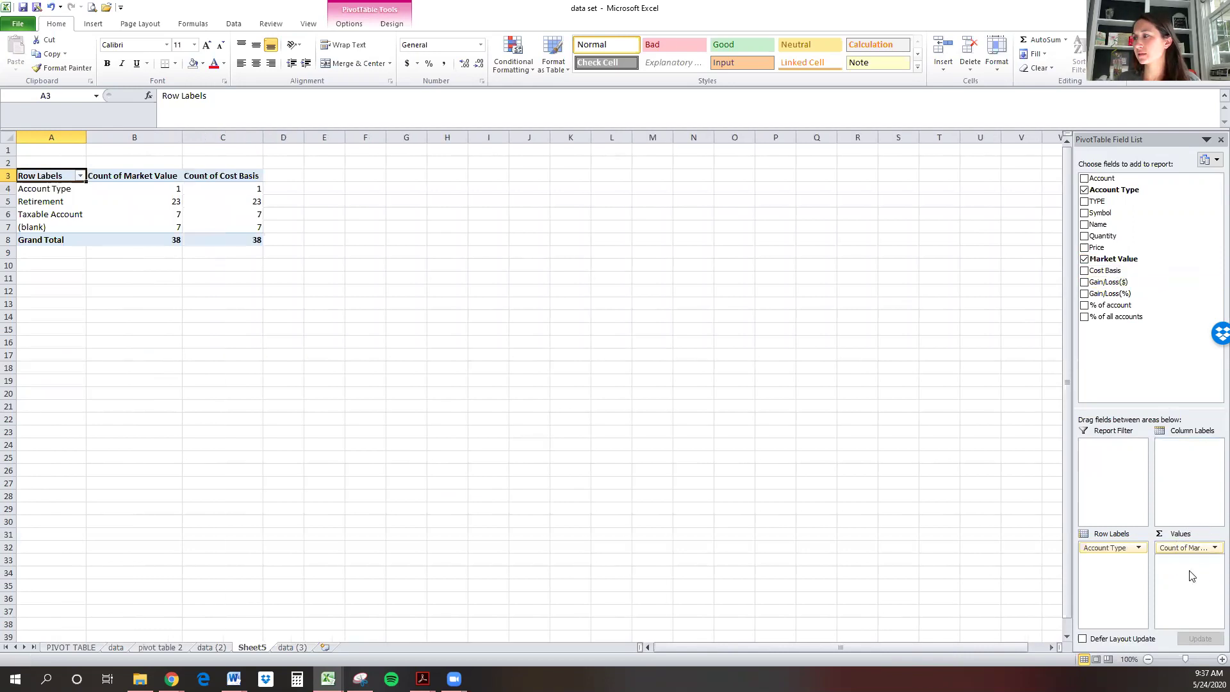
drag(1108, 281, 1184, 577)
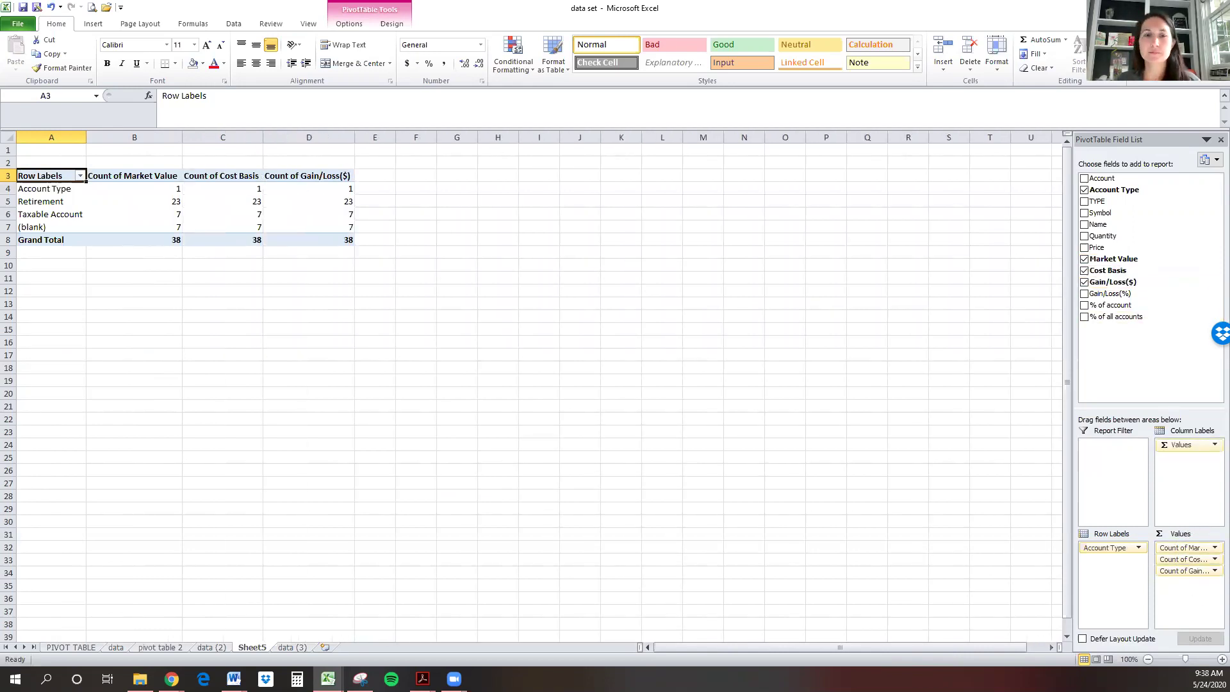
- Change the Market Value field in the pivot table so it is summarized by Sum
click(160, 188)
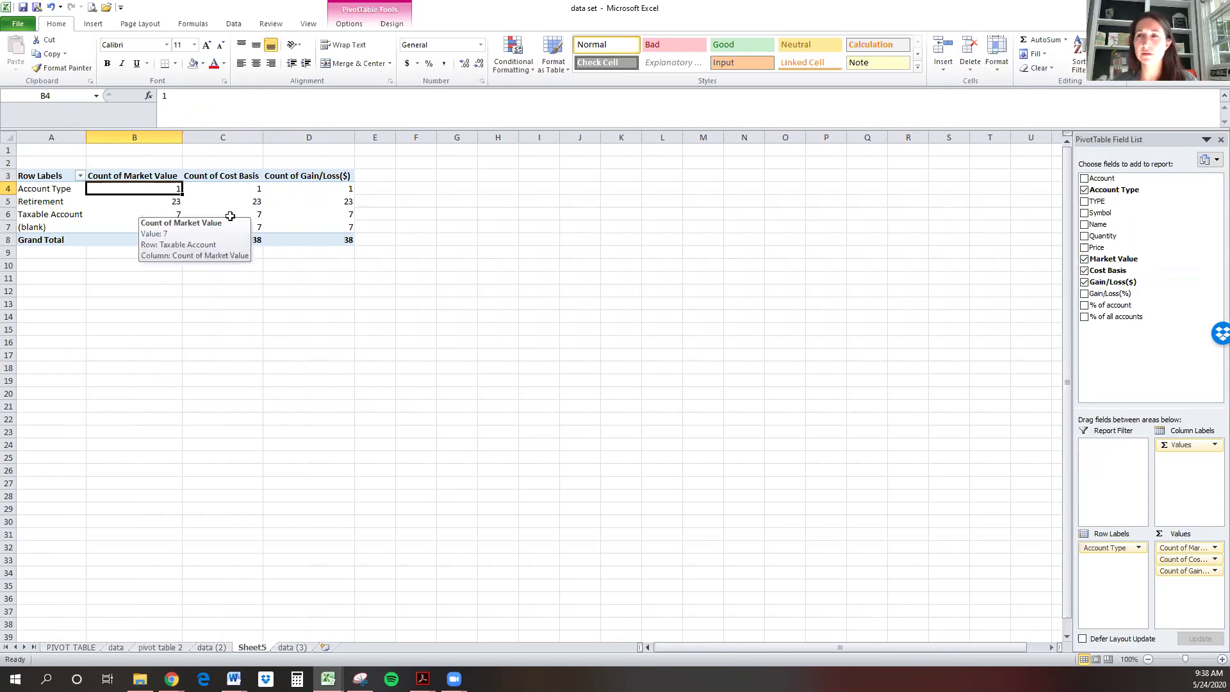
click(1211, 550)
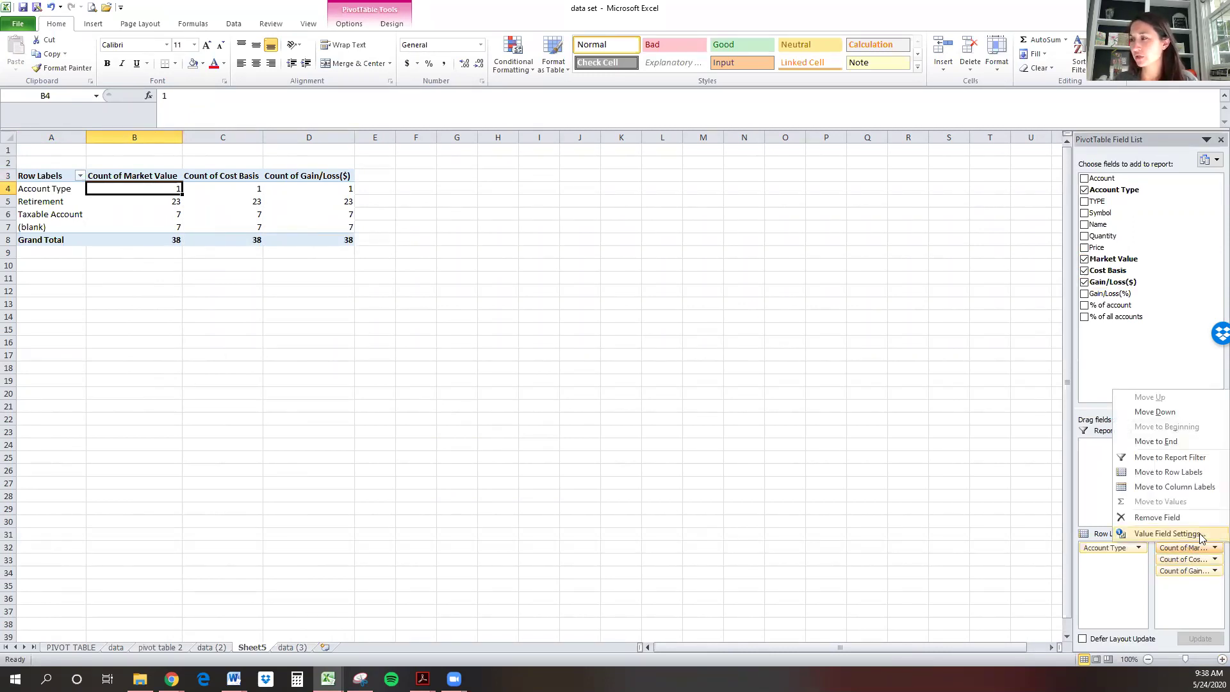
click(1199, 536)
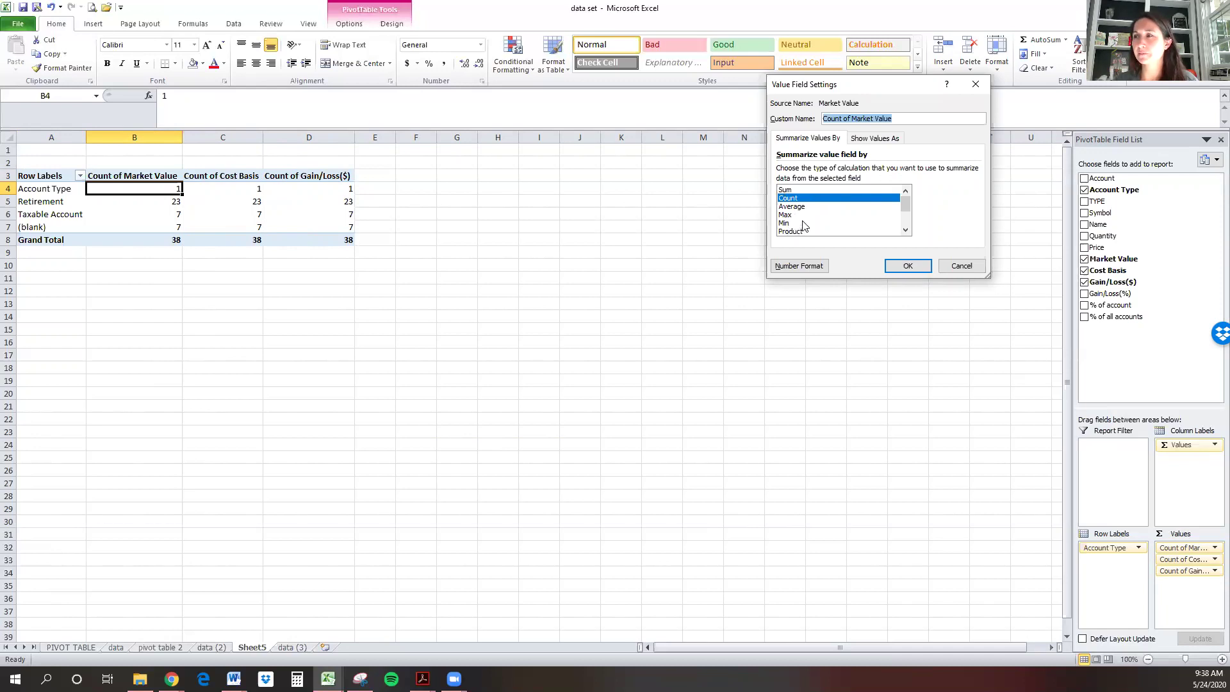
click(805, 192)
click(908, 266)
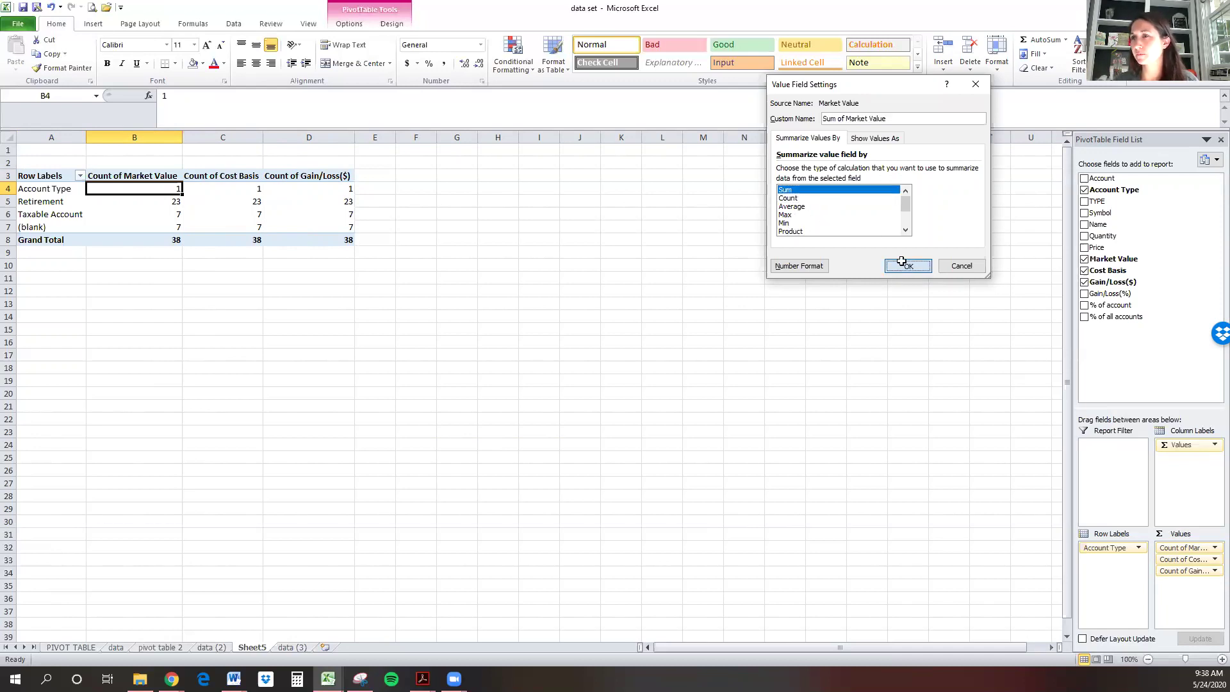
- Change the Cost Basis value field so it is summarized by Sum
click(1212, 560)
click(1188, 546)
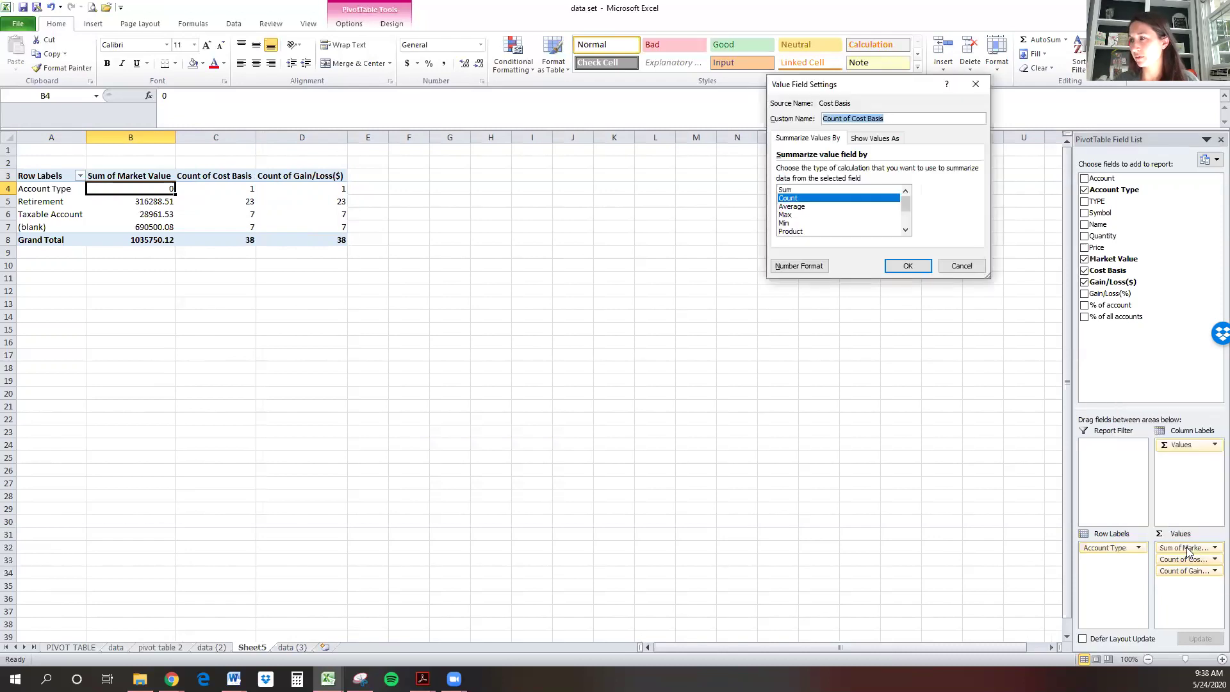
click(815, 191)
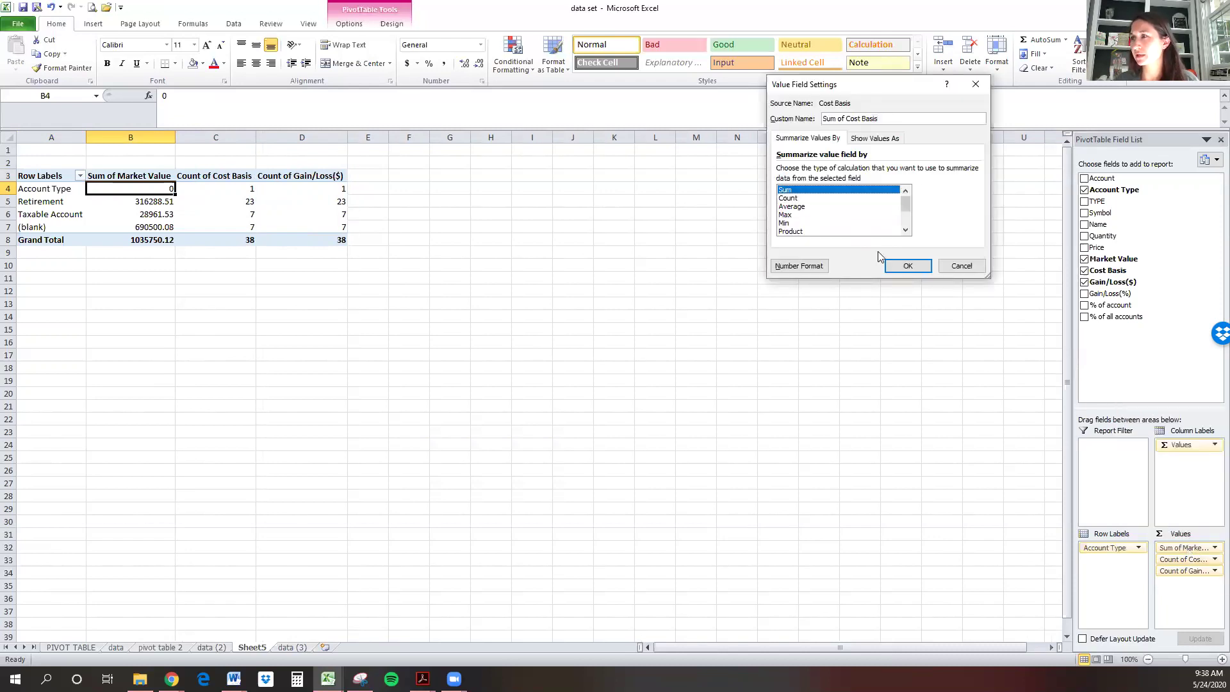
click(907, 266)
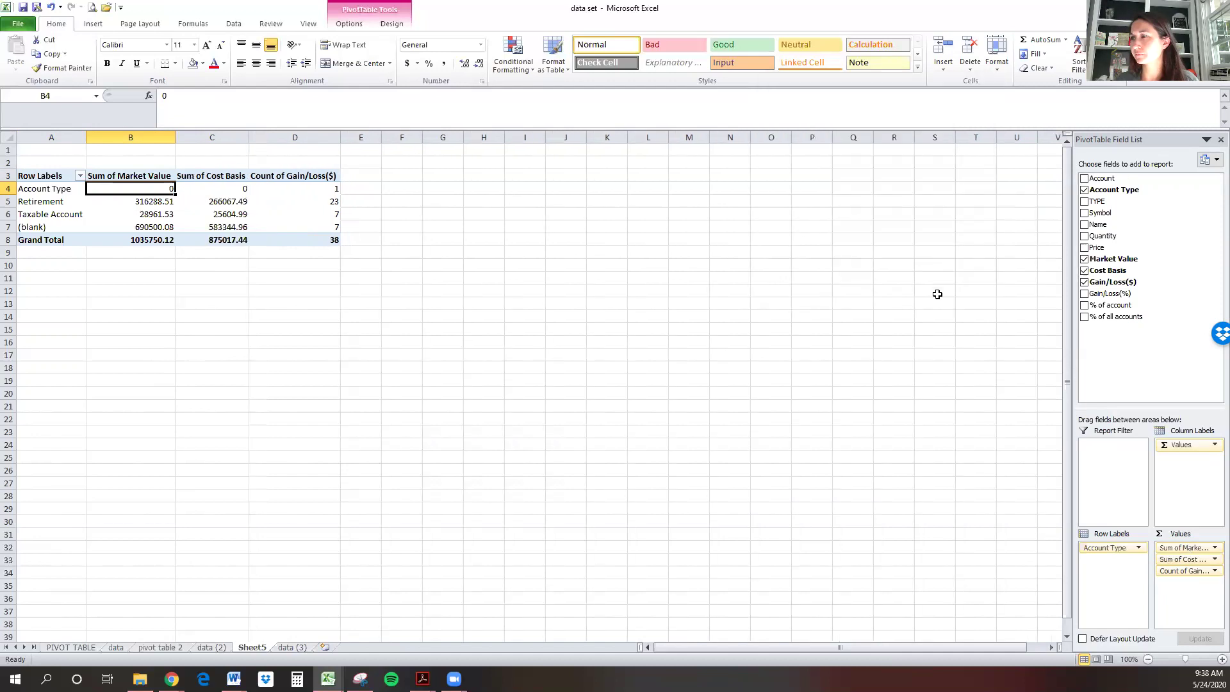
- Change the Gain/Loss($) value field so it is summarized by Sum
click(1212, 571)
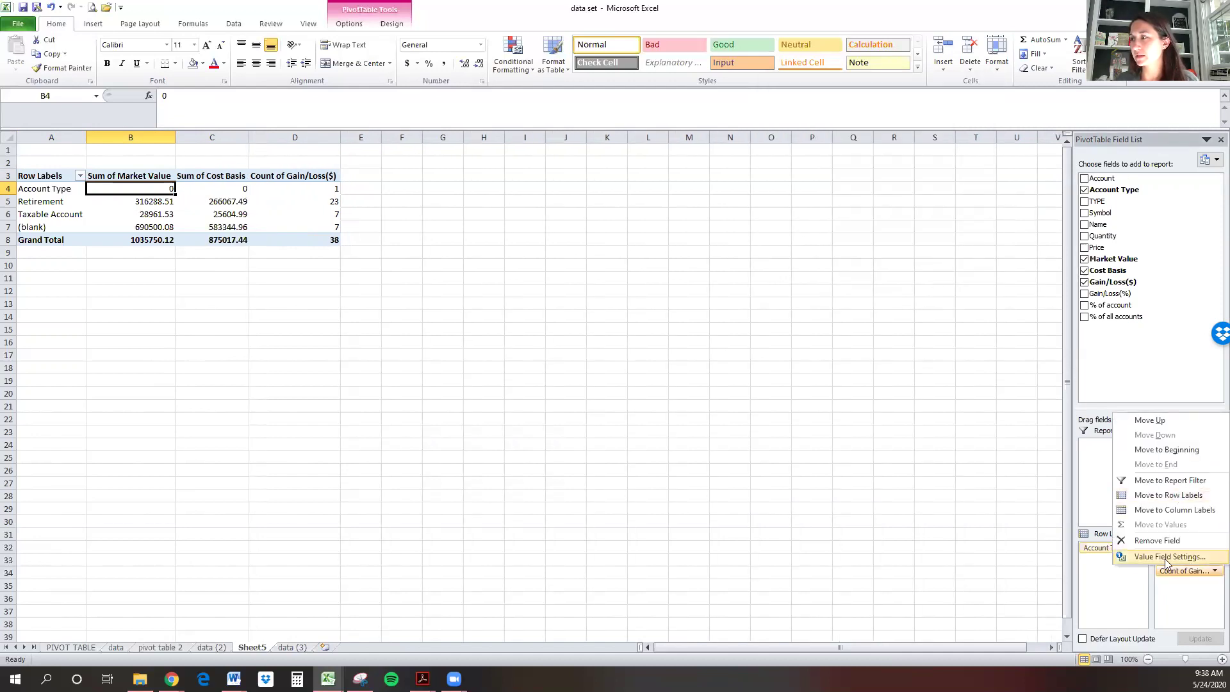
click(1183, 556)
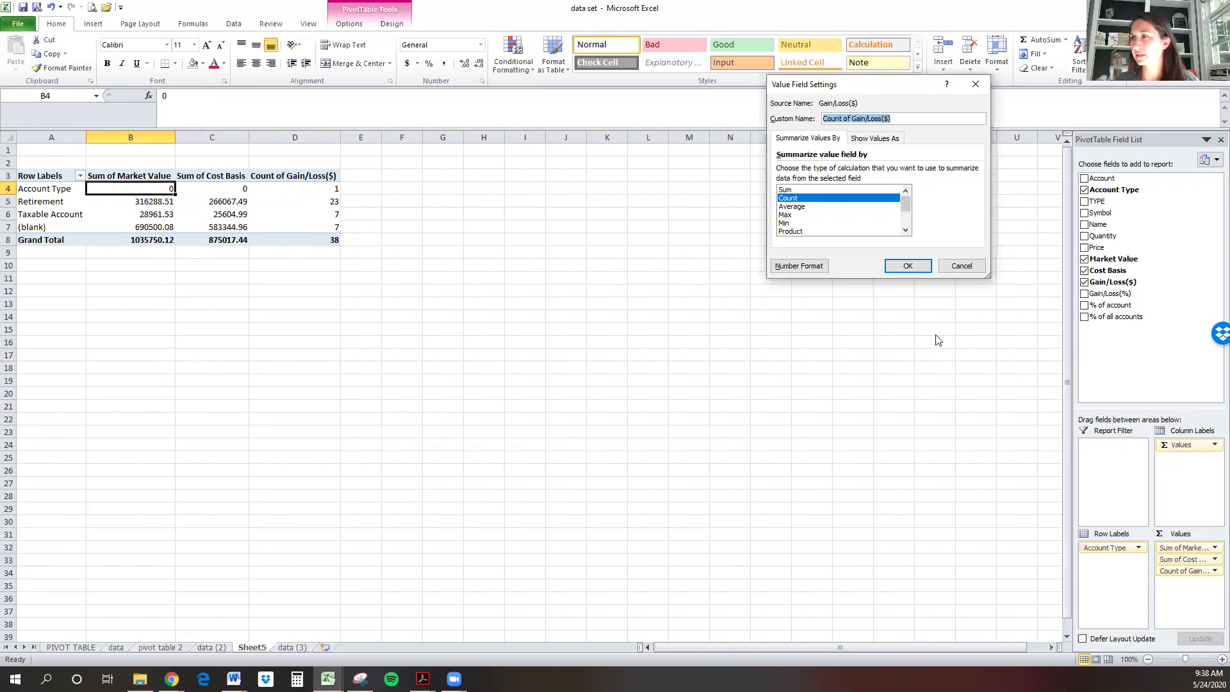
click(833, 190)
click(901, 267)
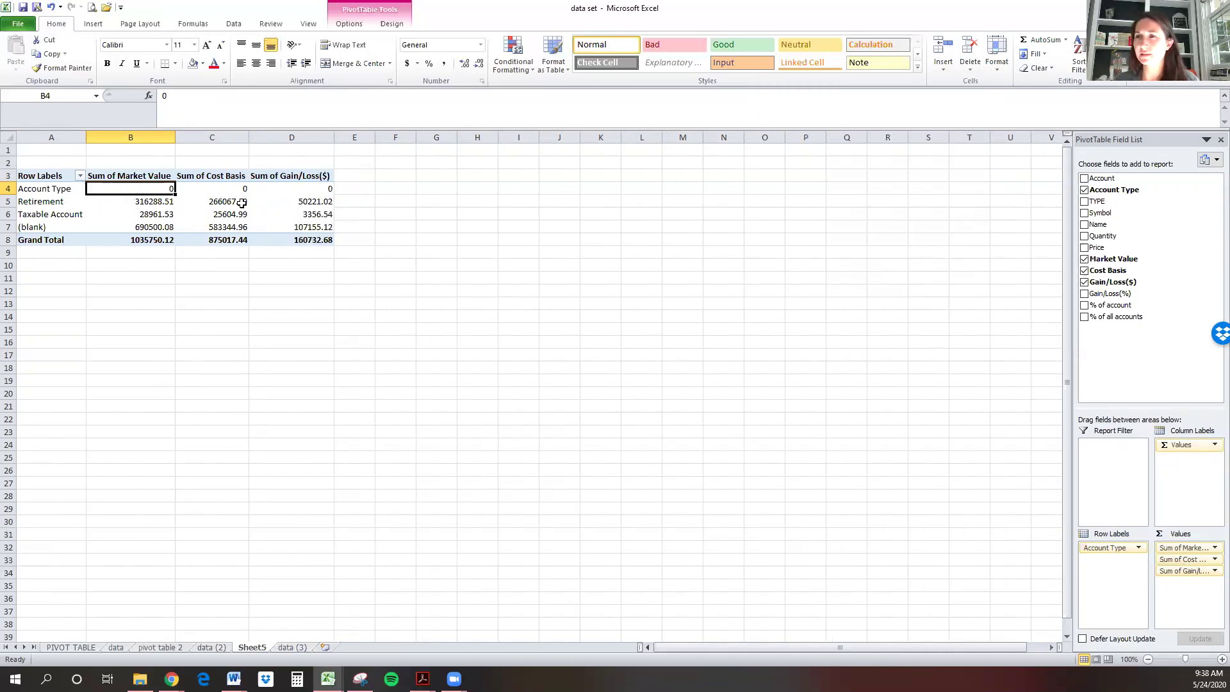
- Format the pivot table's value columns B to D in comma style with no decimal places
drag(130, 137, 262, 145)
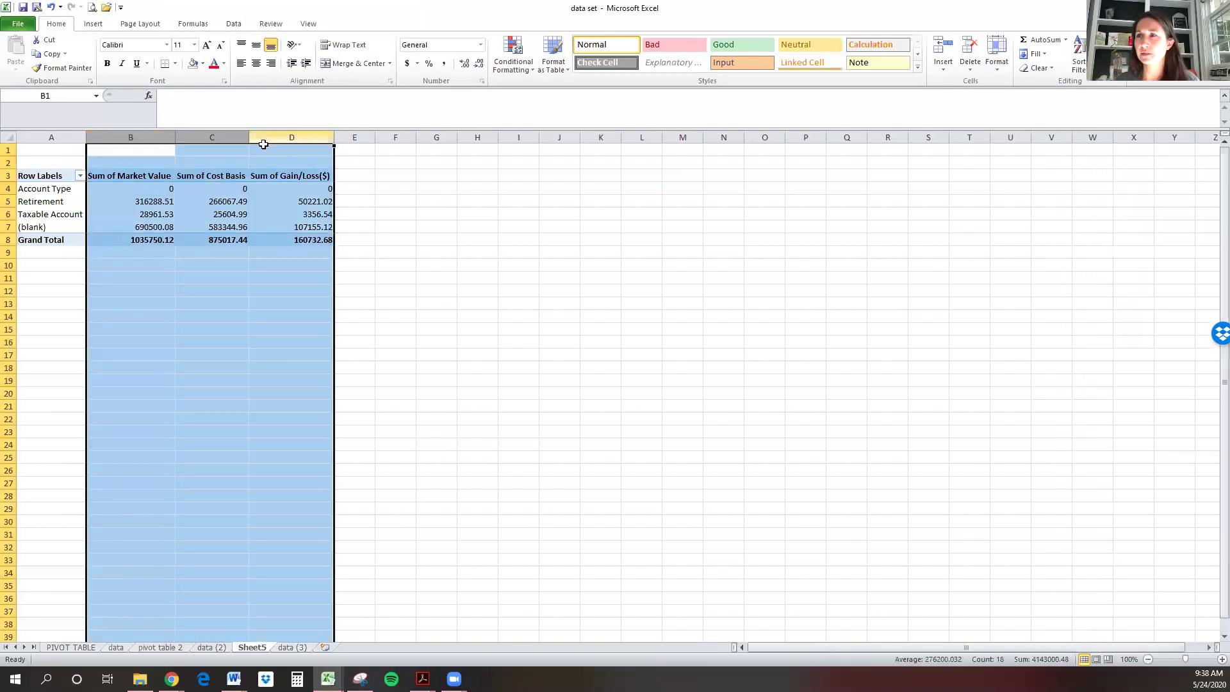
click(445, 64)
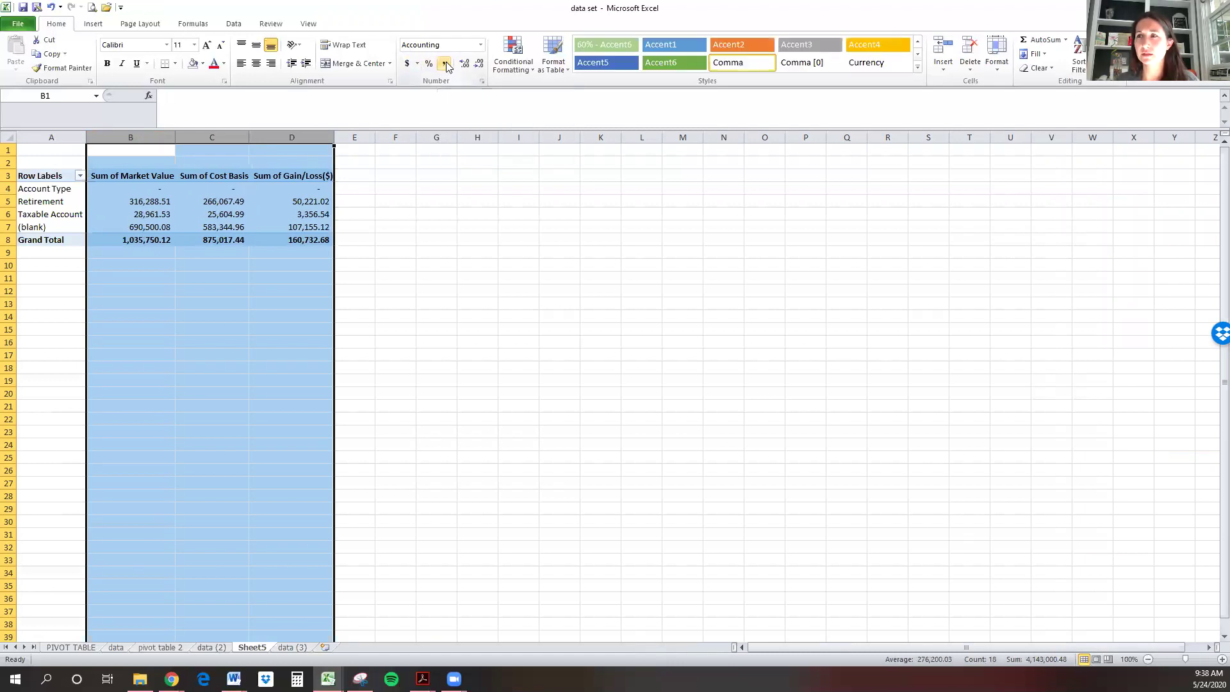
double_click(480, 64)
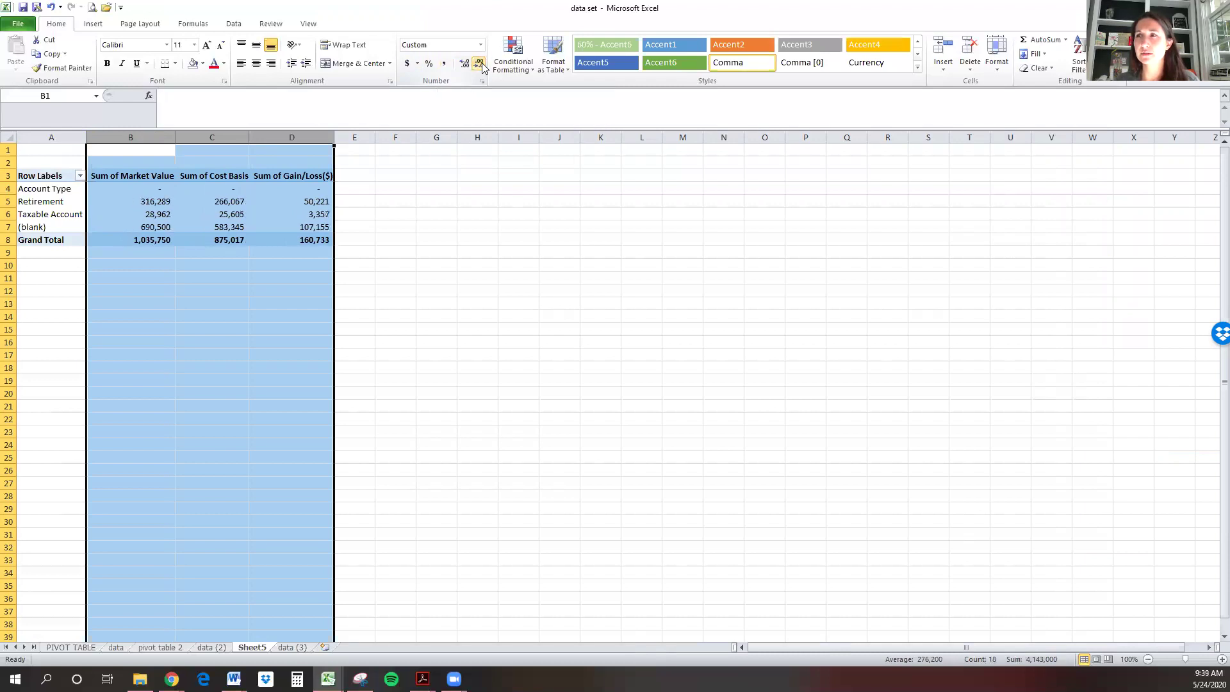
click(129, 301)
- Filter the pivot table's row labels to exclude the Account Type and (blank) entries
click(80, 175)
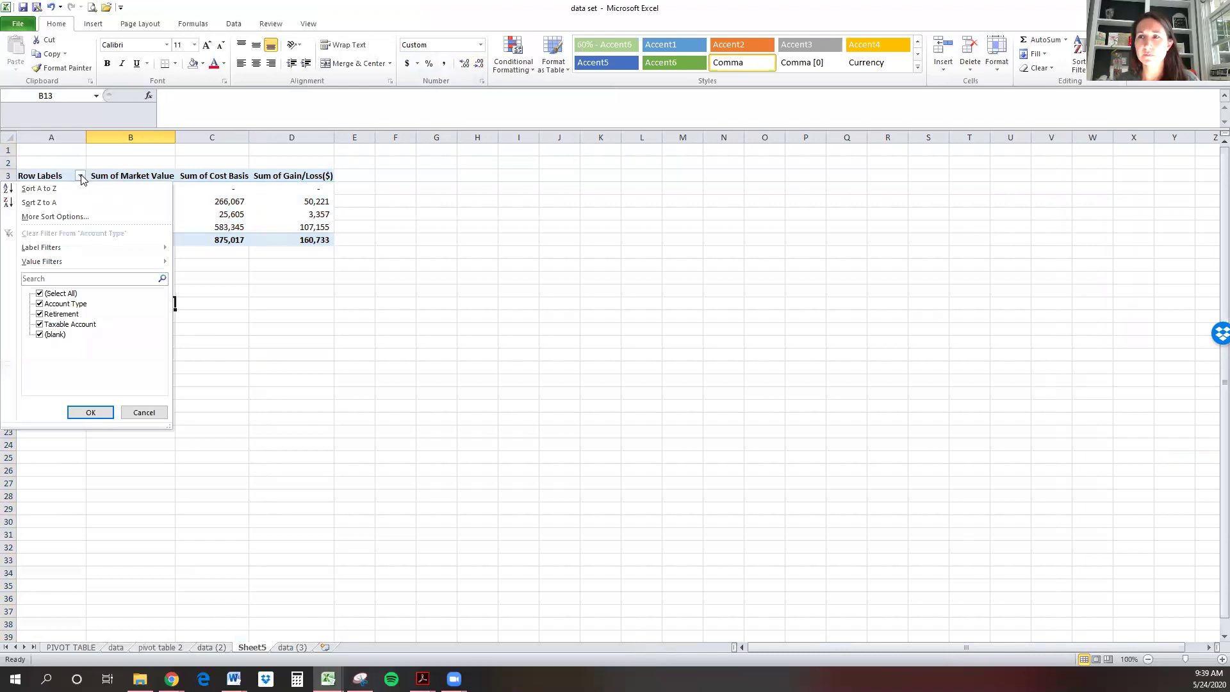
click(62, 334)
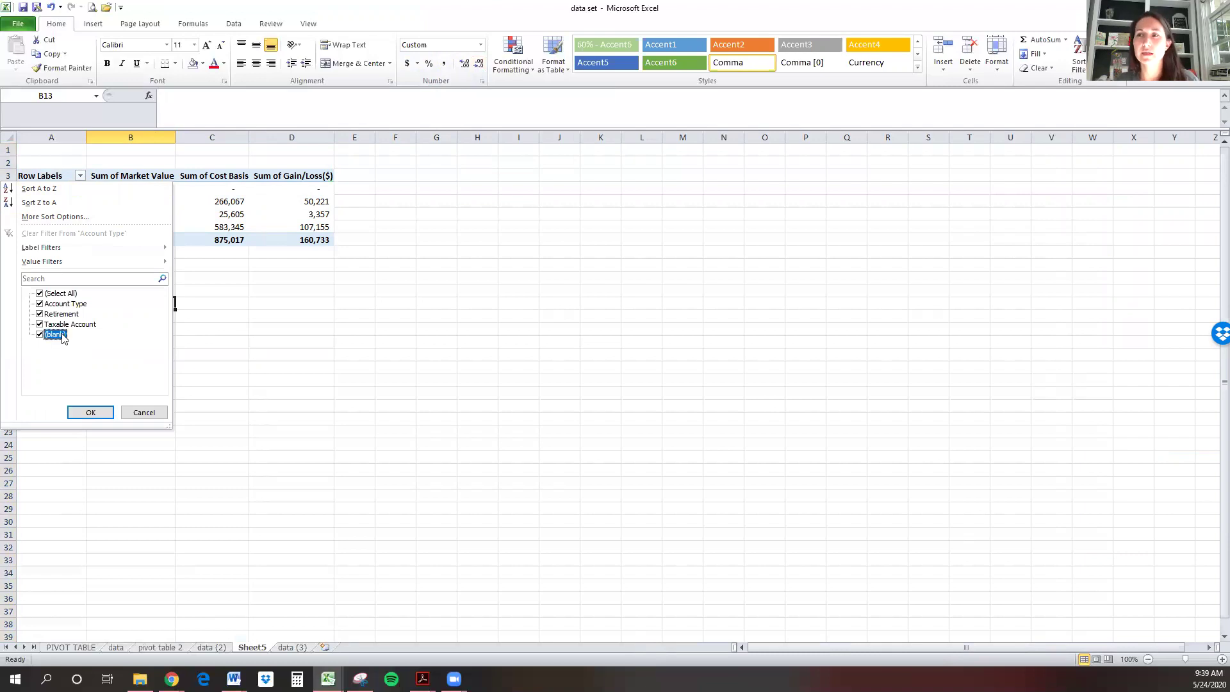
click(42, 334)
click(40, 334)
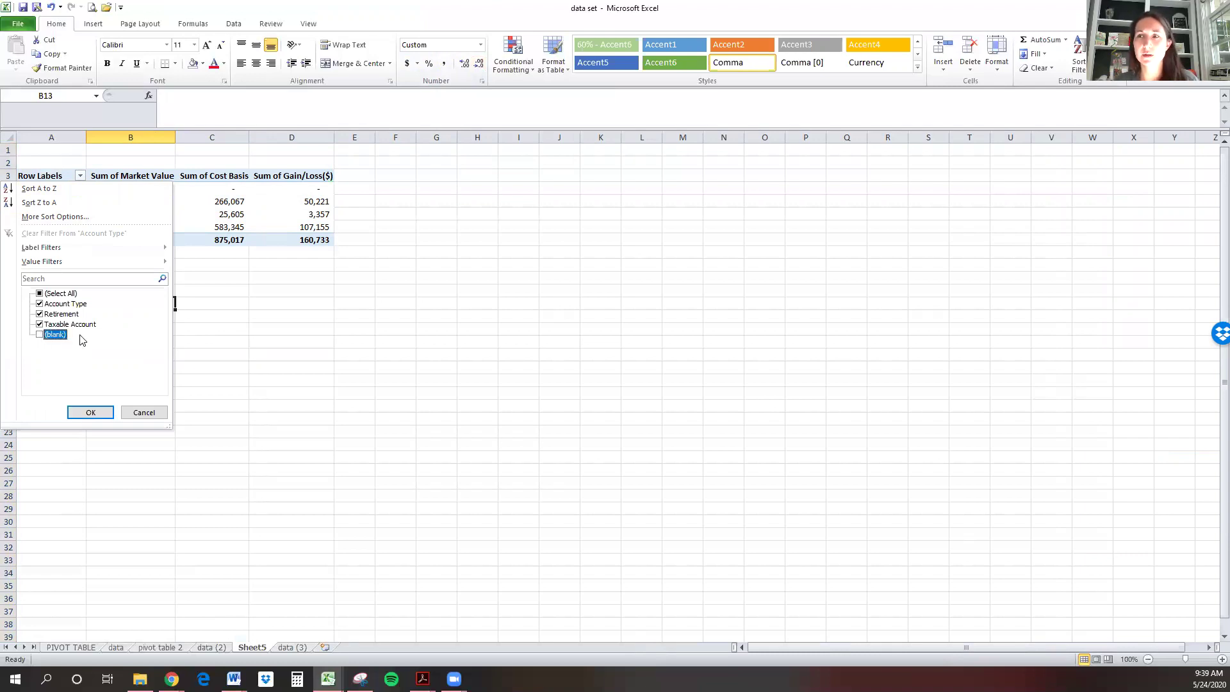
click(39, 303)
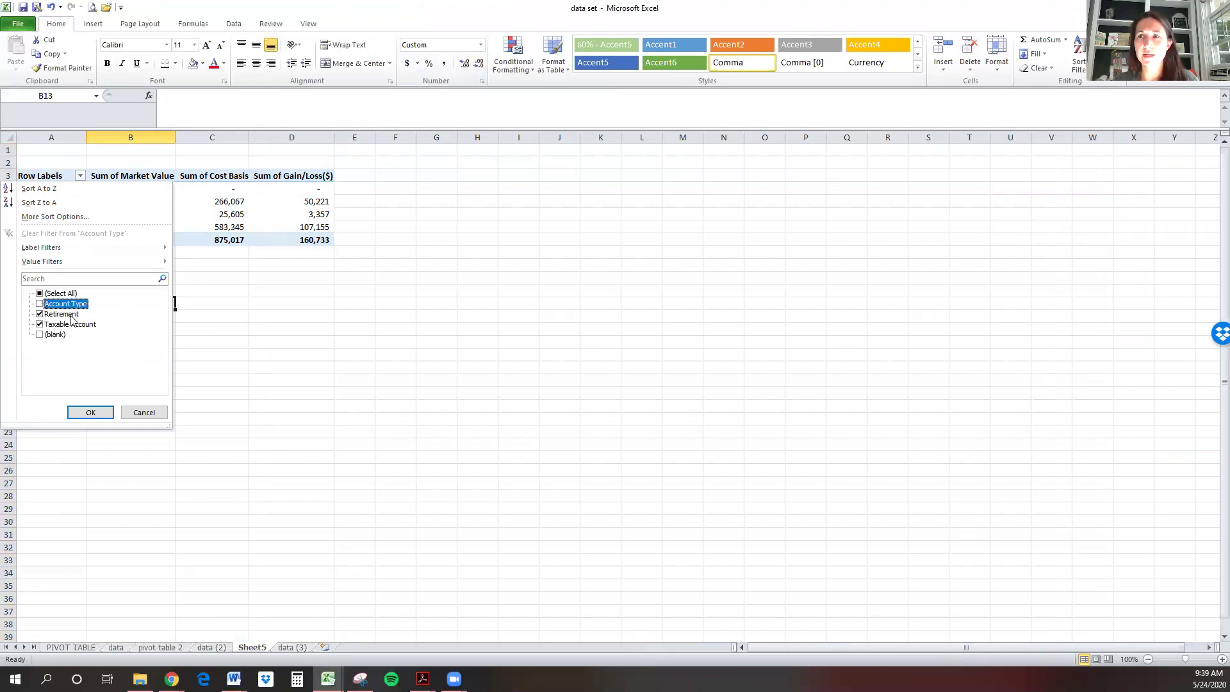
click(91, 412)
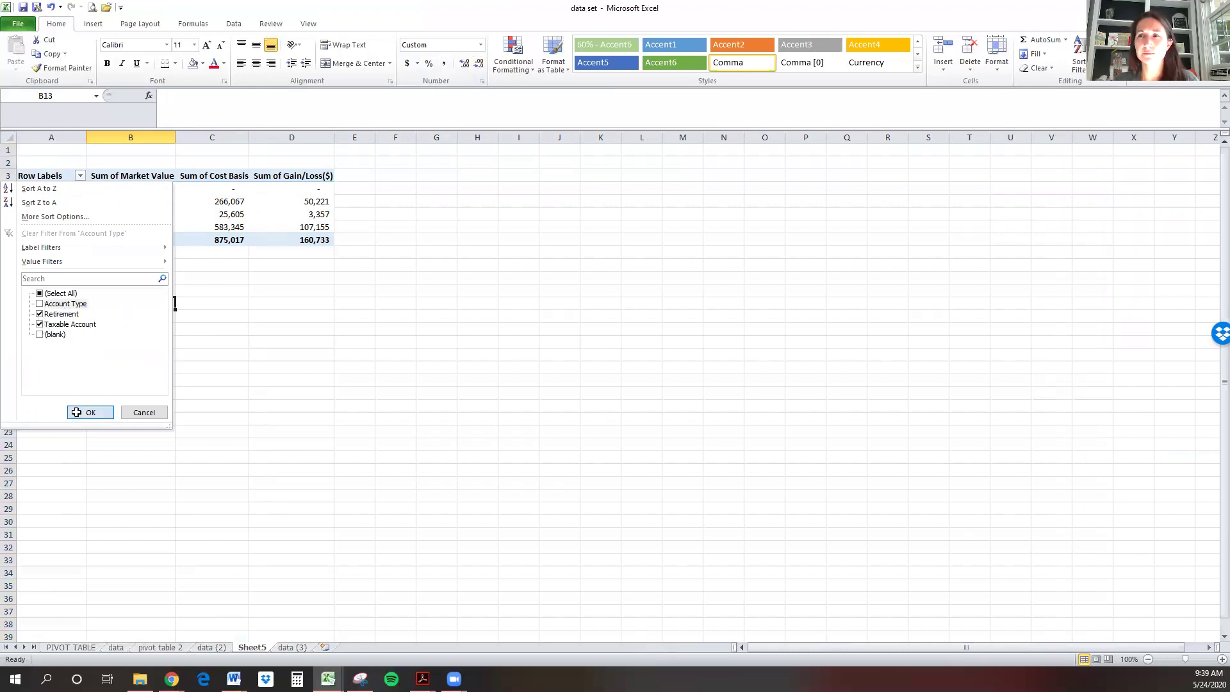
click(83, 241)
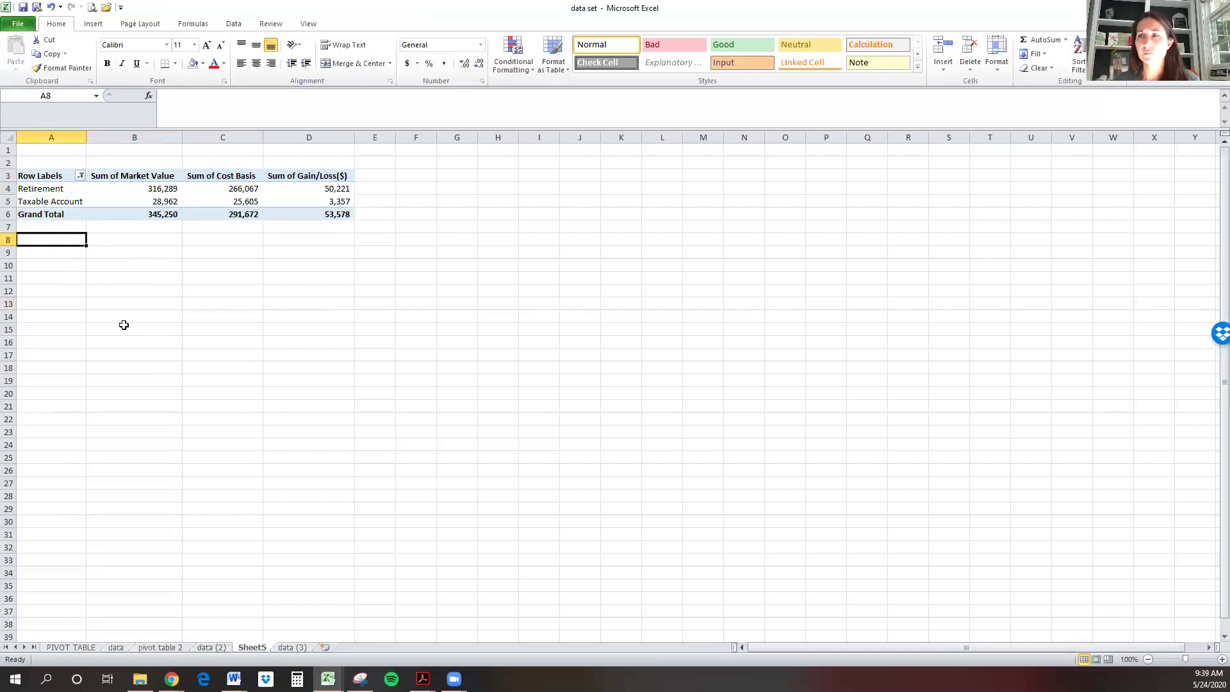
- Review the market value, cost basis and gain/loss sums for the Retirement and Taxable Account rows
click(120, 188)
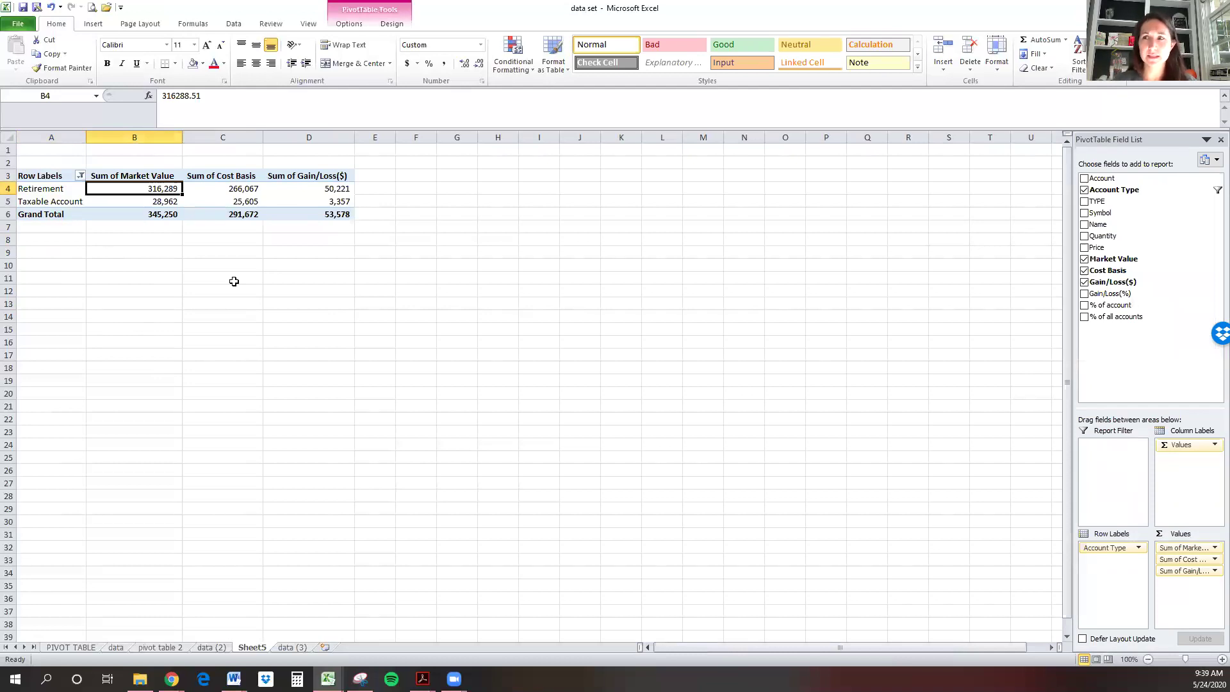
key(Right)
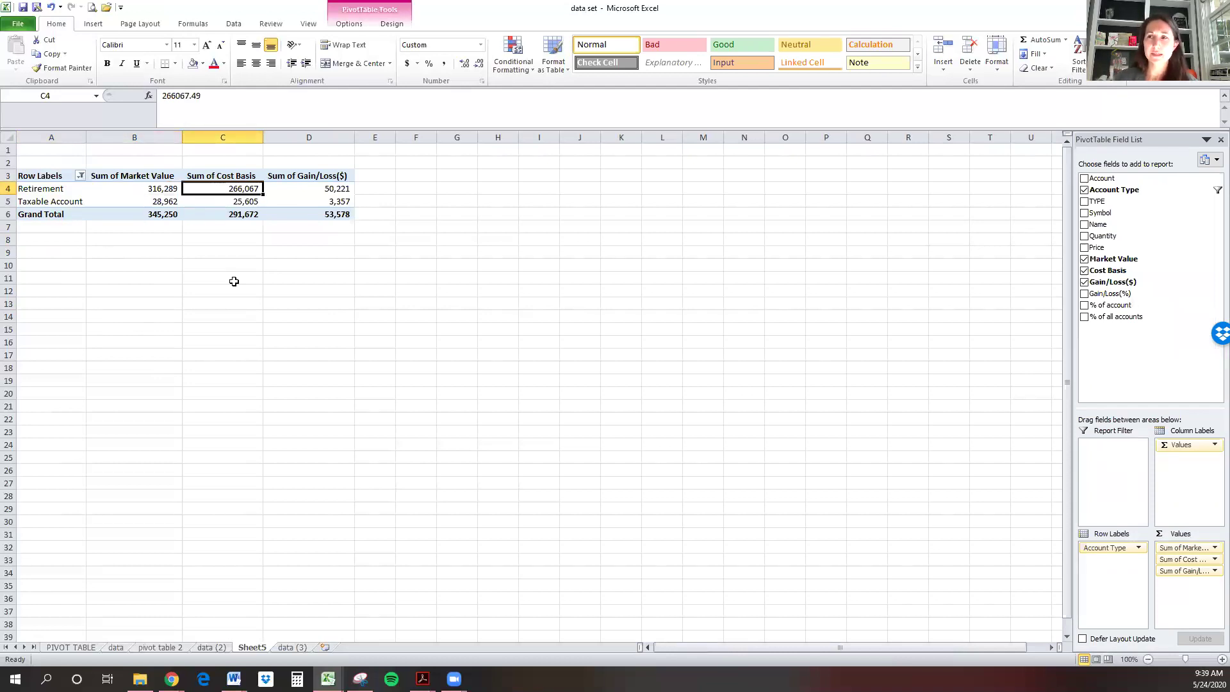
key(Right)
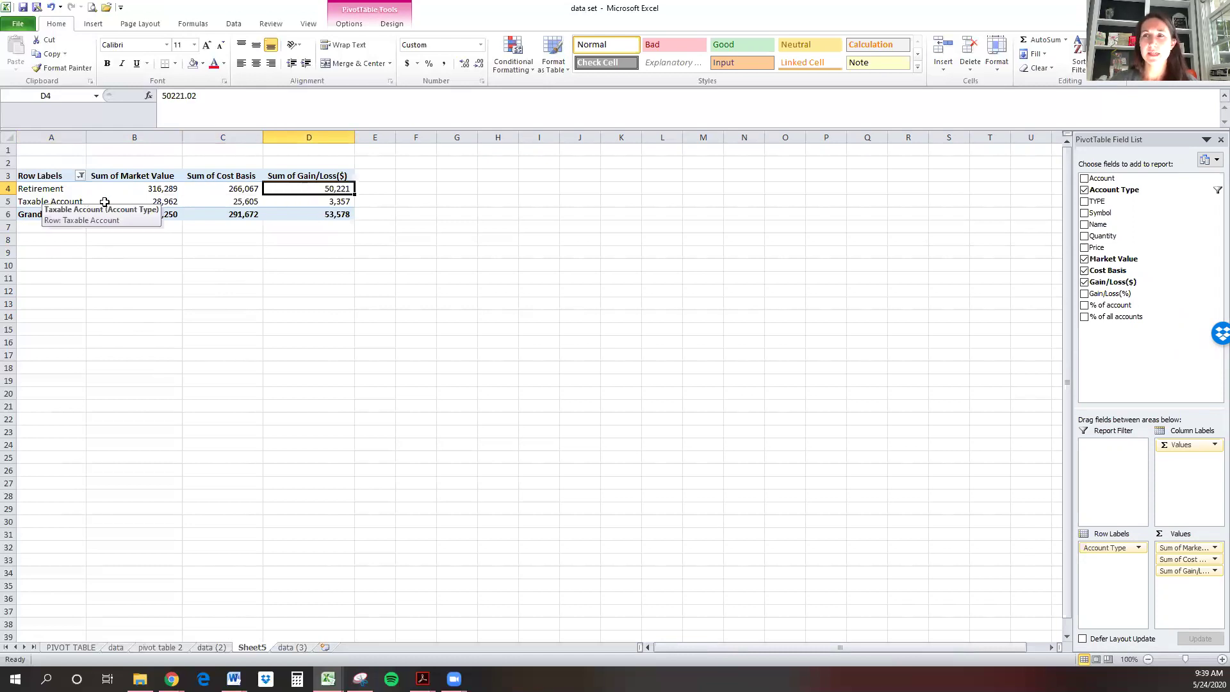
click(130, 201)
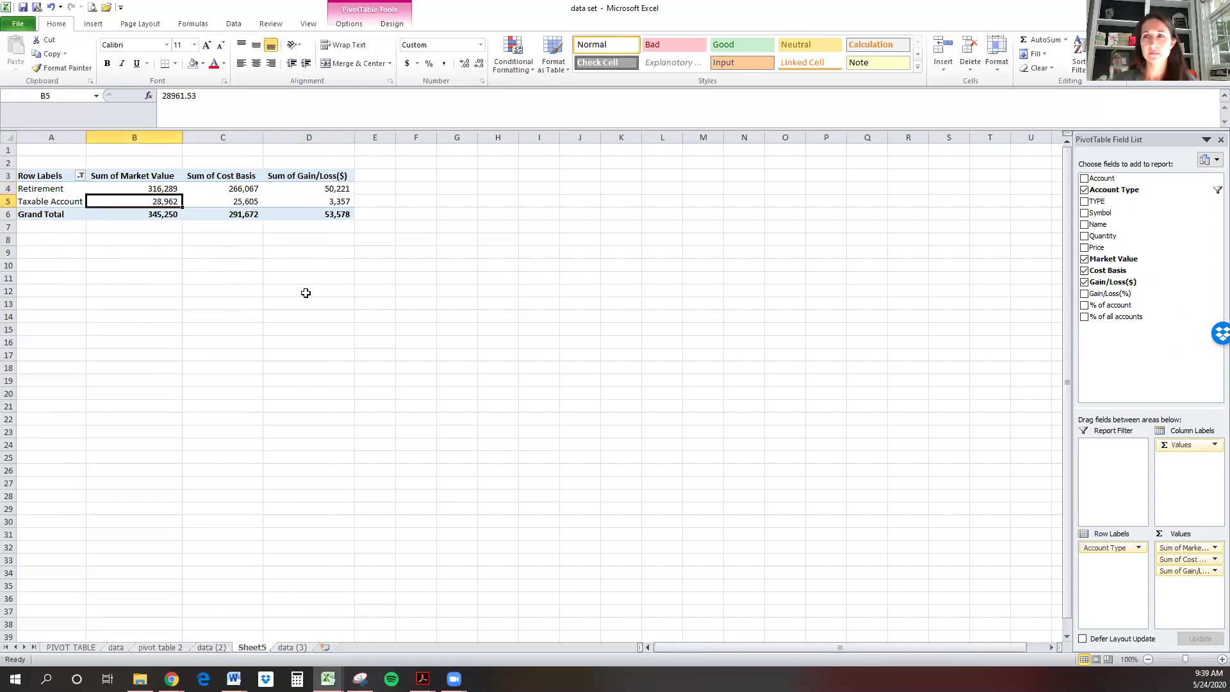
key(Right)
key(Right)
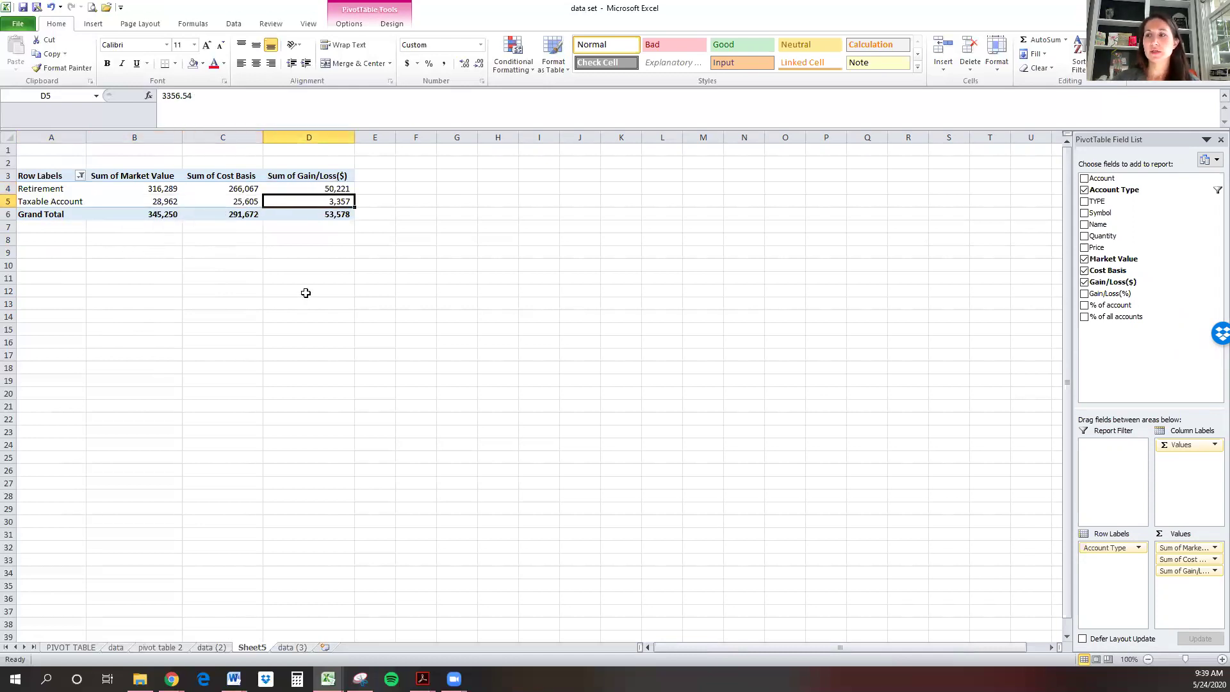
- Capture the pivot table with Snipping Tool and move the snip window clear of the table
click(360, 678)
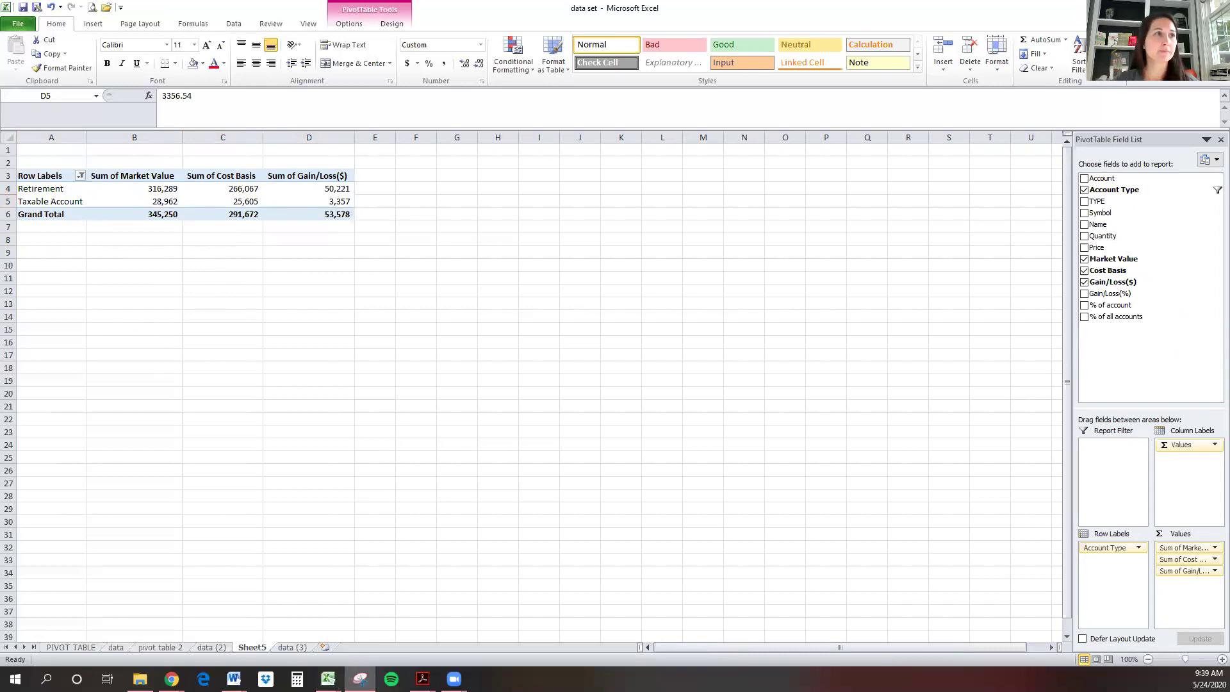
click(378, 153)
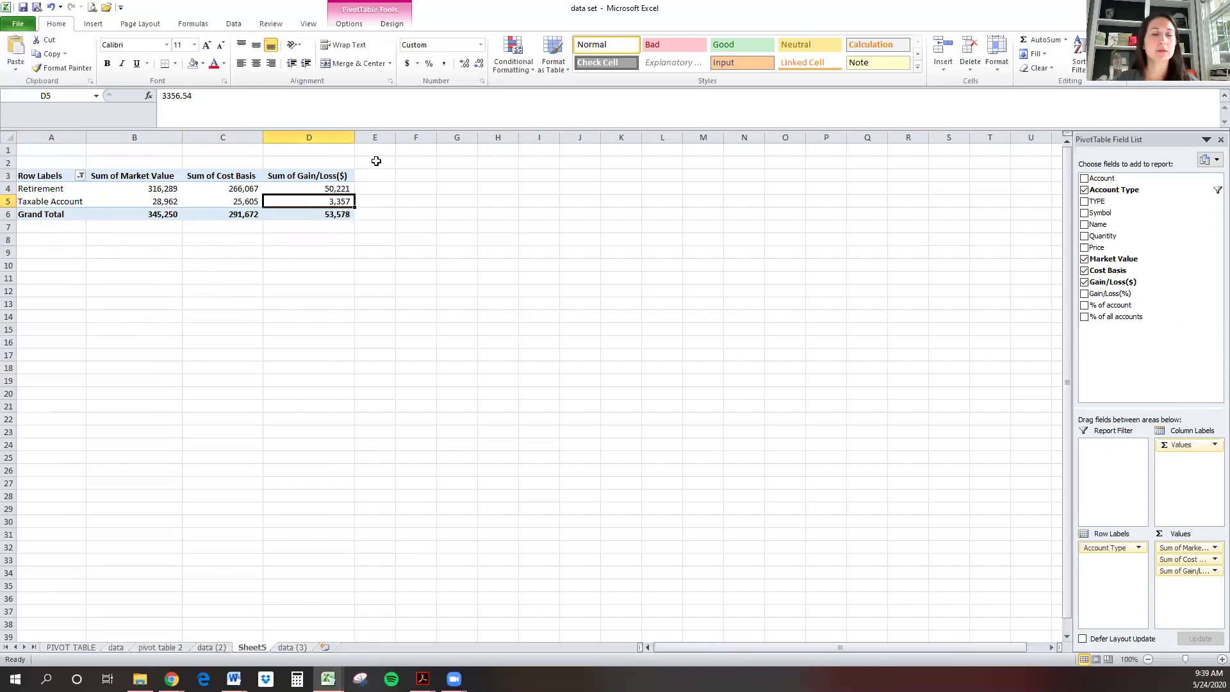
drag(371, 148, 1, 255)
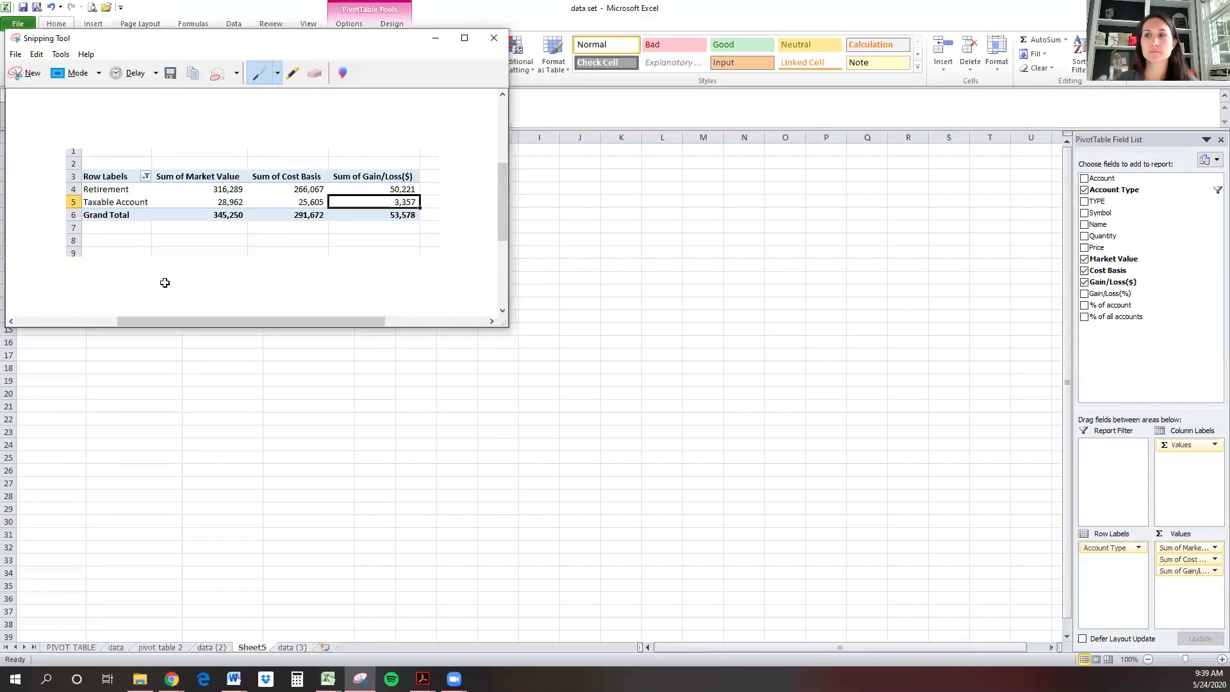
drag(233, 40, 709, 158)
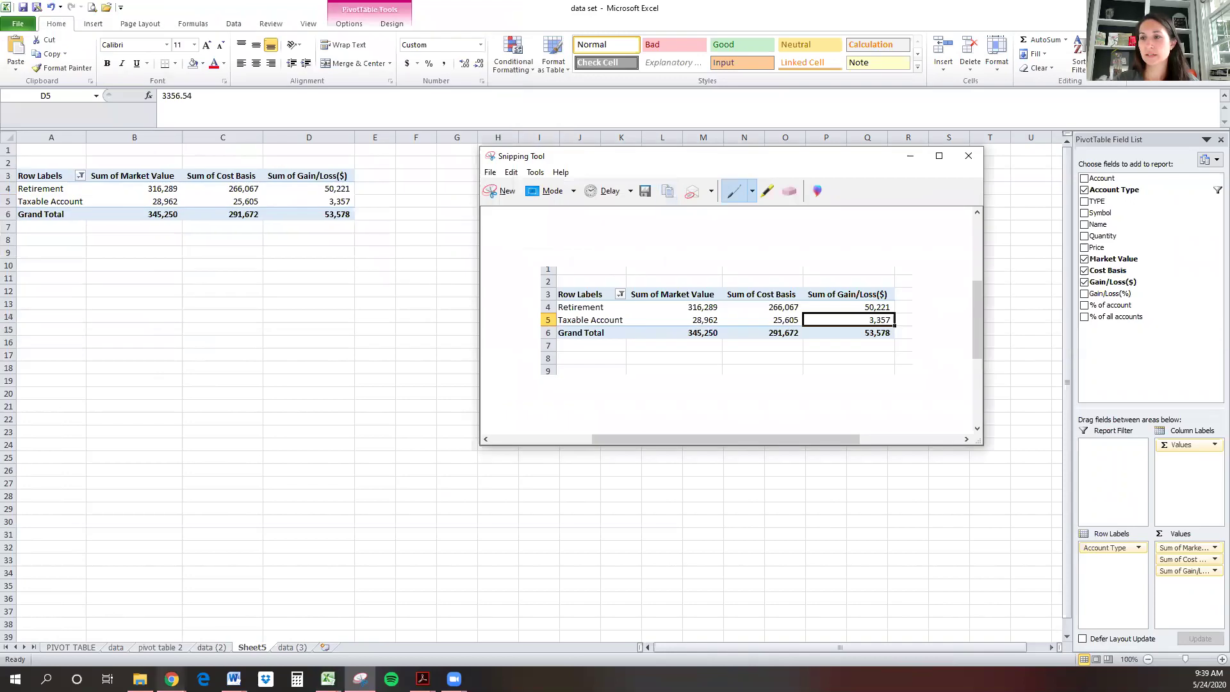
- Compare the snip's Taxable Account figures with the taxable account totals on the data sheet, ticking off each figure in the snip
click(118, 648)
click(116, 648)
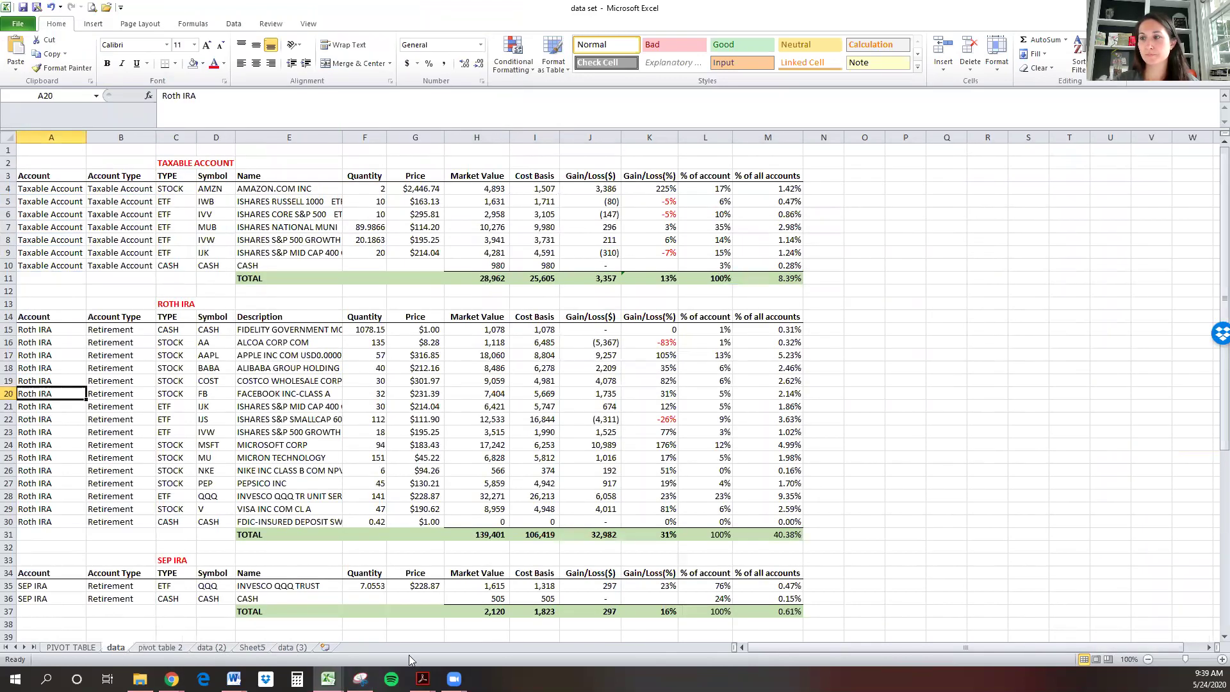
click(360, 678)
drag(776, 132, 1094, 72)
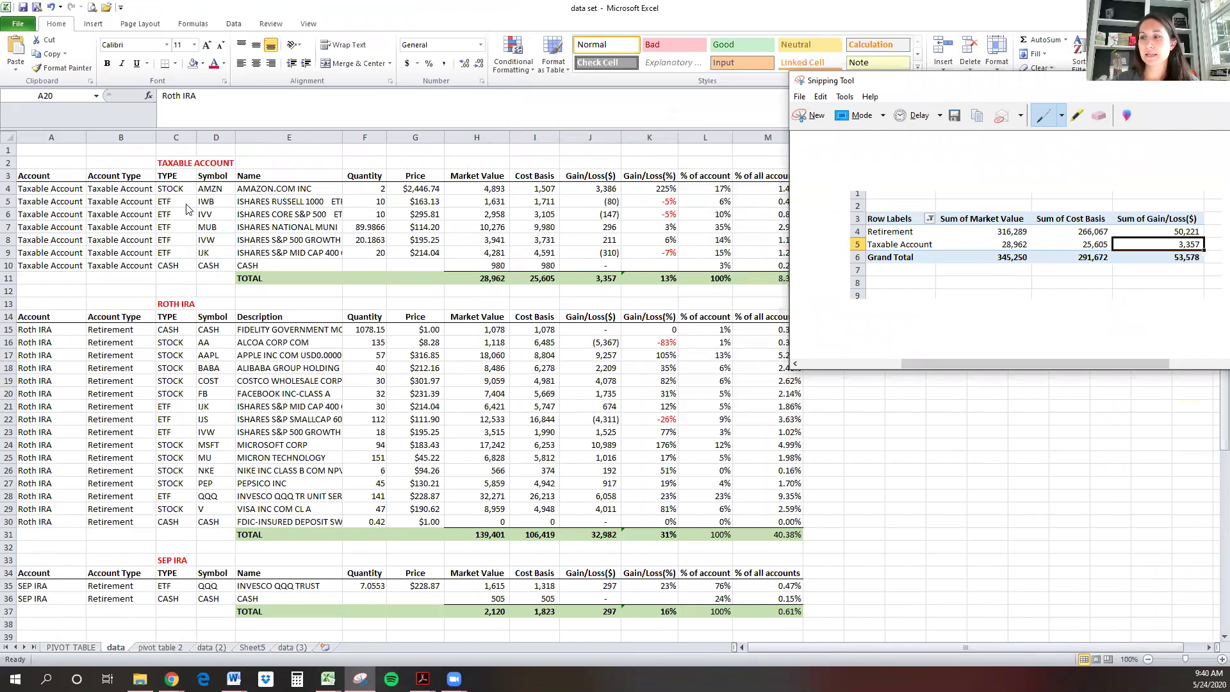
click(467, 279)
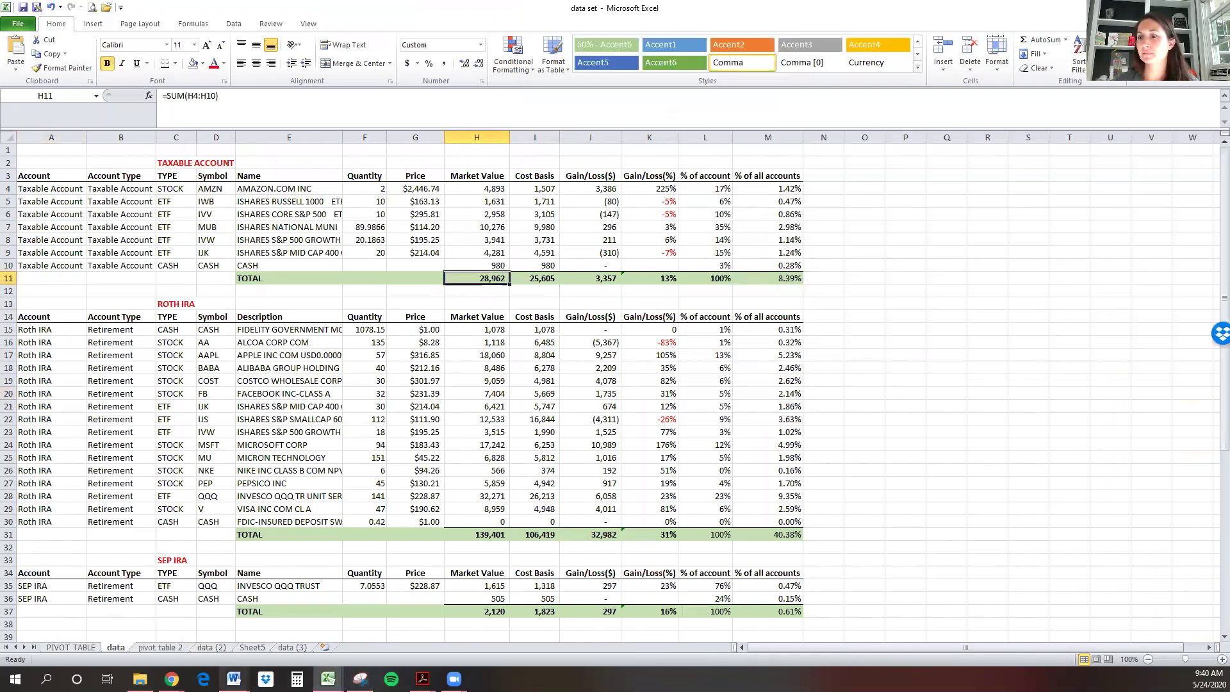
click(359, 678)
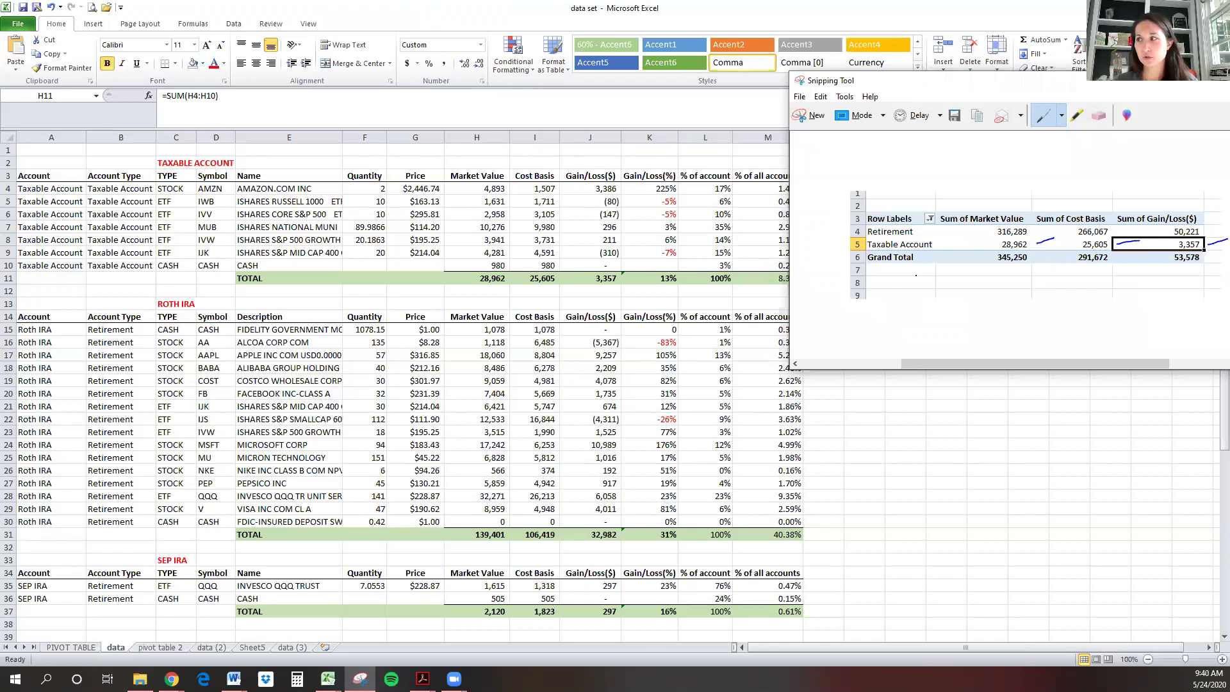
- Replace Account Type with the TYPE field as the row labels of the pivot table on Sheet5
click(177, 136)
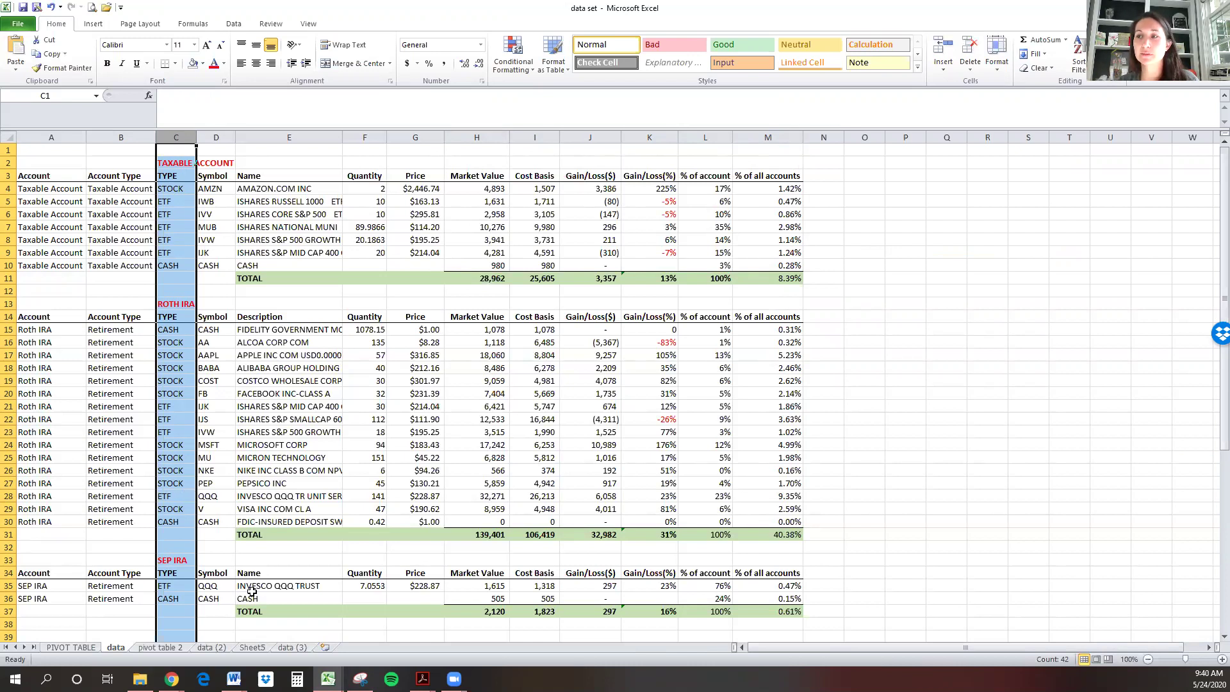
click(252, 648)
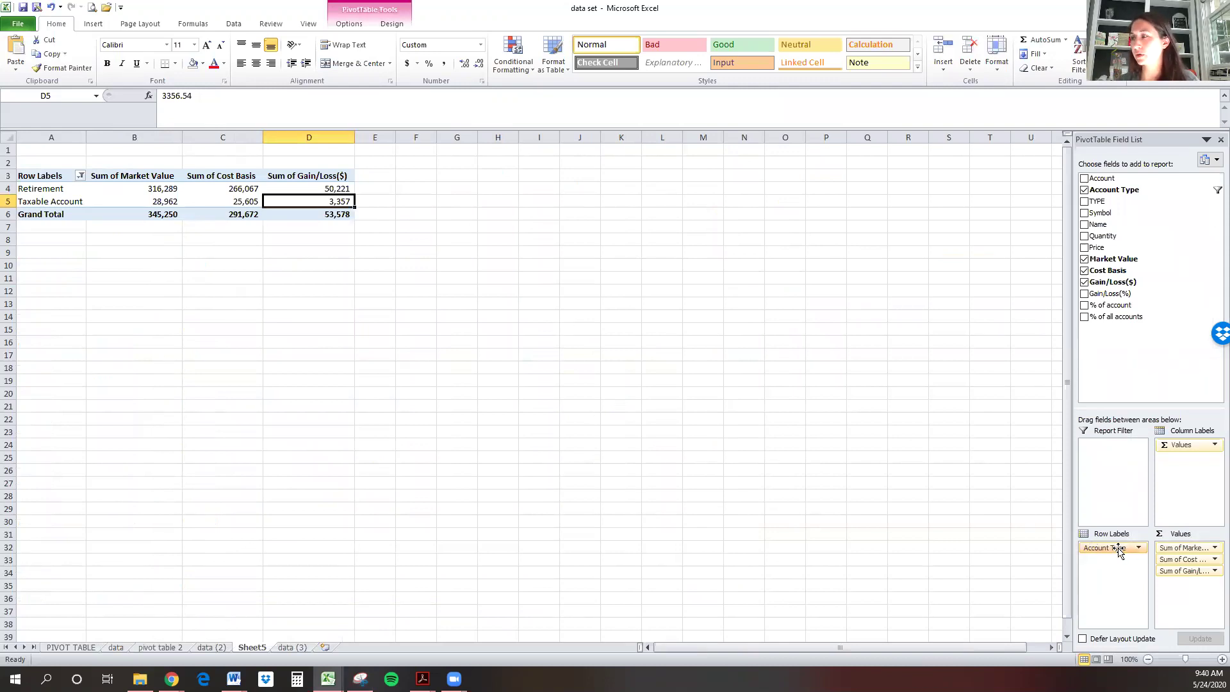
drag(1118, 549, 1125, 367)
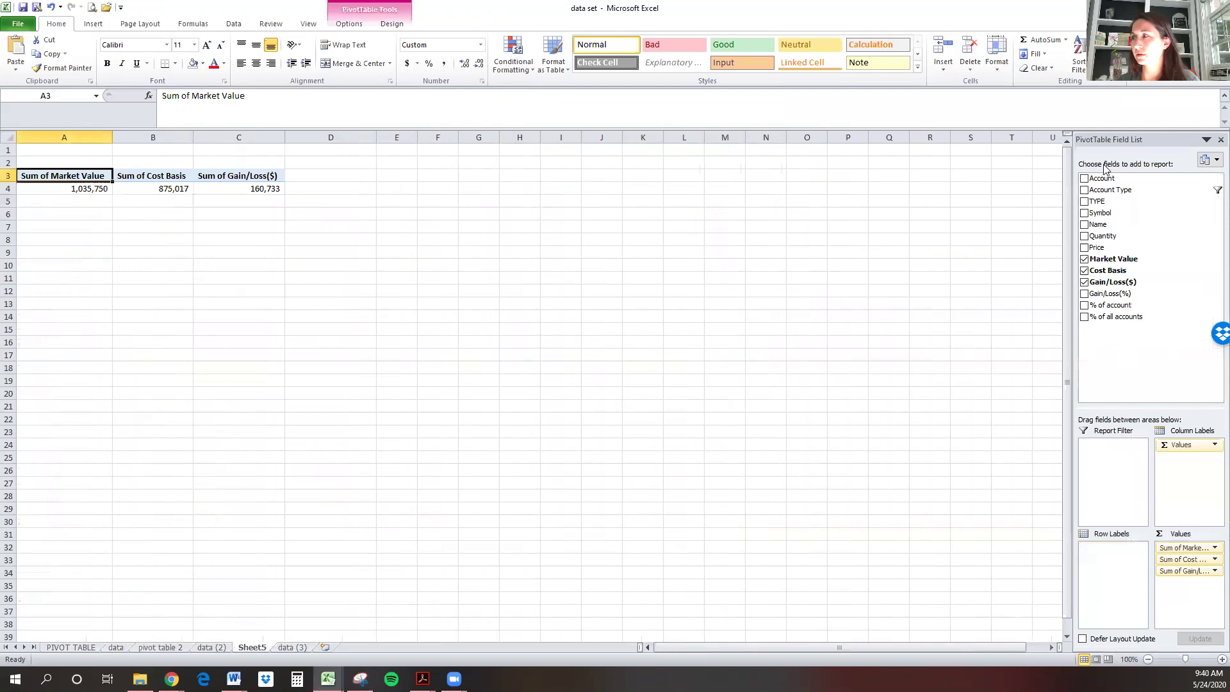
drag(1103, 204, 1116, 576)
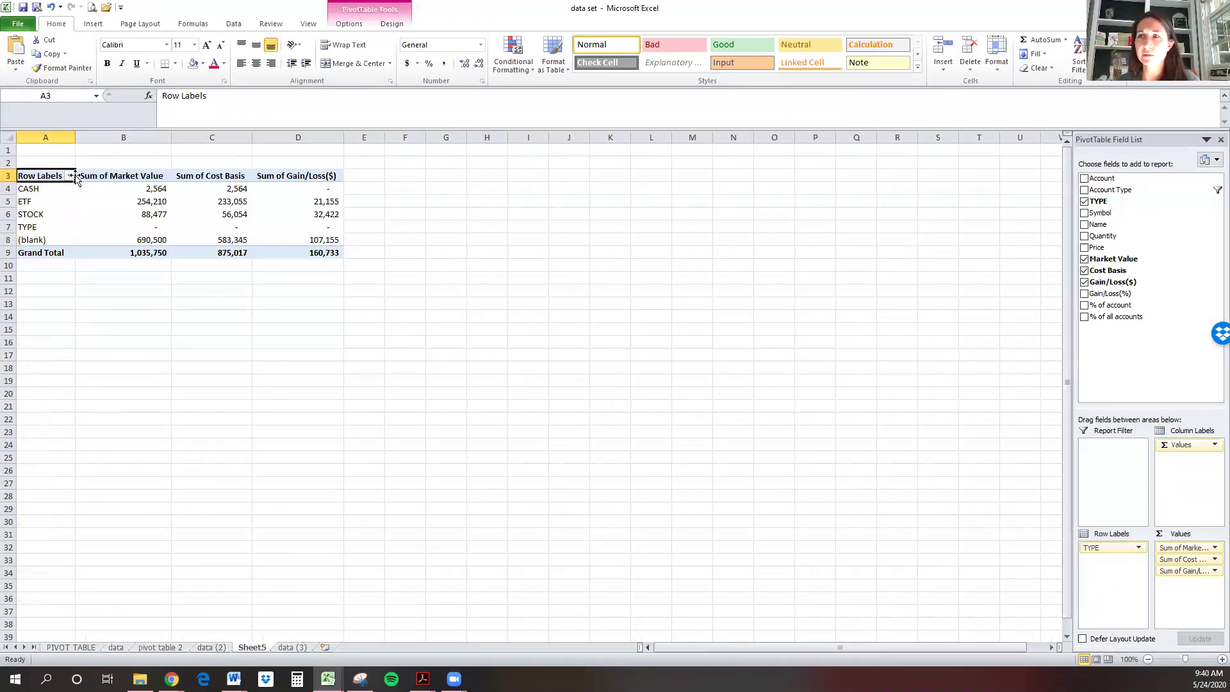
- Filter the pivot table's row labels to exclude the TYPE and (blank) entries
click(69, 176)
click(44, 344)
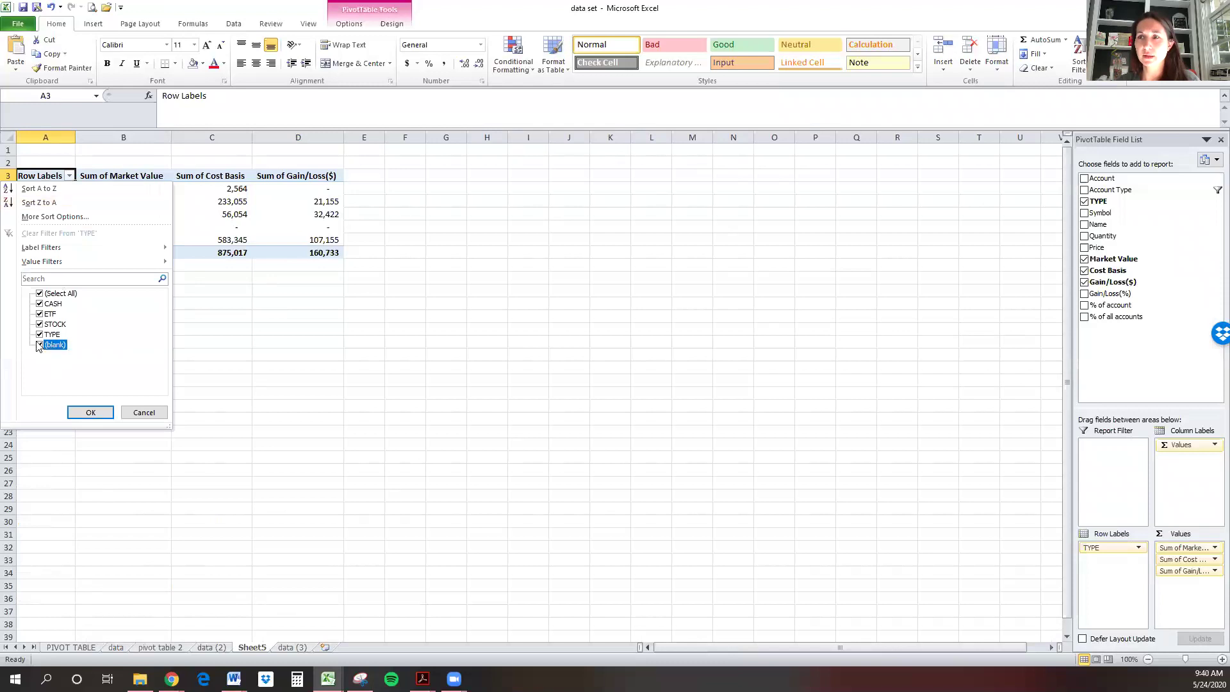
click(40, 335)
click(39, 344)
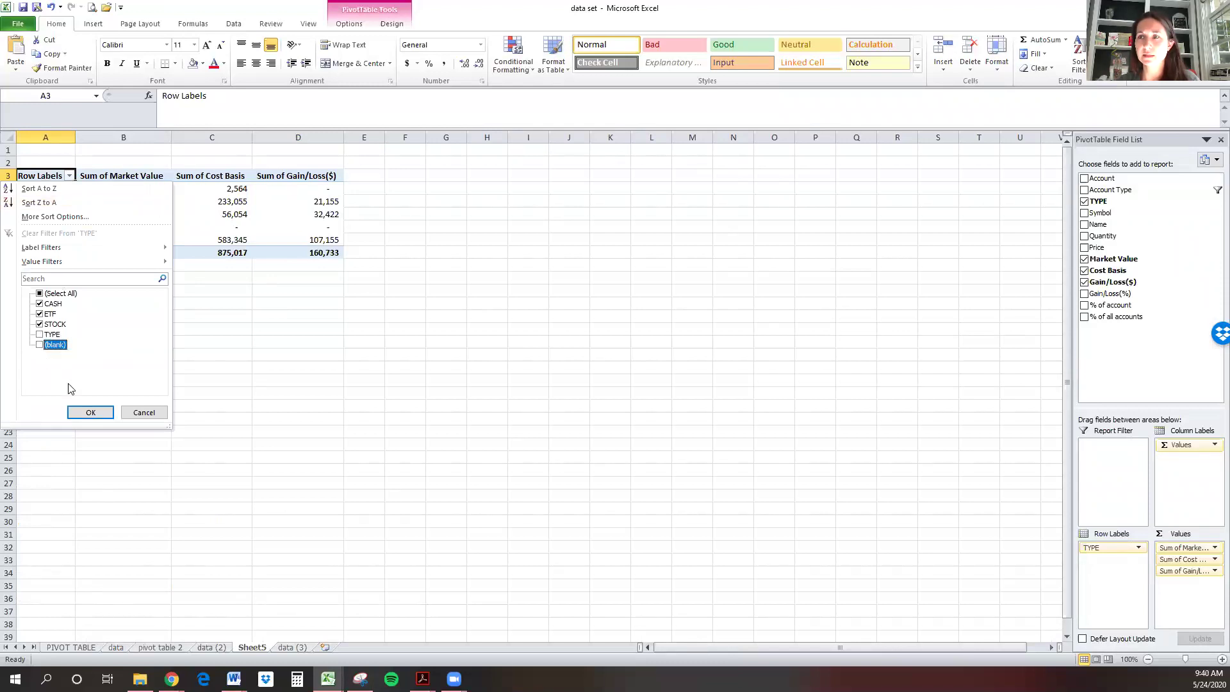
click(90, 413)
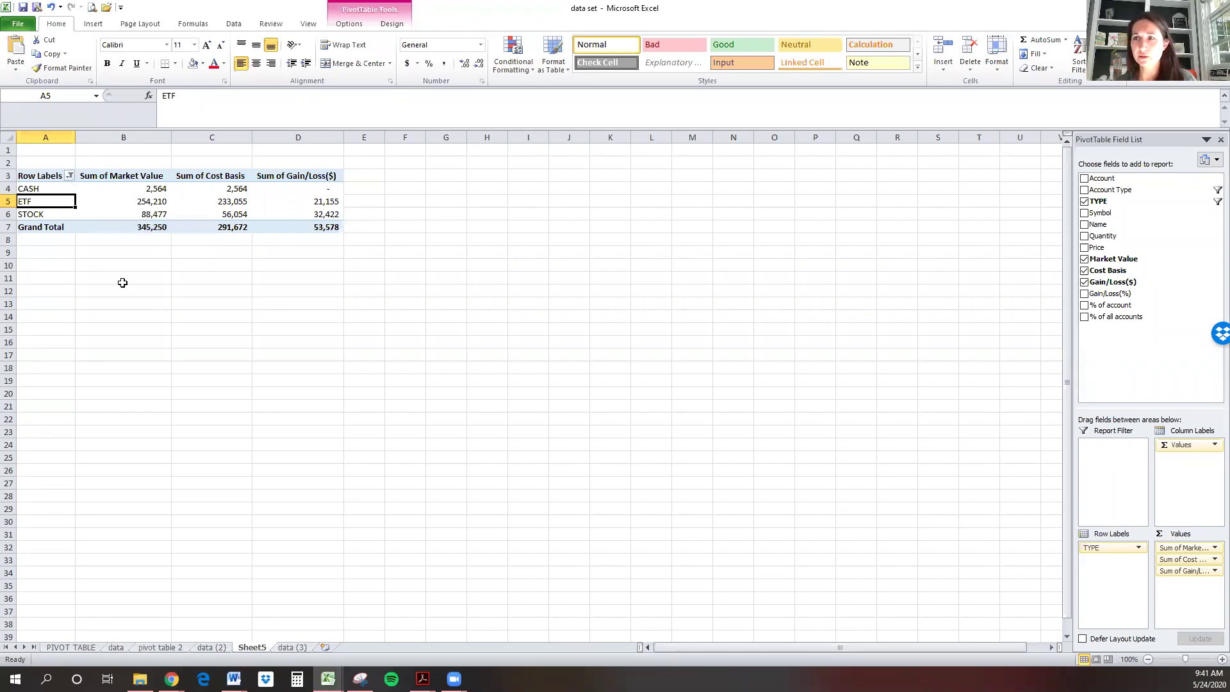
- Review the market value, cost basis and gain/loss columns for the investment types in the pivot table
click(130, 131)
drag(213, 130, 287, 135)
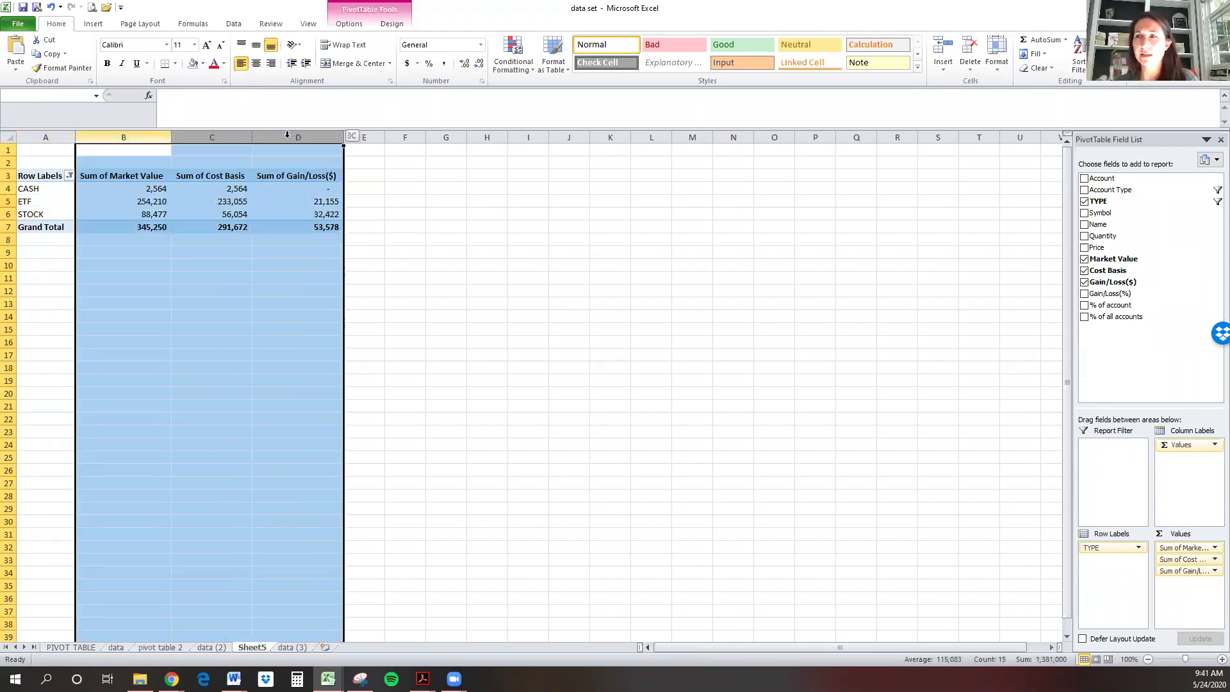
click(288, 134)
drag(27, 189, 56, 198)
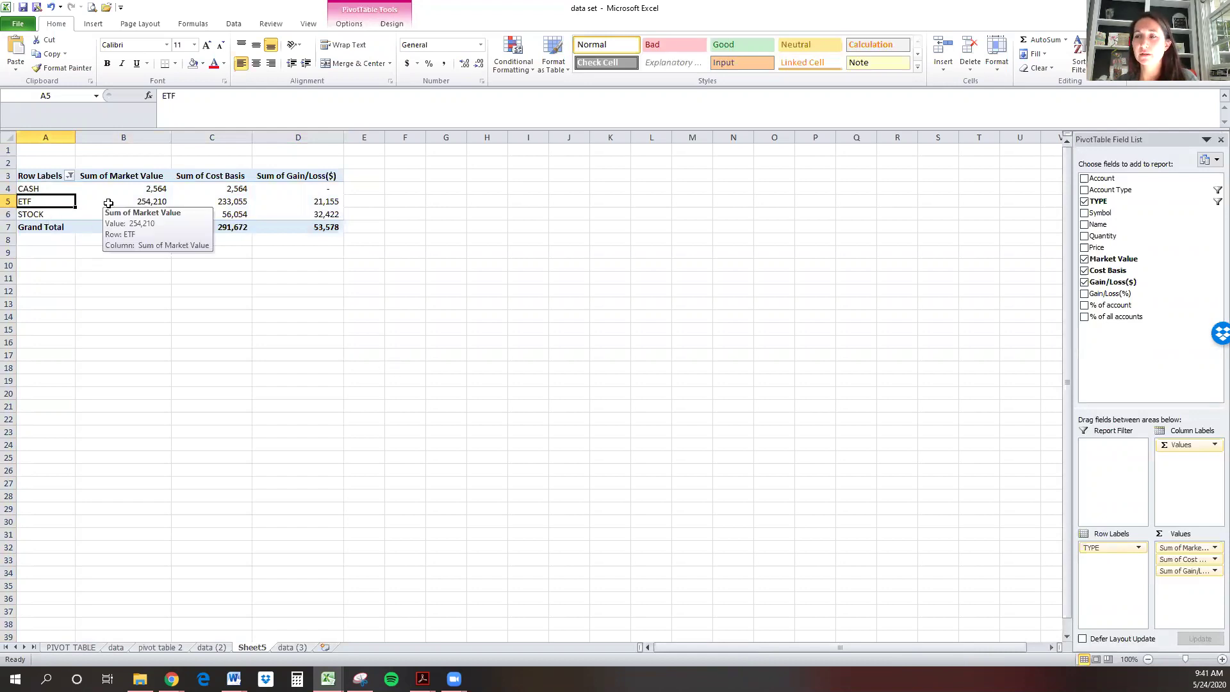
- Change the TYPE of the BABA holding in cell C15 of the data (3) sheet to CASH
click(292, 648)
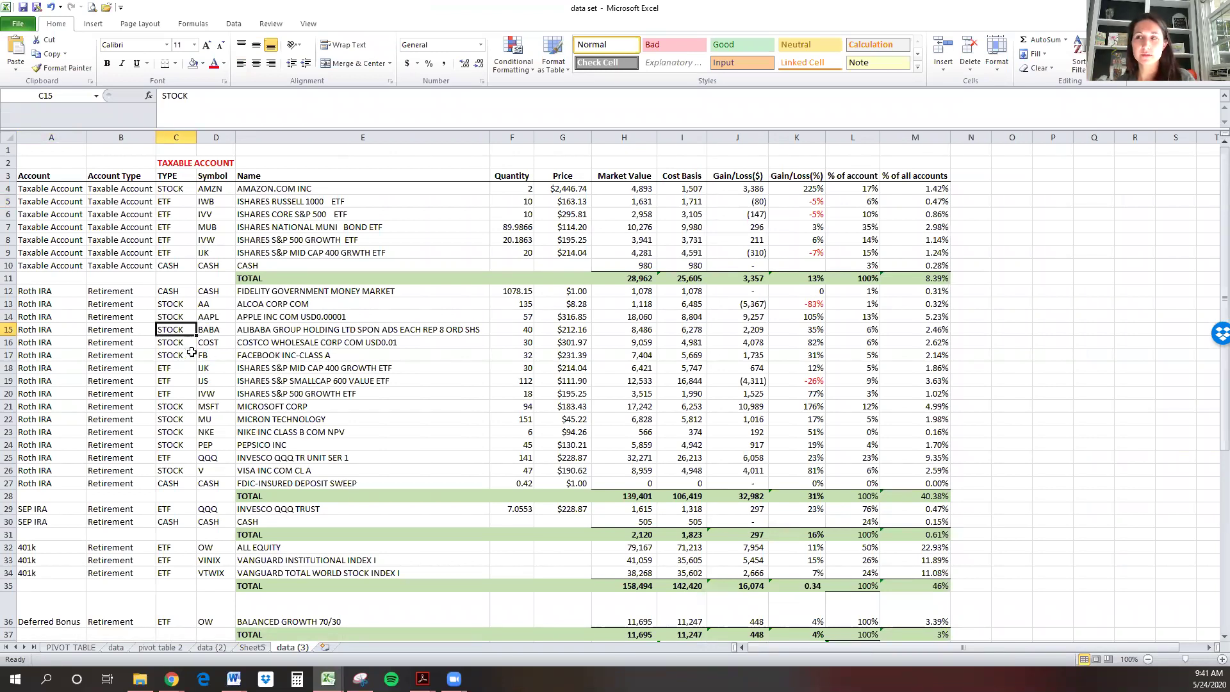
text(cash.)
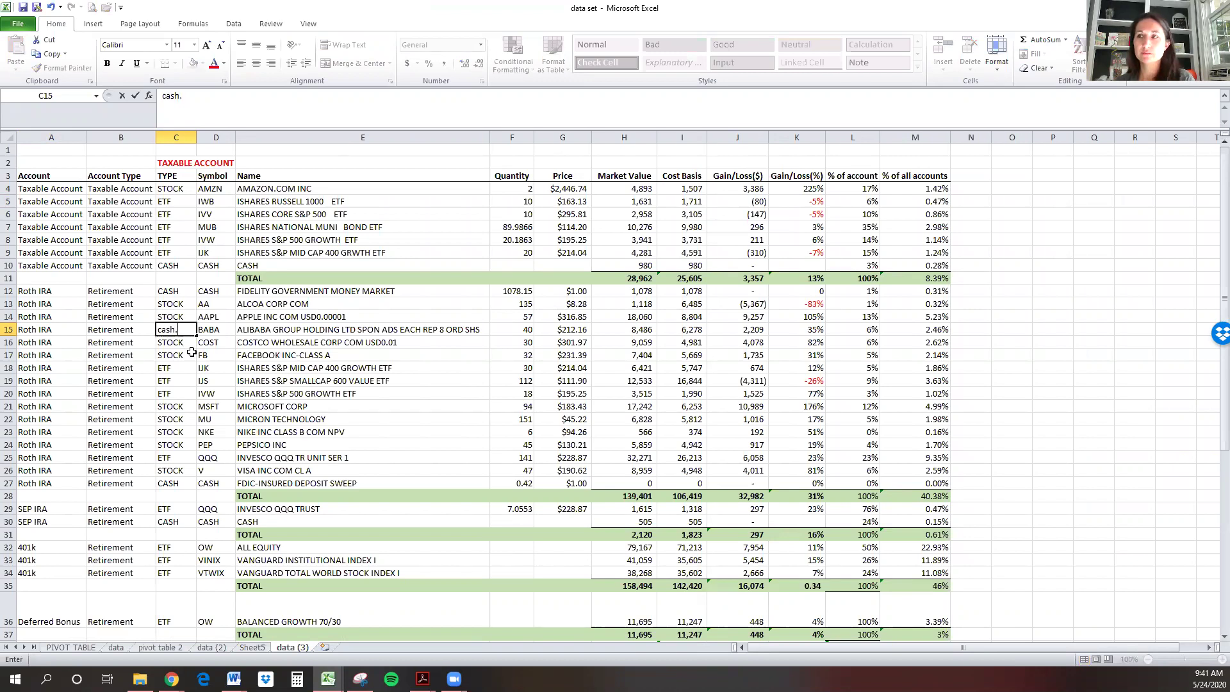
key(Escape)
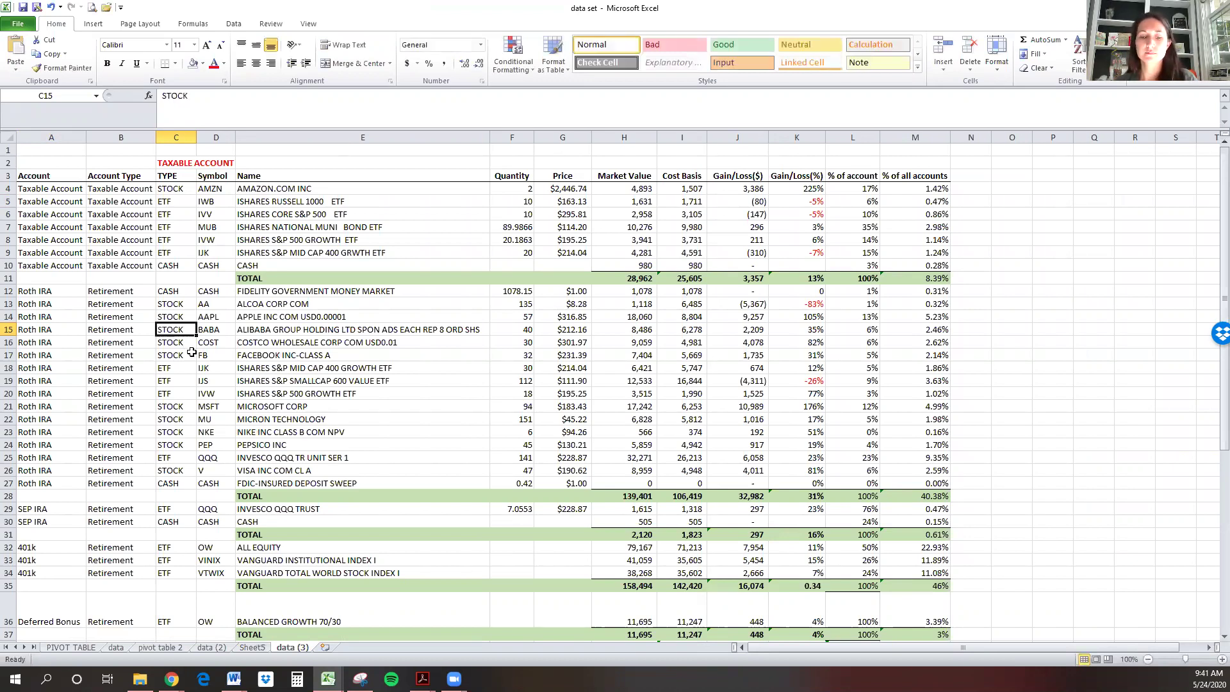
text(cash)
key(Return)
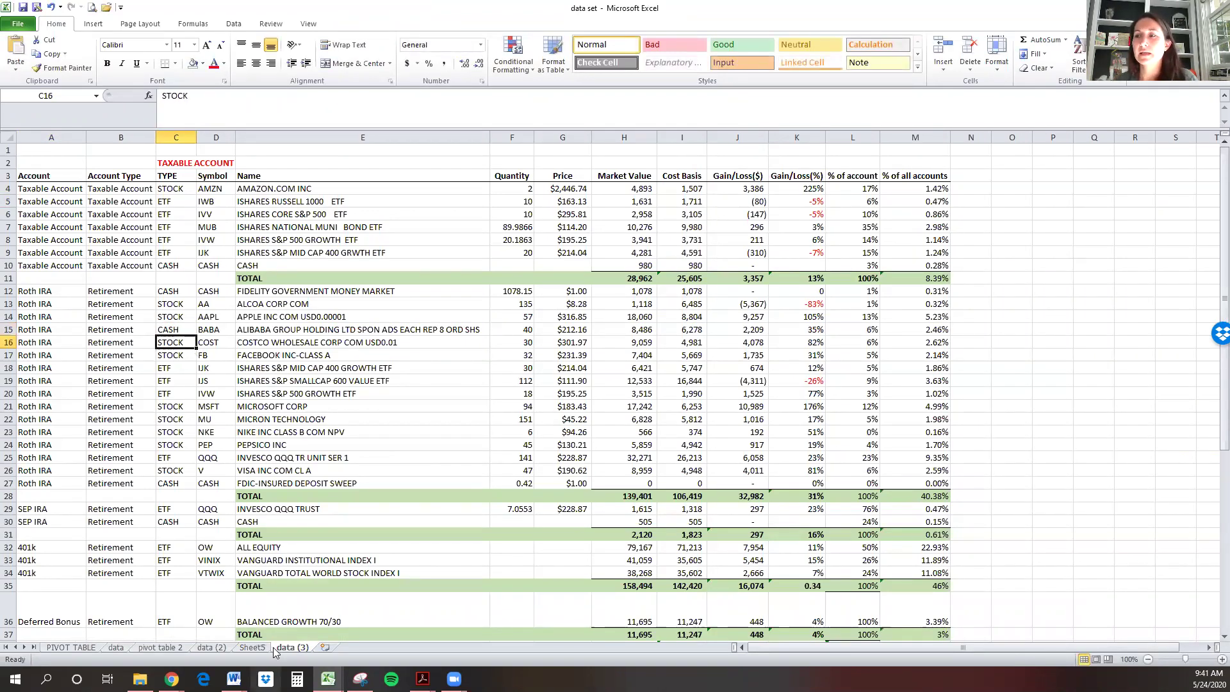
- Refresh the pivot table on Sheet5 to pick up the changed source data
click(251, 647)
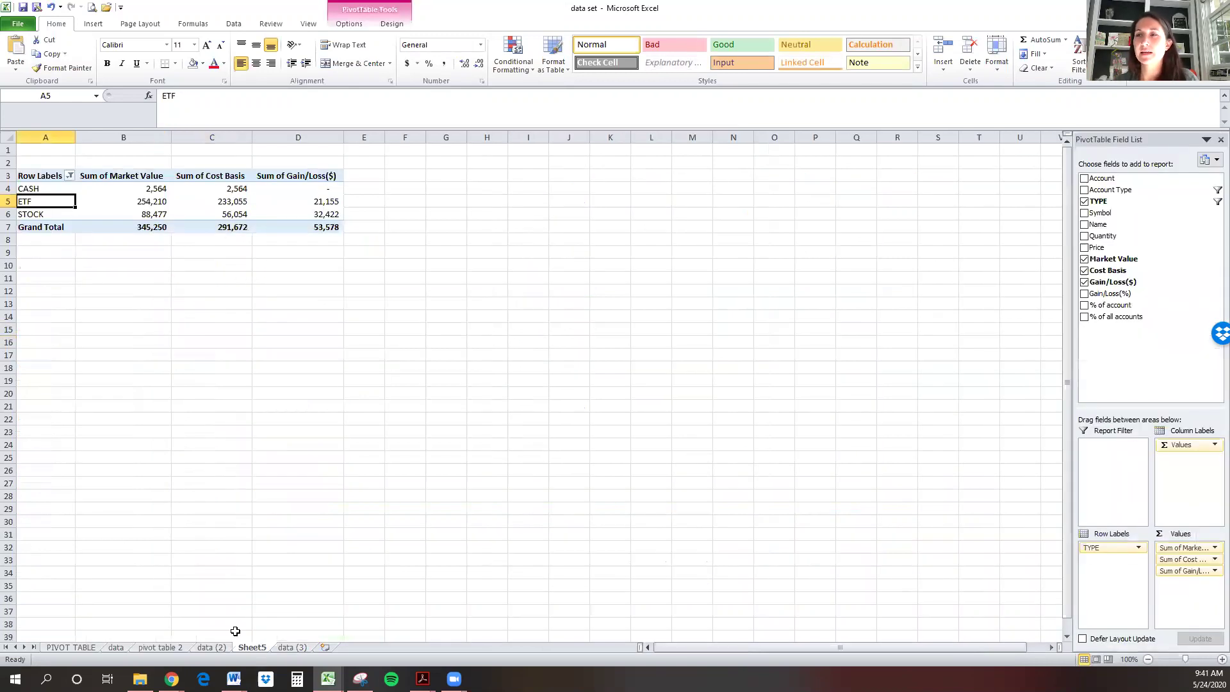
right_click(109, 203)
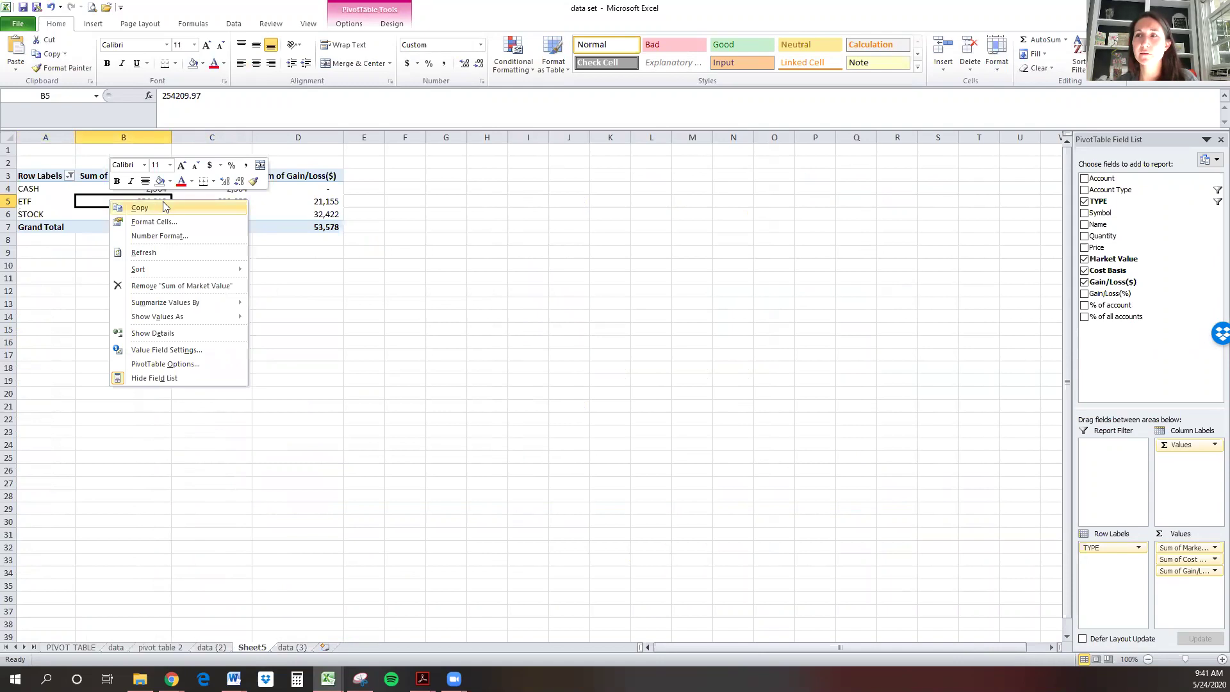
click(170, 254)
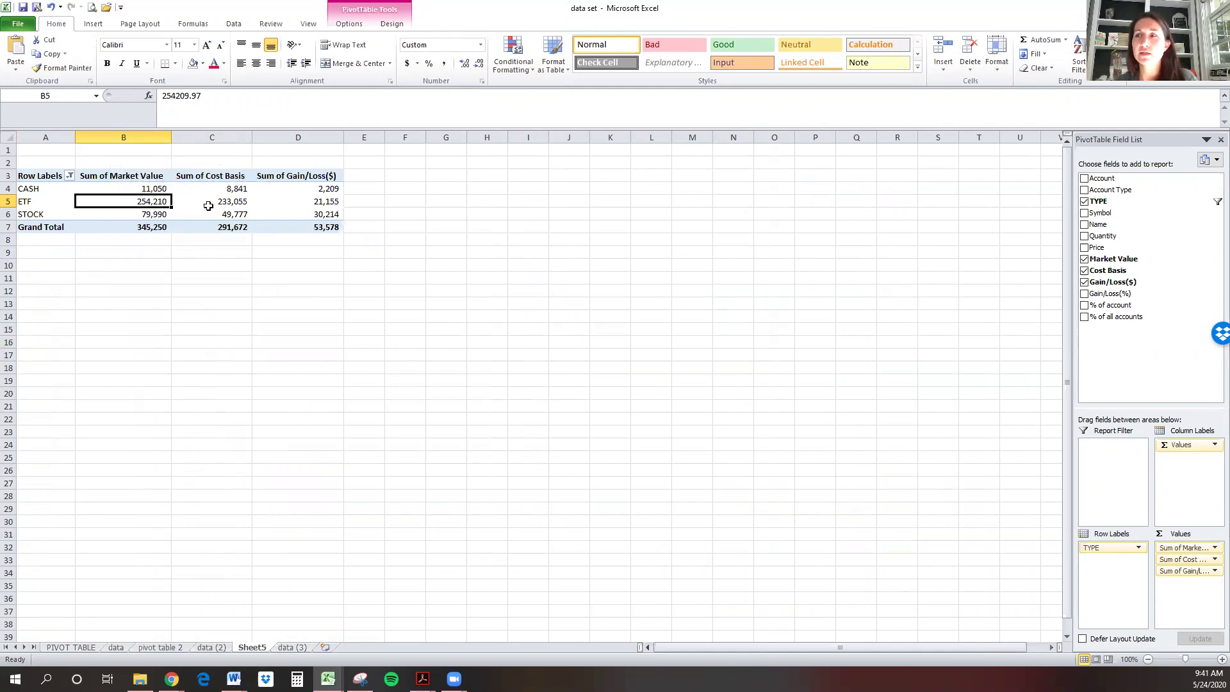
- On the data (3) sheet, copy the 401k BALANCED GROWTH 70/30 row 38 and insert seven copies as rows 39 to 45
mouse_move(209, 203)
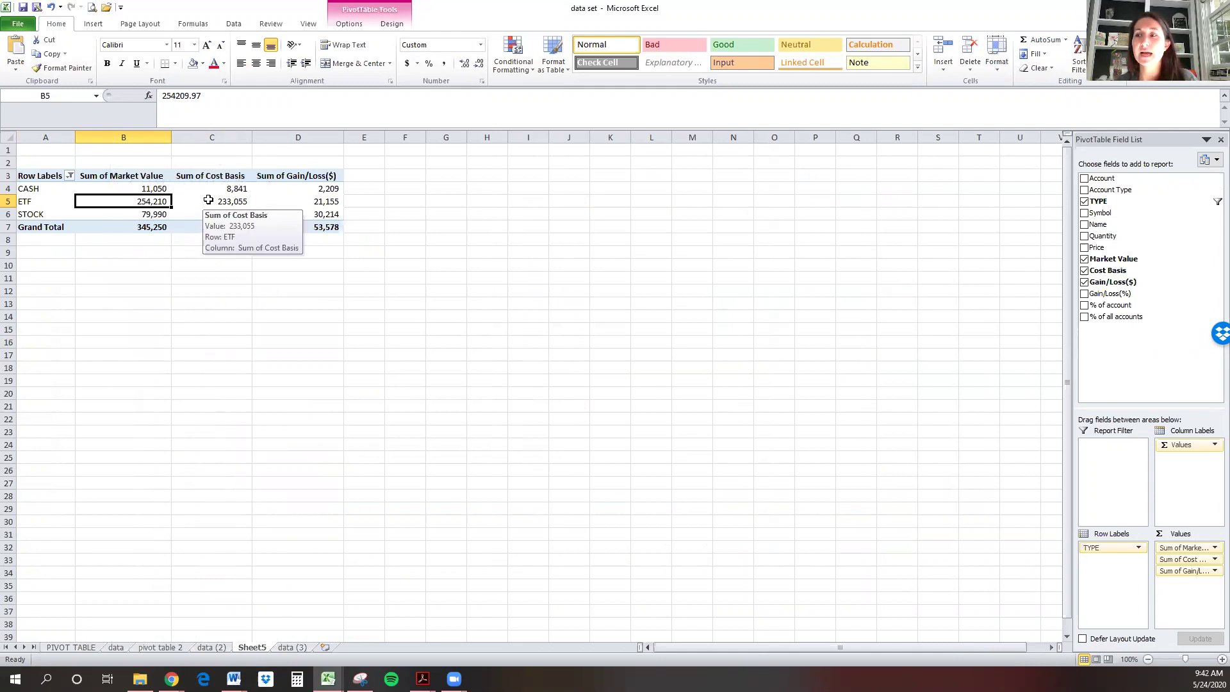
click(292, 647)
scroll(272, 517, down, 6)
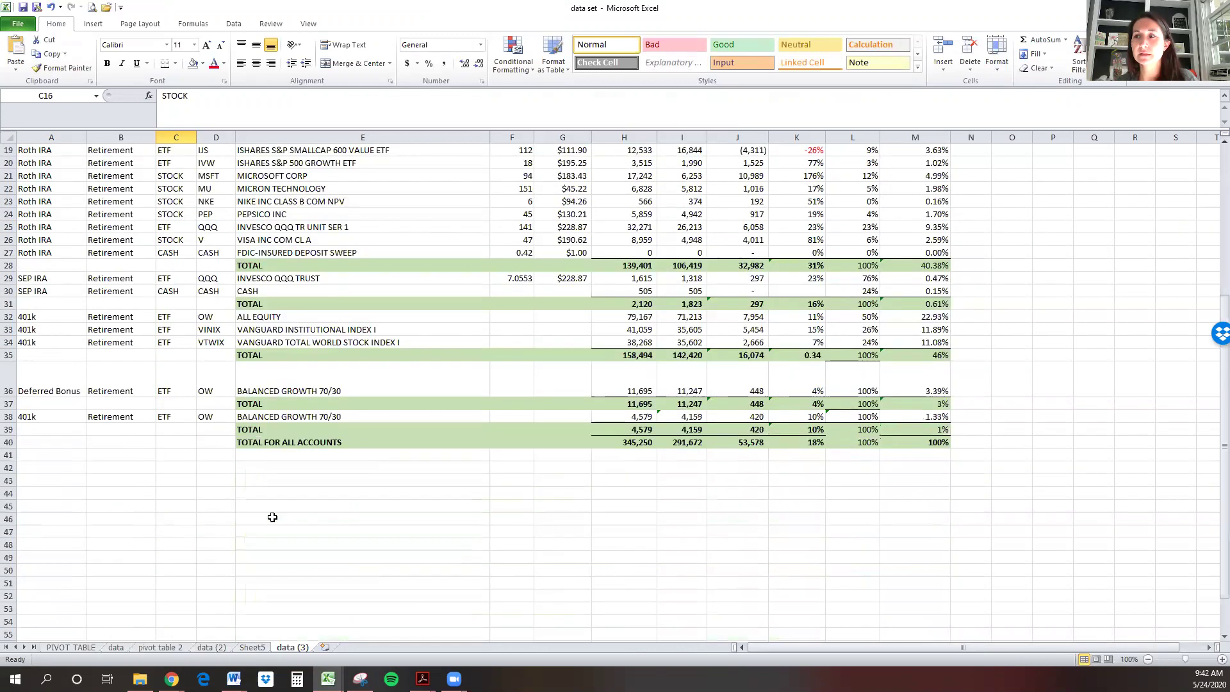
click(9, 417)
key(ctrl+c)
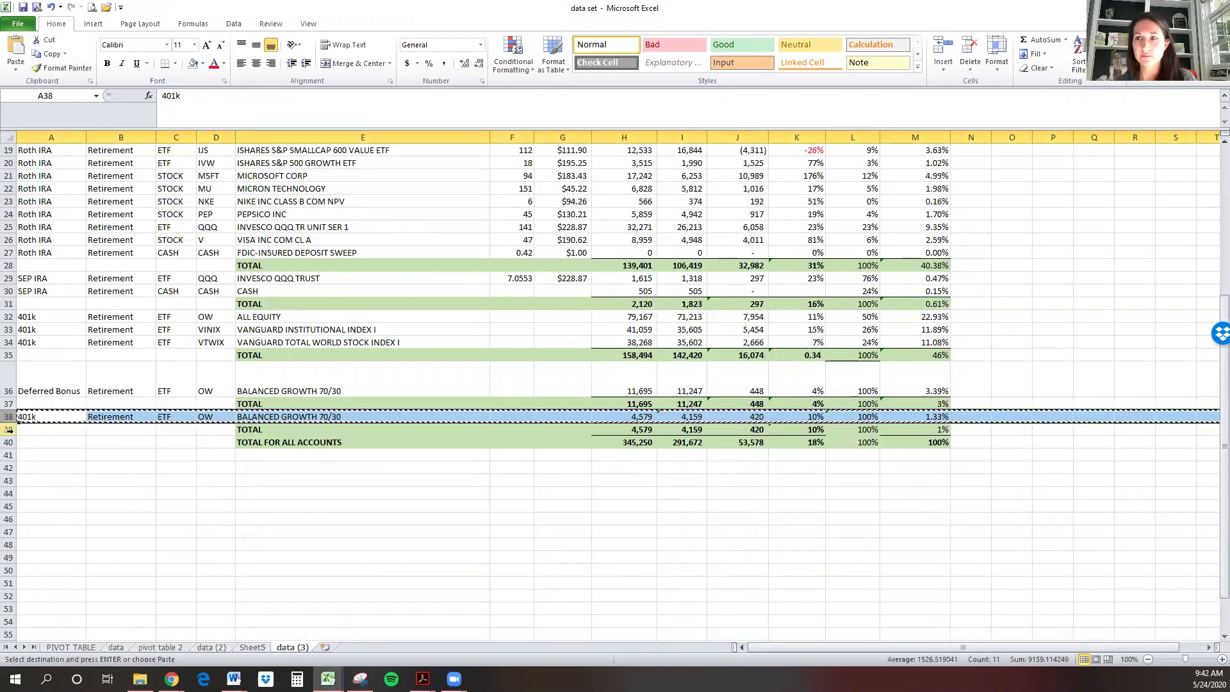
drag(9, 430, 9, 506)
right_click(8, 430)
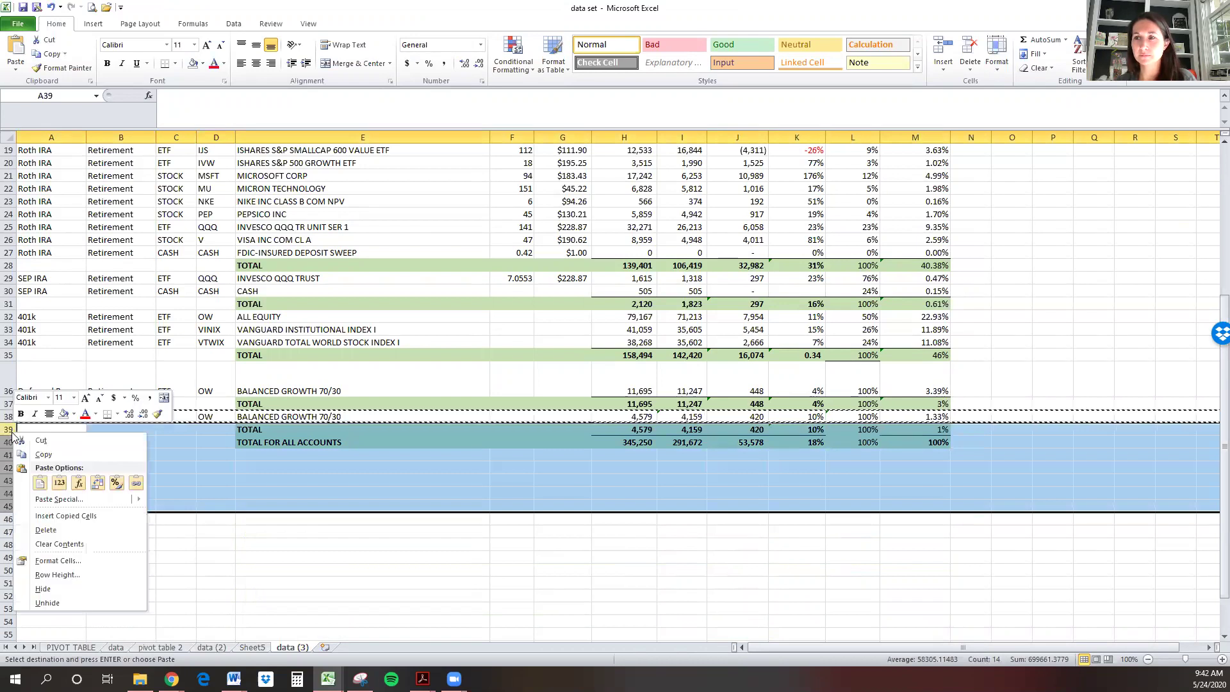
click(85, 516)
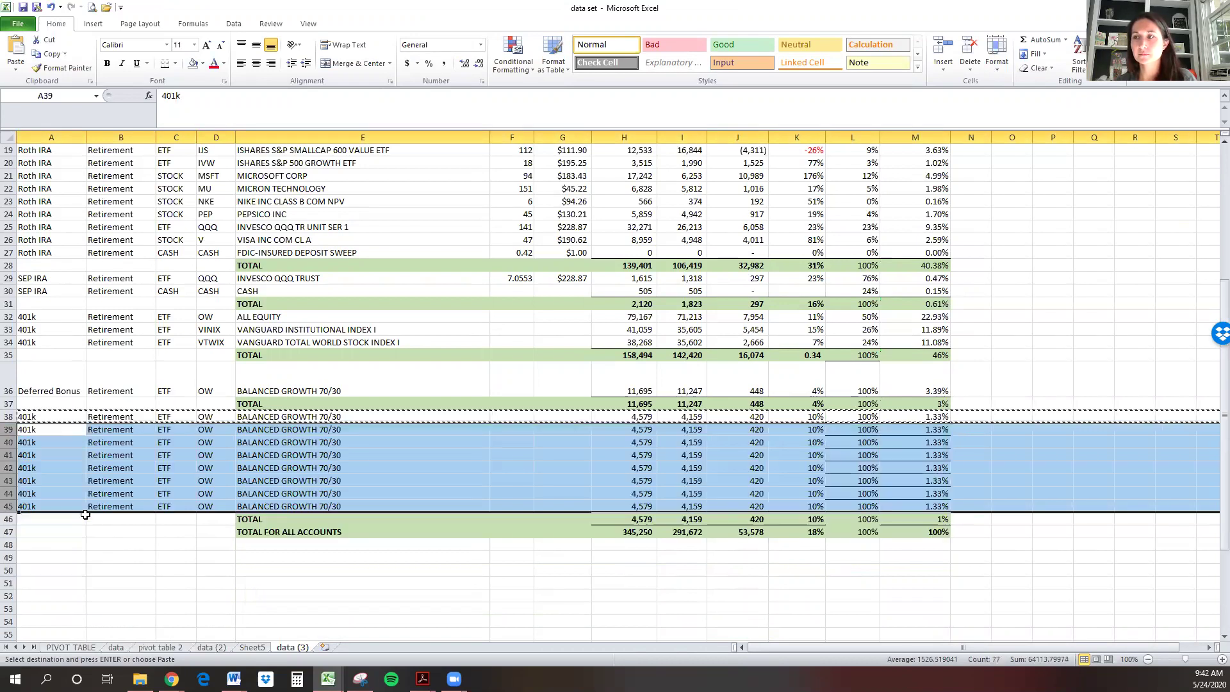
click(85, 464)
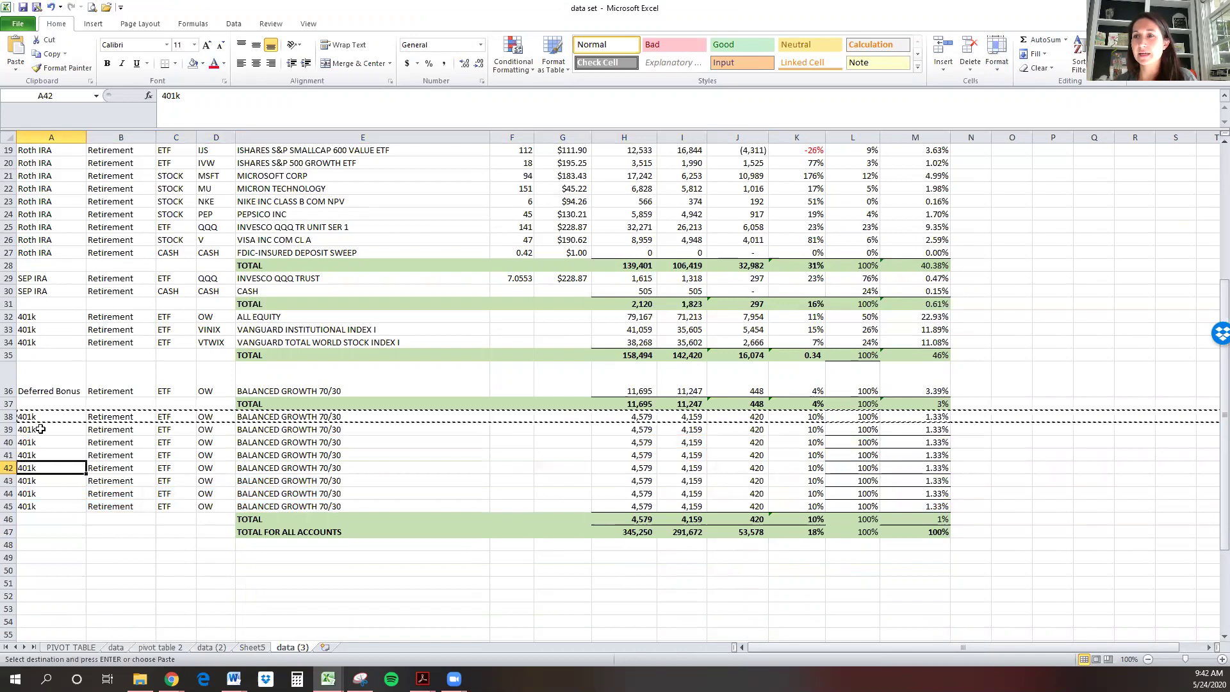
drag(8, 430, 9, 508)
drag(113, 531, 139, 531)
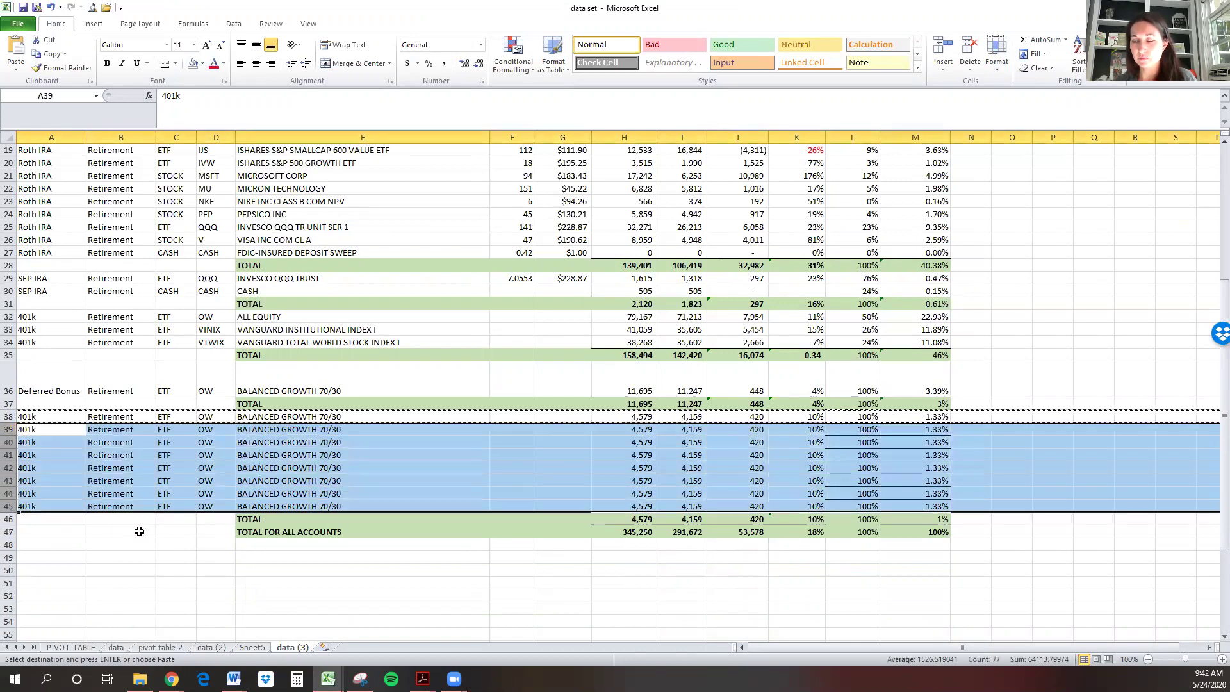
click(180, 588)
- Refresh the pivot table on Sheet5 to include the inserted 401k rows
click(252, 647)
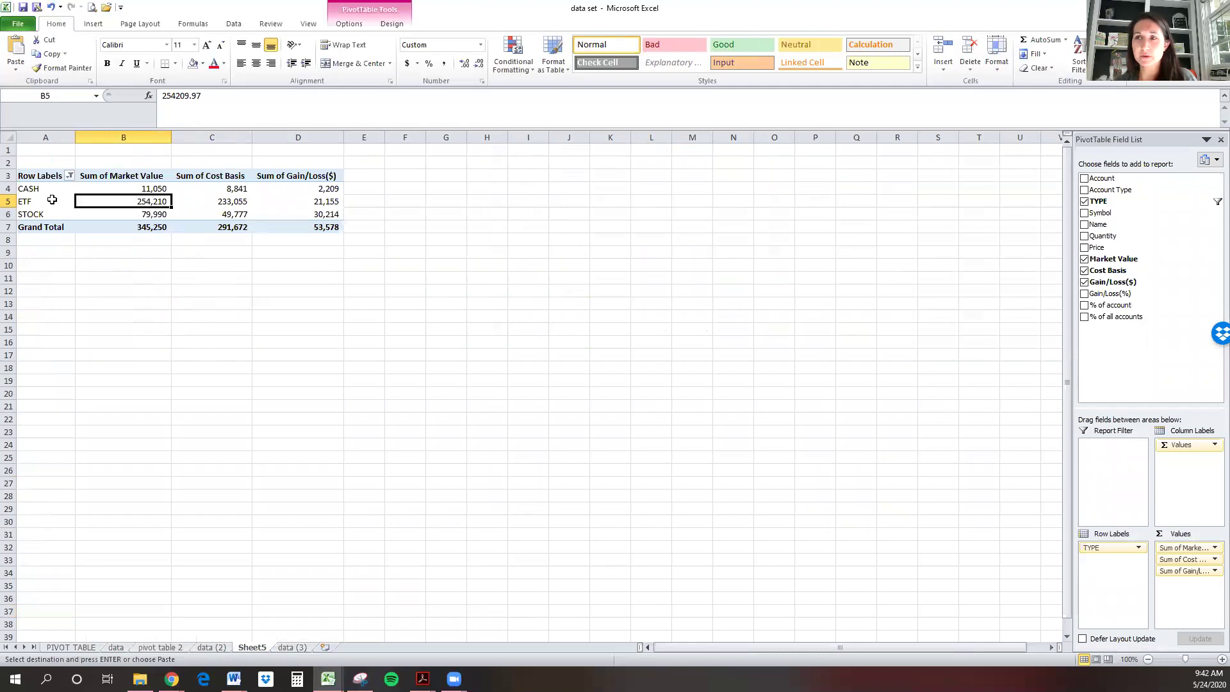
right_click(146, 204)
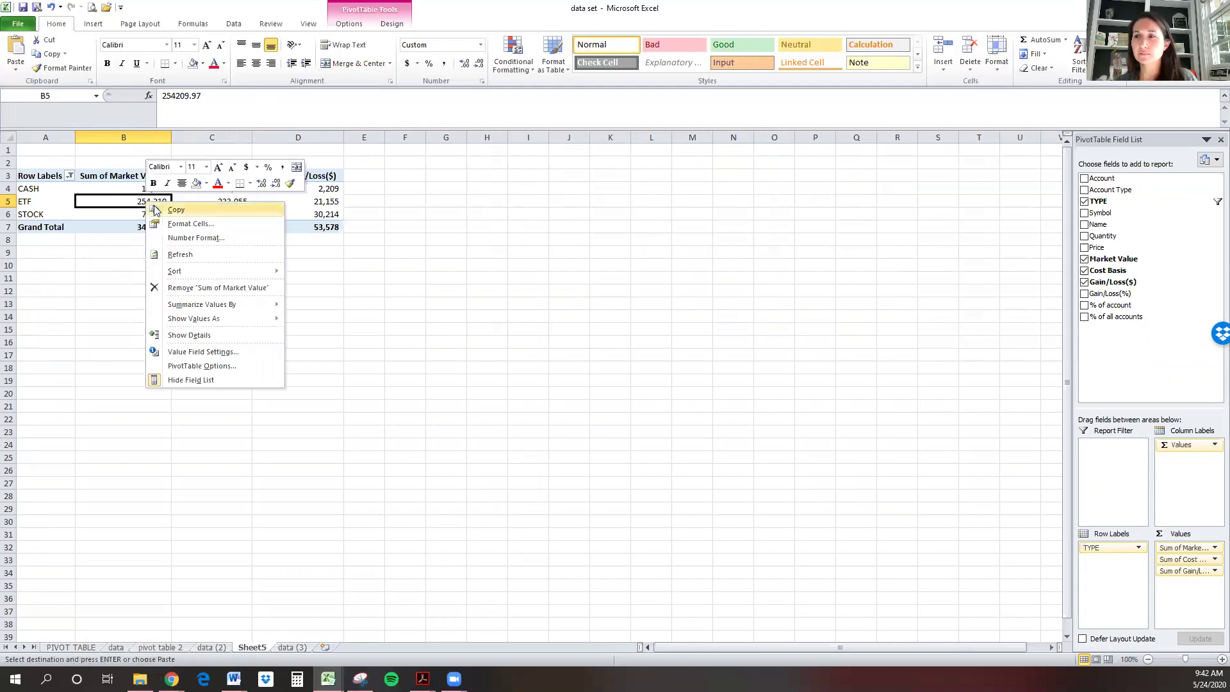
click(207, 254)
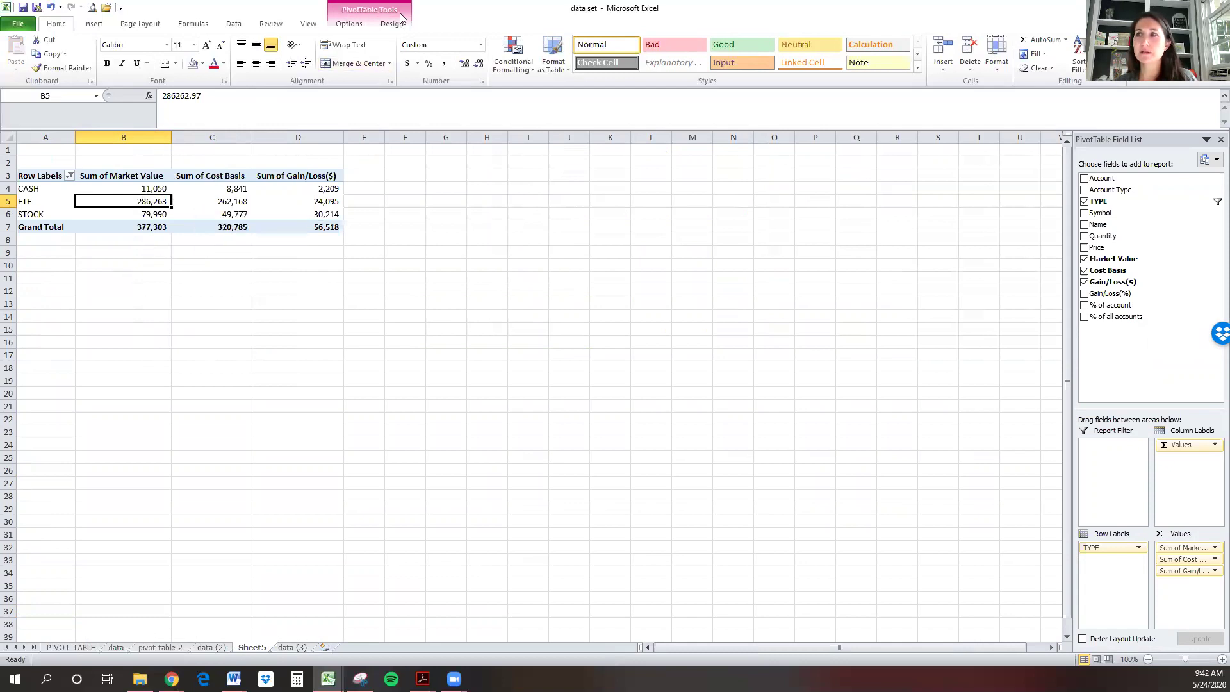
- Check which range of the data (3) sheet the pivot table uses as its data source
click(356, 25)
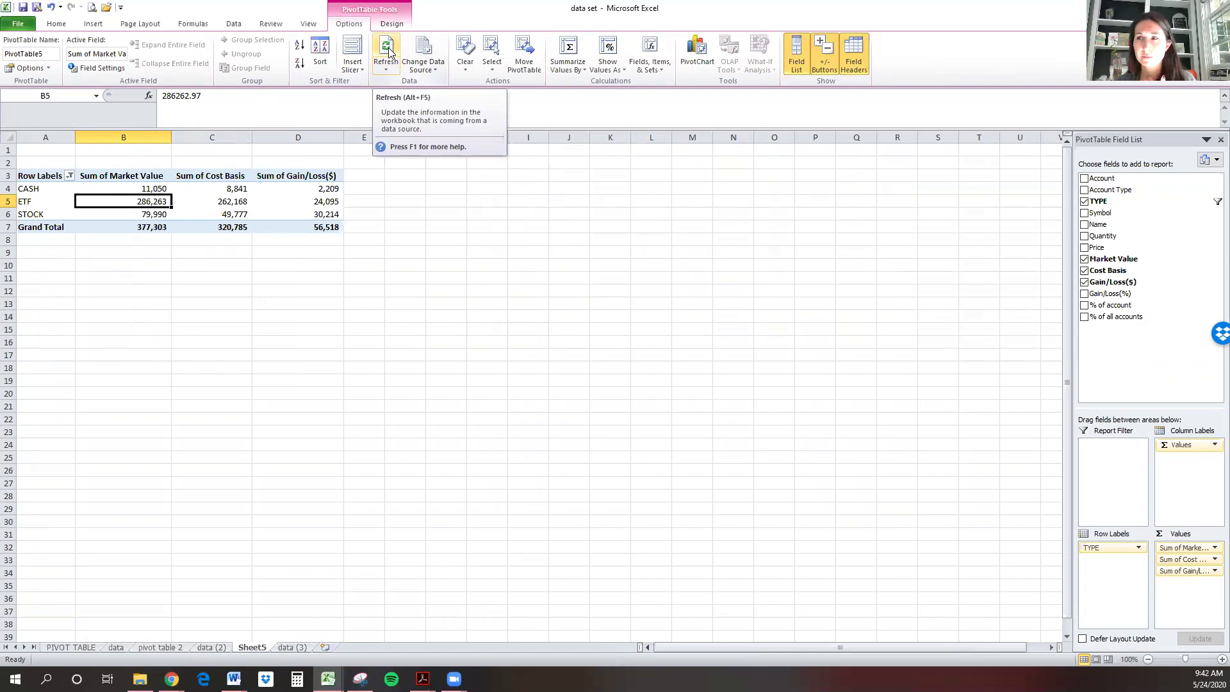
click(422, 49)
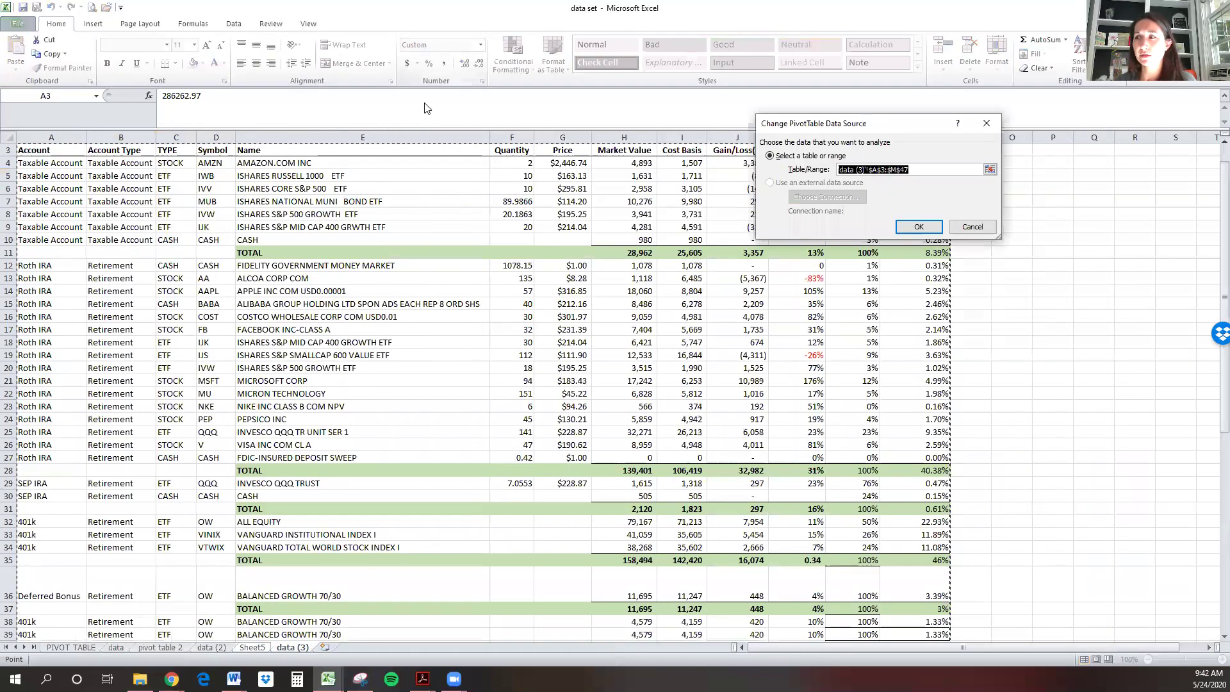
scroll(509, 354, up, 5)
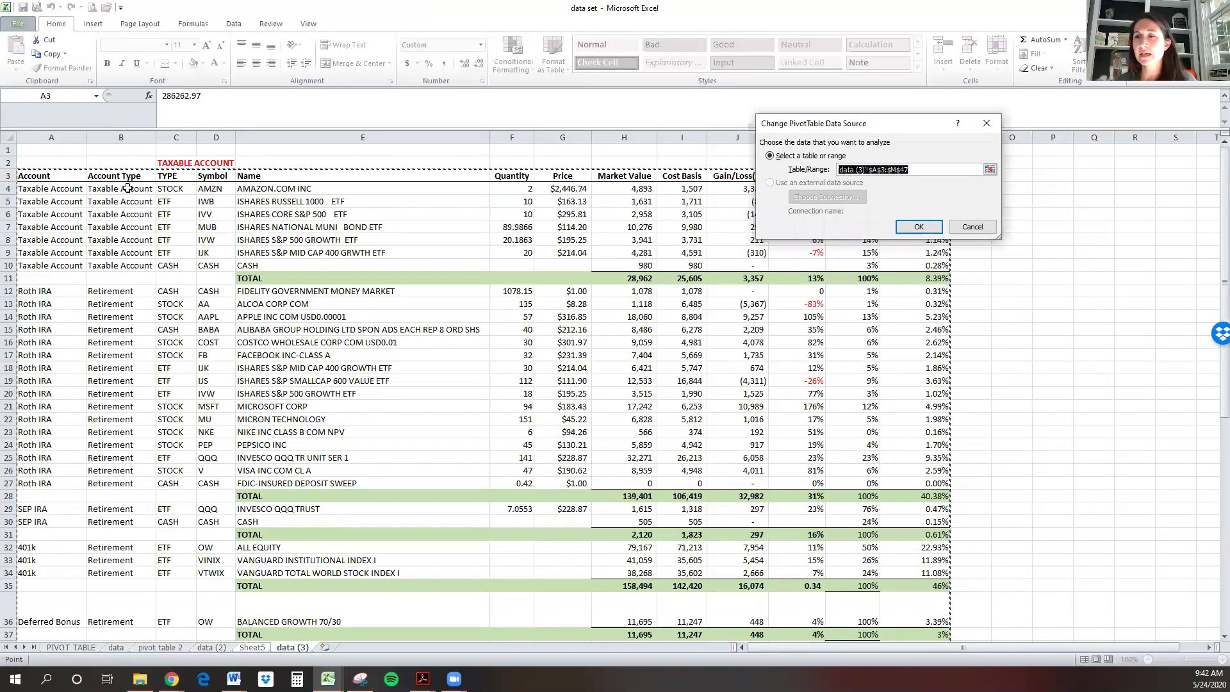
scroll(128, 192, down, 8)
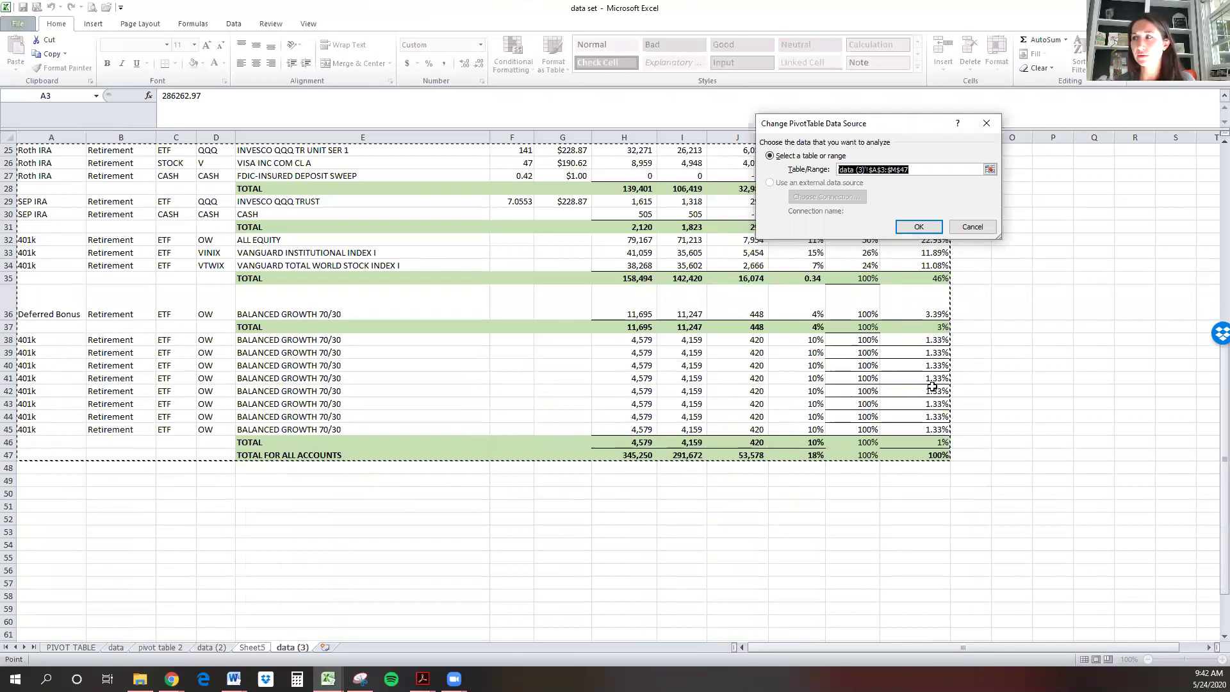
click(922, 229)
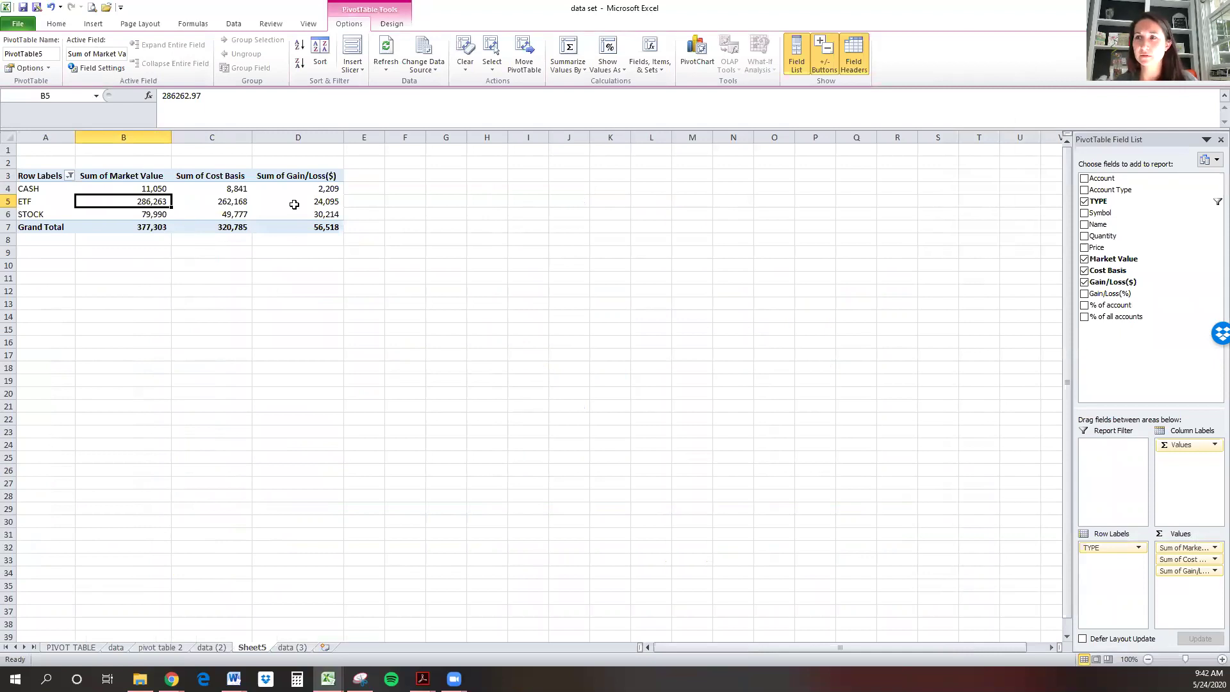
- Reselect A3:M47 on the data (3) sheet as the pivot table's source range
click(422, 45)
drag(26, 176, 920, 429)
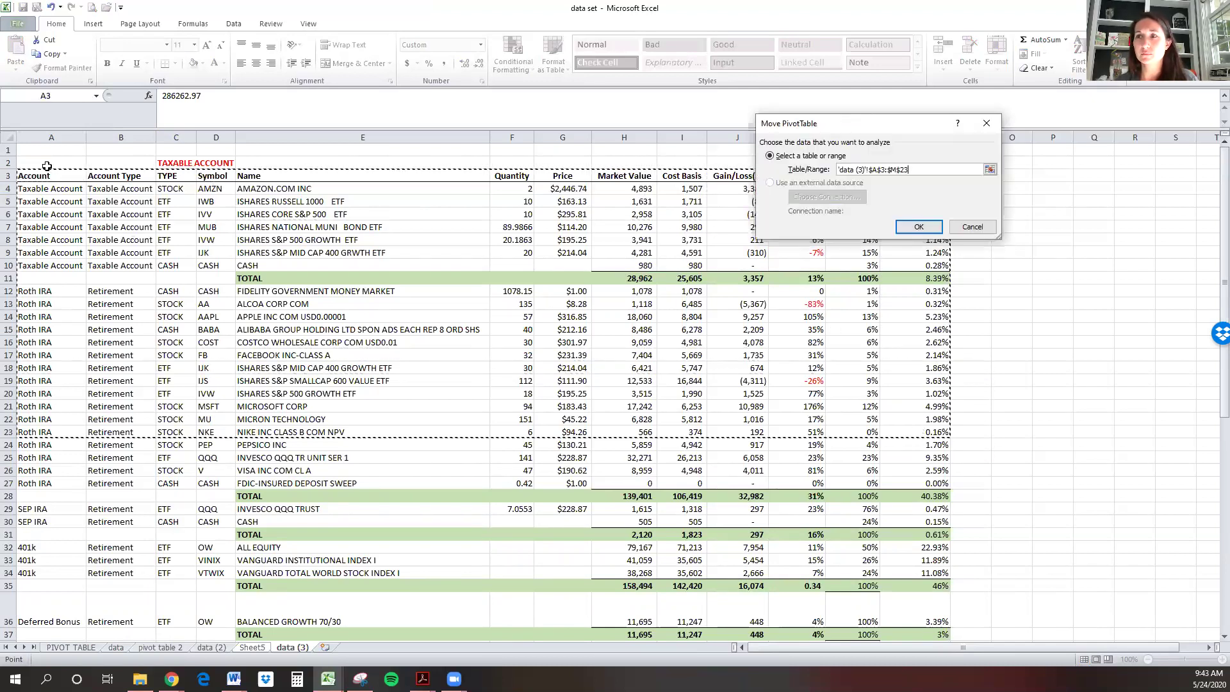
click(38, 176)
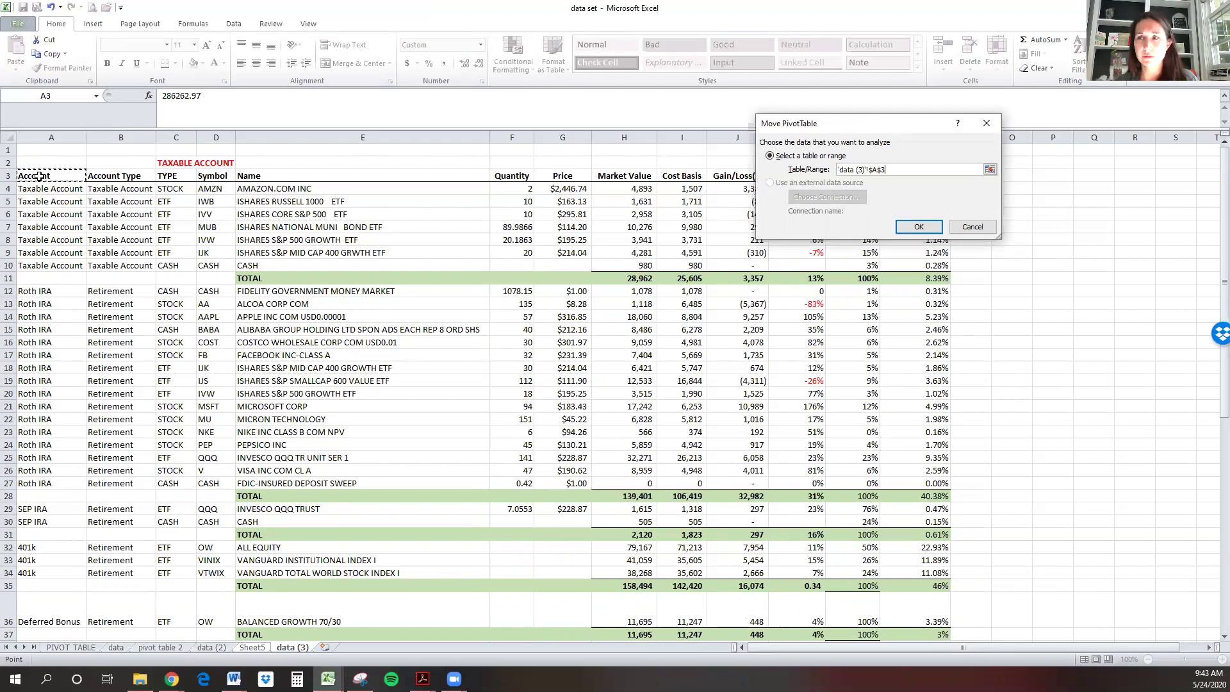
drag(38, 176, 919, 621)
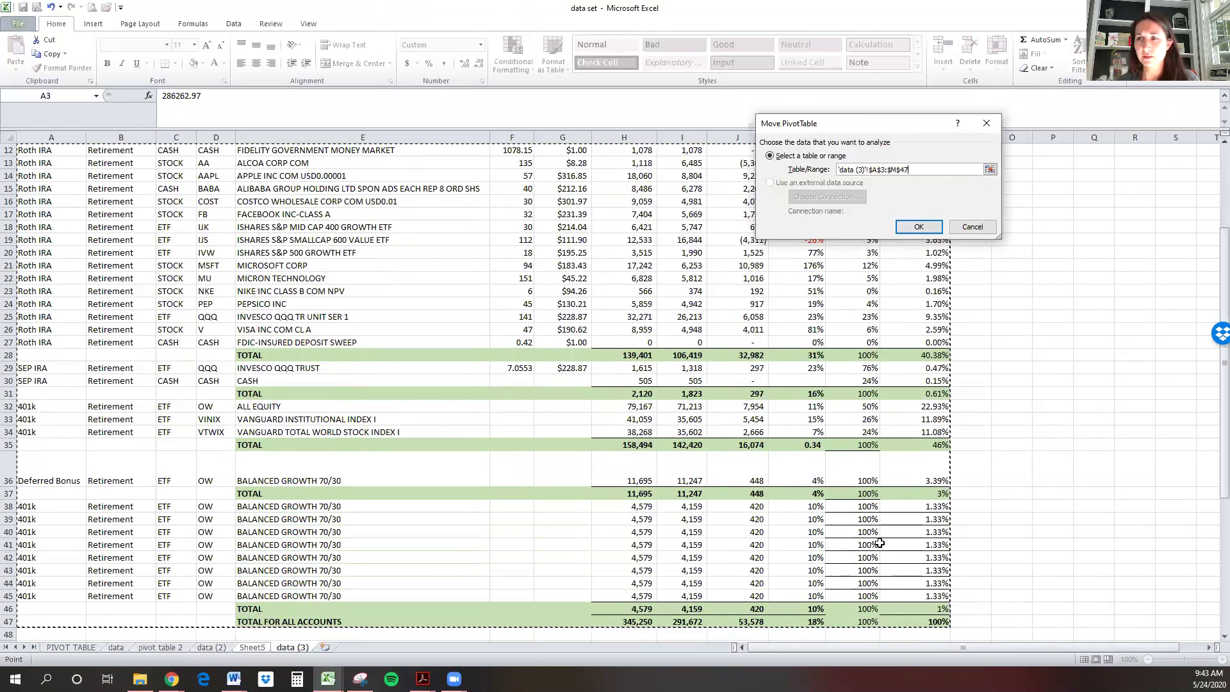
click(919, 226)
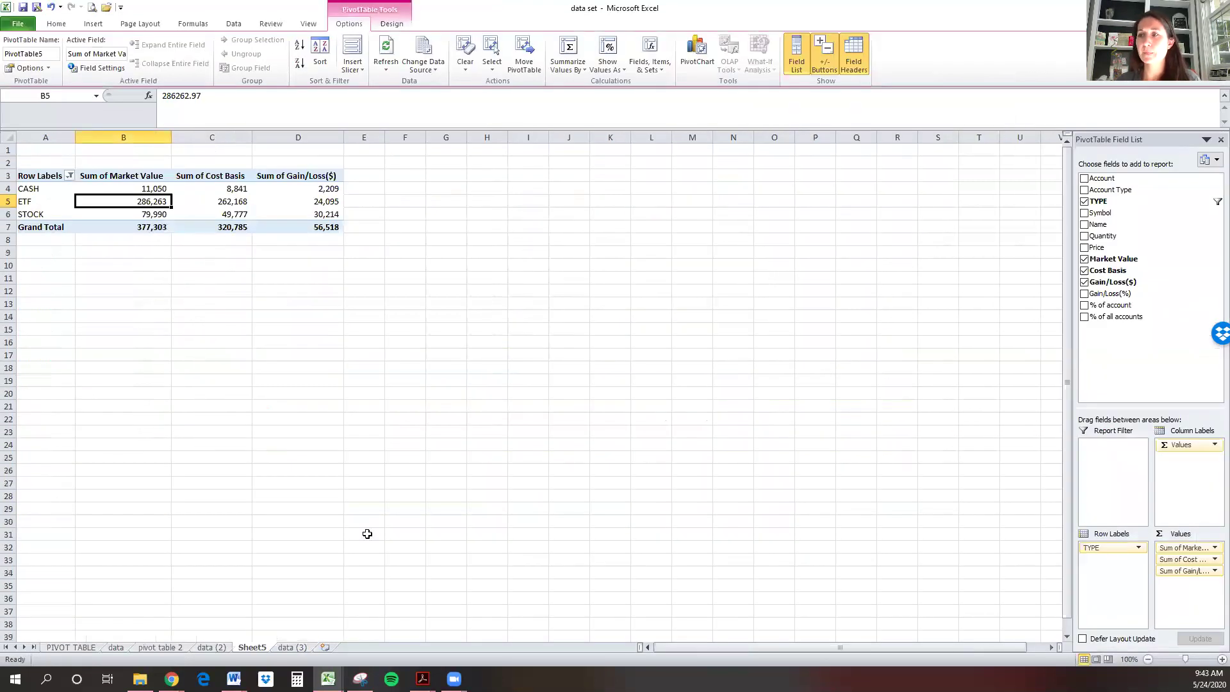
- Delete the duplicated 401k rows 39 to 45 from the data (3) sheet
click(289, 648)
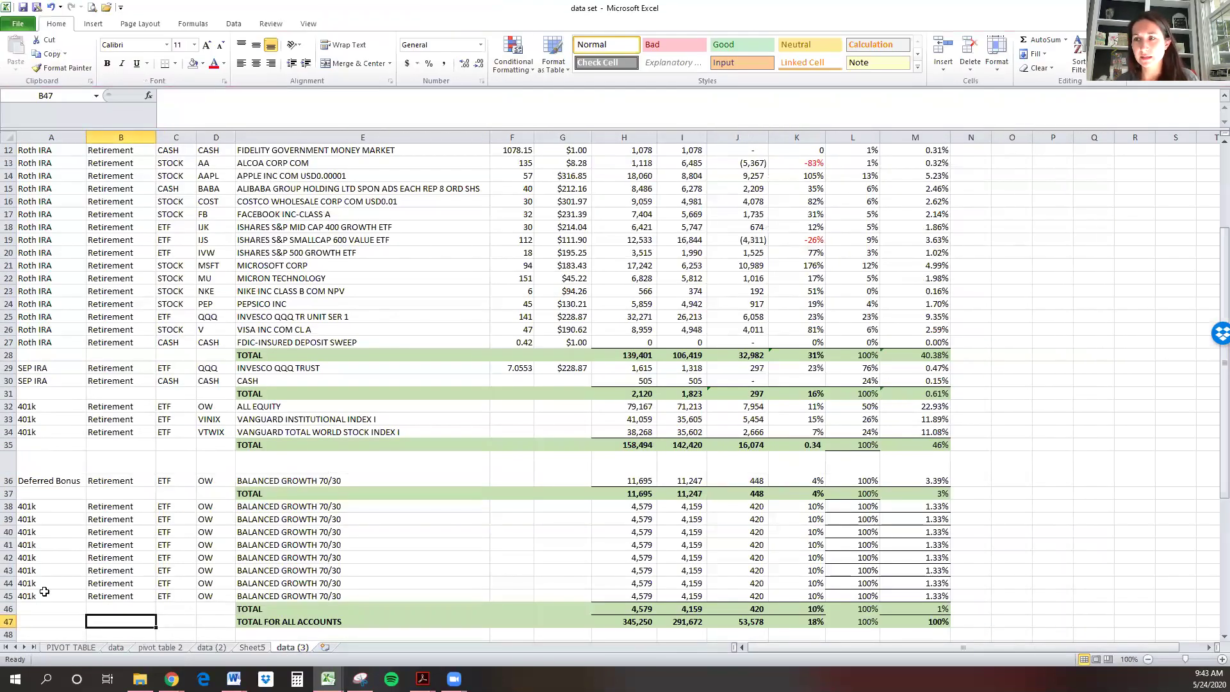
drag(8, 596, 9, 519)
key(ctrl+minus)
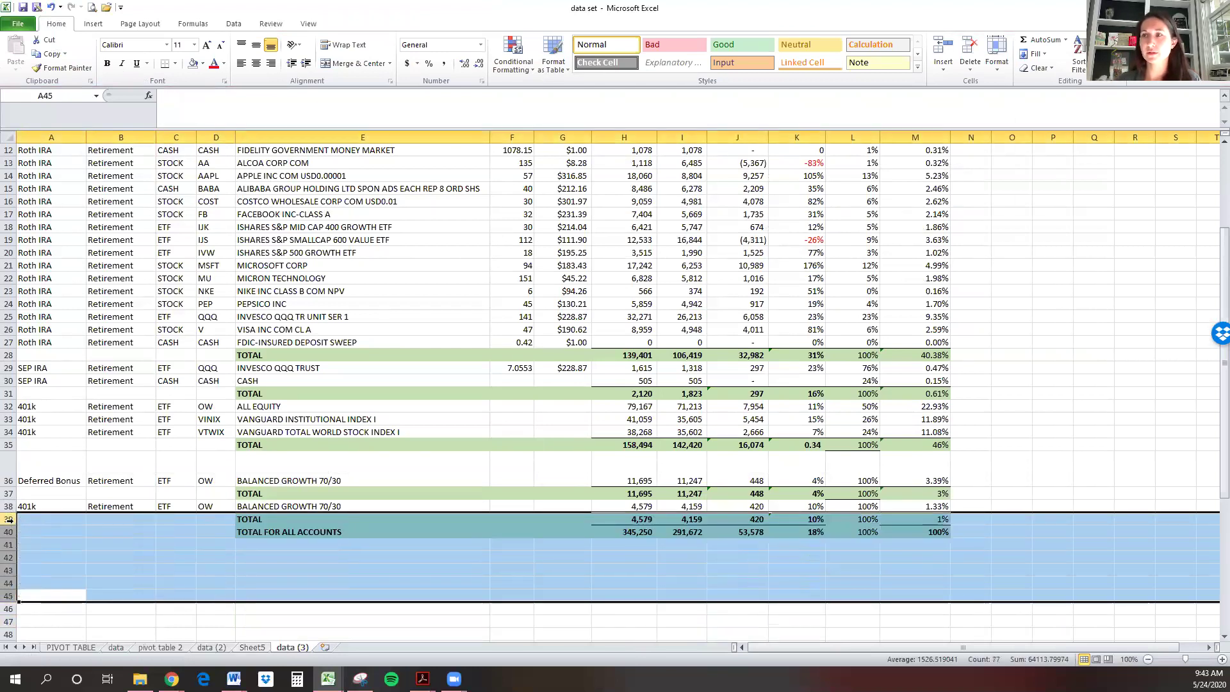
- Set the TYPE of the BABA holding in cell C15 to STOCK
scroll(211, 378, up, 4)
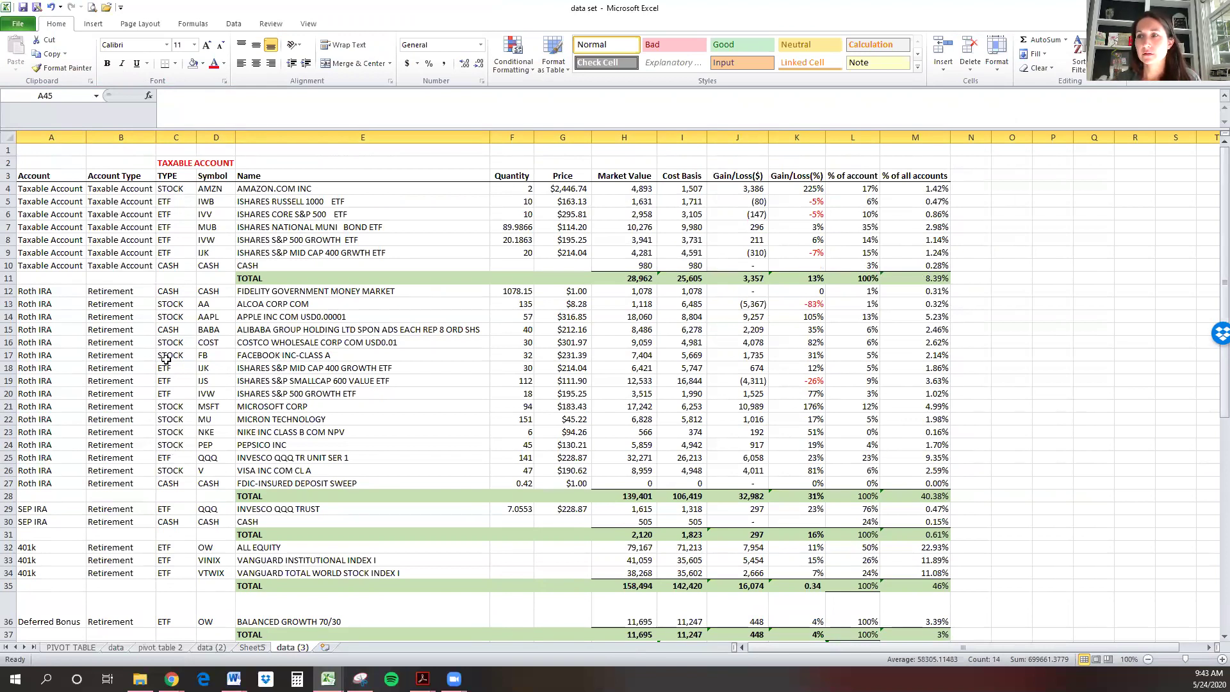
click(170, 329)
text(stoc)
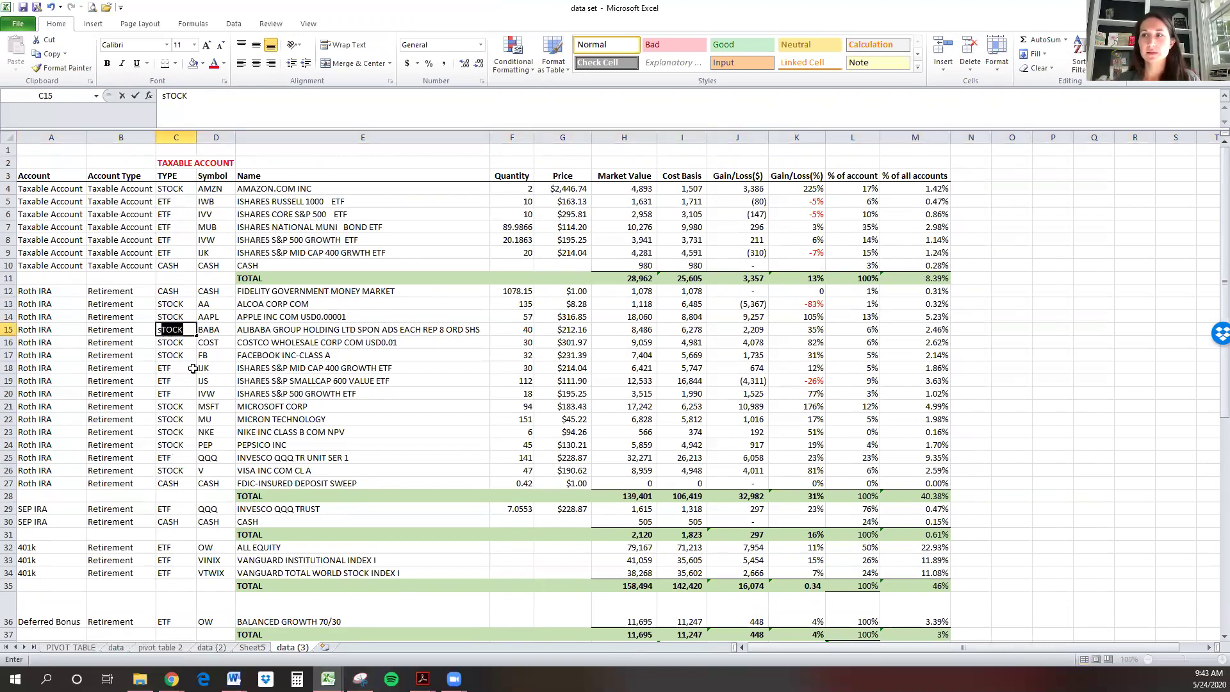
text(k)
key(BackSpace)
key(BackSpace)
key(BackSpace)
key(BackSpace)
key(BackSpace)
text(STOCK)
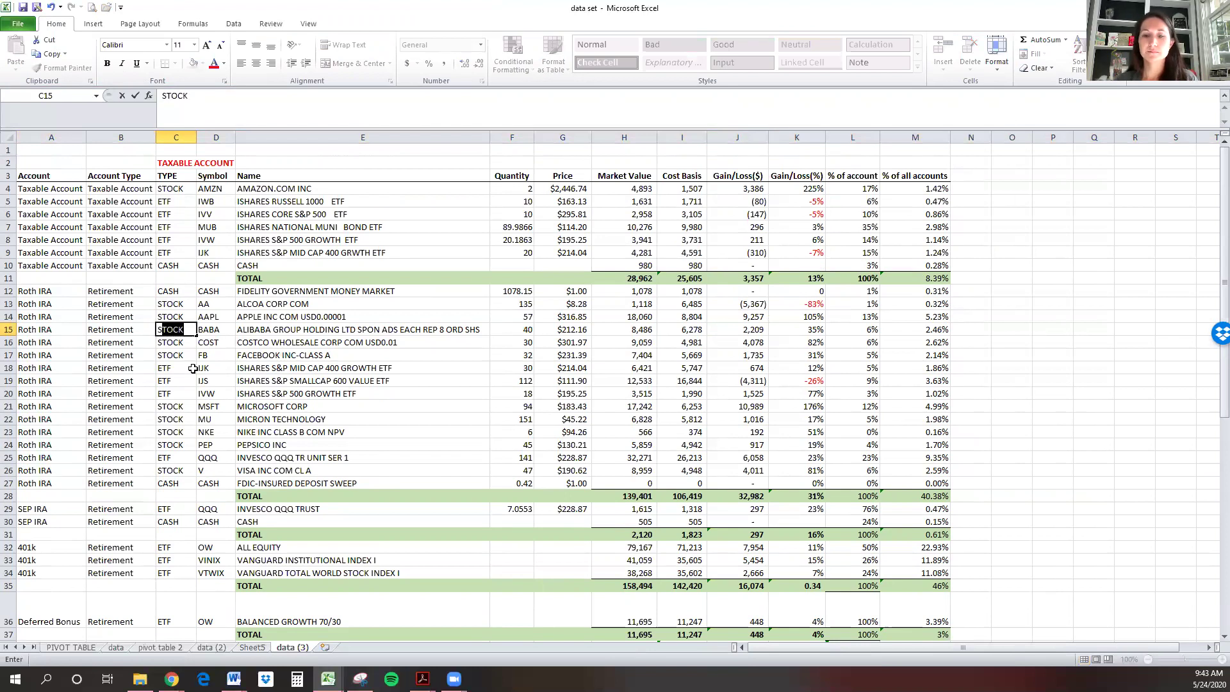
key(Return)
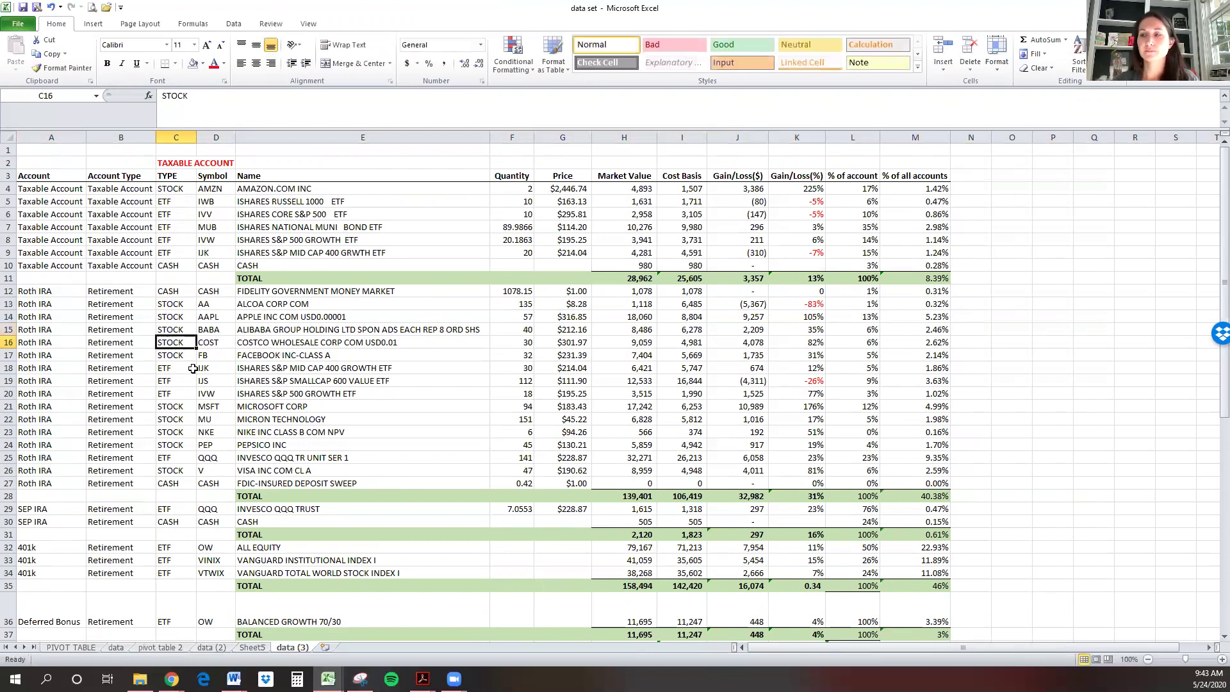
- Refresh the pivot table on Sheet5 to reflect the corrected BABA type and the deleted rows
click(251, 648)
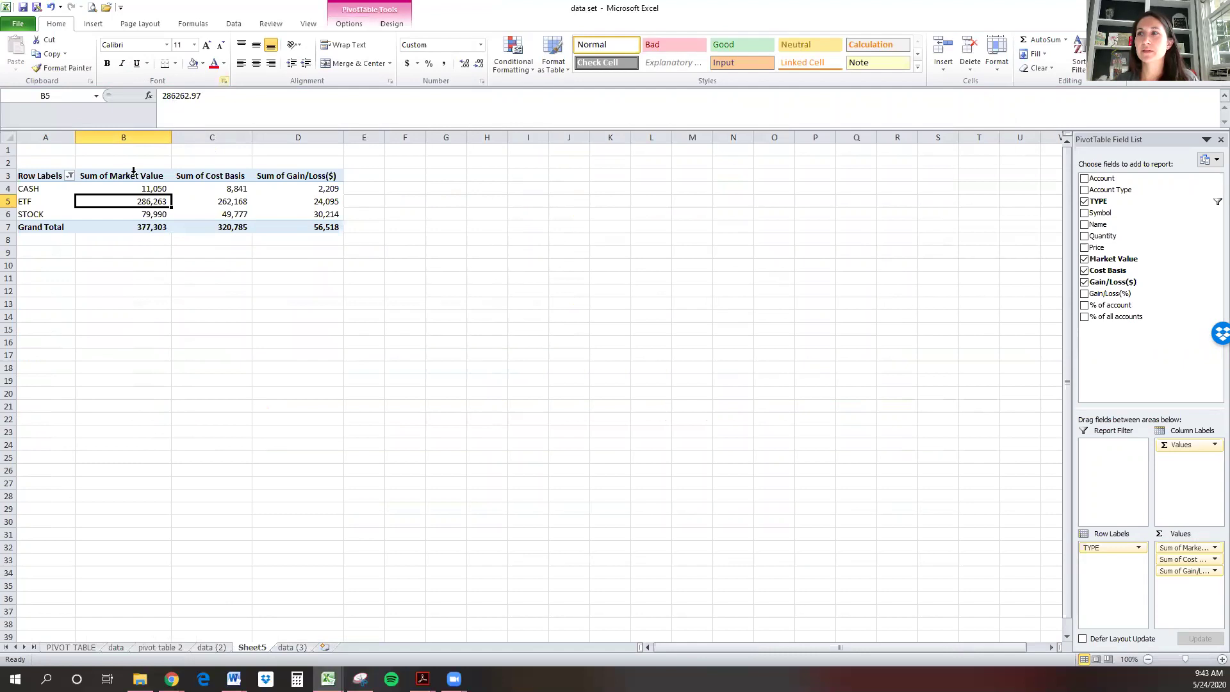
click(349, 24)
click(387, 51)
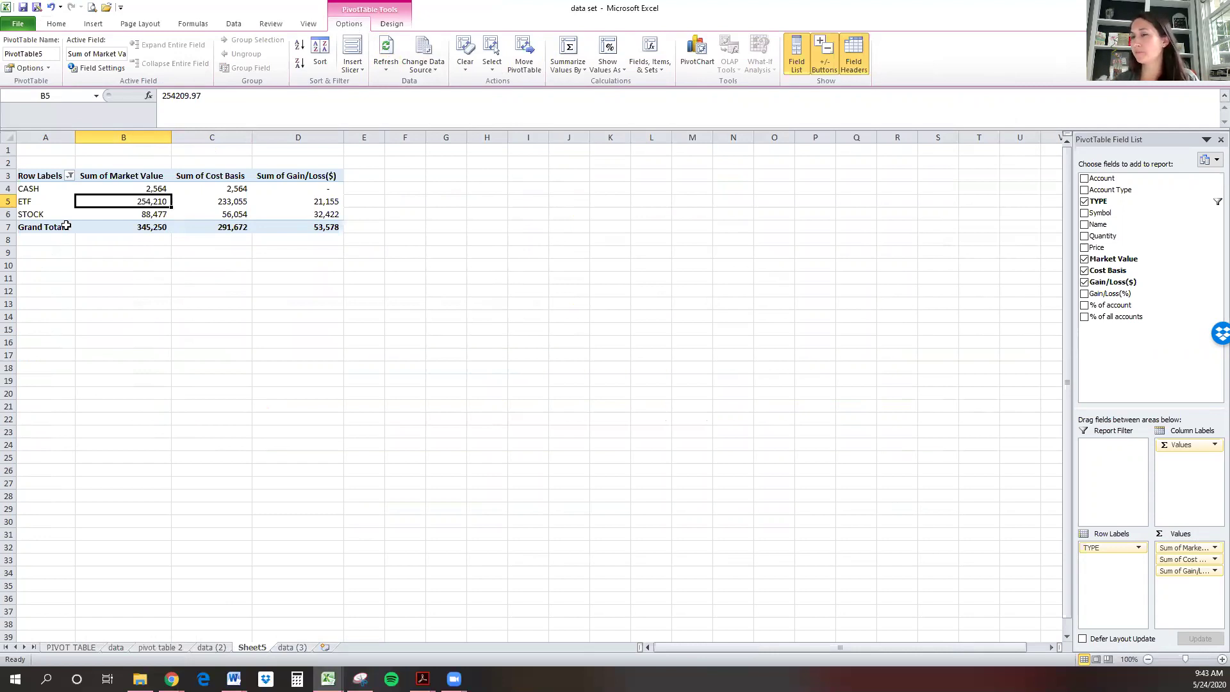
- On the data (3) sheet, examine the QQQ holdings in cells D25 and D29 that repeat across accounts
click(292, 647)
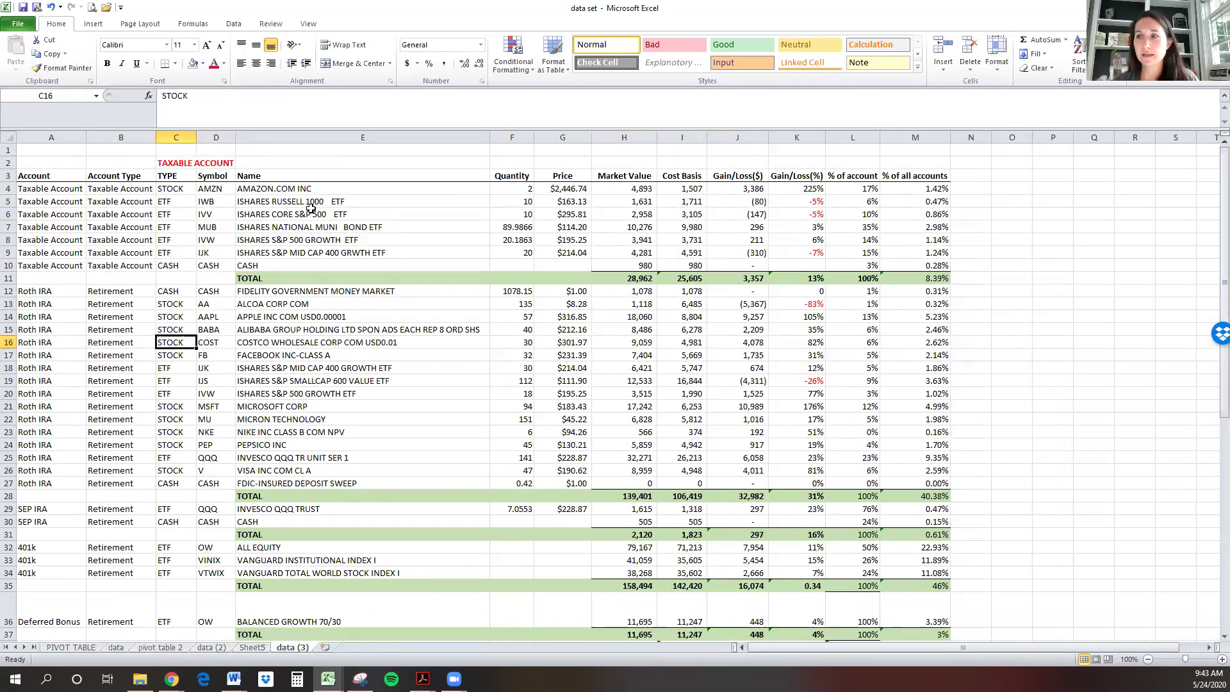
scroll(368, 391, down, 4)
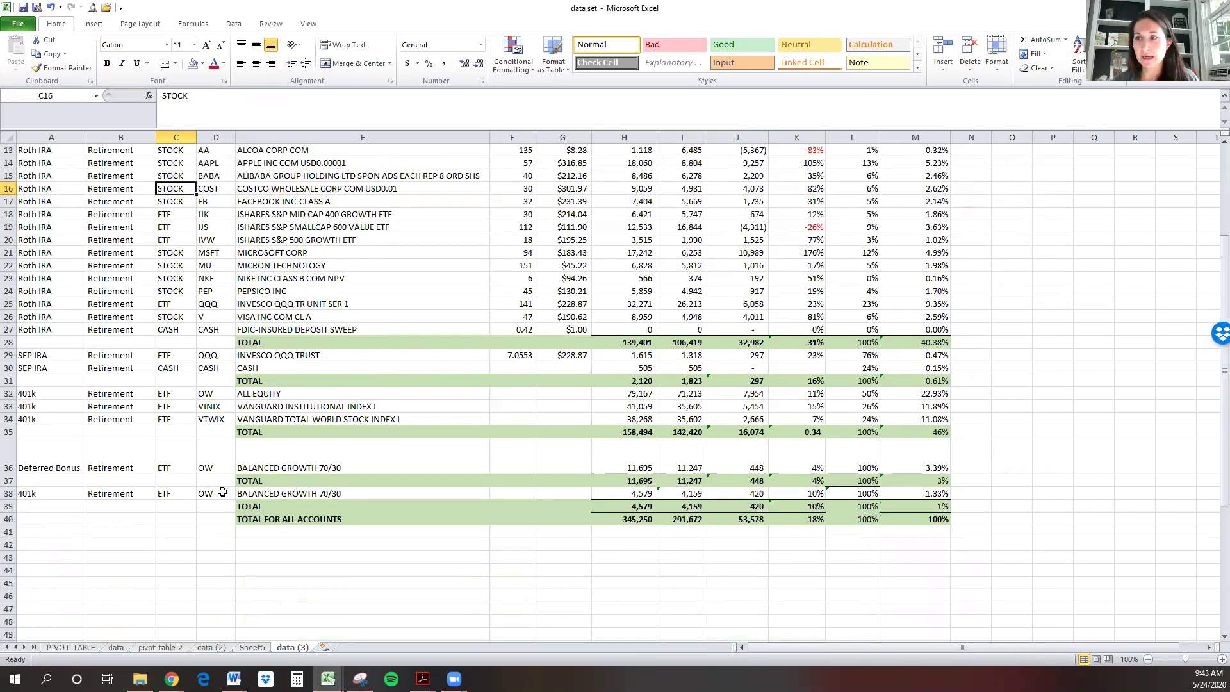
click(203, 354)
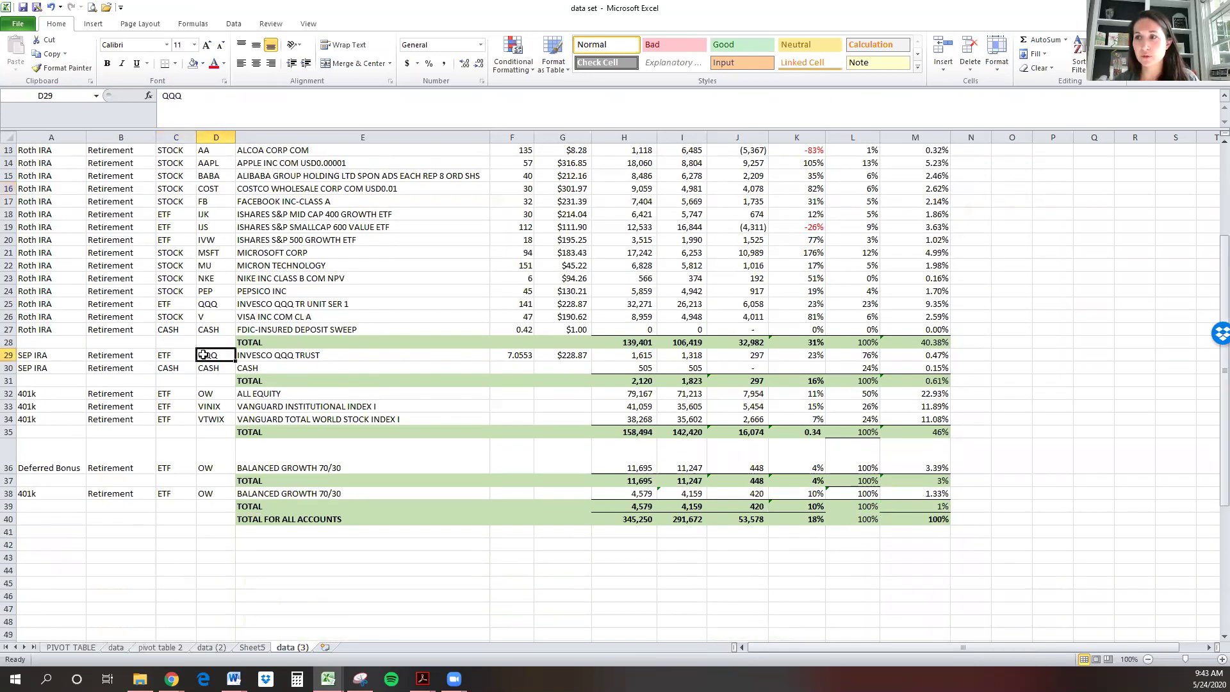
ctrl+click(214, 303)
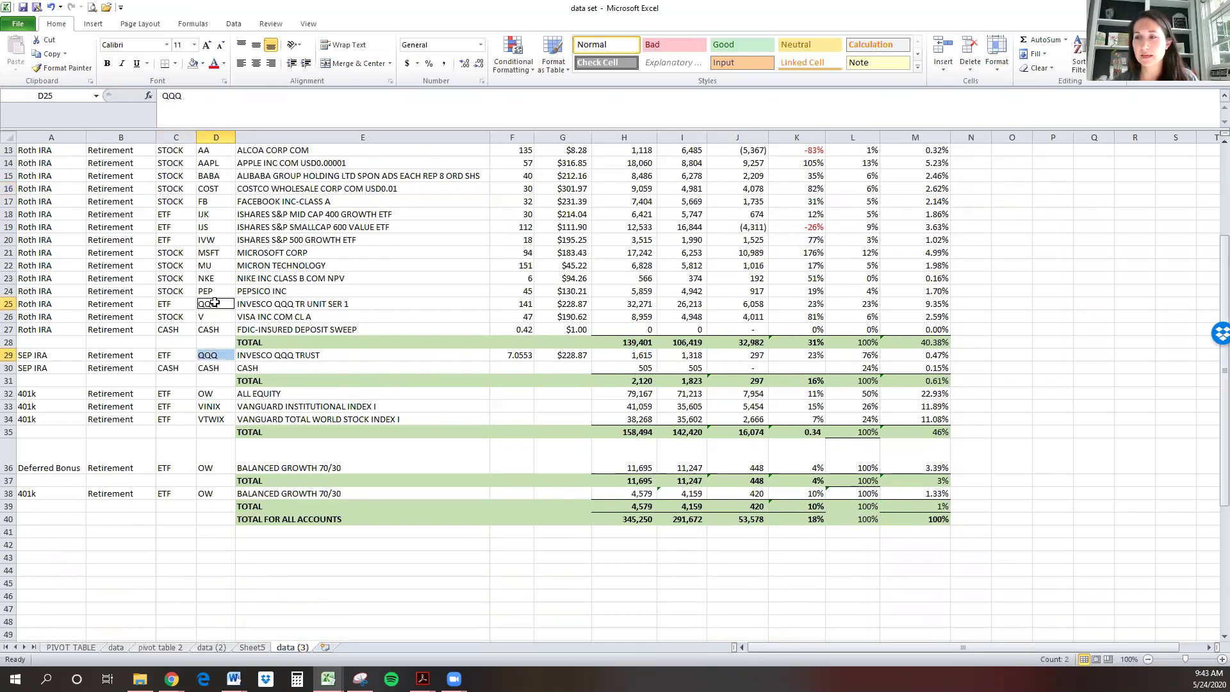
scroll(371, 322, up, 4)
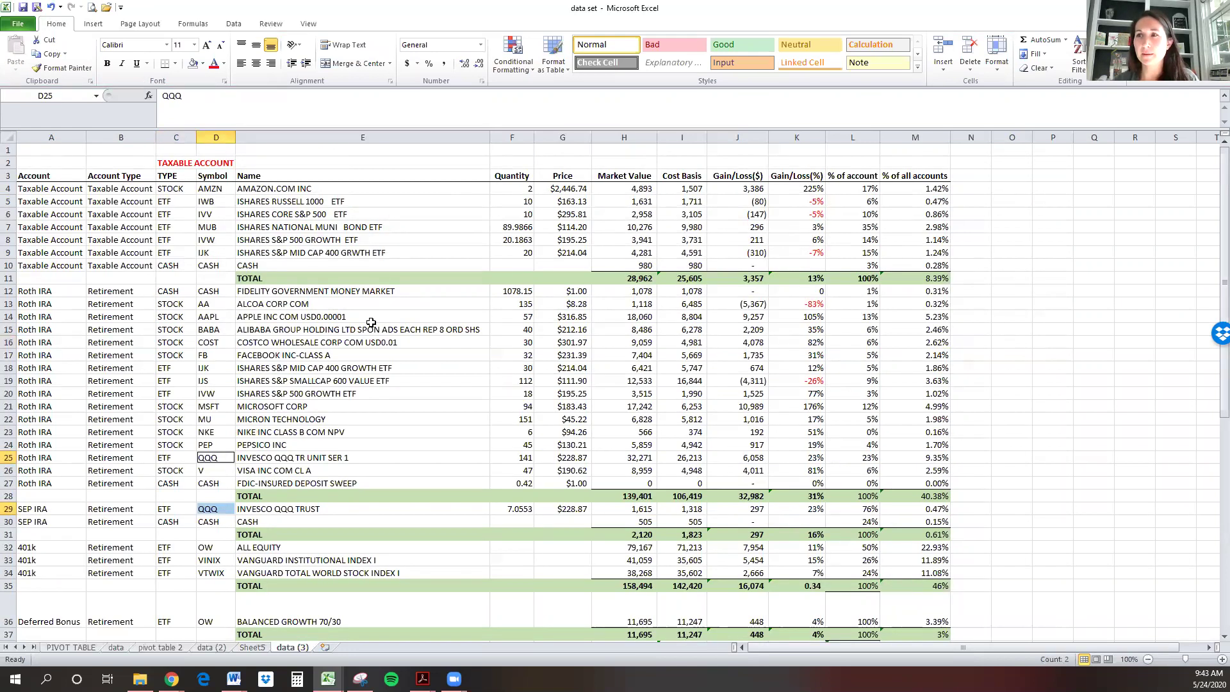
- Replace TYPE with Symbol as the row label field of the pivot table on Sheet5
click(252, 647)
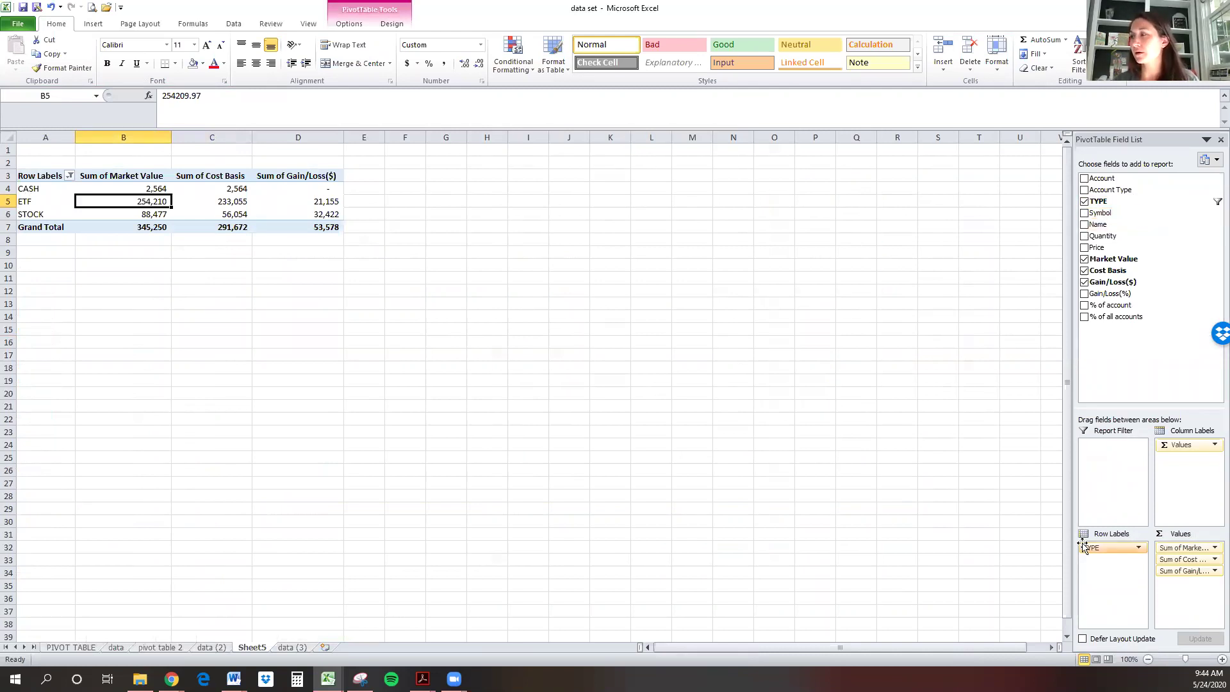
drag(1110, 550, 1113, 363)
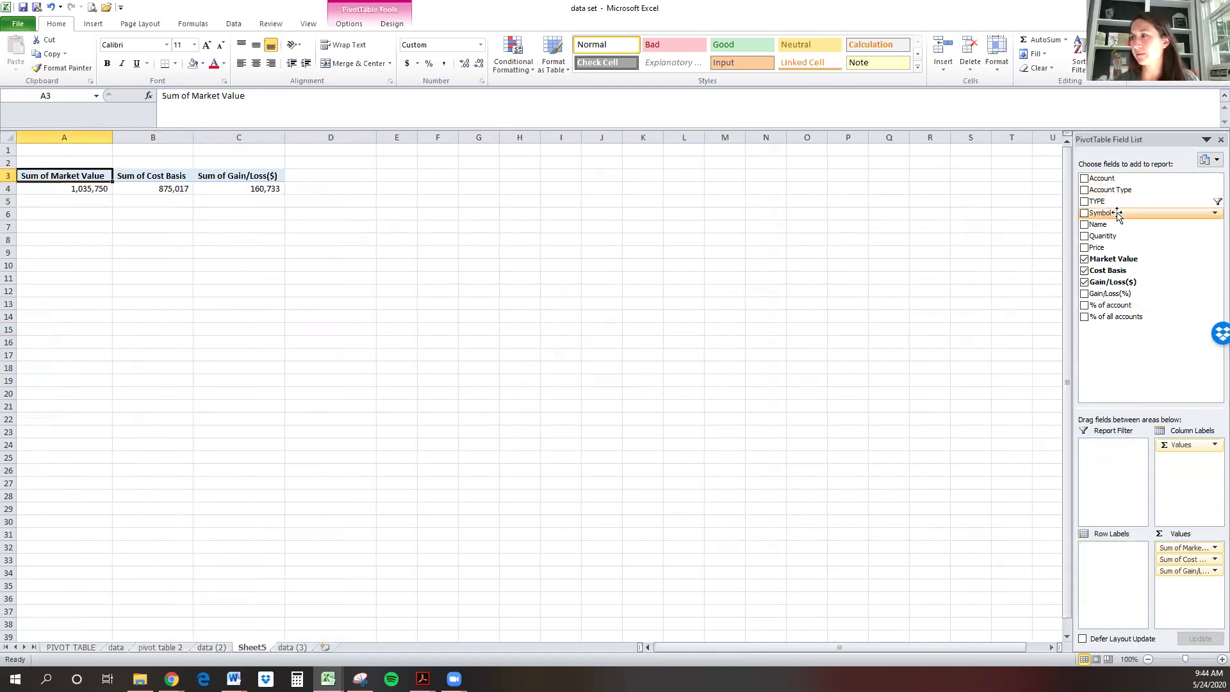
drag(1118, 215, 1113, 584)
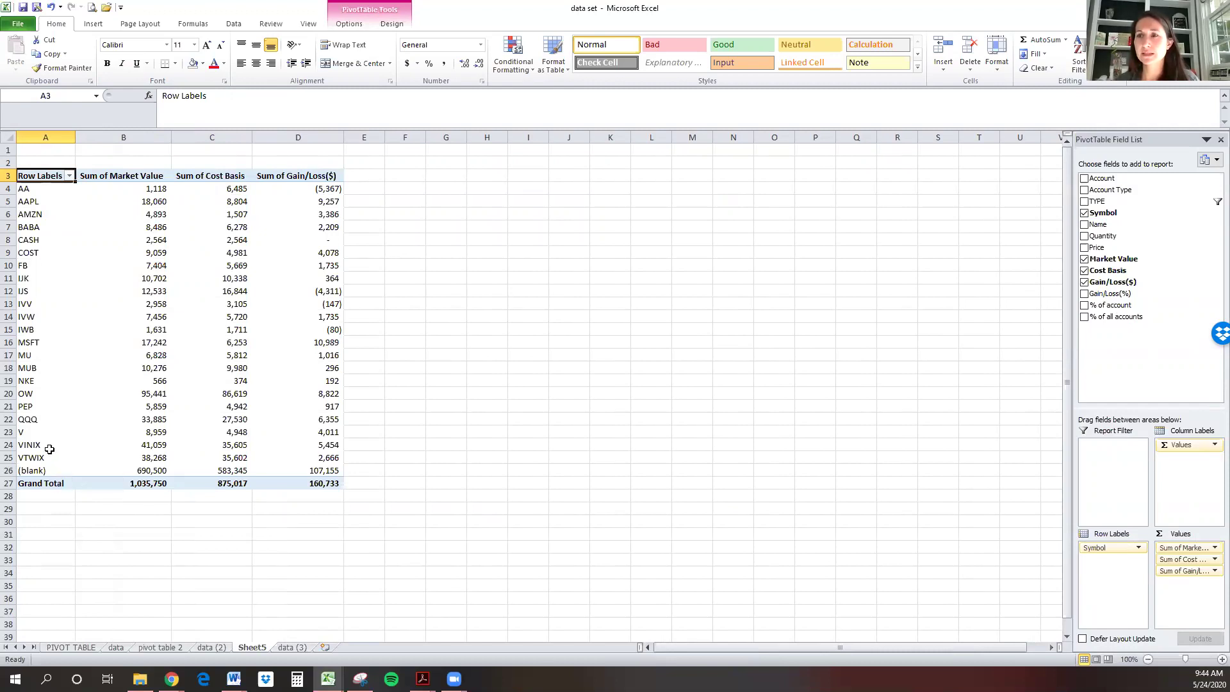
- Examine the empty TYPE and Symbol cells of TOTAL rows 11, 28 and 31 on the data (3) sheet, which feed the pivot's (blank) row
click(55, 471)
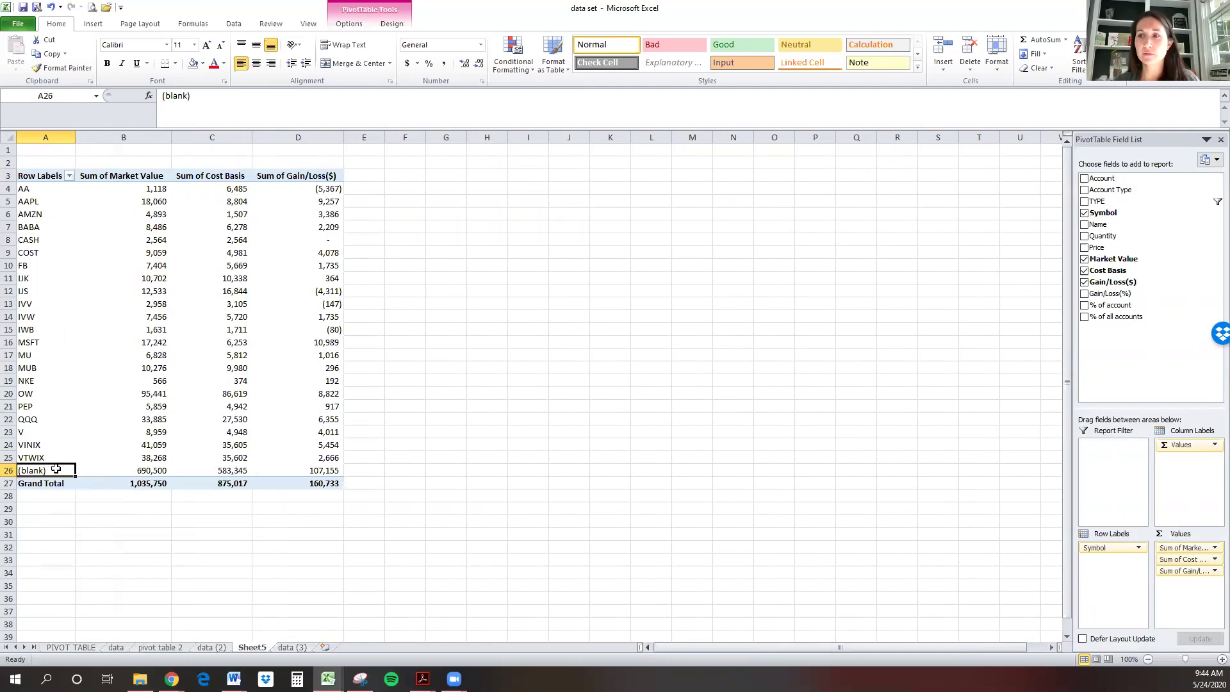
click(290, 648)
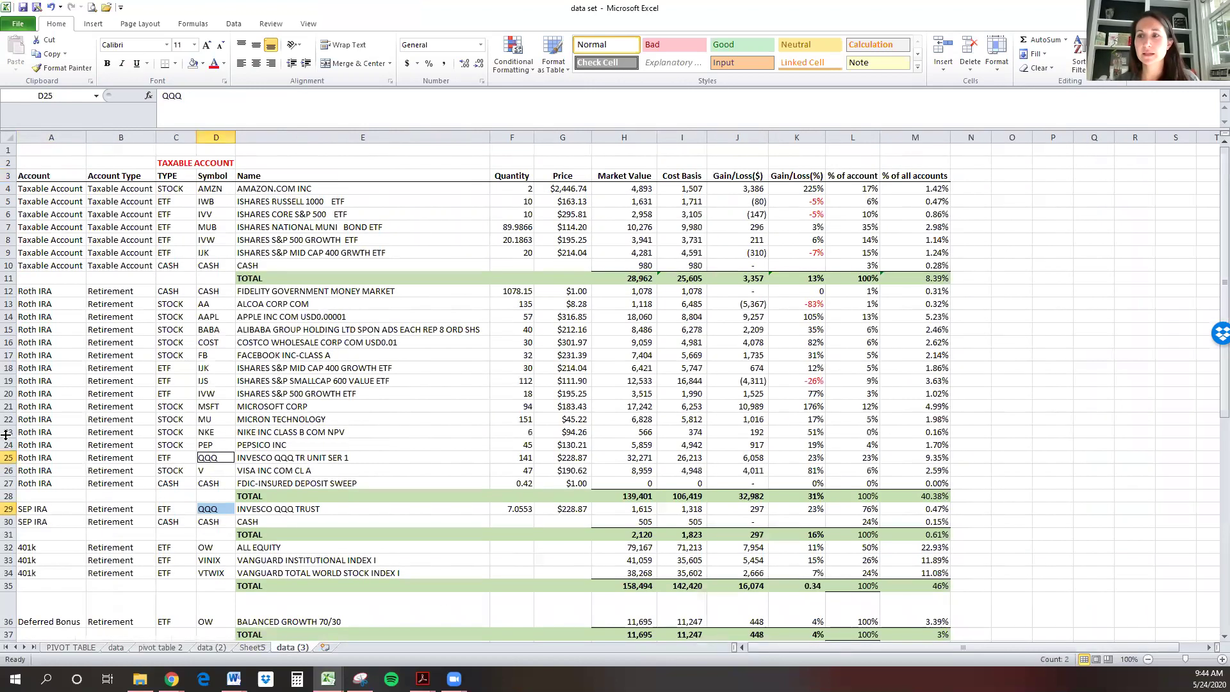
scroll(51, 488, down, 4)
scroll(193, 256, up, 4)
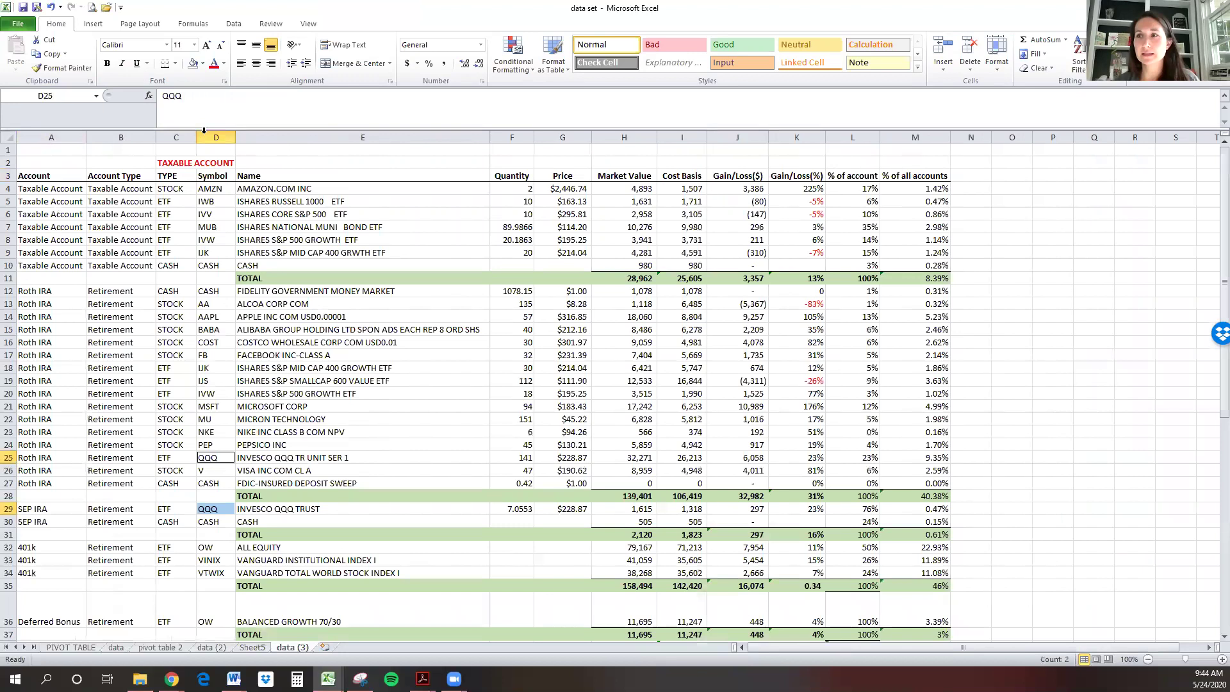
click(176, 137)
click(175, 280)
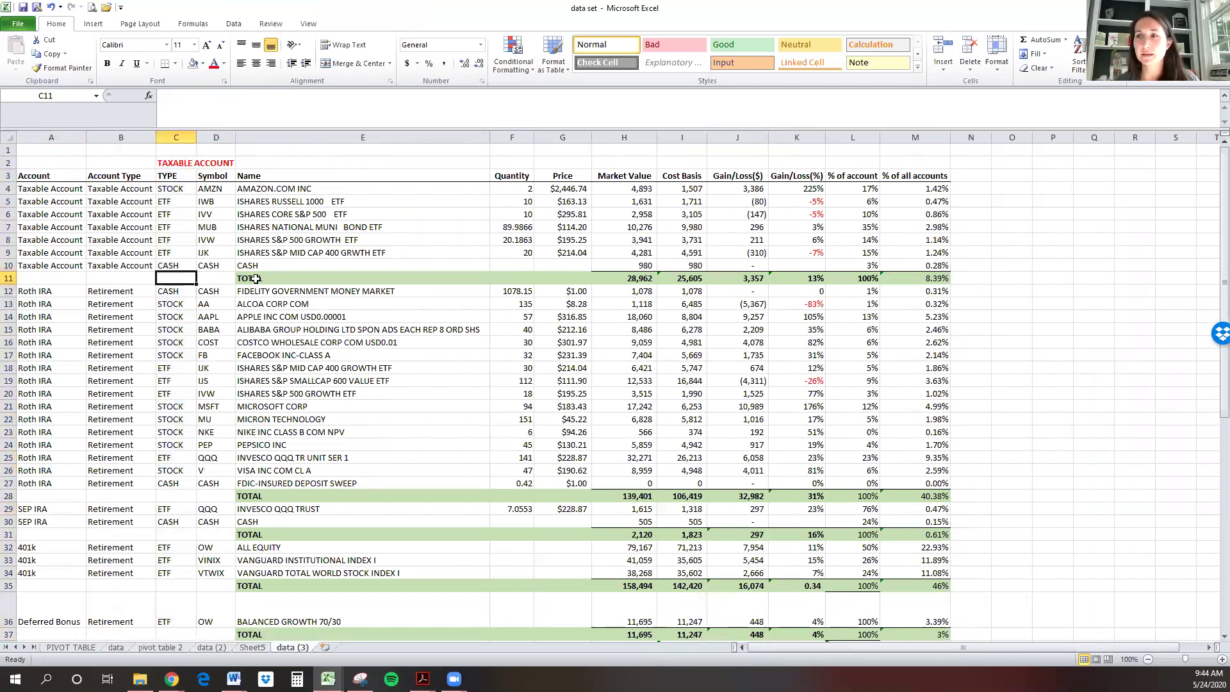
drag(256, 279, 313, 279)
drag(162, 496, 246, 497)
drag(164, 530, 282, 529)
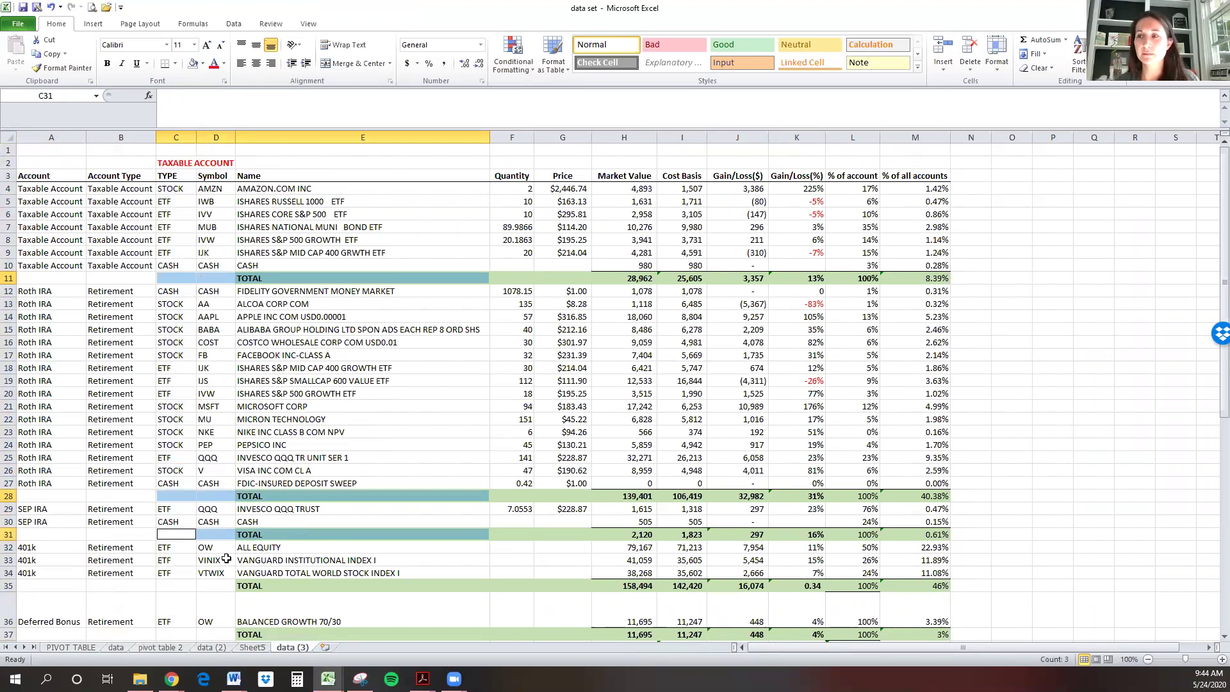
- On Sheet5, compare the market value grand total with the symbol values in B4:B25 and the (blank) row's value
click(253, 648)
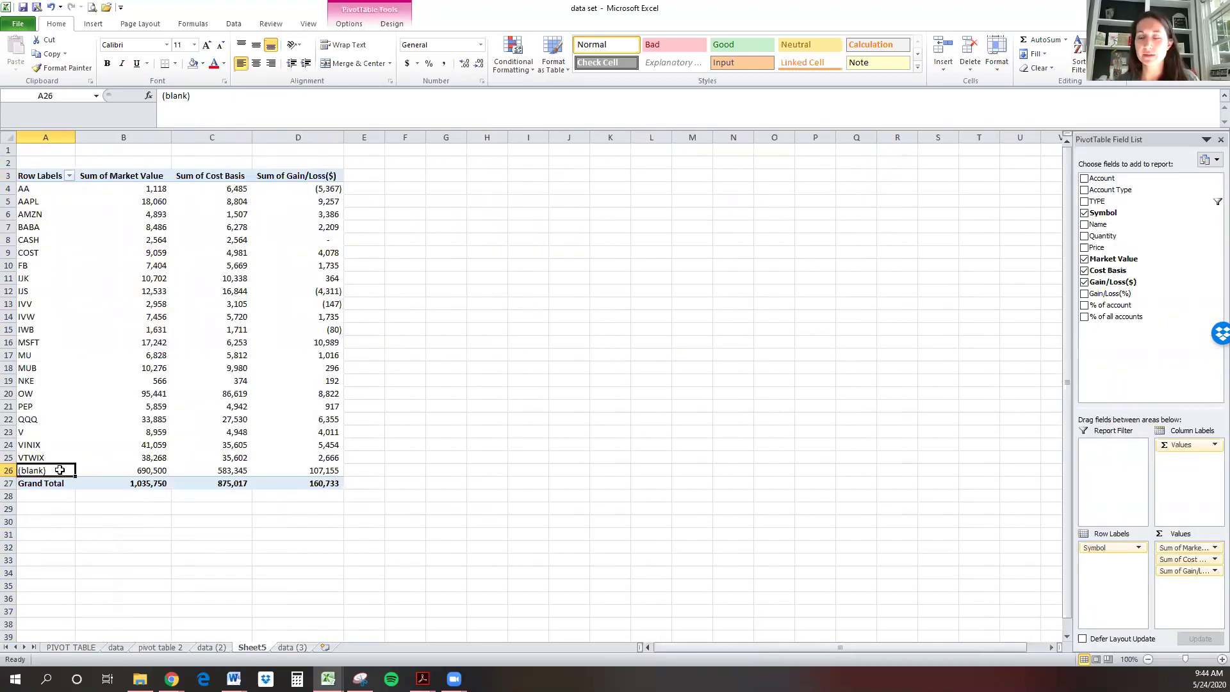
click(141, 483)
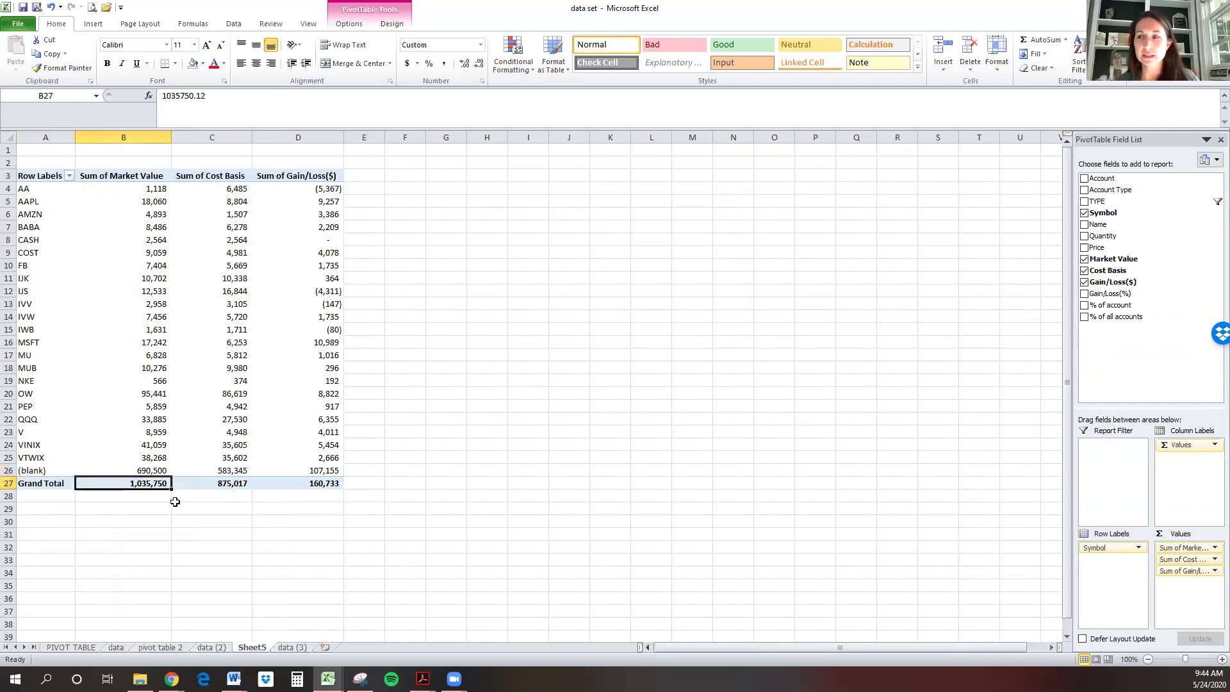
drag(155, 458, 155, 188)
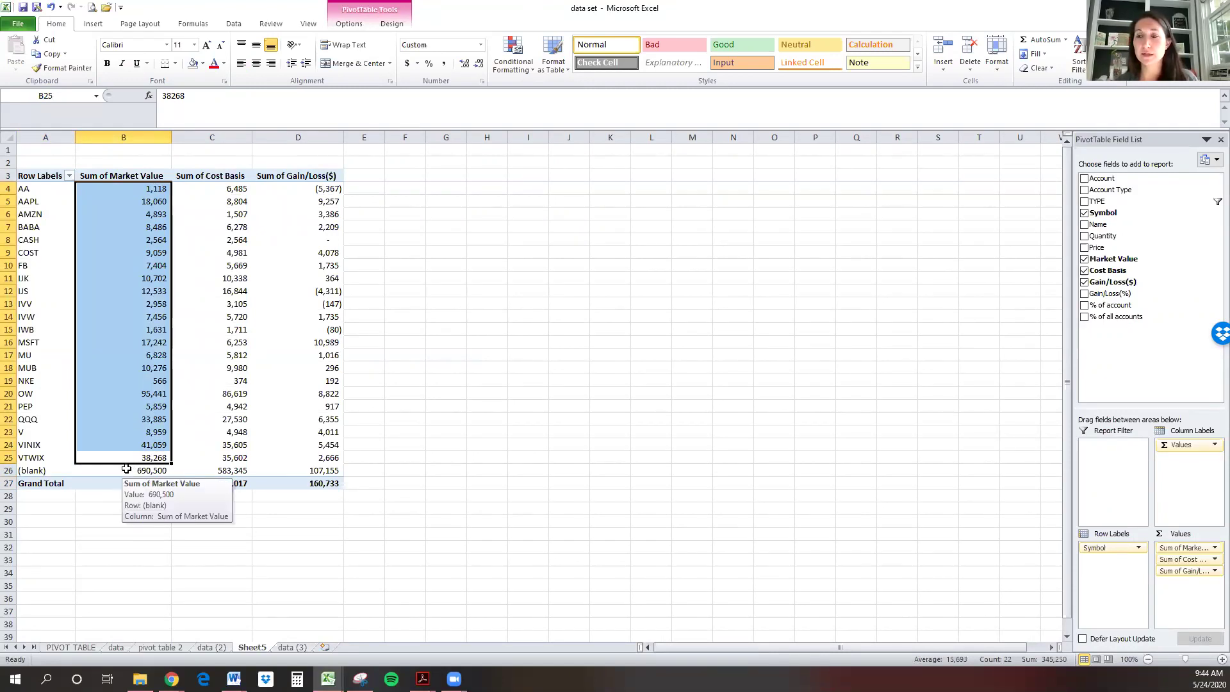
click(126, 470)
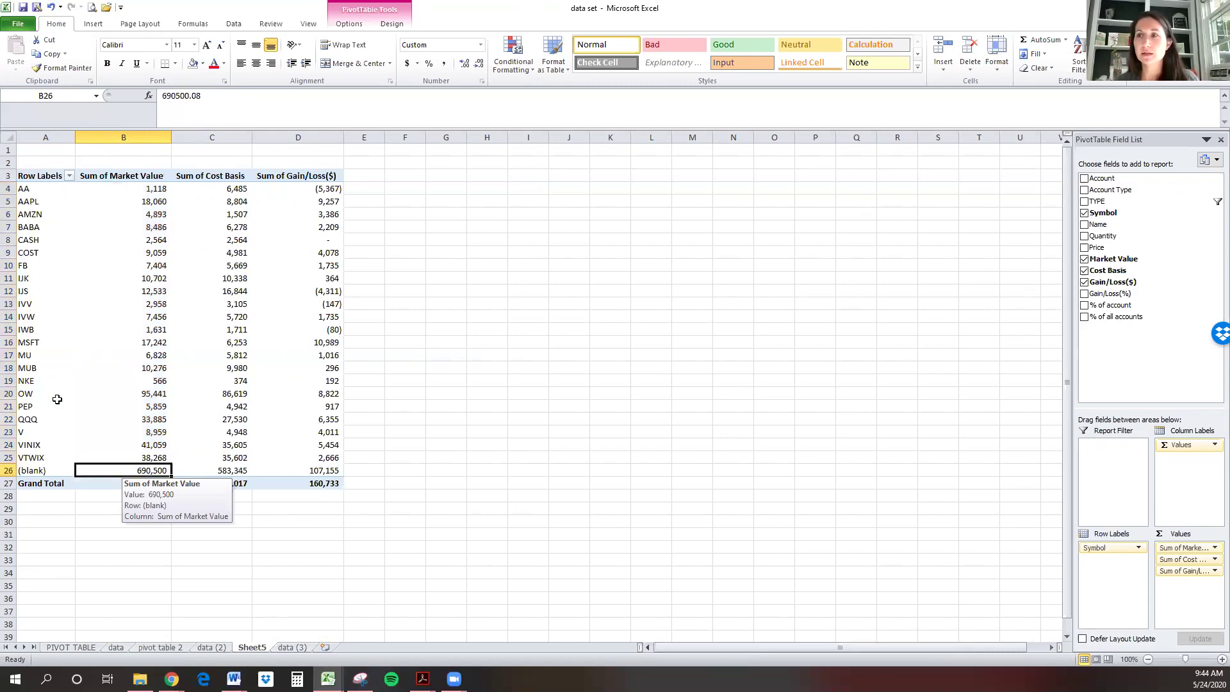
- Filter the (blank) item out of the Symbol row labels in the Sheet5 pivot table
click(69, 176)
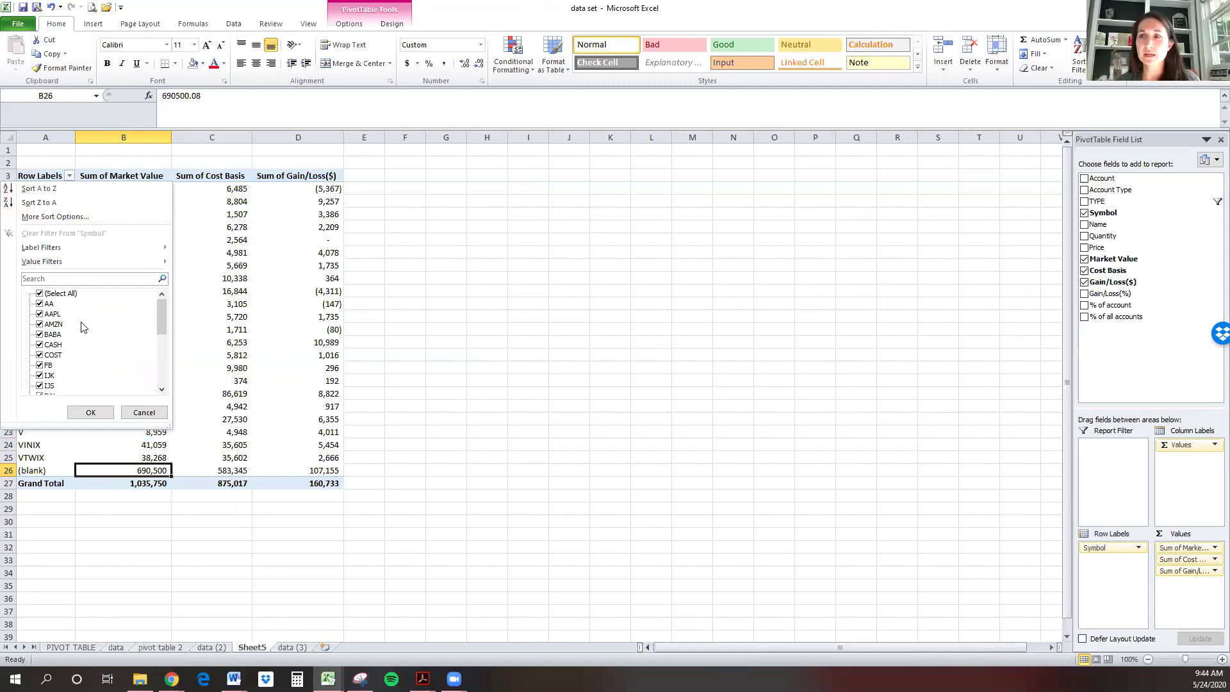
drag(158, 309, 162, 360)
click(39, 386)
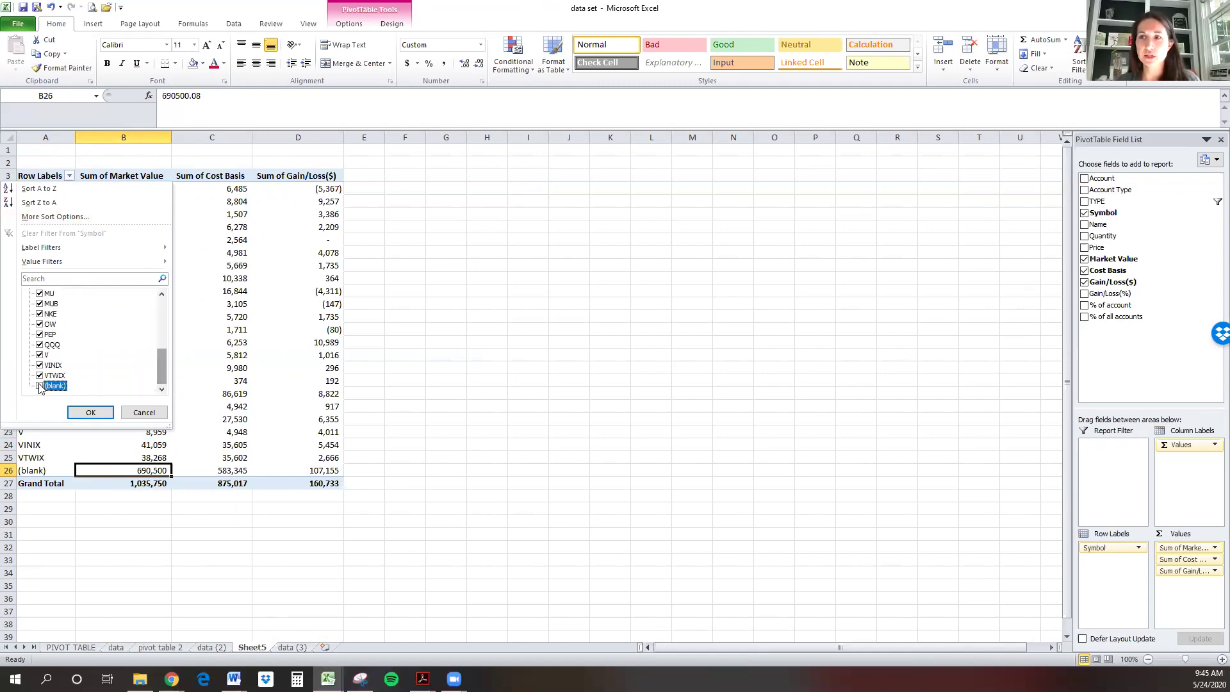
click(89, 413)
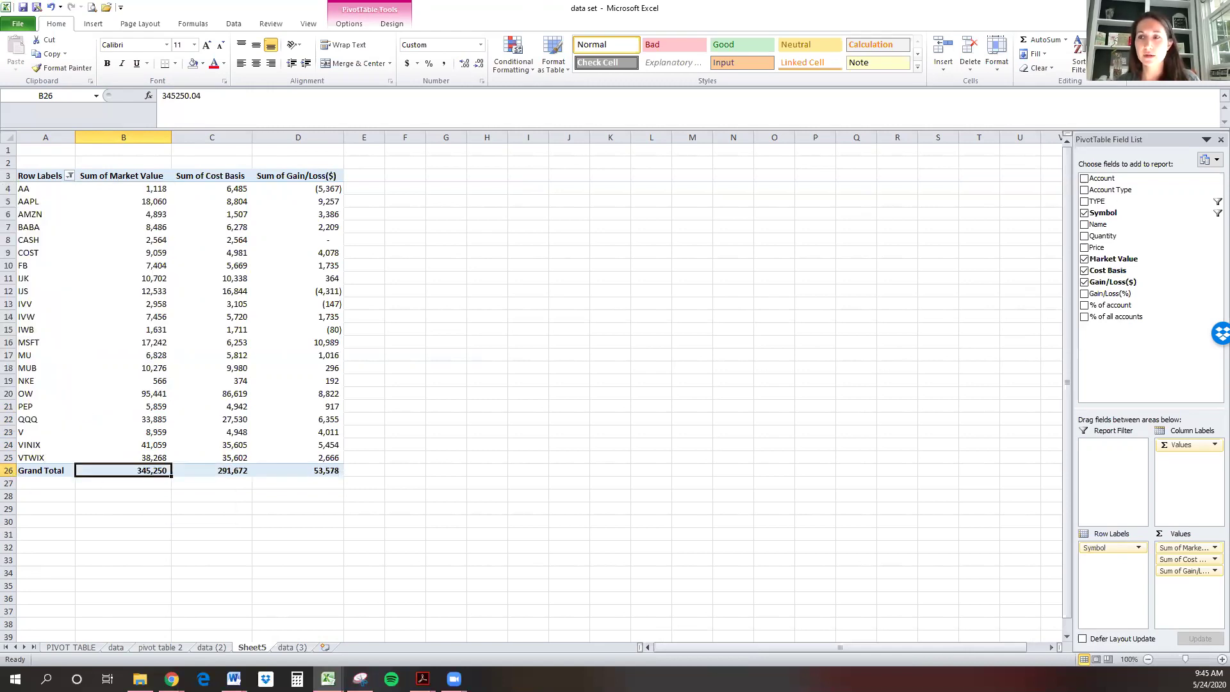
- Check the pivot's market value grand total against TOTAL FOR ALL ACCOUNTS in H40 of data (3), and review the symbols in D4:D40
click(9, 471)
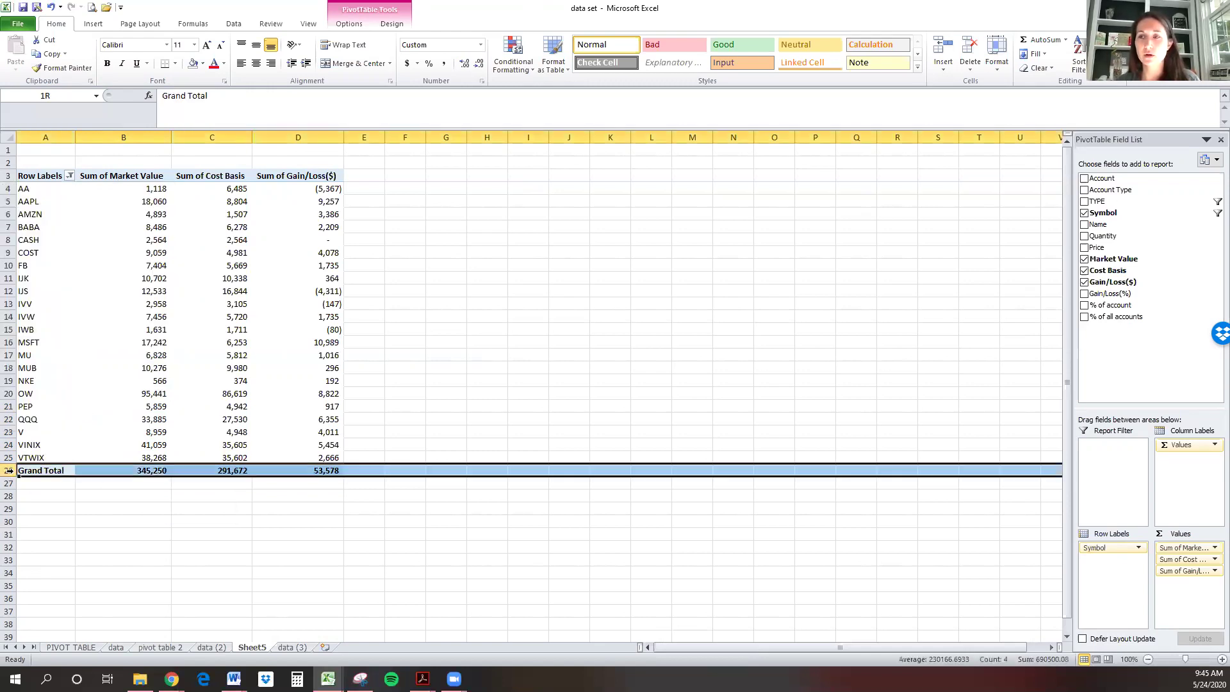
click(120, 472)
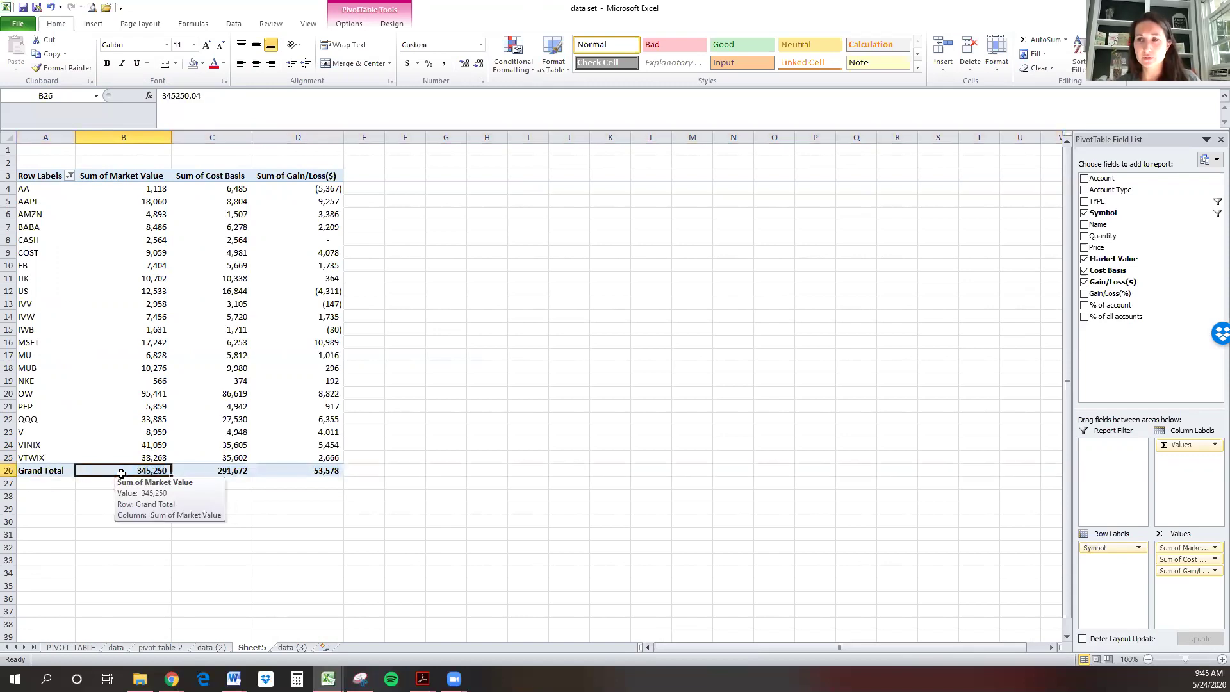
click(289, 648)
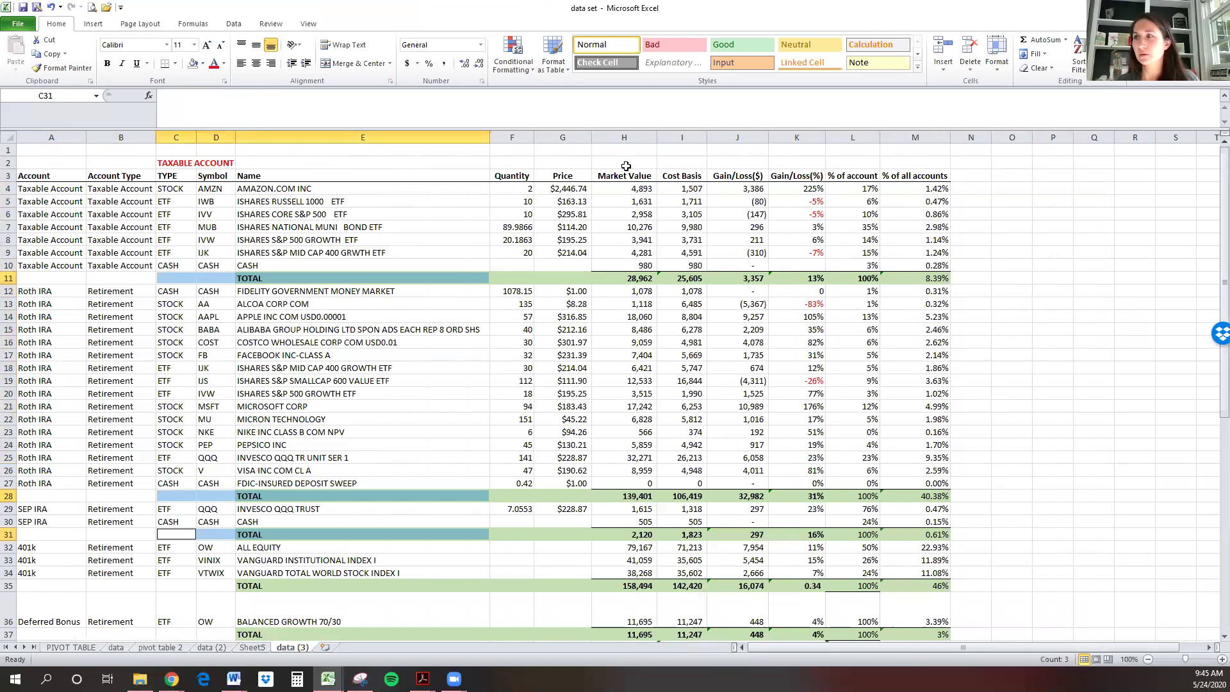
click(625, 137)
scroll(651, 362, down, 5)
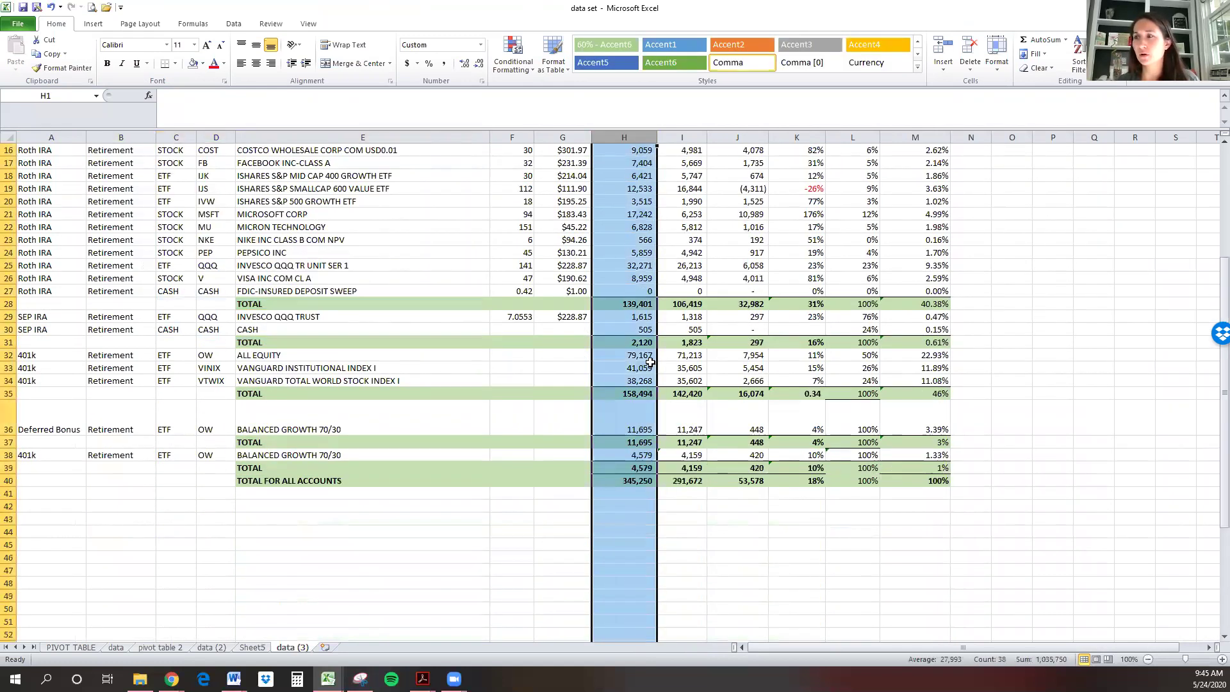
click(621, 481)
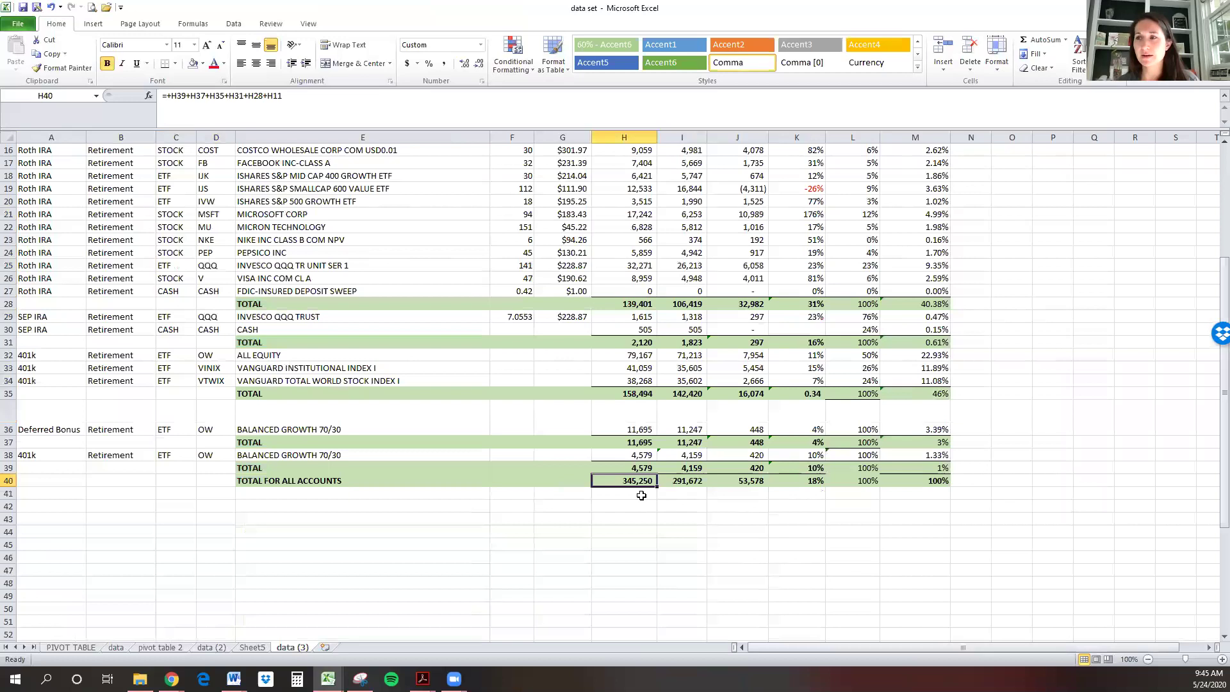
scroll(644, 487, up, 5)
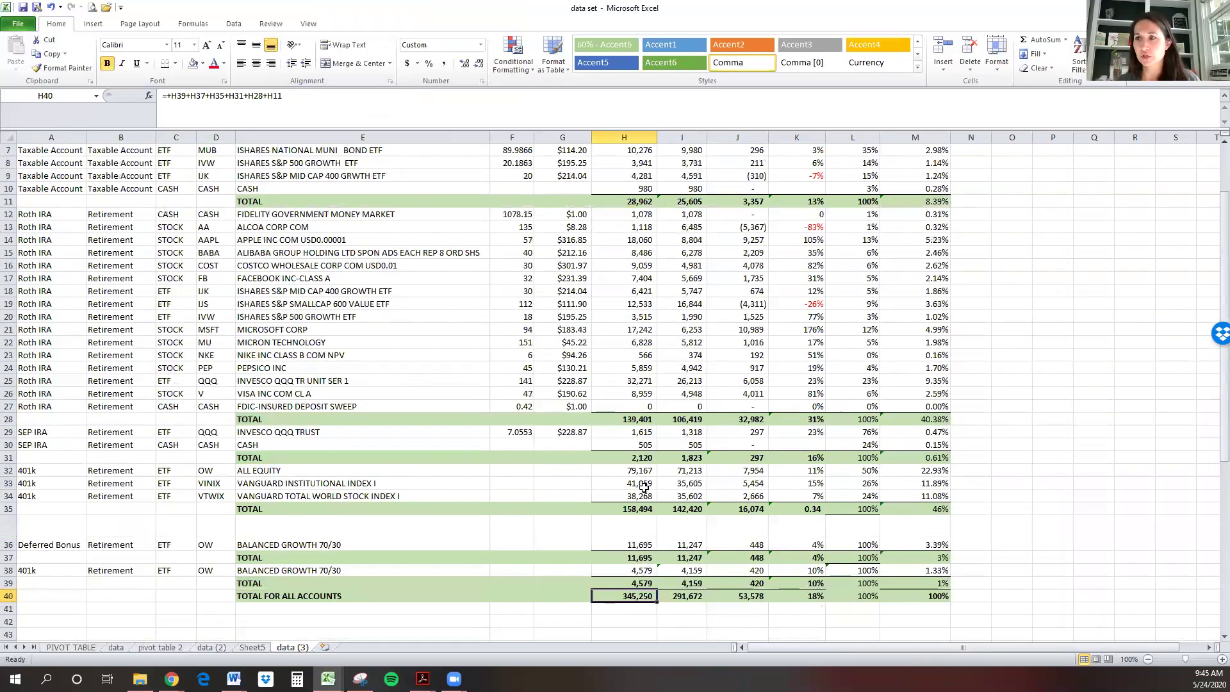
drag(215, 190, 207, 622)
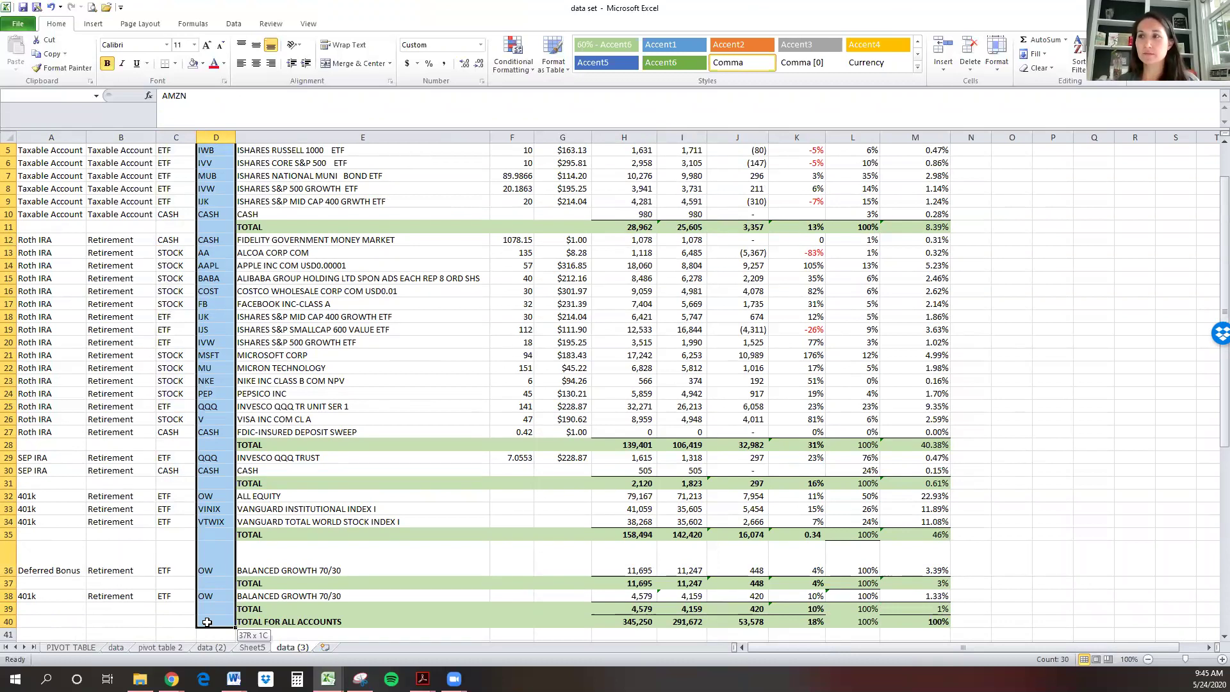
drag(207, 622, 208, 623)
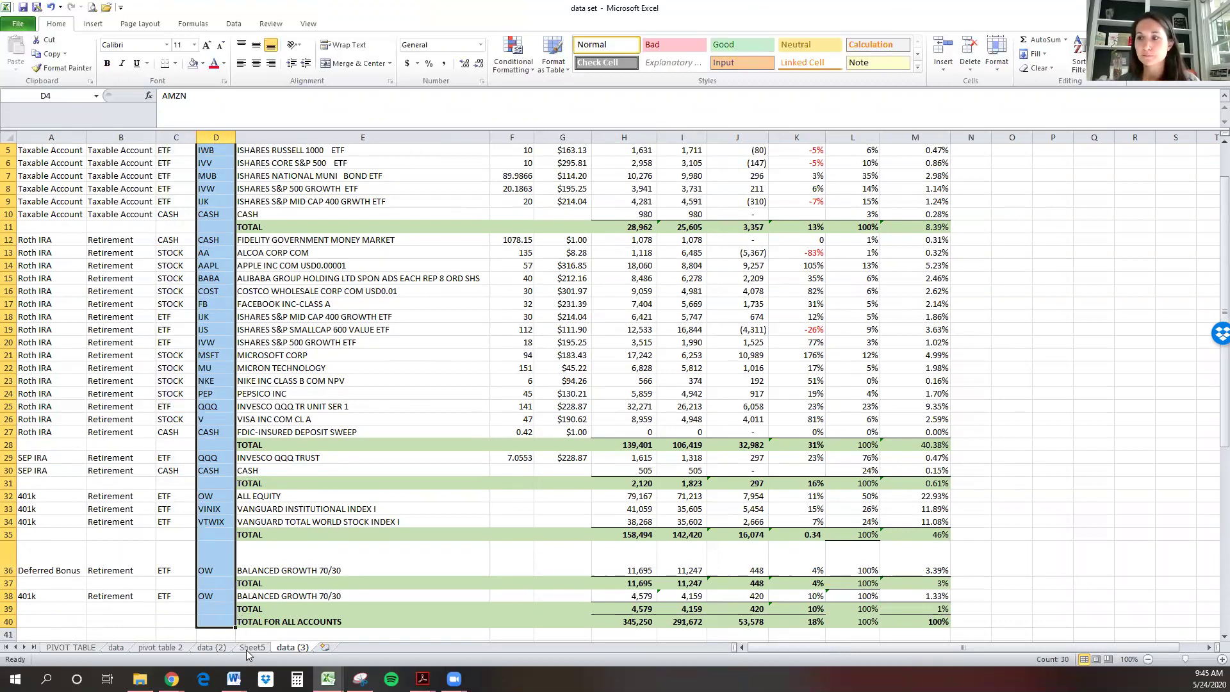
- Add TYPE above Symbol in the row labels of the Sheet5 pivot table
click(249, 647)
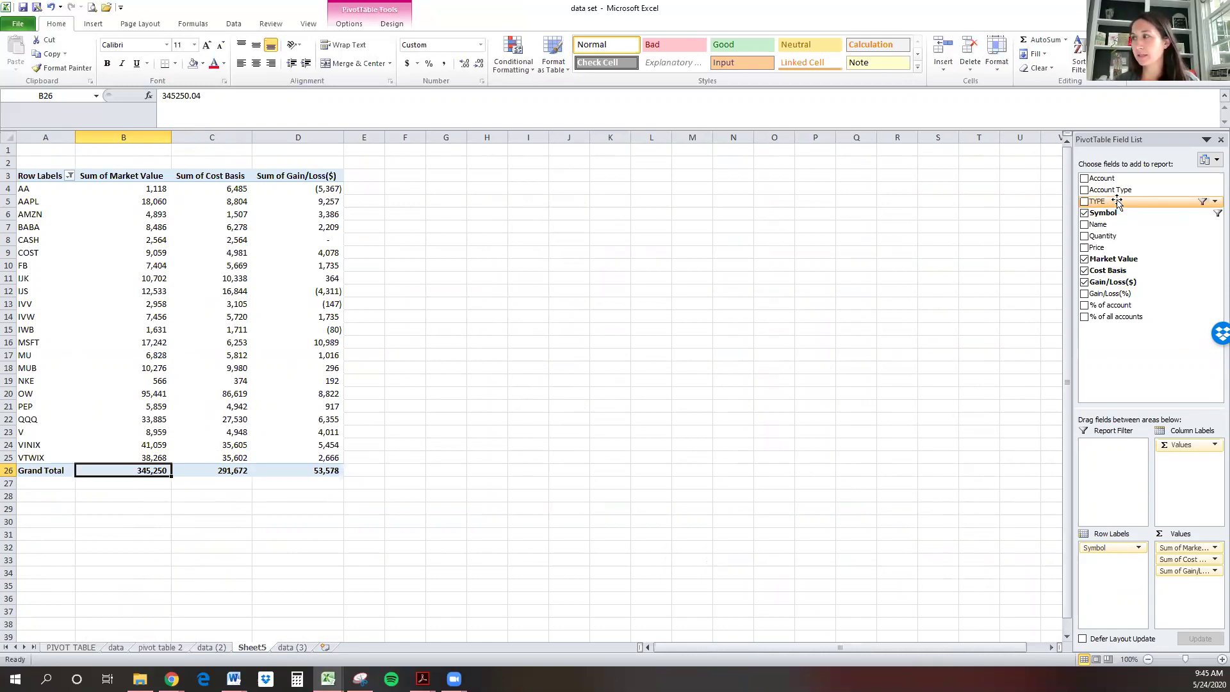
drag(1116, 203, 1112, 545)
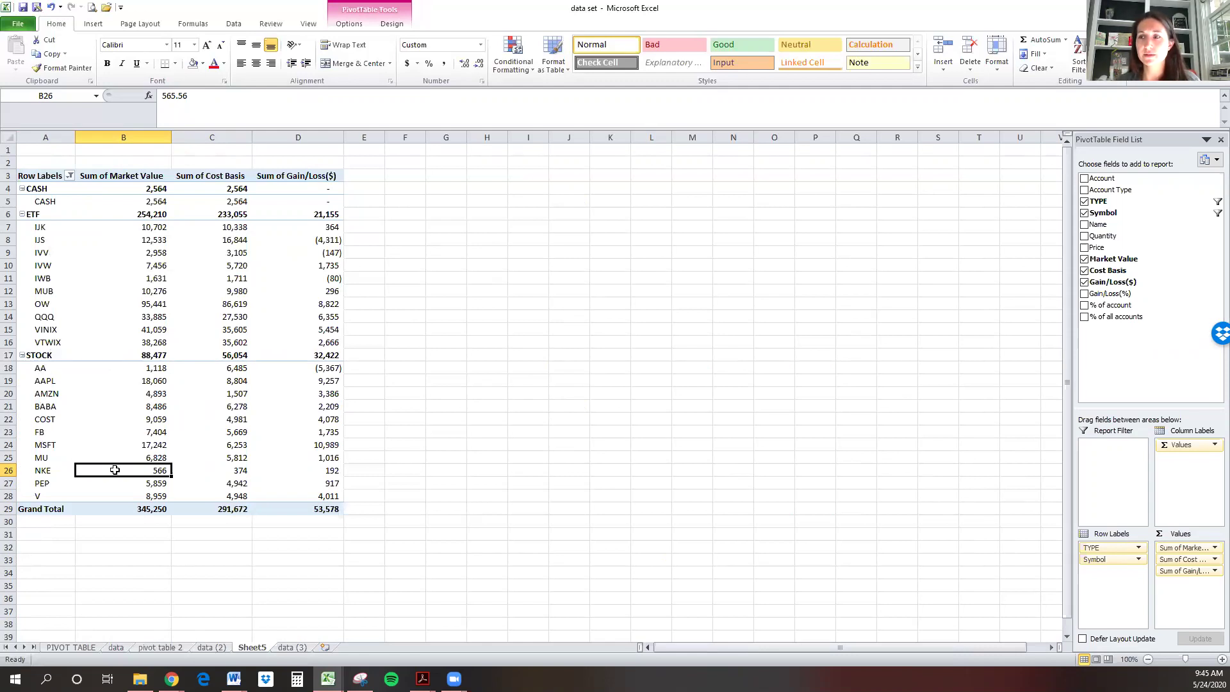
- On the data (3) sheet, examine how the STOCK entries in the TYPE column pair with the symbols in row 4 and rows 13 to 17
click(296, 648)
click(329, 442)
click(175, 134)
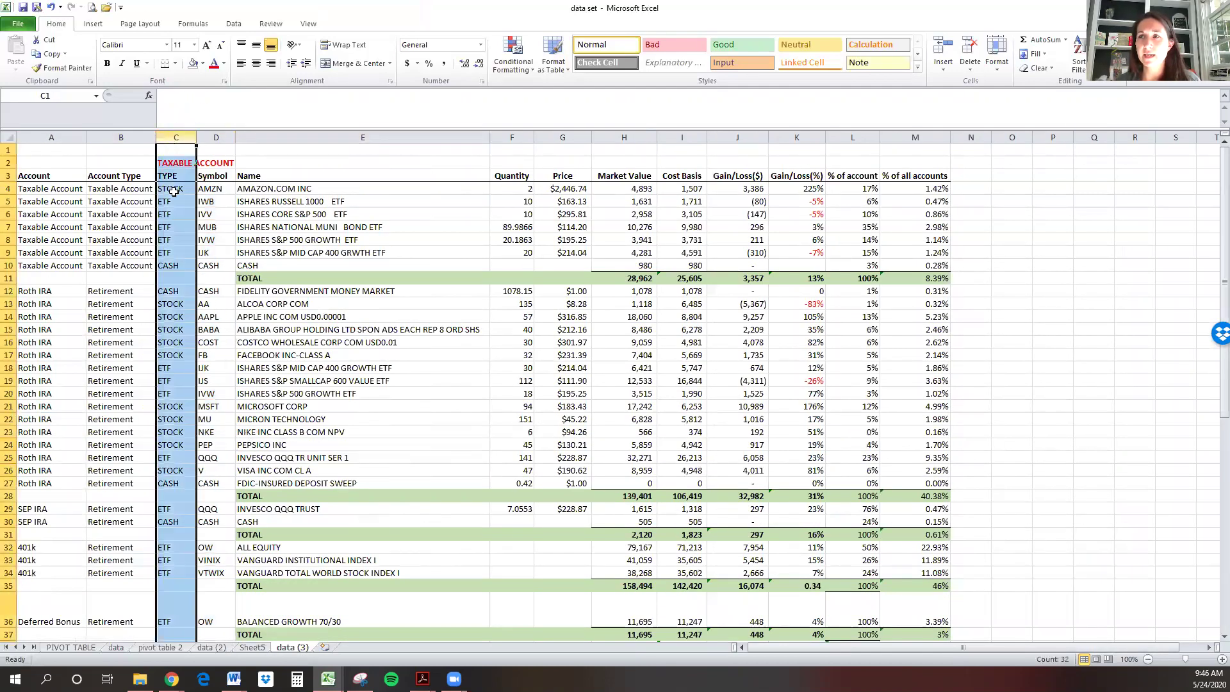
click(168, 189)
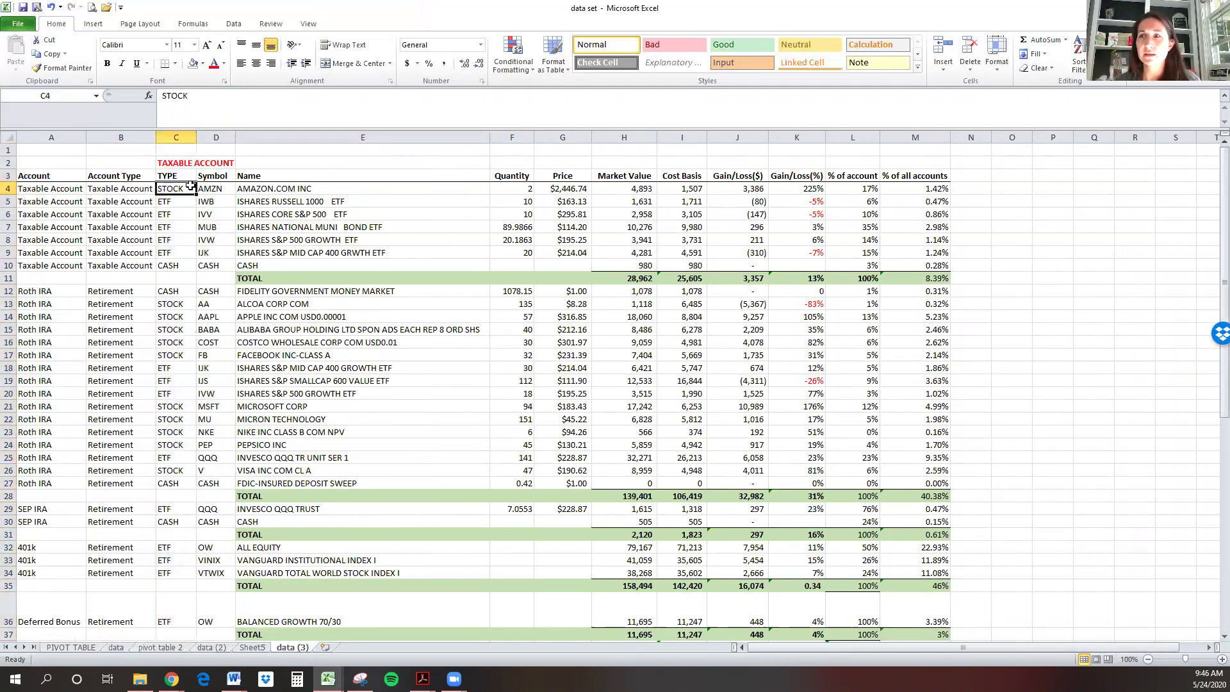
click(217, 187)
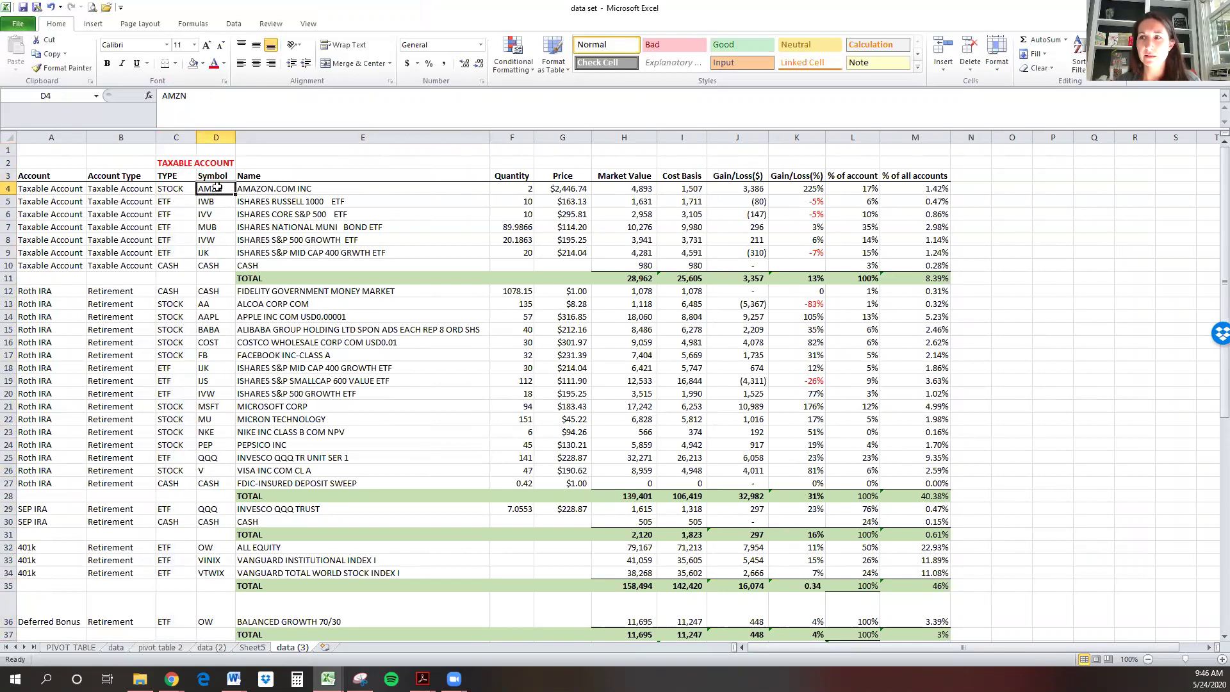
click(170, 188)
ctrl+click(164, 303)
drag(164, 304, 164, 354)
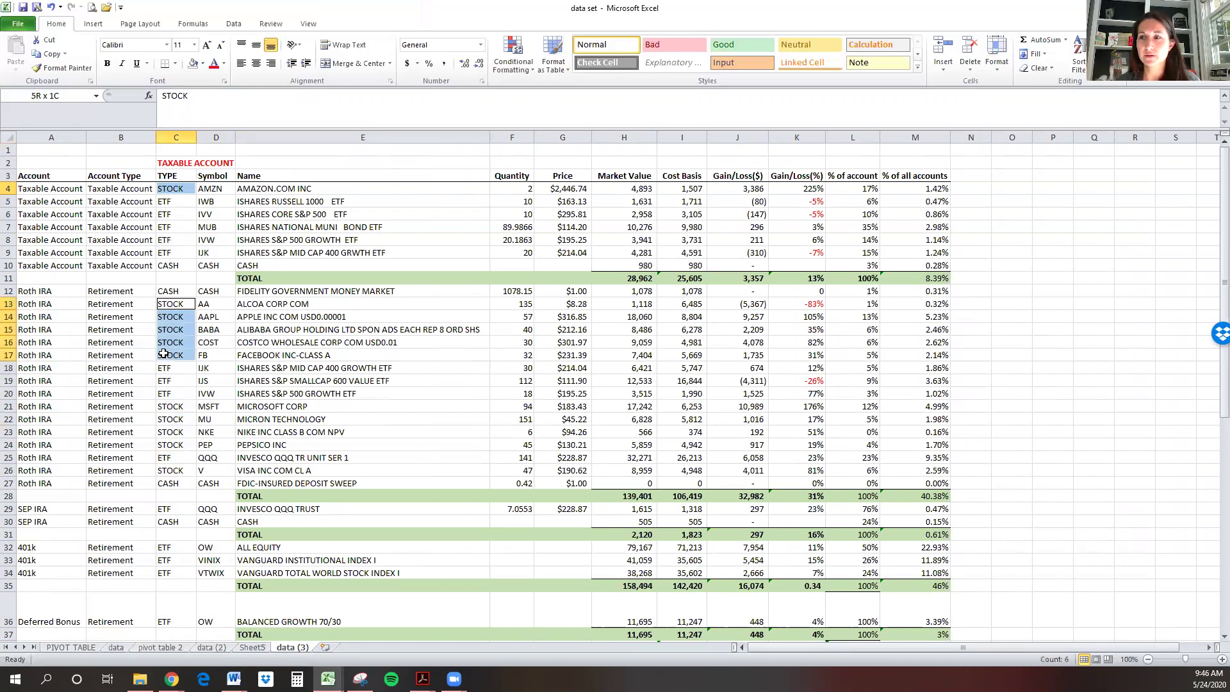
drag(213, 303, 212, 355)
ctrl+click(216, 188)
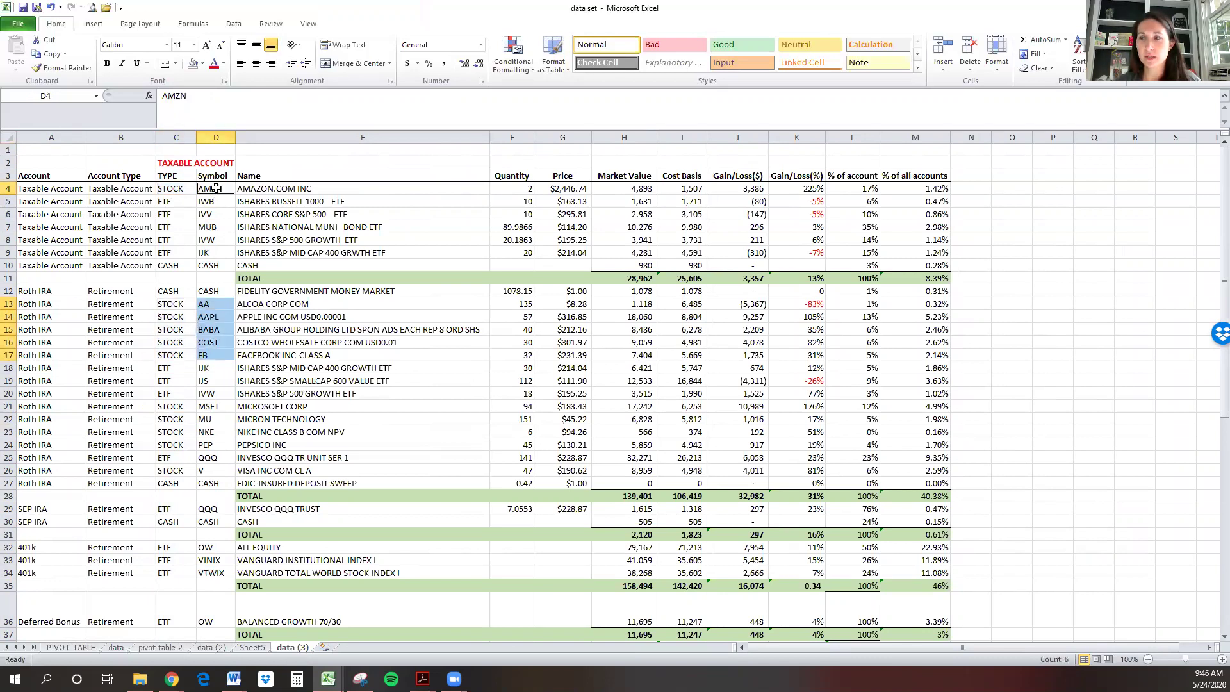
- Take TYPE out of the Sheet5 pivot table's row labels and make it the report filter, keeping Symbol as the row label
click(243, 647)
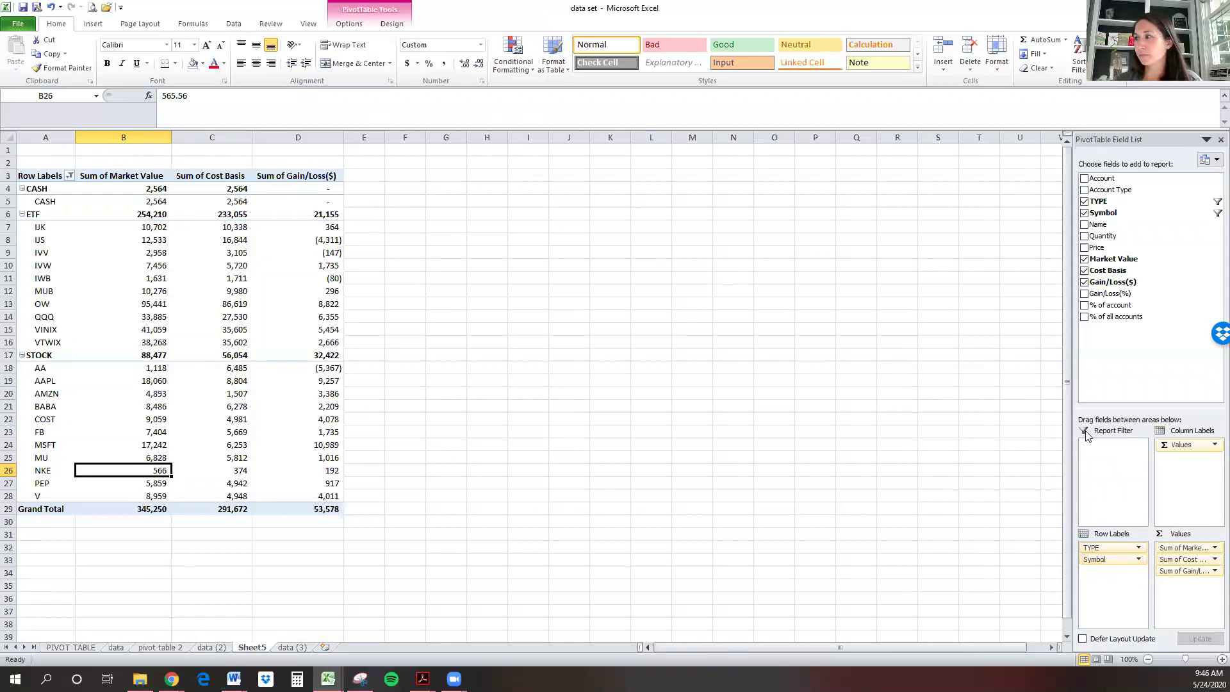
drag(1097, 548, 1105, 365)
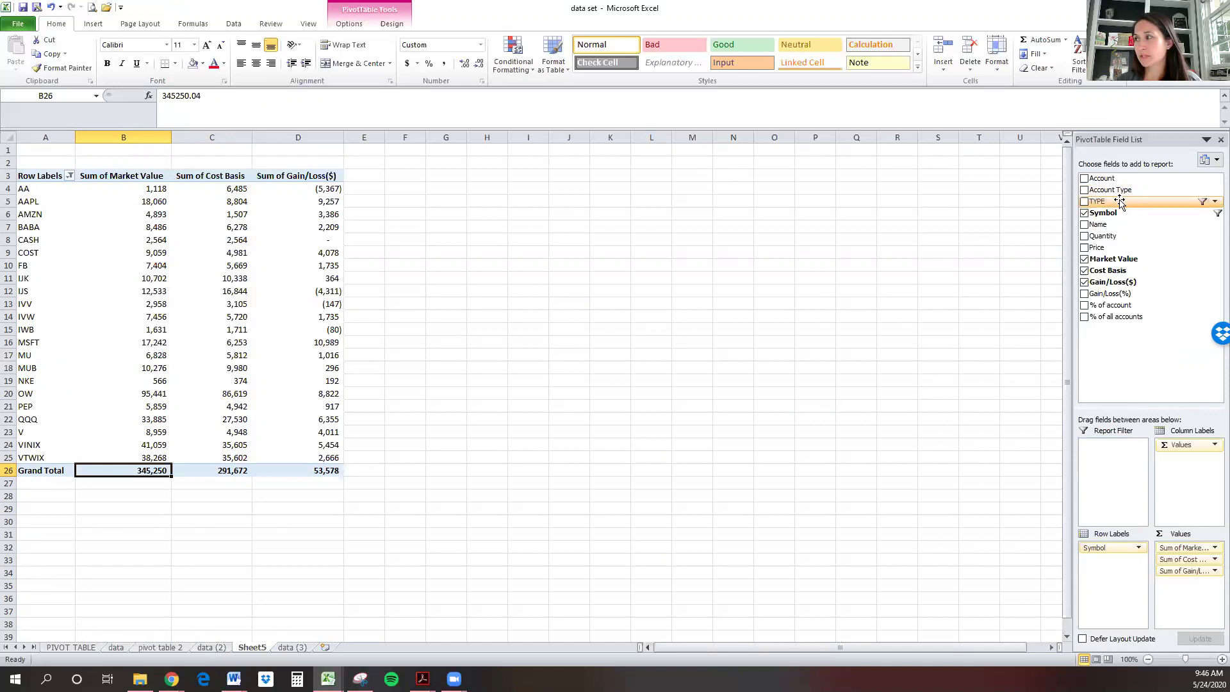
drag(1119, 204, 1114, 464)
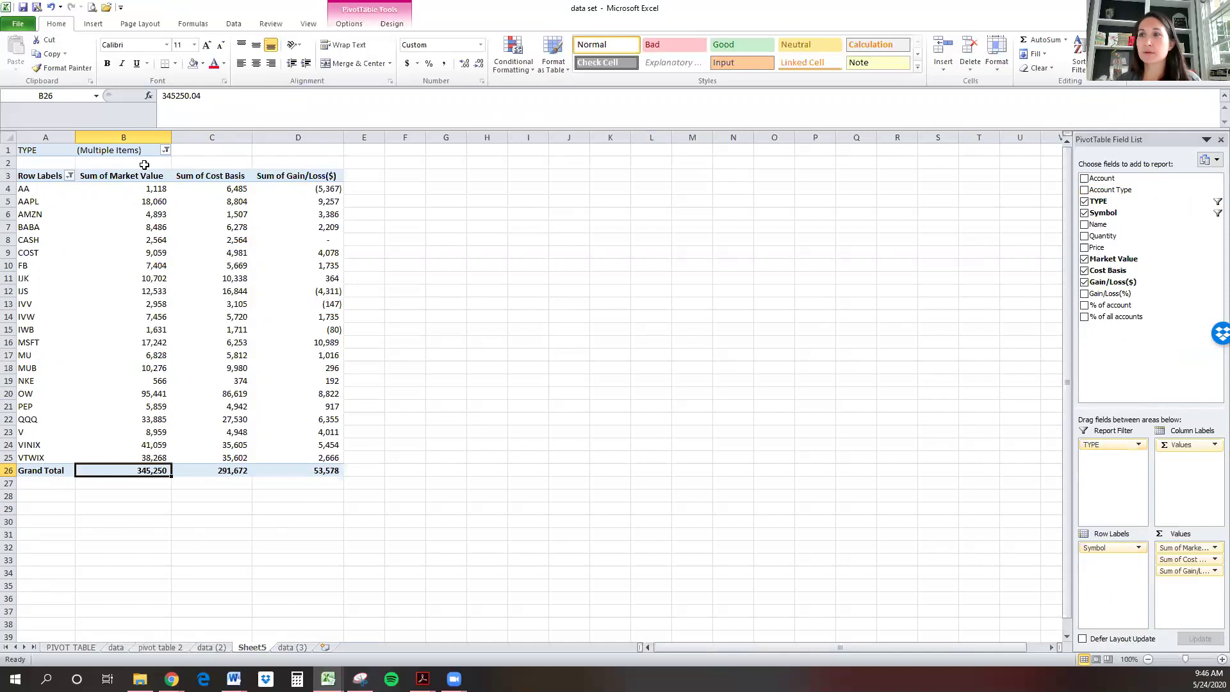
- Set the TYPE report filter to show only ETF by excluding CASH and STOCK
click(166, 150)
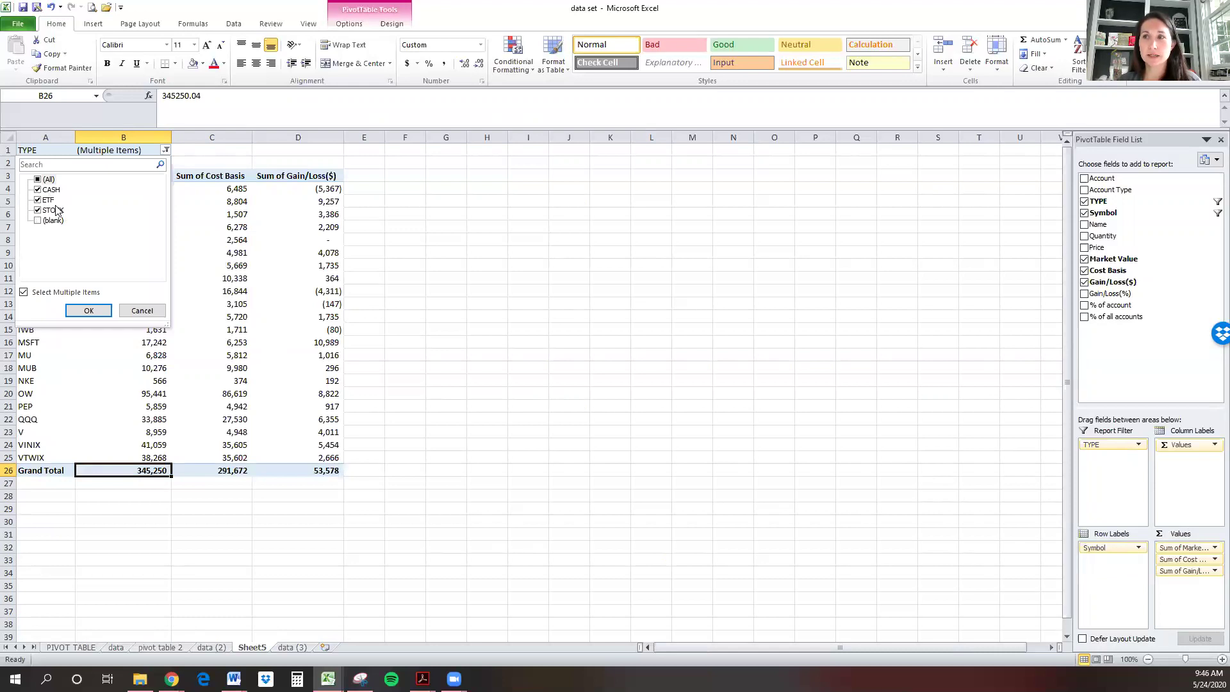
click(37, 190)
click(37, 211)
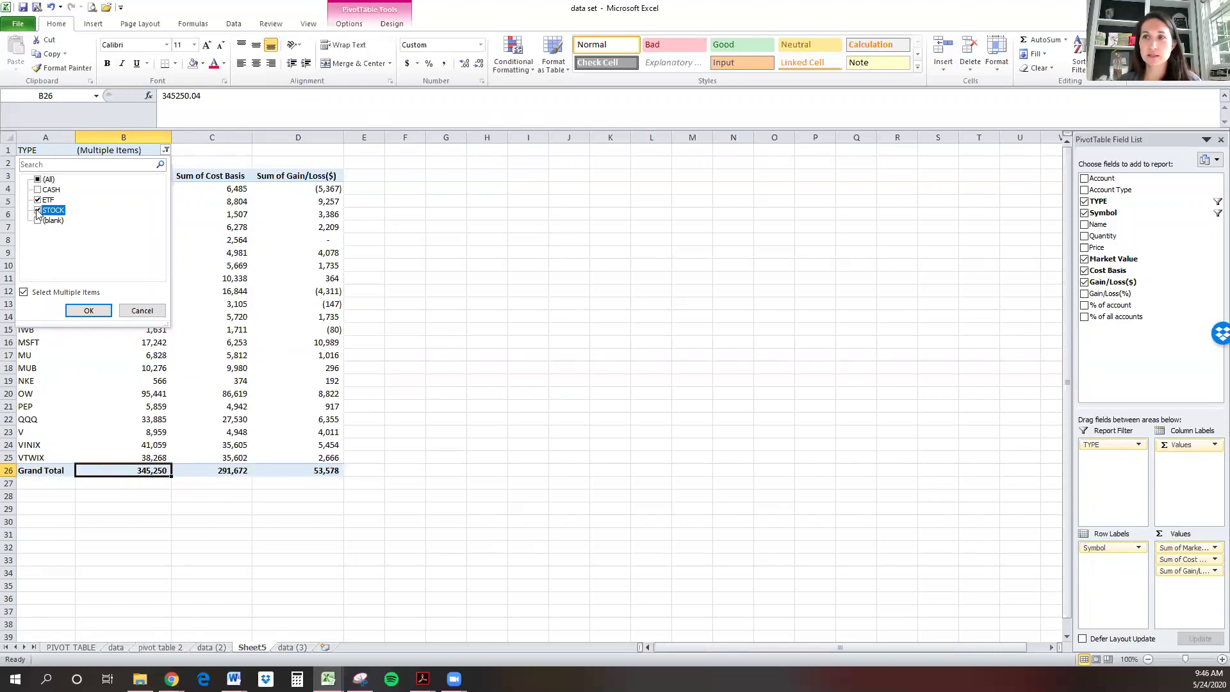
click(87, 311)
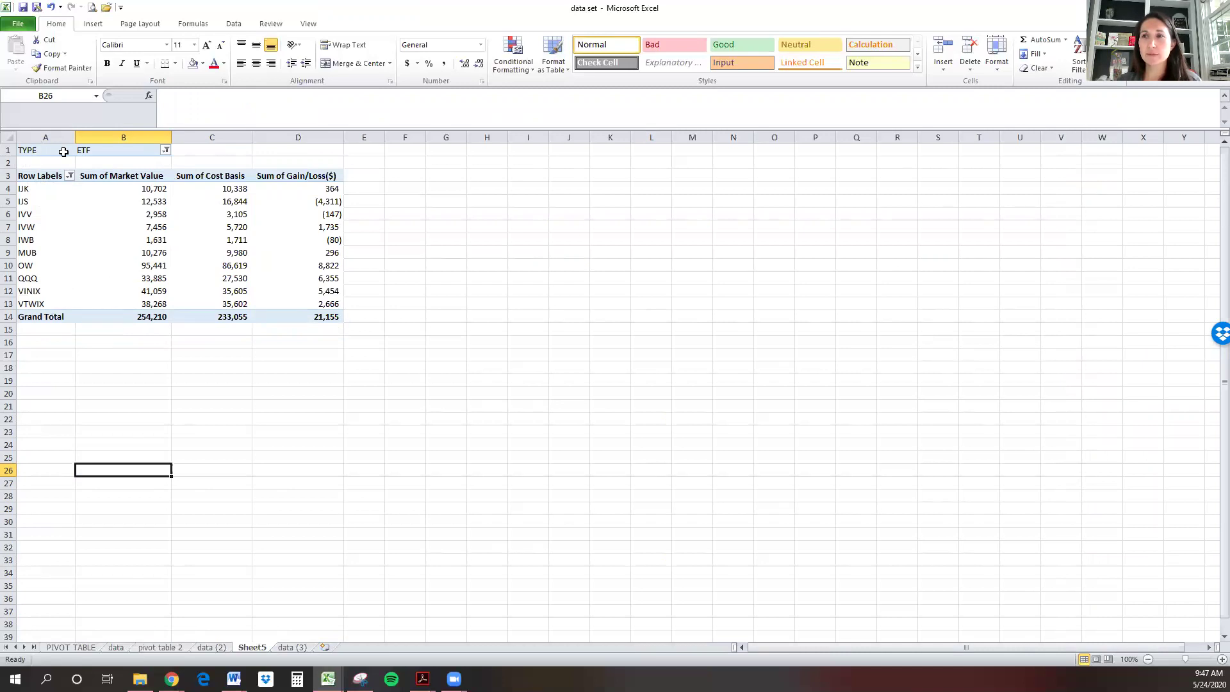
click(59, 215)
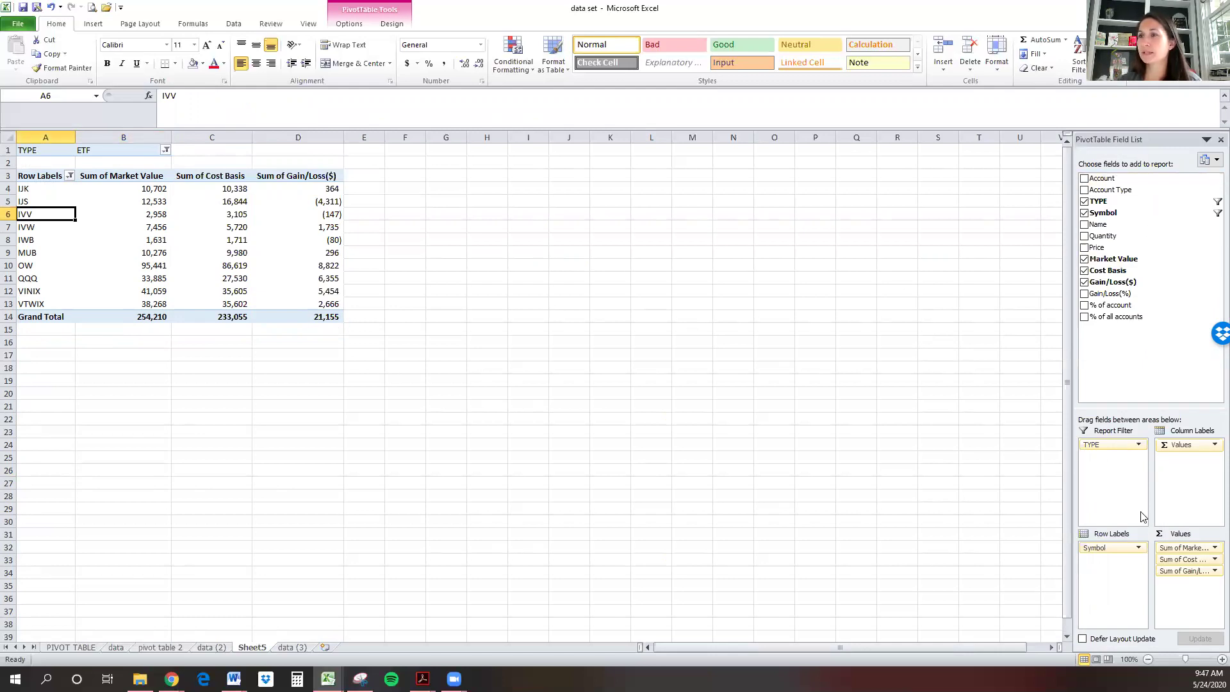
click(220, 381)
click(91, 241)
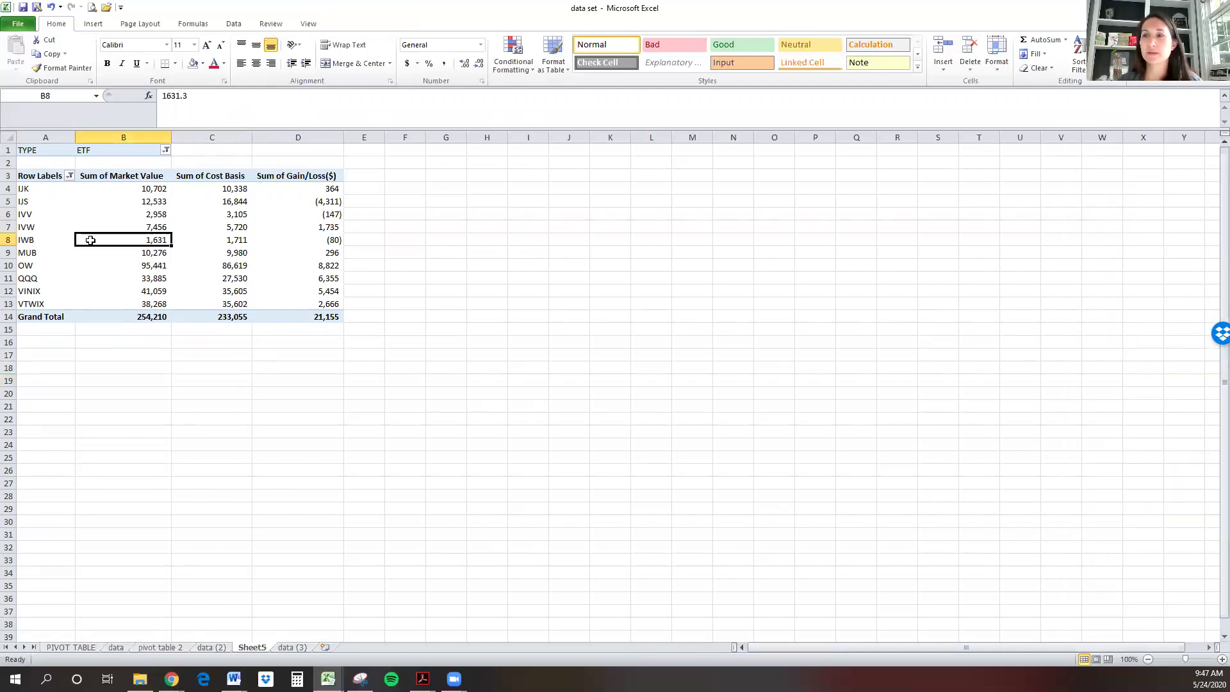
- Apply a light PivotTable style with blue text and blue column borders to the Sheet5 pivot table
click(519, 246)
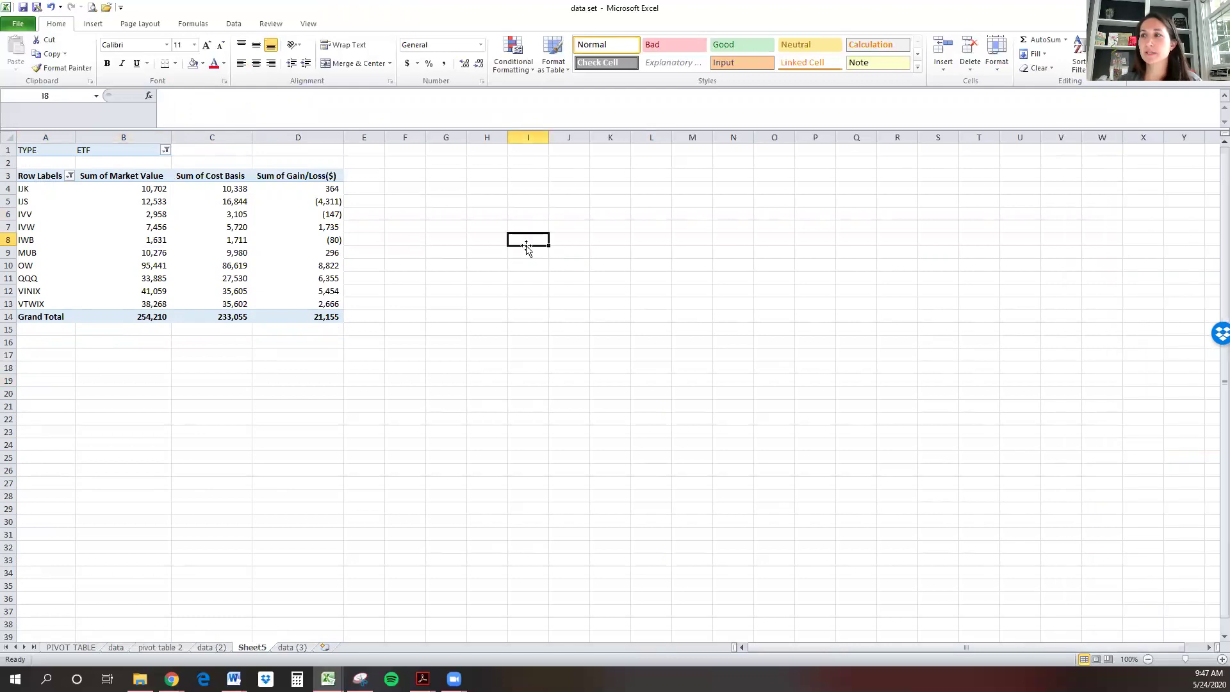
click(99, 238)
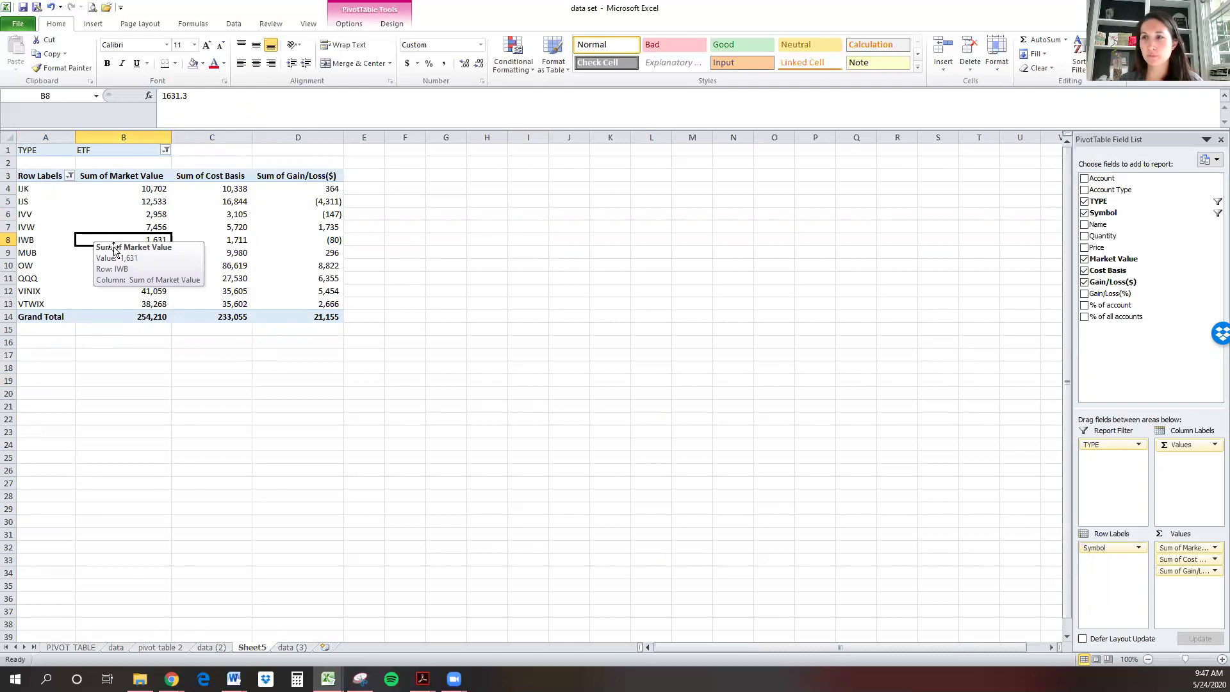
click(352, 25)
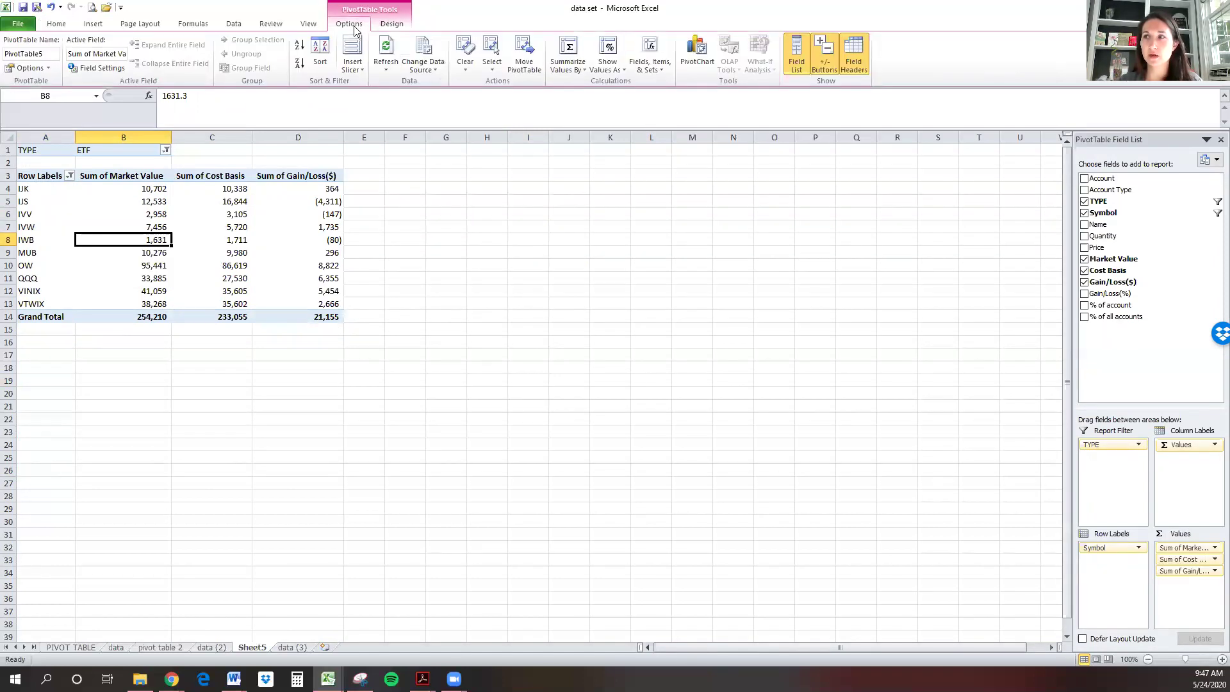
click(392, 24)
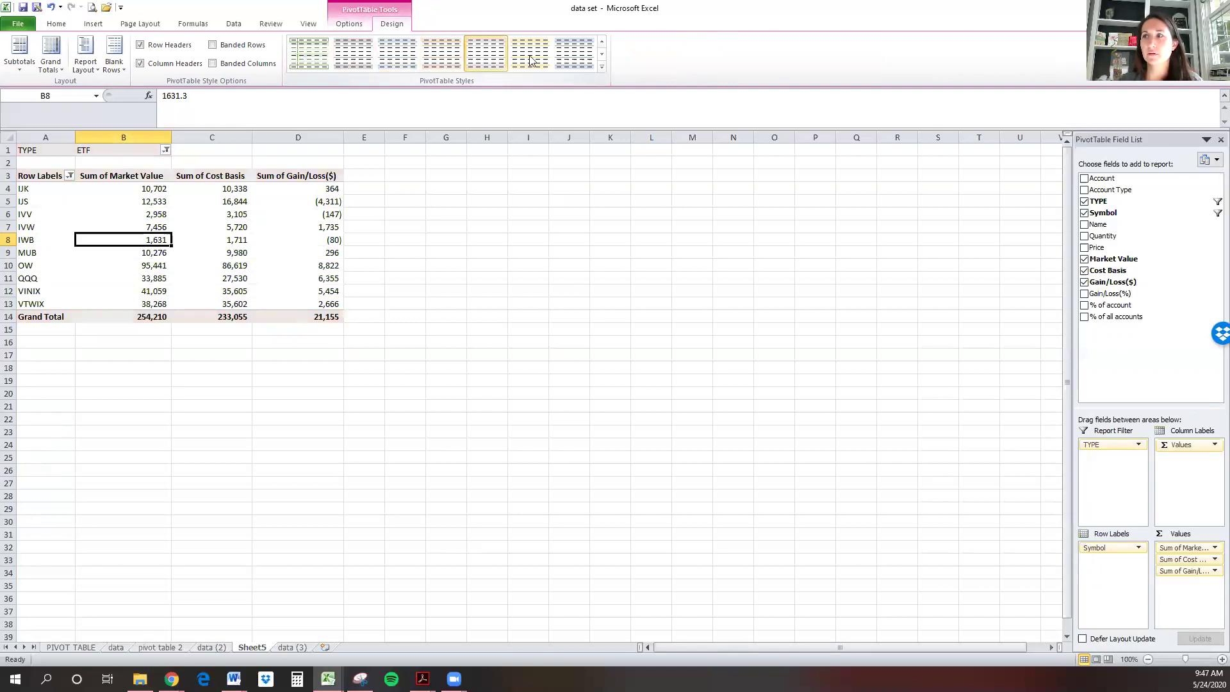
click(601, 54)
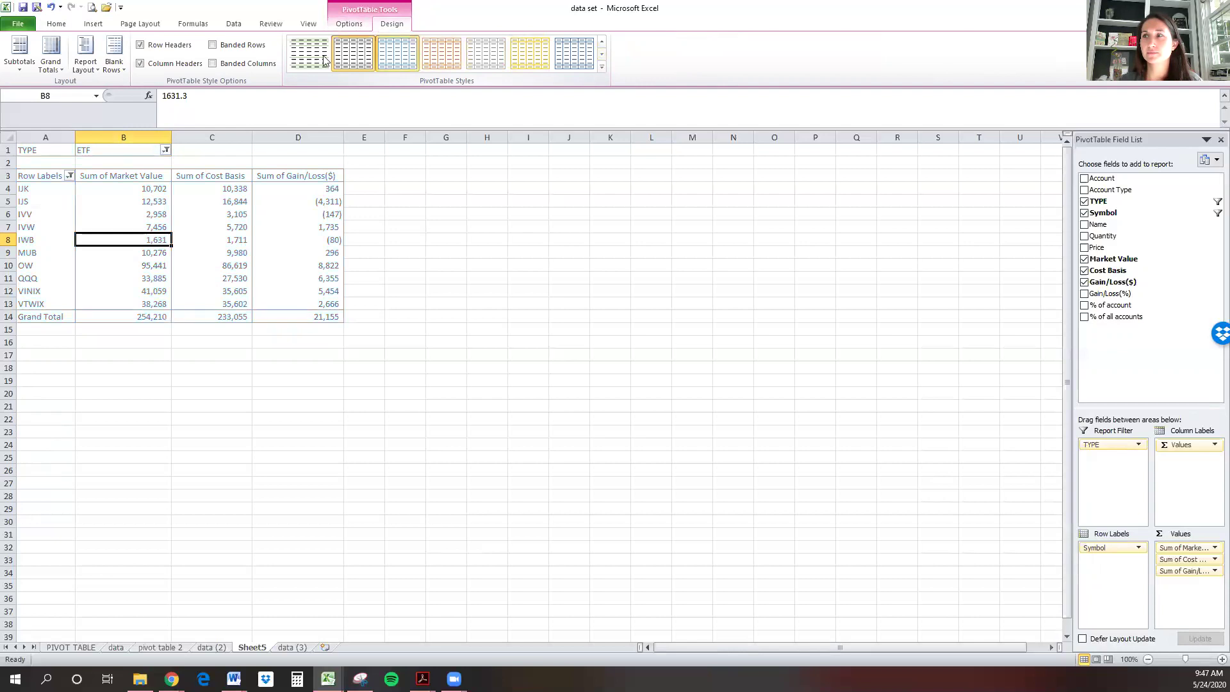
click(574, 55)
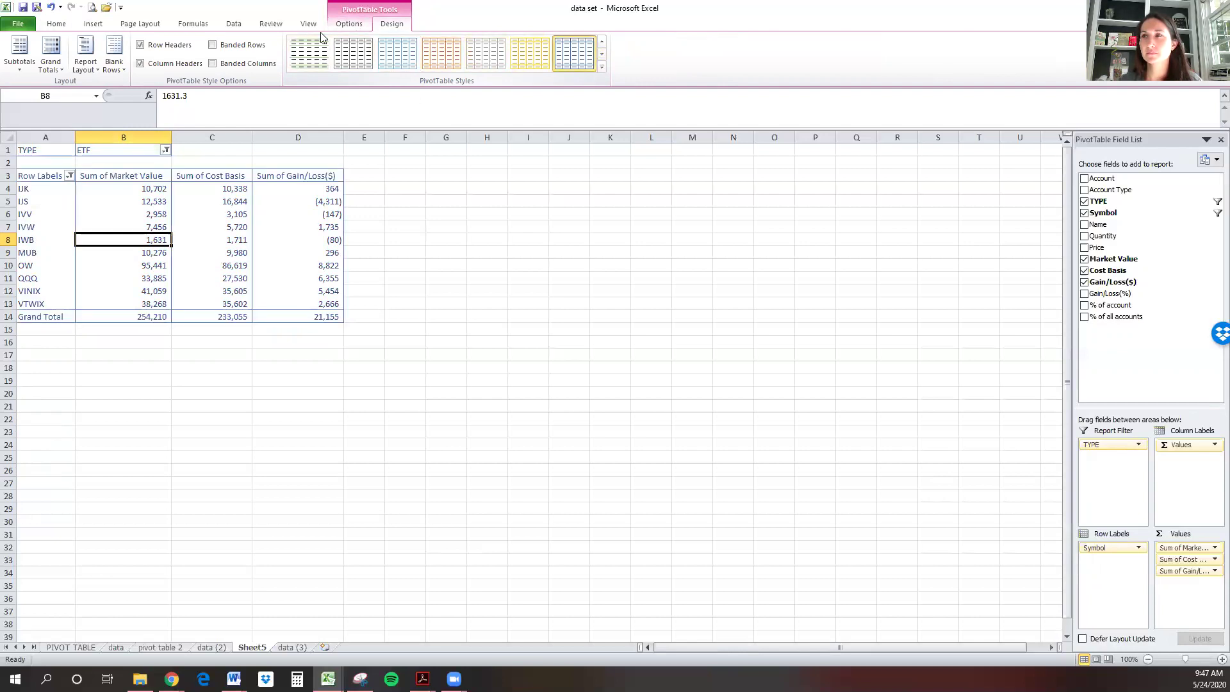
click(349, 24)
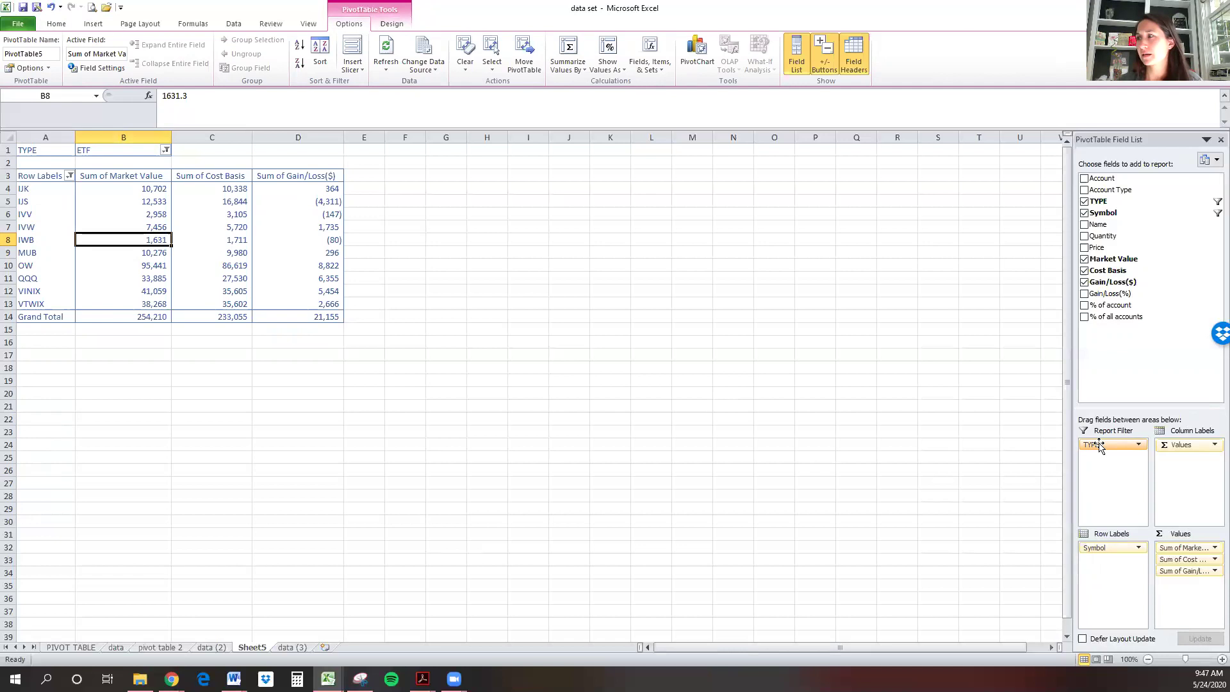
- Move TYPE from the report filter into the row labels below Symbol, and toggle the TYPE subtotal off and back on
drag(1100, 447, 1110, 571)
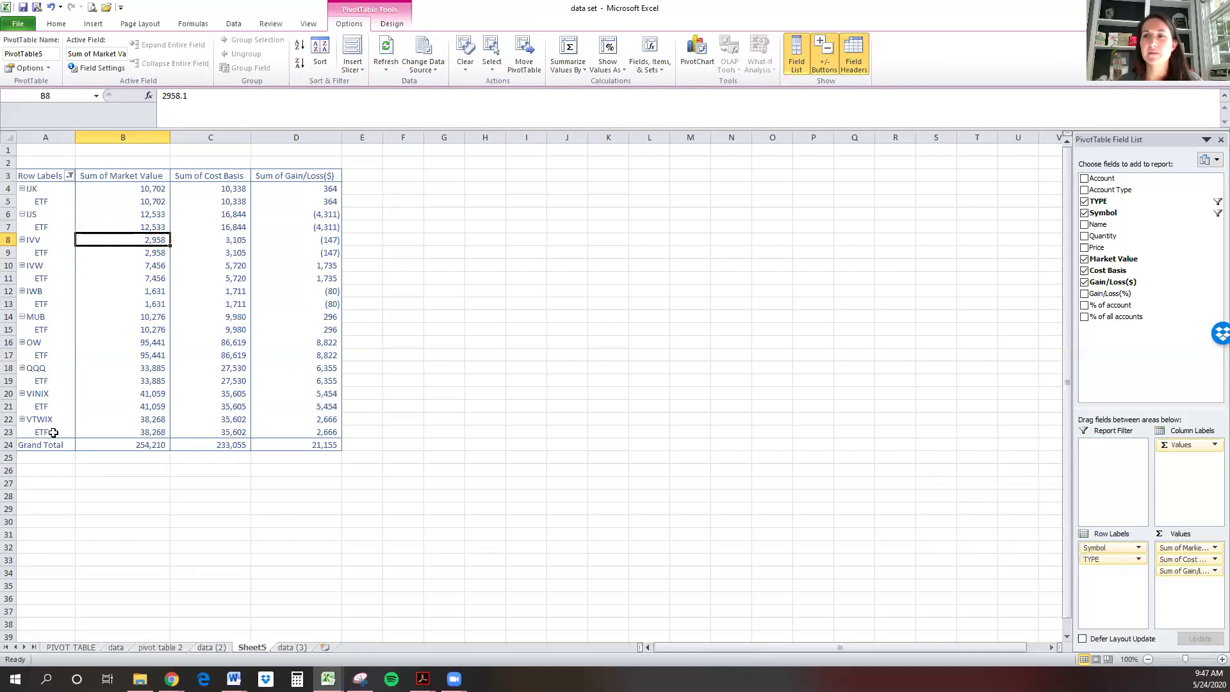
click(30, 224)
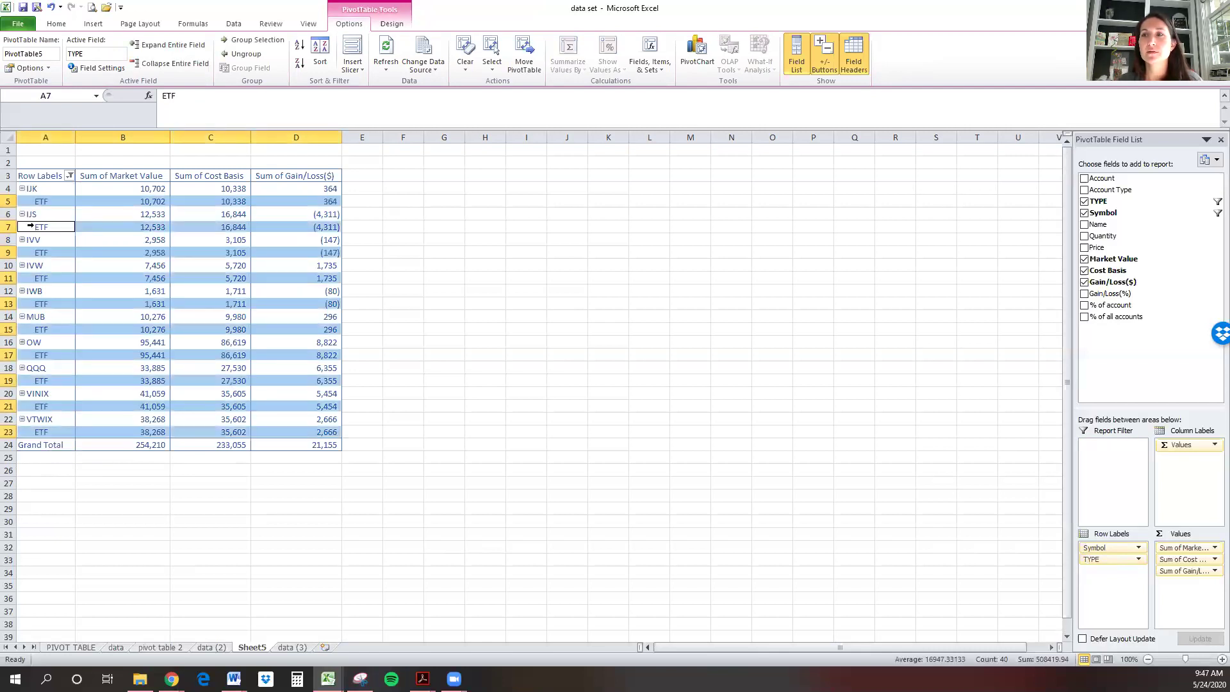
right_click(35, 228)
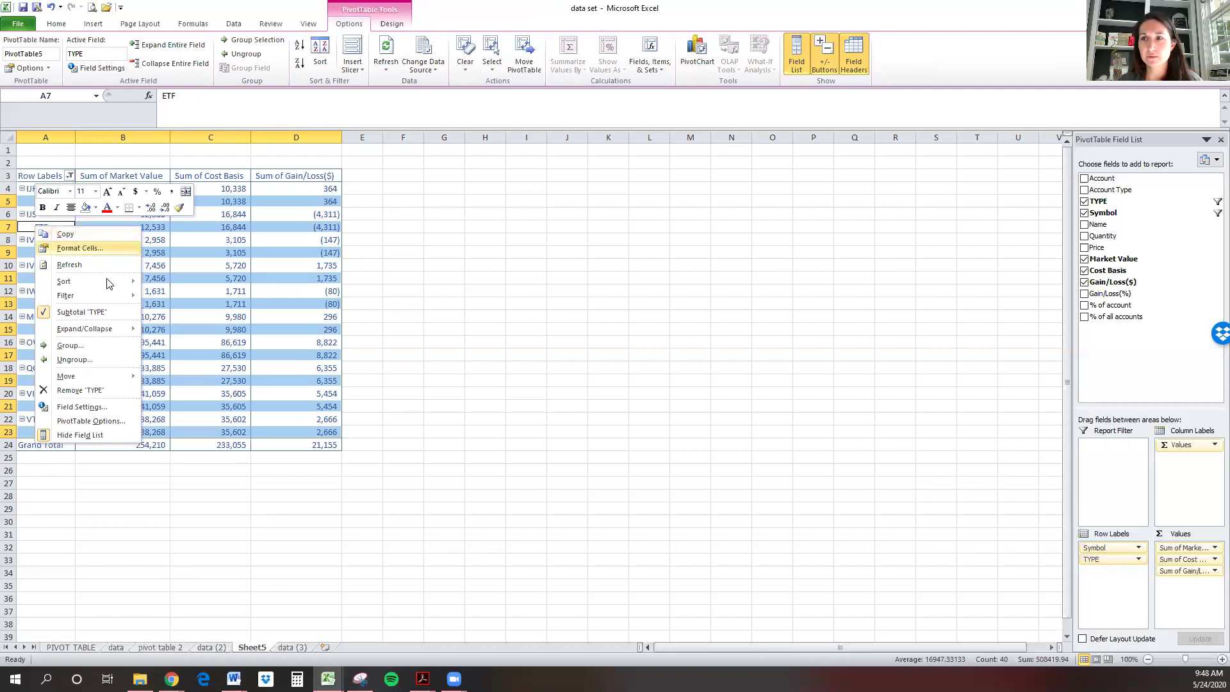
click(114, 314)
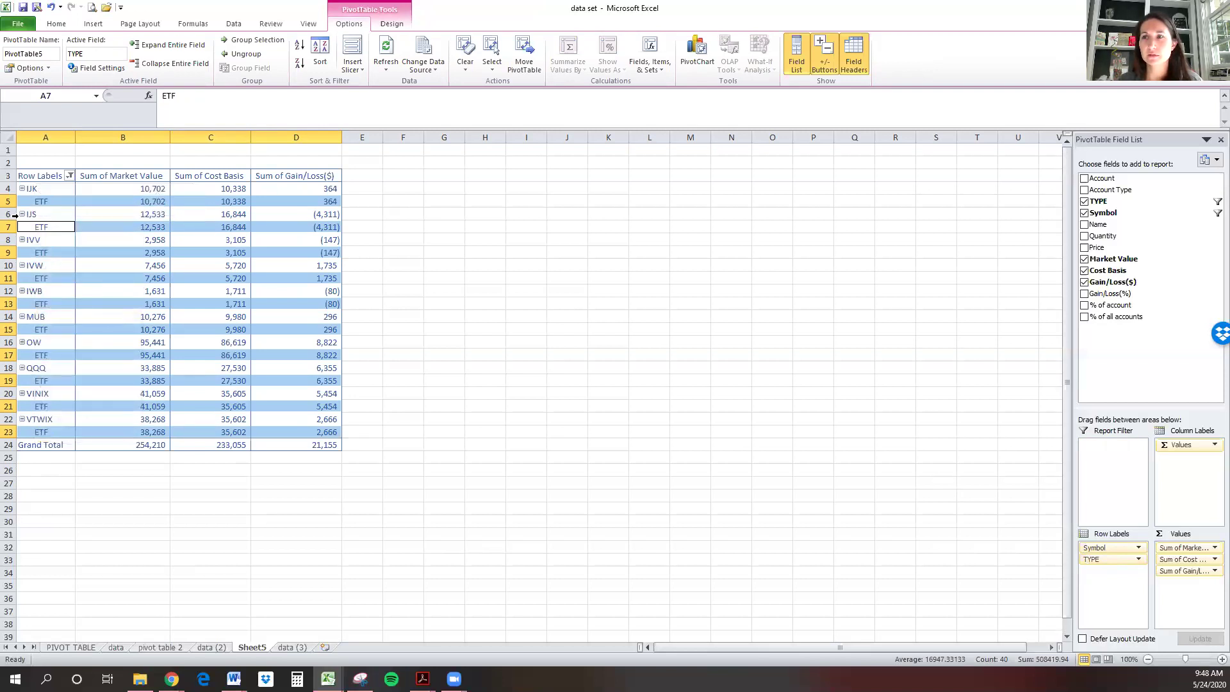
click(25, 214)
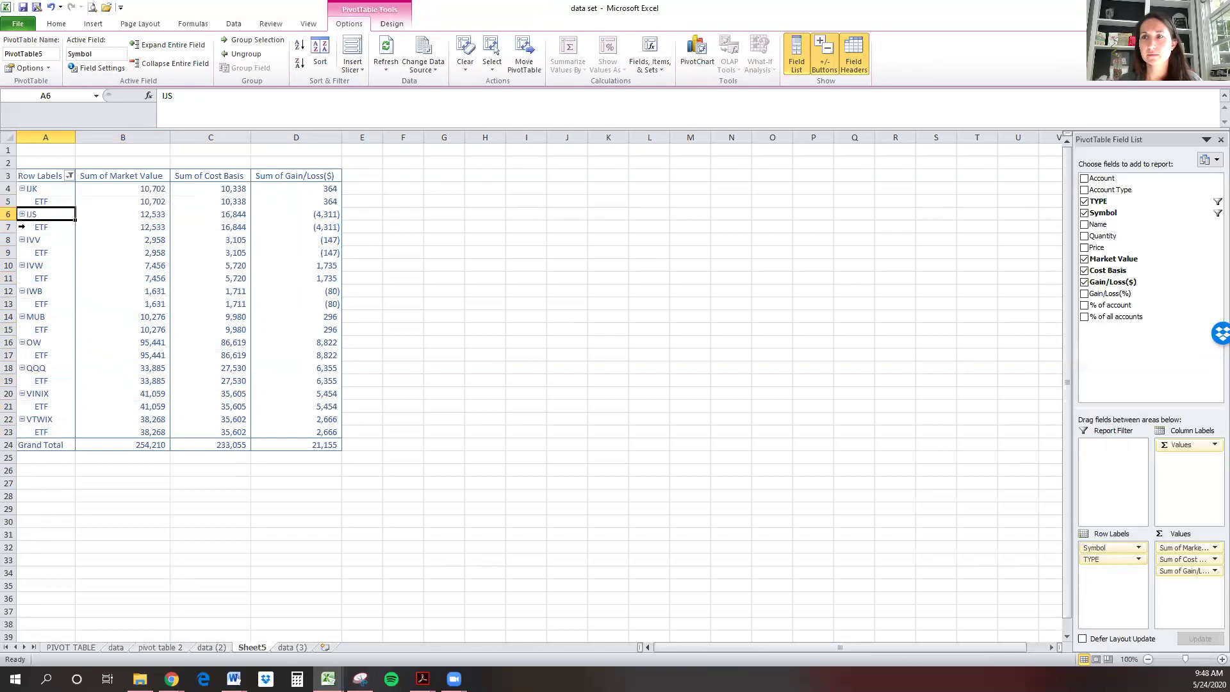
click(22, 226)
right_click(27, 227)
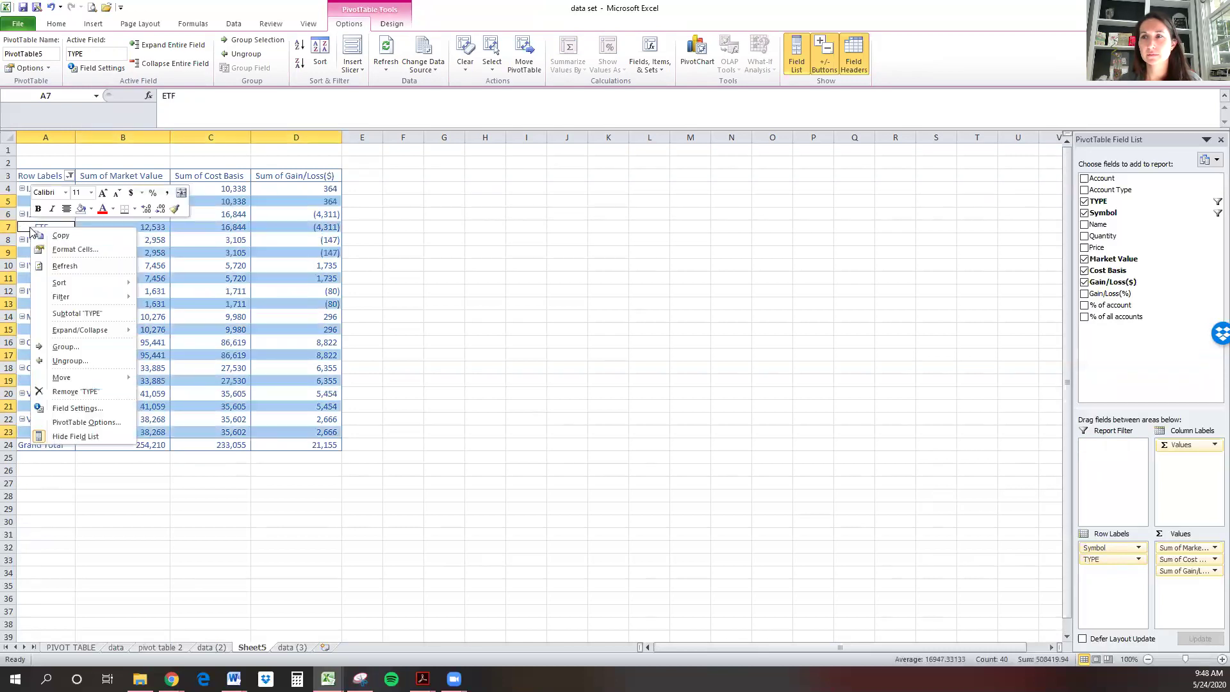
click(64, 313)
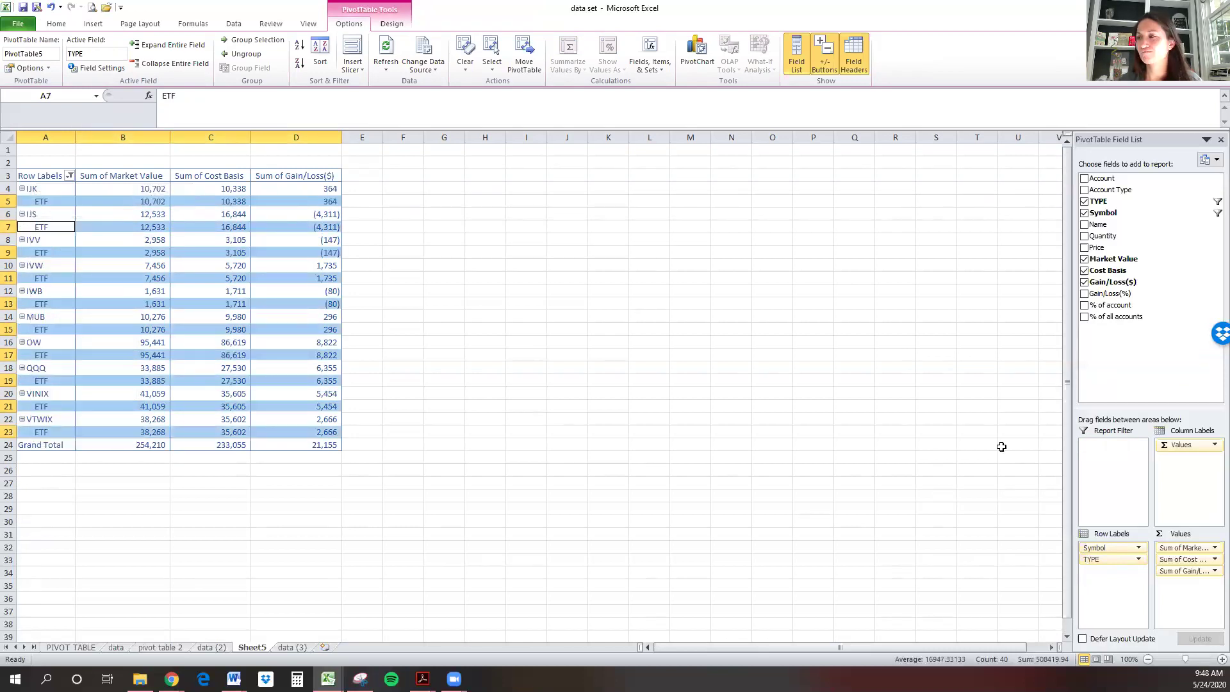
- Place TYPE above Symbol in the row labels and include CASH and STOCK alongside ETF in the TYPE filter
drag(1089, 560, 1113, 547)
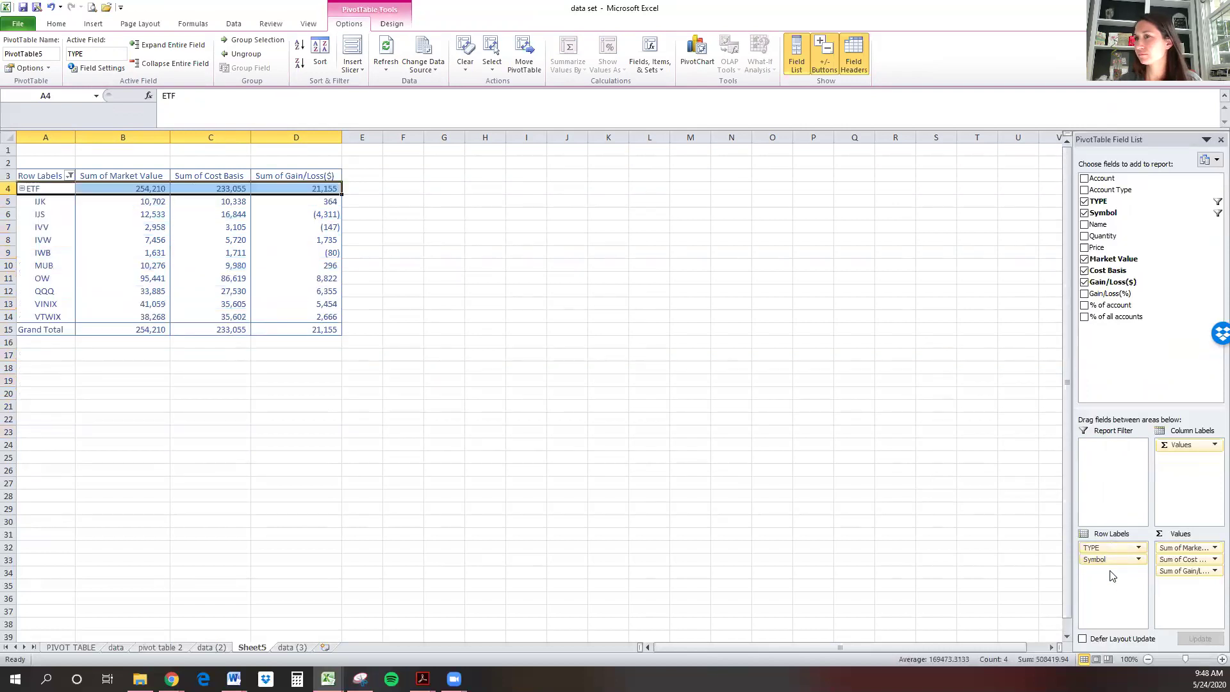
click(69, 175)
click(48, 336)
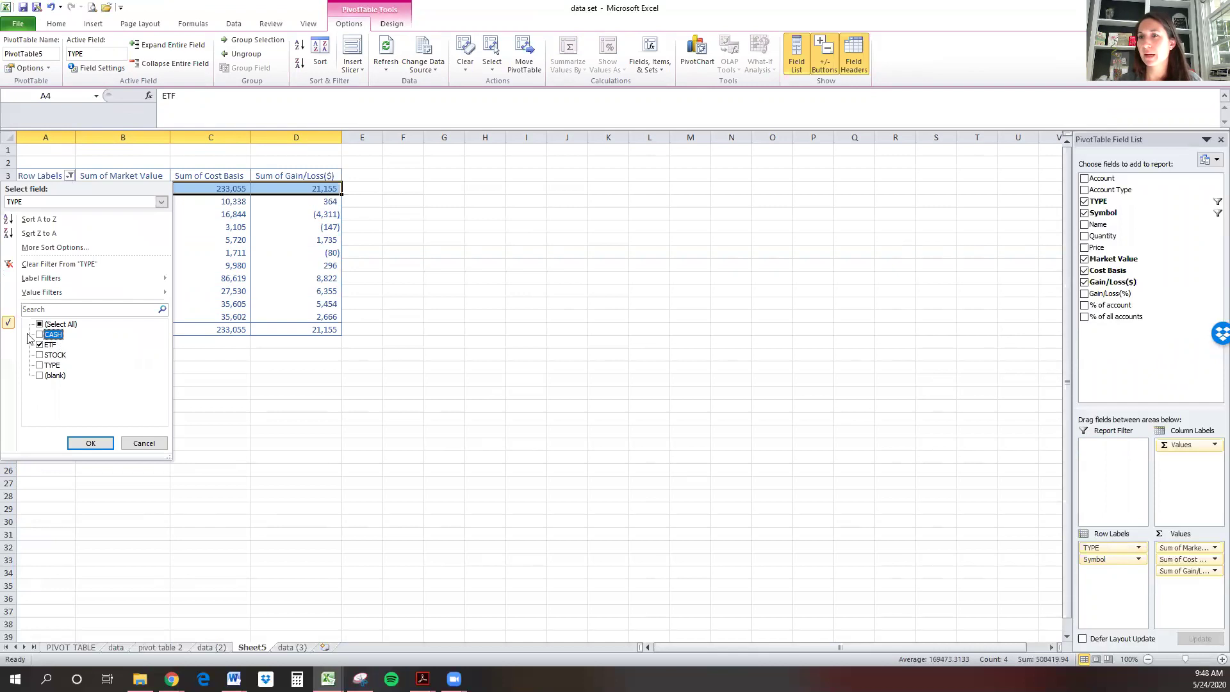
click(40, 334)
click(39, 355)
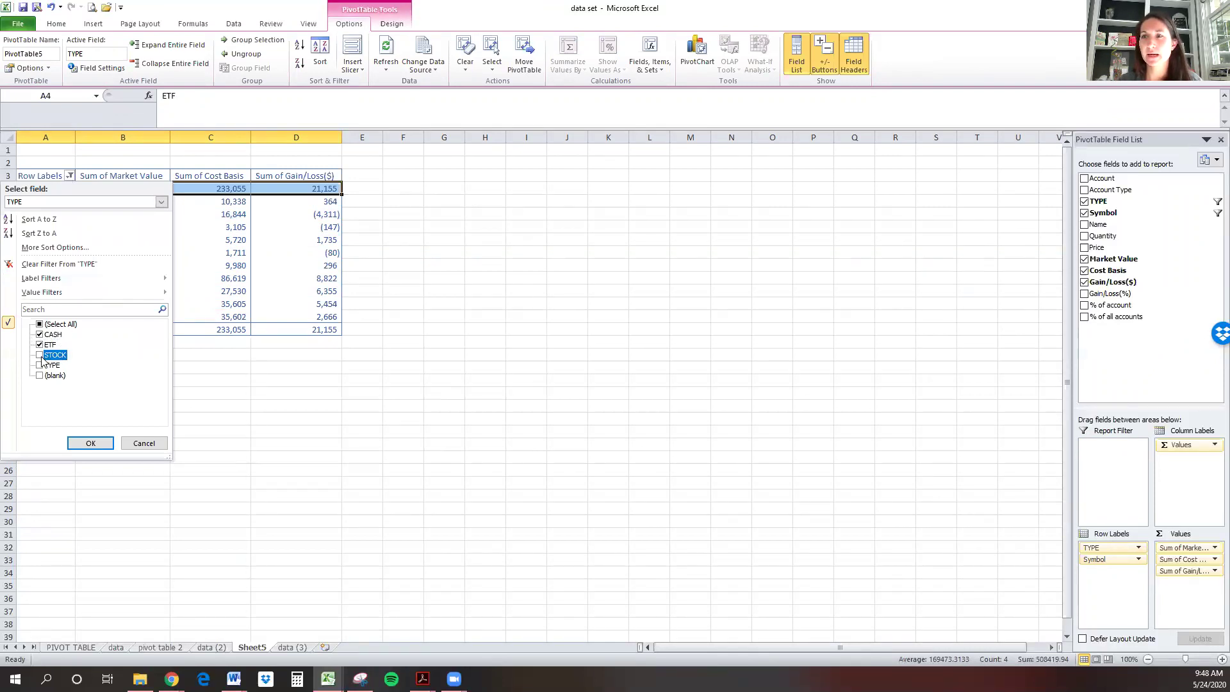
click(90, 443)
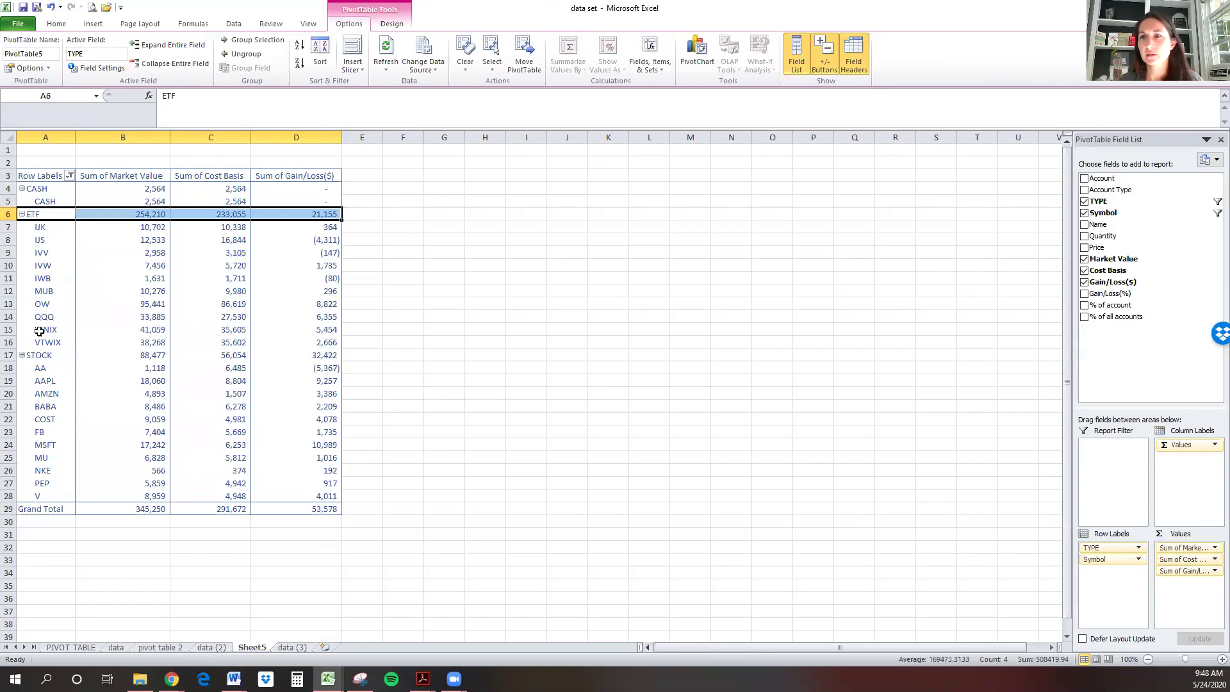
click(30, 356)
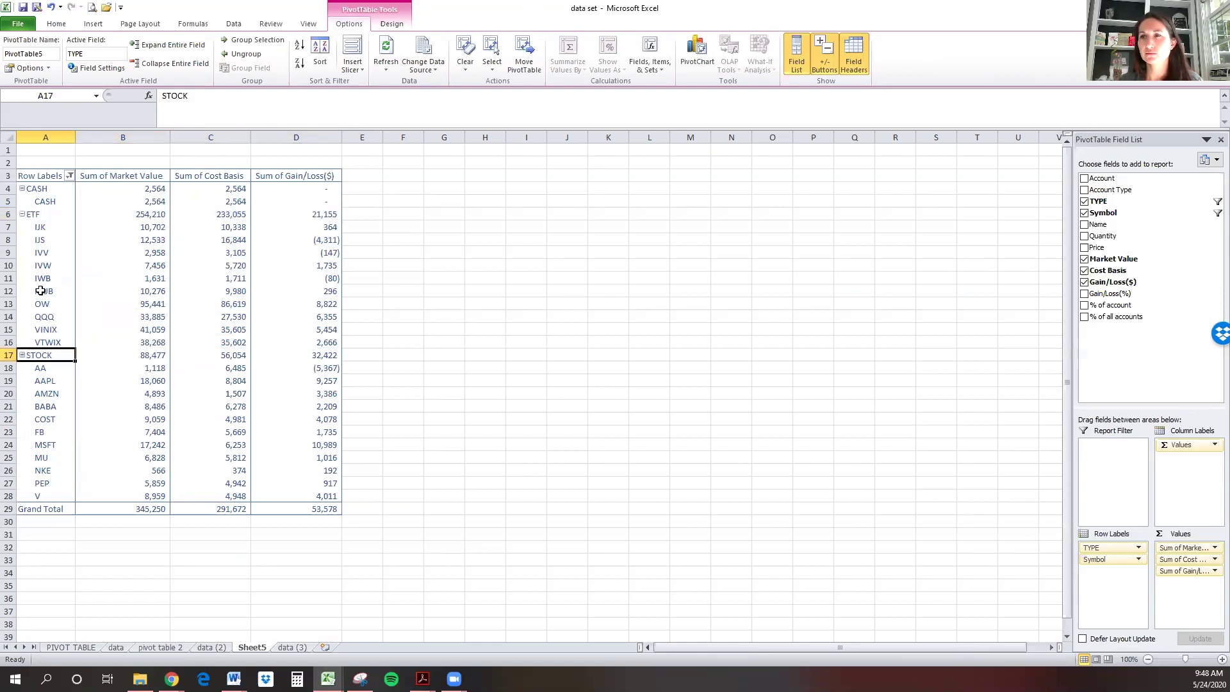
click(70, 176)
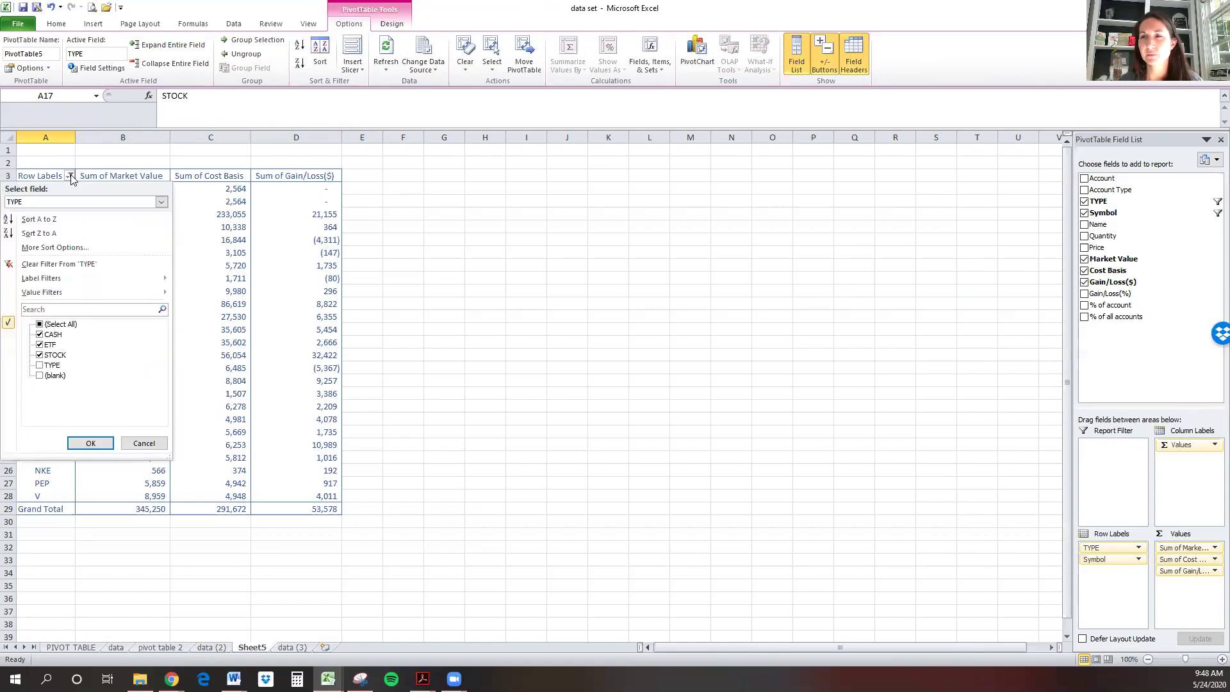
click(70, 177)
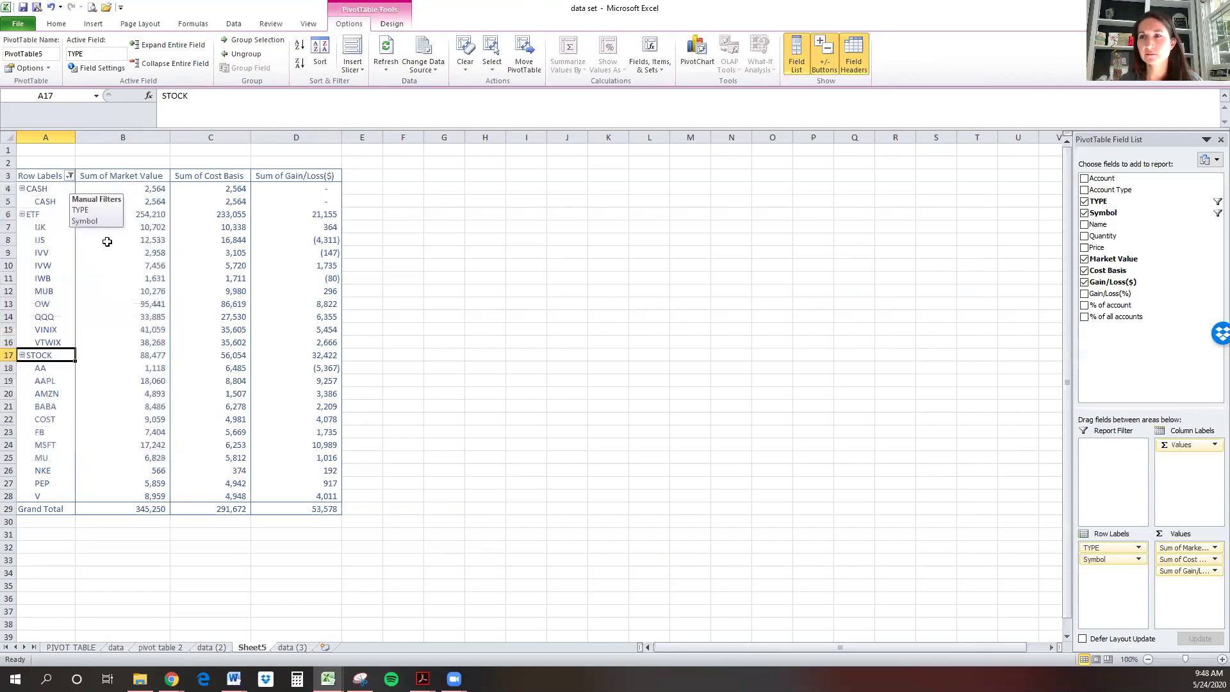
click(106, 241)
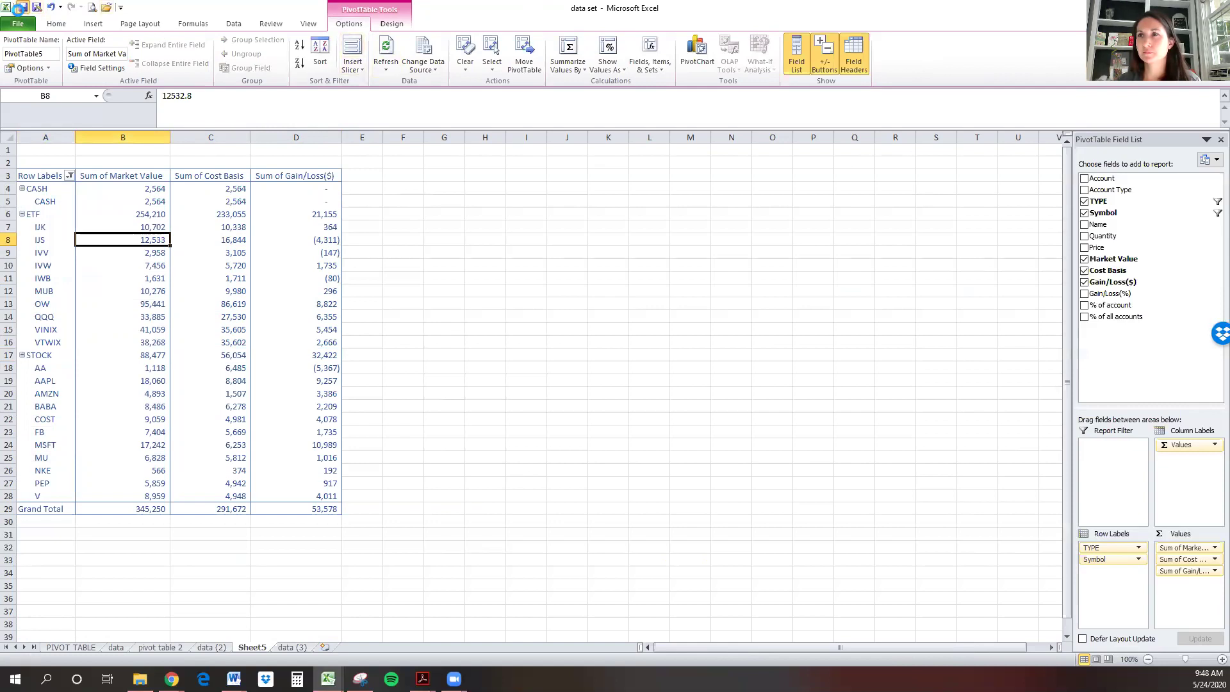
click(212, 290)
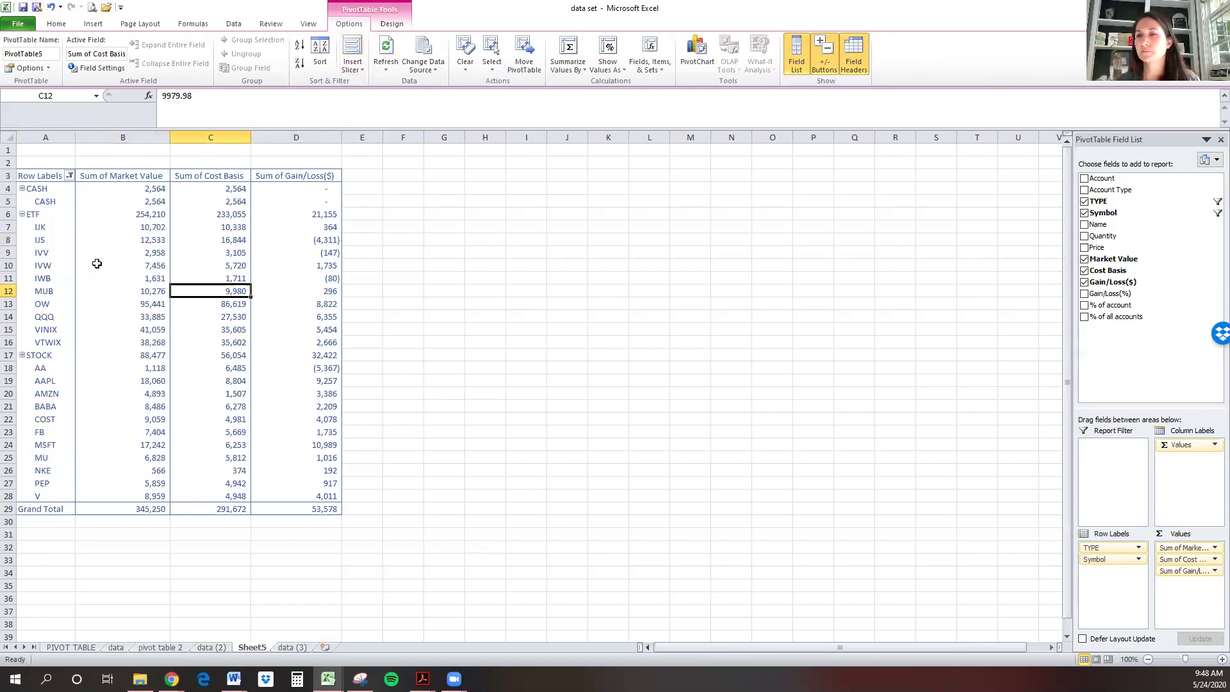
click(22, 238)
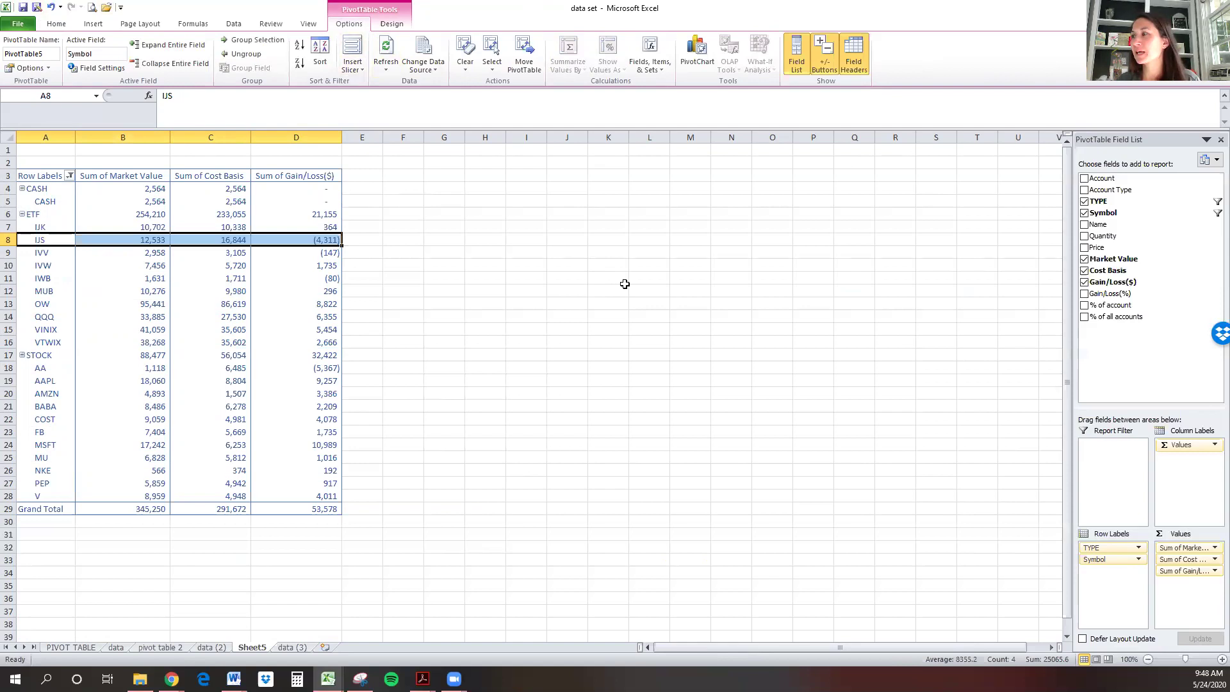
click(173, 356)
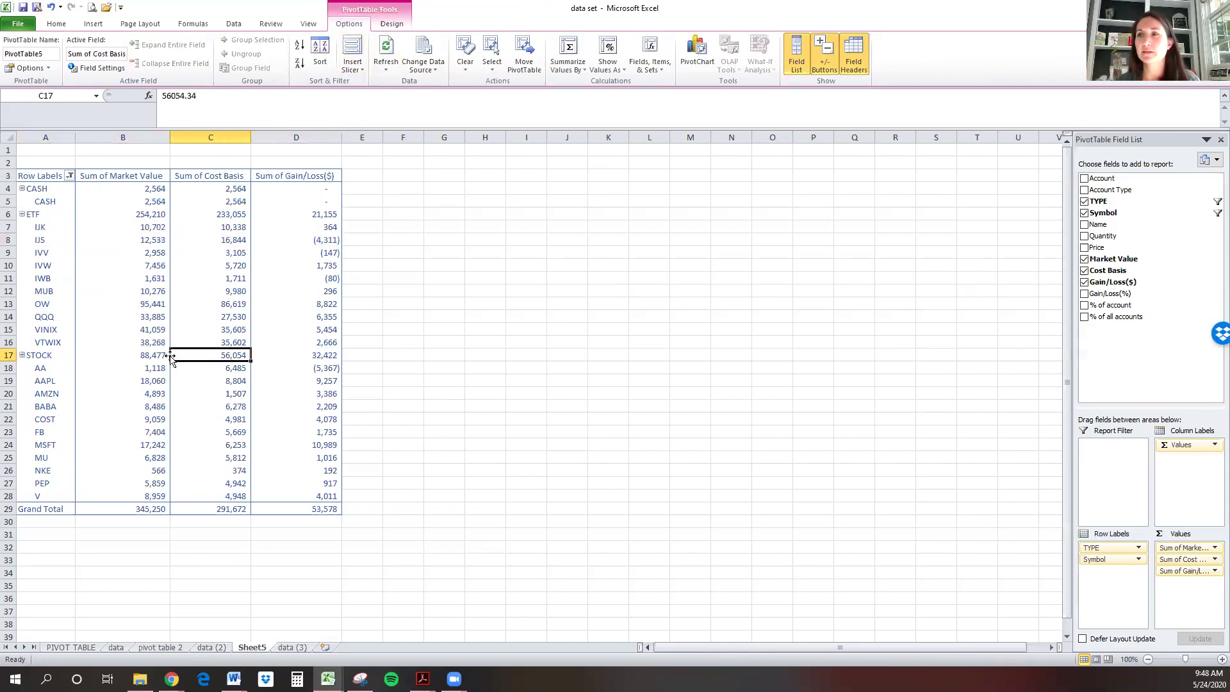
- Copy the whole pivot table in A3:D29 and paste it below the original, starting at cell A33
drag(41, 176, 297, 508)
key(ctrl+c)
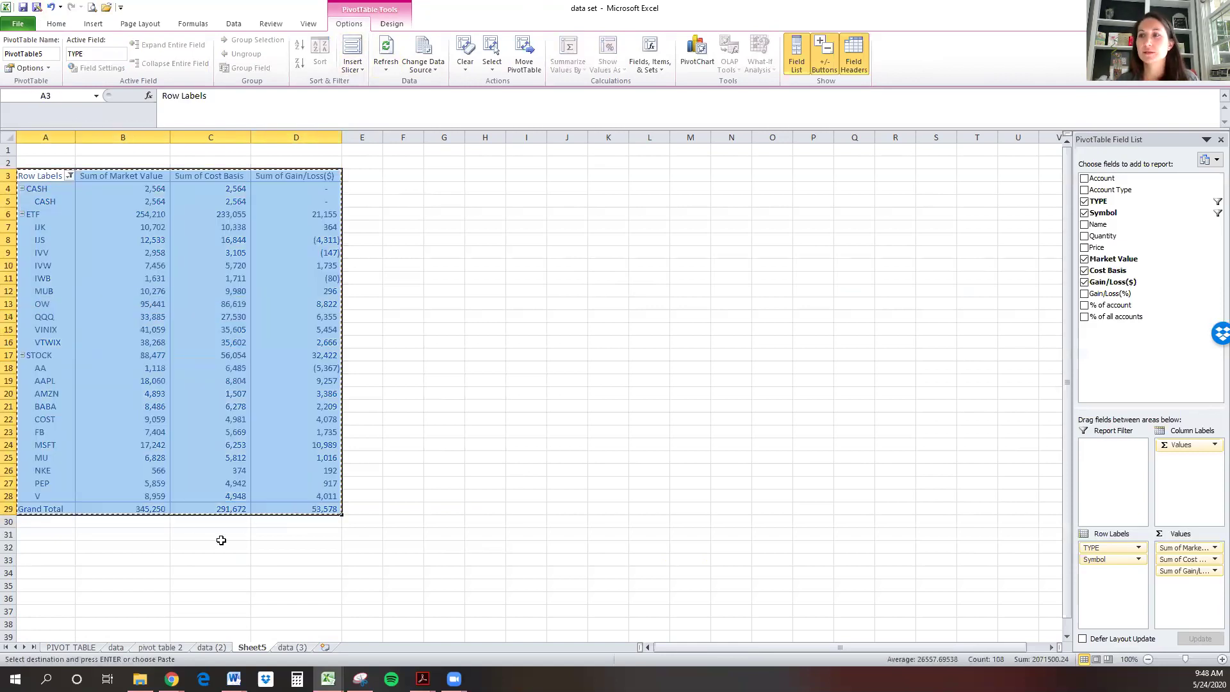
scroll(164, 530, down, 2)
click(43, 488)
key(ctrl+v)
- Compare the pivot table copy at row 33 with the original pivot table above it
click(50, 521)
scroll(150, 503, down, 1)
scroll(167, 235, up, 3)
click(119, 218)
scroll(146, 365, down, 5)
click(109, 427)
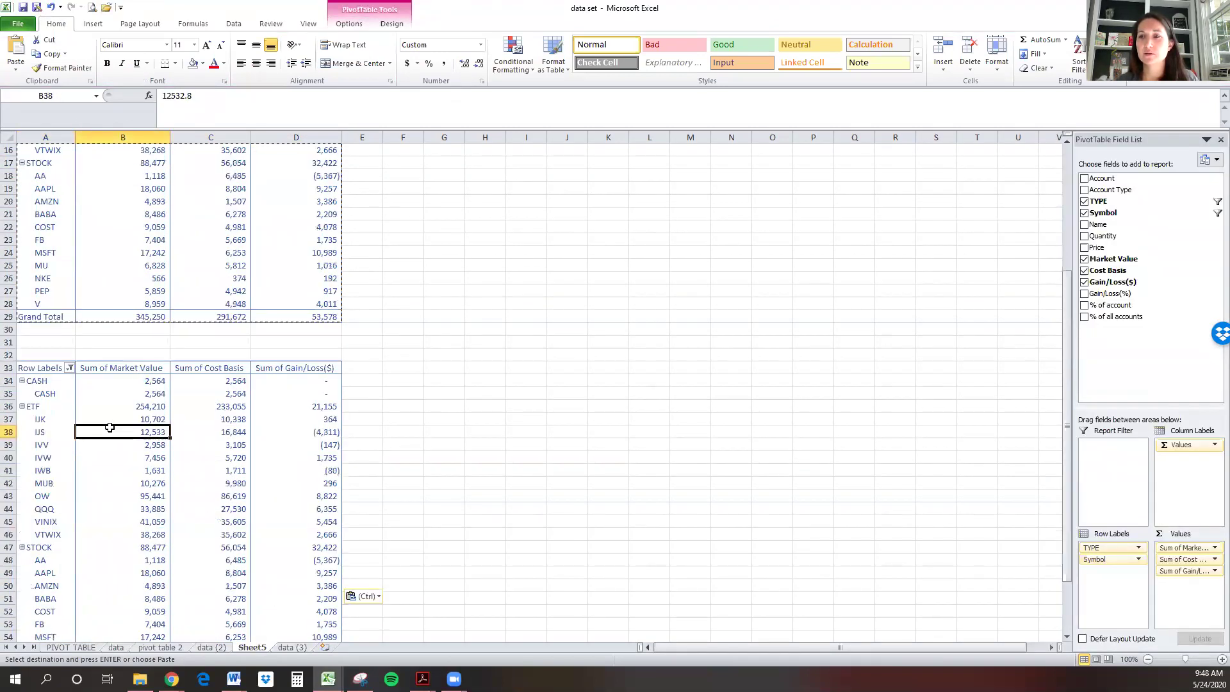
scroll(109, 427, down, 3)
click(53, 350)
click(181, 366)
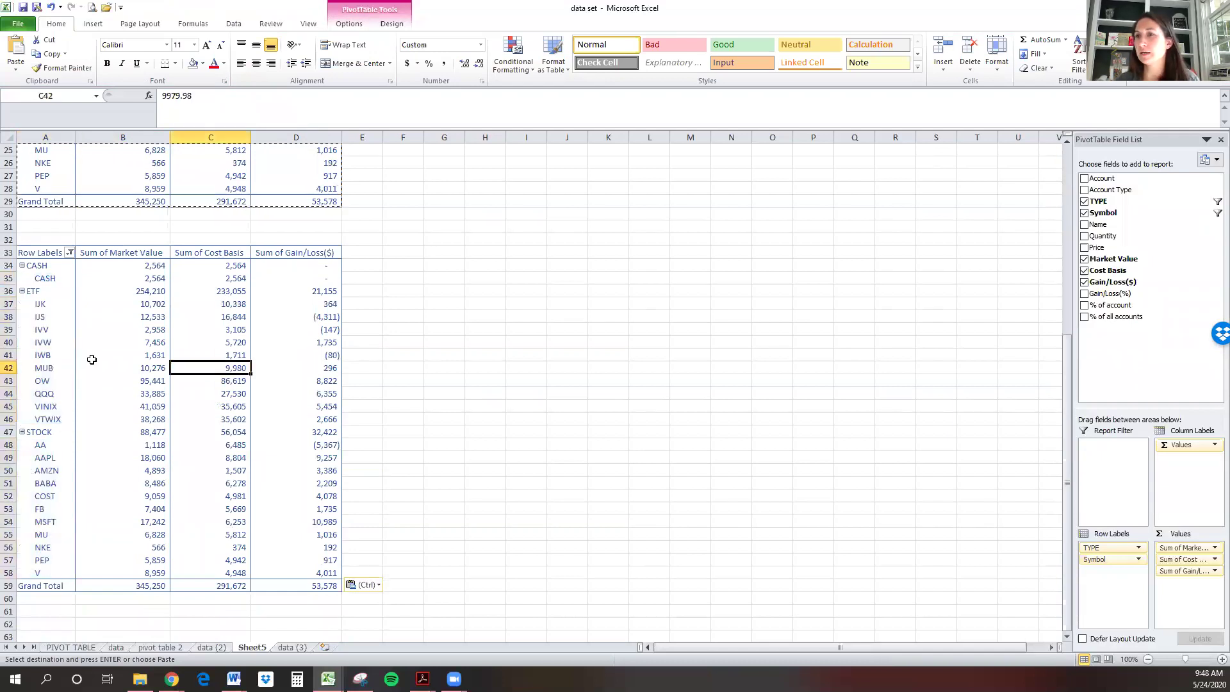
click(39, 354)
- Replace TYPE and Symbol with Account in the row labels of the copied pivot table at A33
click(91, 364)
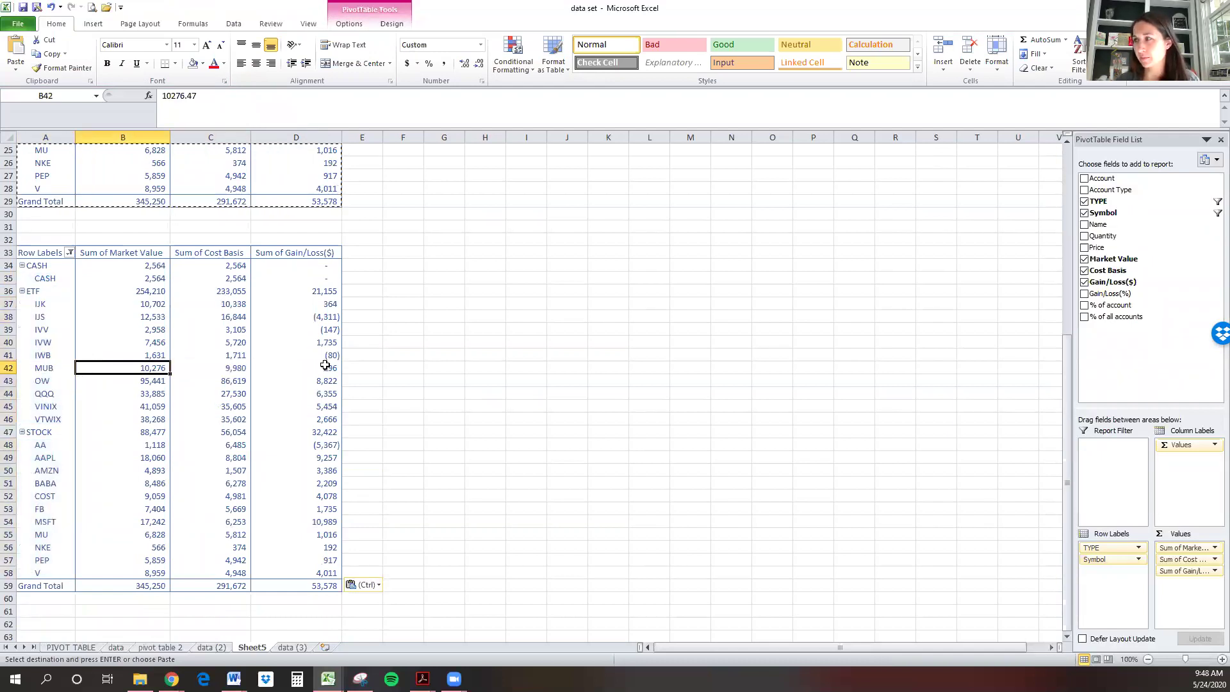
drag(1105, 551, 1140, 371)
drag(1098, 549, 1119, 379)
drag(1116, 180, 1105, 560)
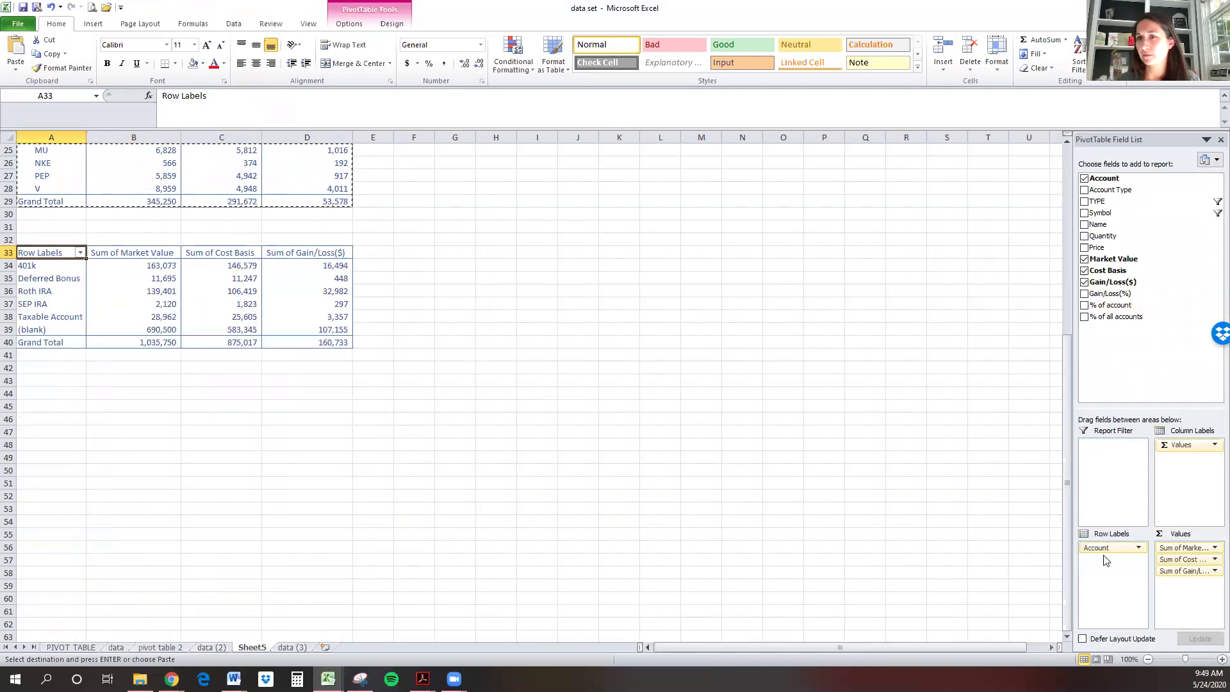
- Exclude the (blank) entry from the Account row labels of the lower pivot table
click(80, 253)
click(51, 434)
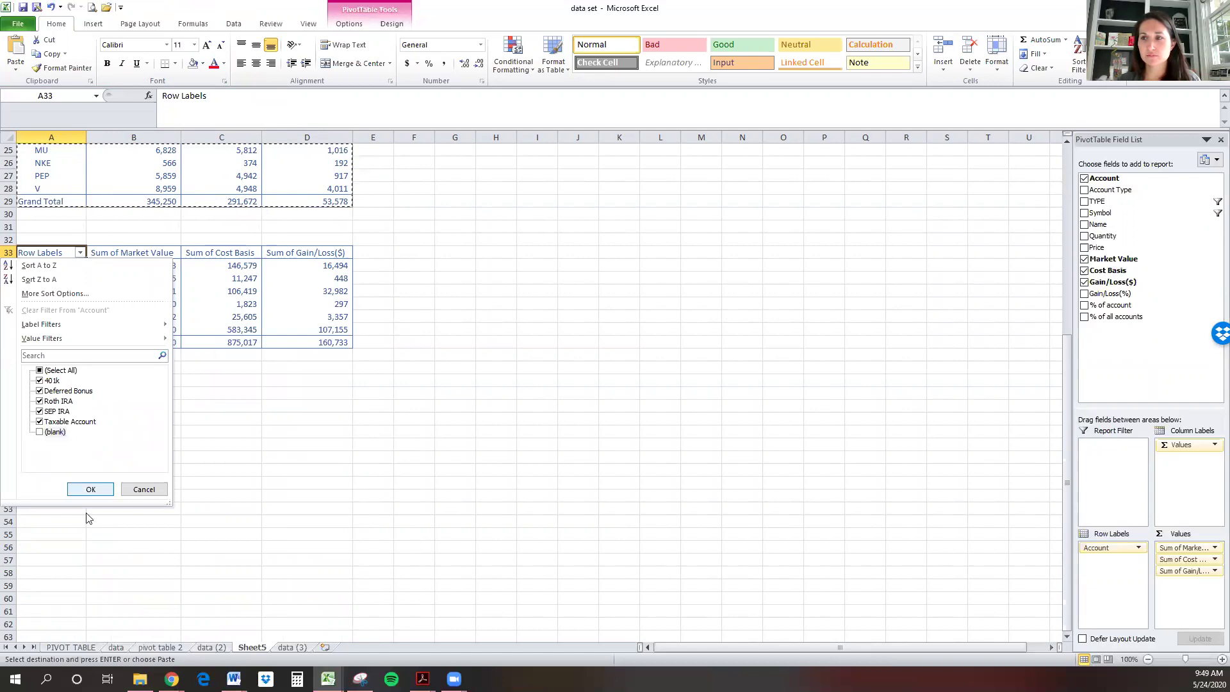
click(91, 489)
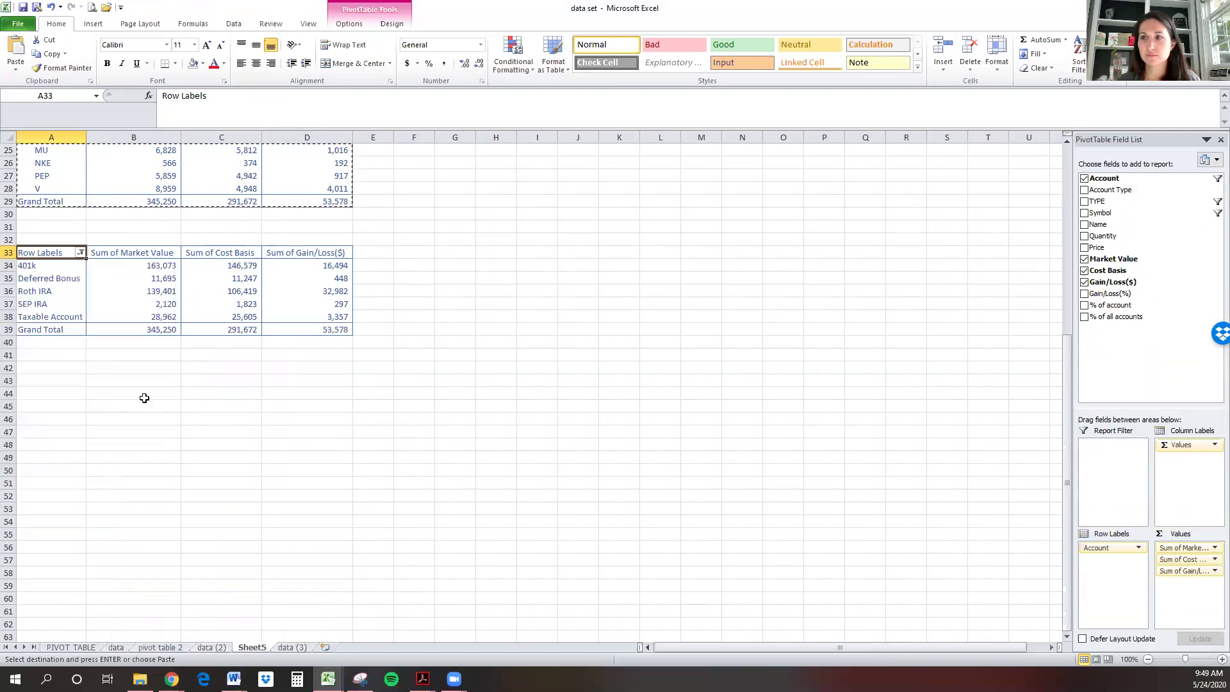
click(149, 394)
- Add Gain/Loss(%) to the values of the lower pivot table, after Sum of Gain/Loss($)
scroll(155, 385, up, 5)
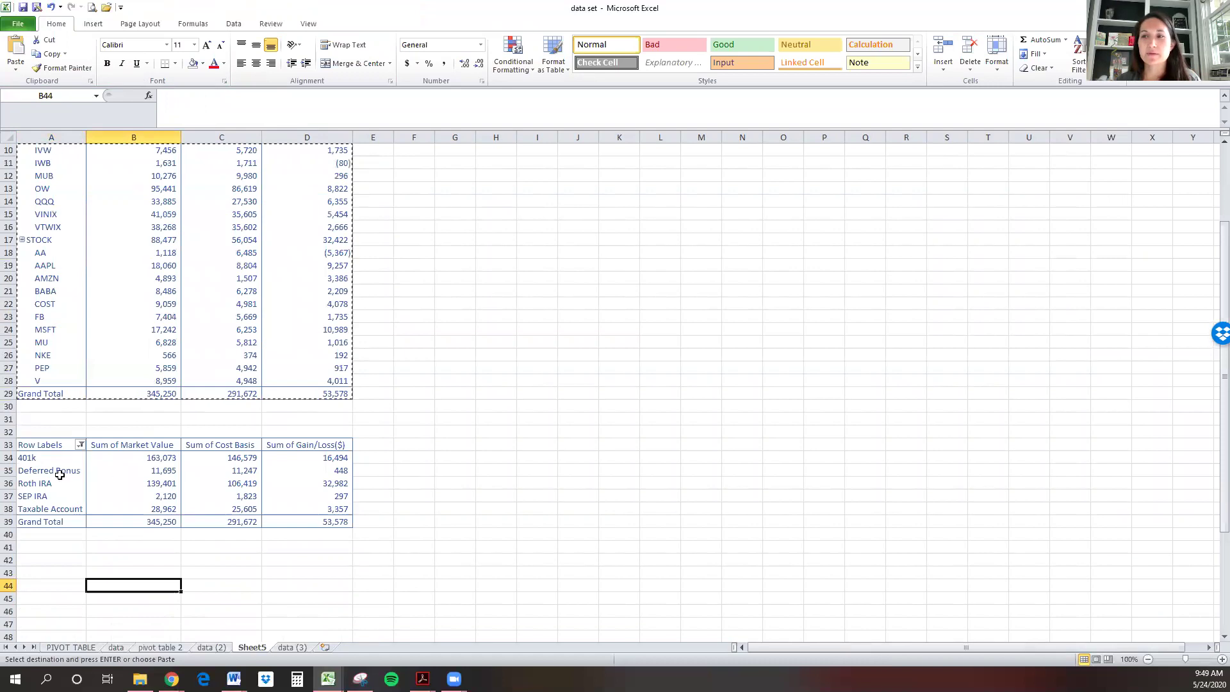
click(75, 473)
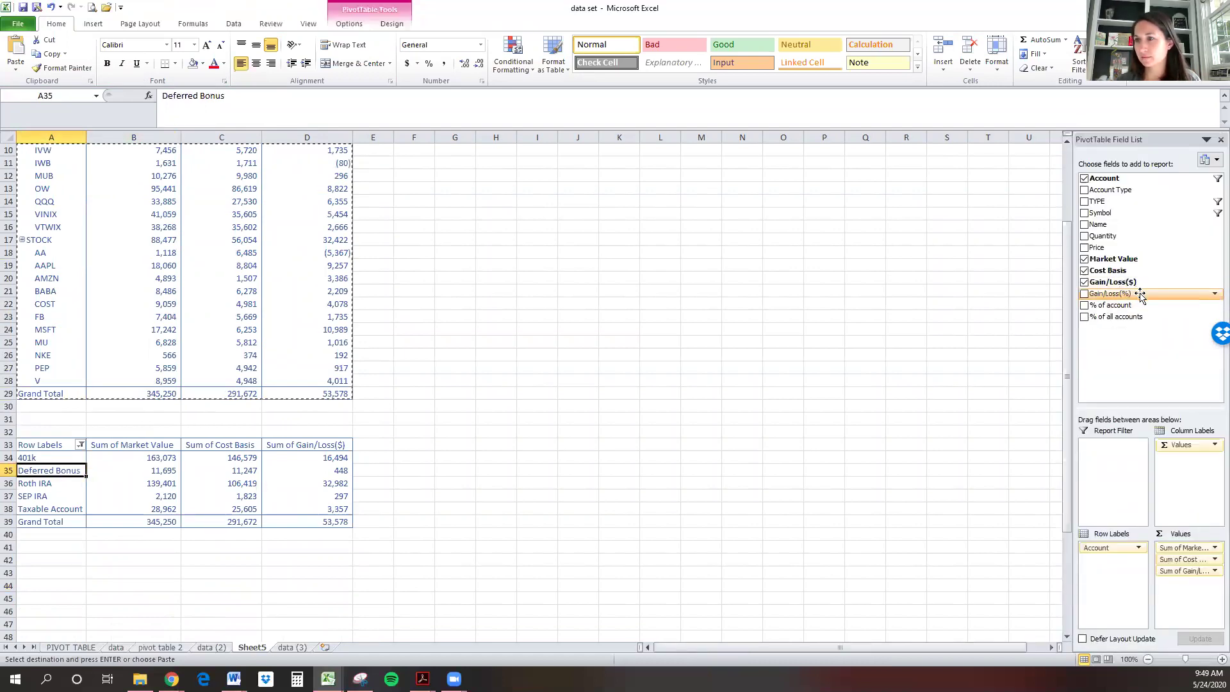
drag(1140, 297, 1198, 601)
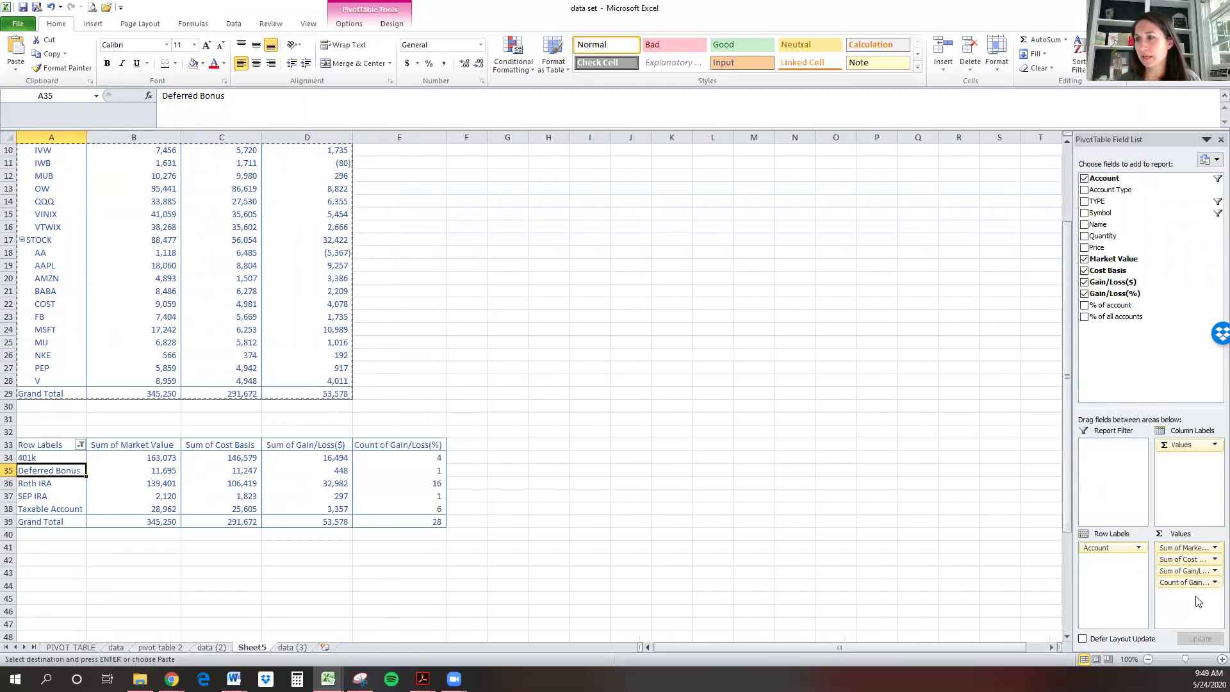
- Summarize the Gain/Loss(%) value field of the lower pivot table by Average
scroll(747, 476, down, 2)
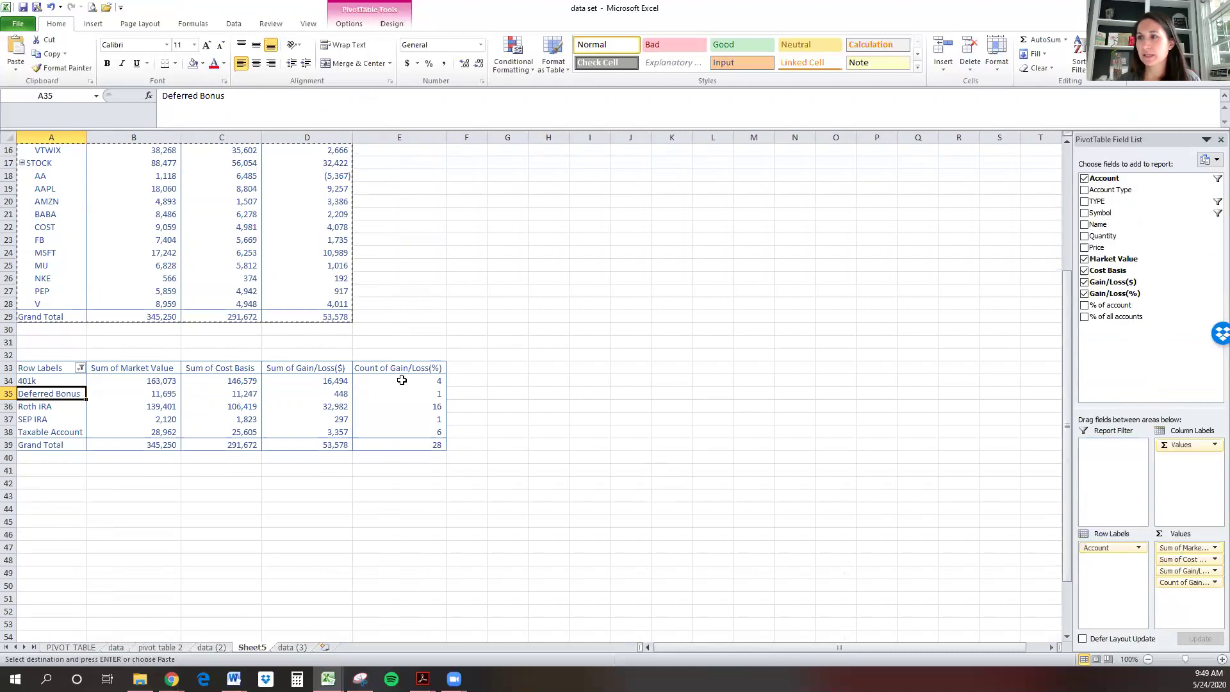
click(1212, 583)
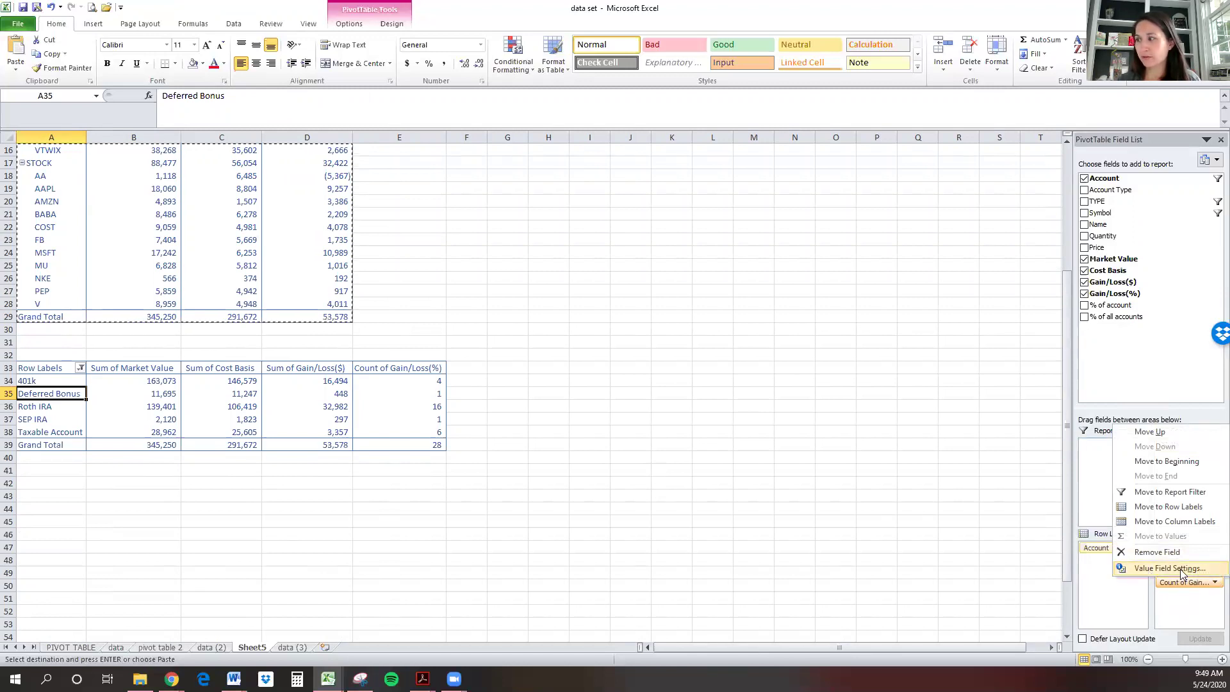
click(1182, 569)
click(794, 206)
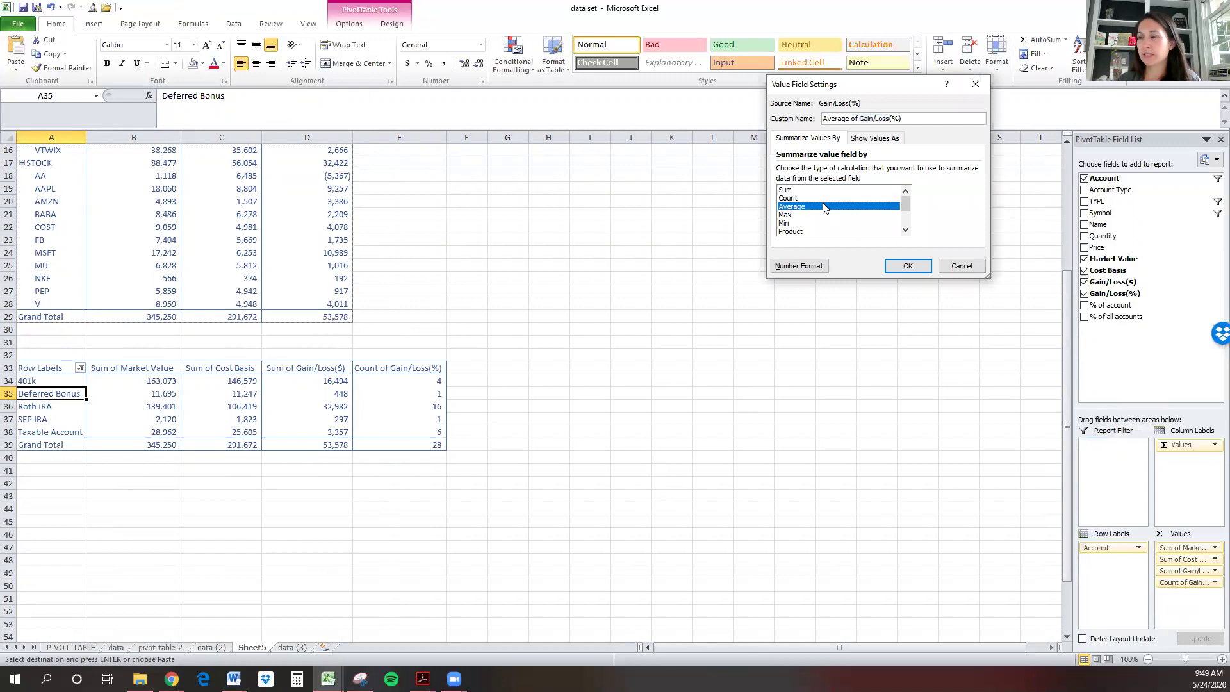
click(905, 267)
- Format the Average of Gain/Loss(%) values in E34:E39 as percentages with two decimal places
click(397, 379)
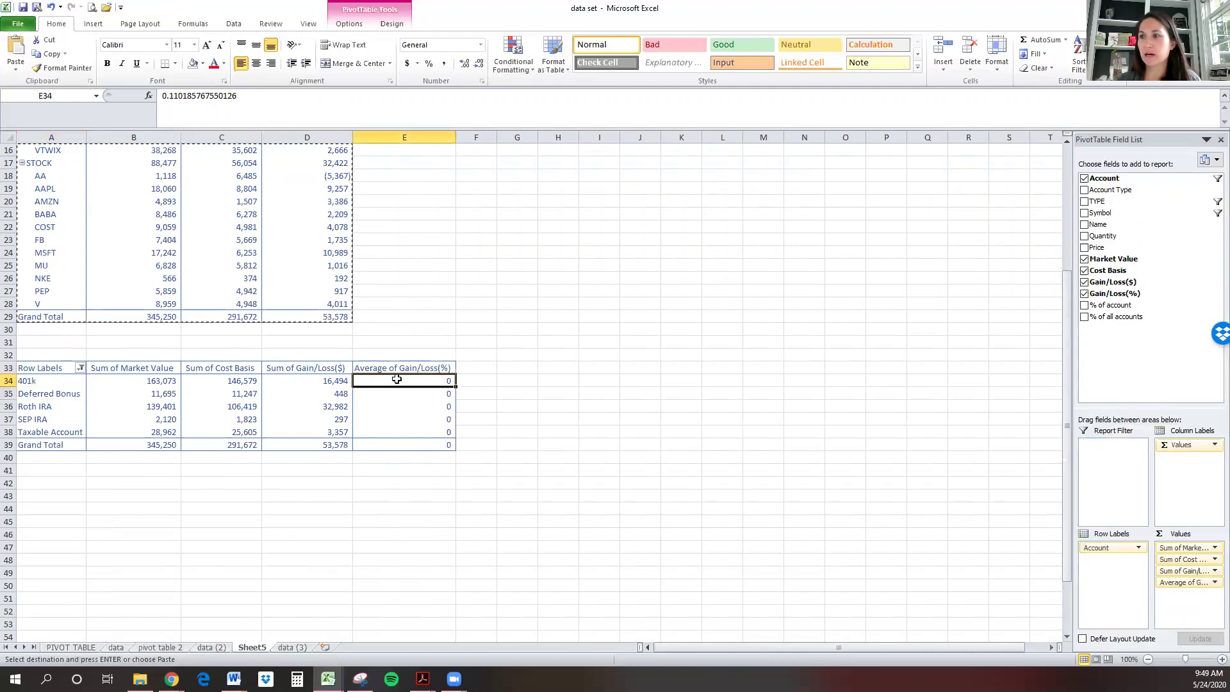
drag(397, 379, 406, 444)
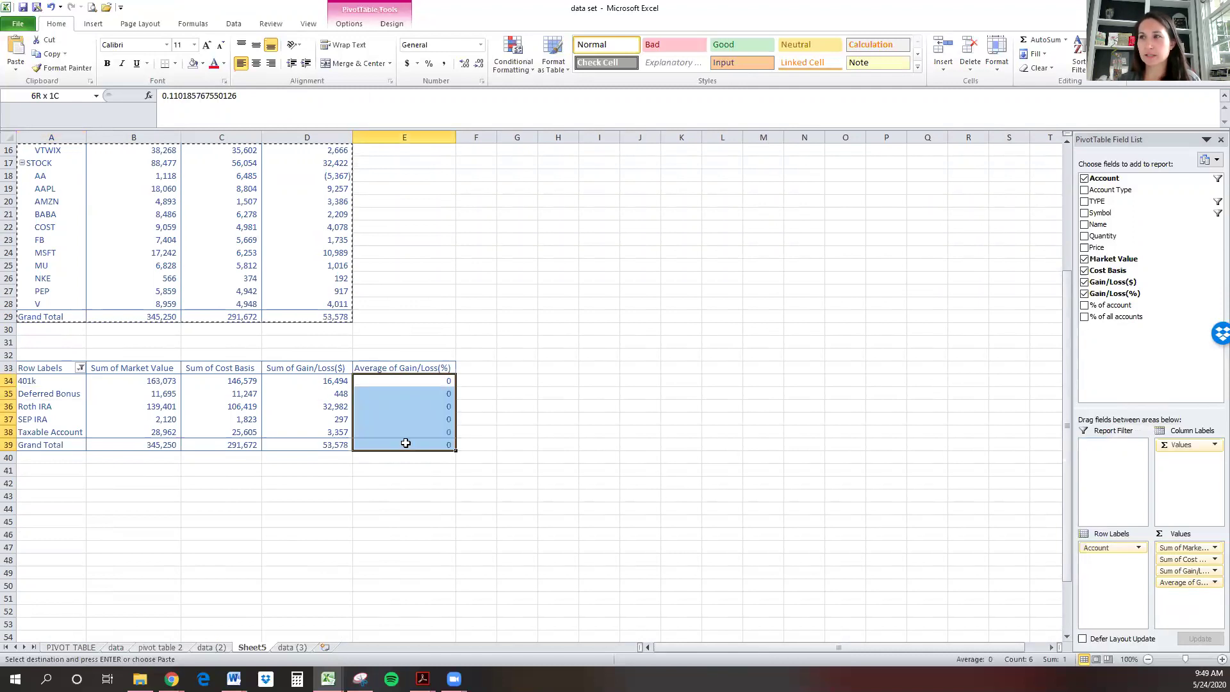
click(428, 64)
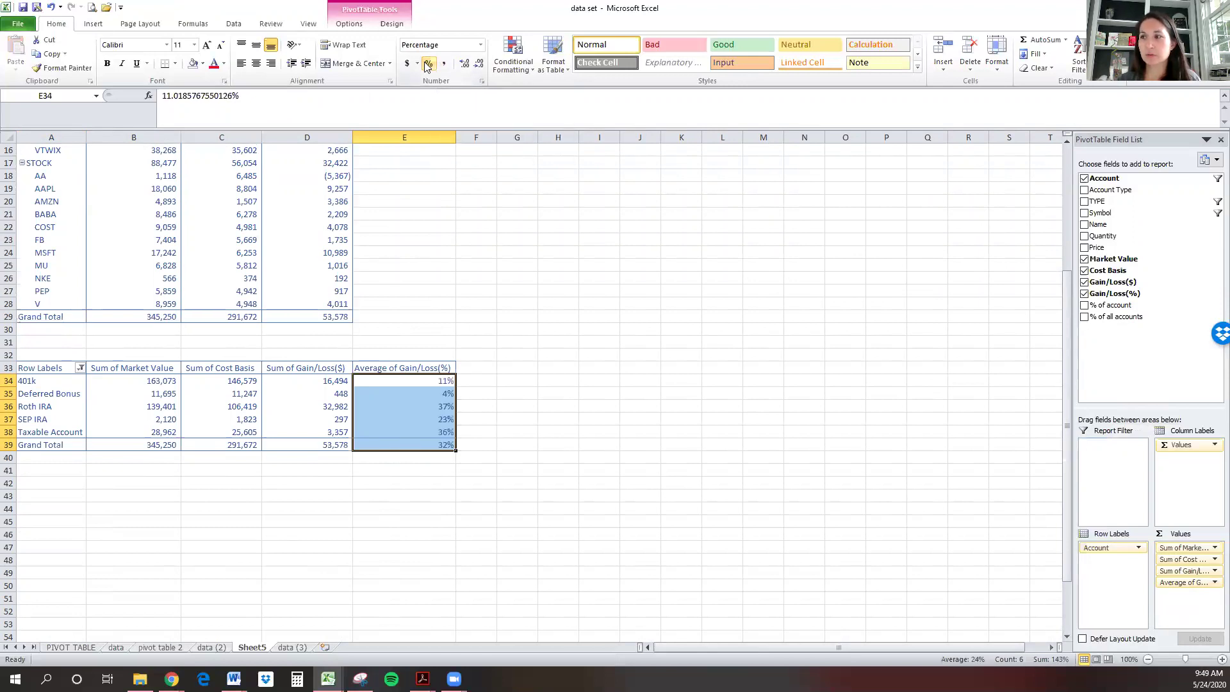
click(468, 65)
click(468, 66)
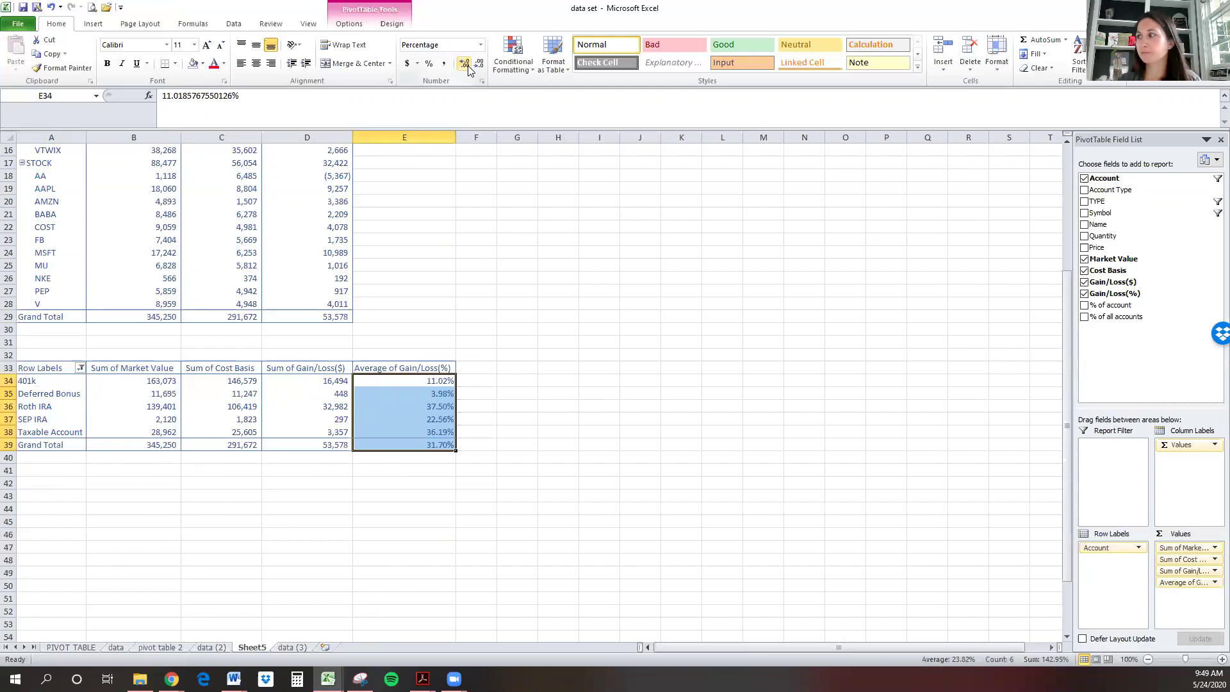
click(521, 421)
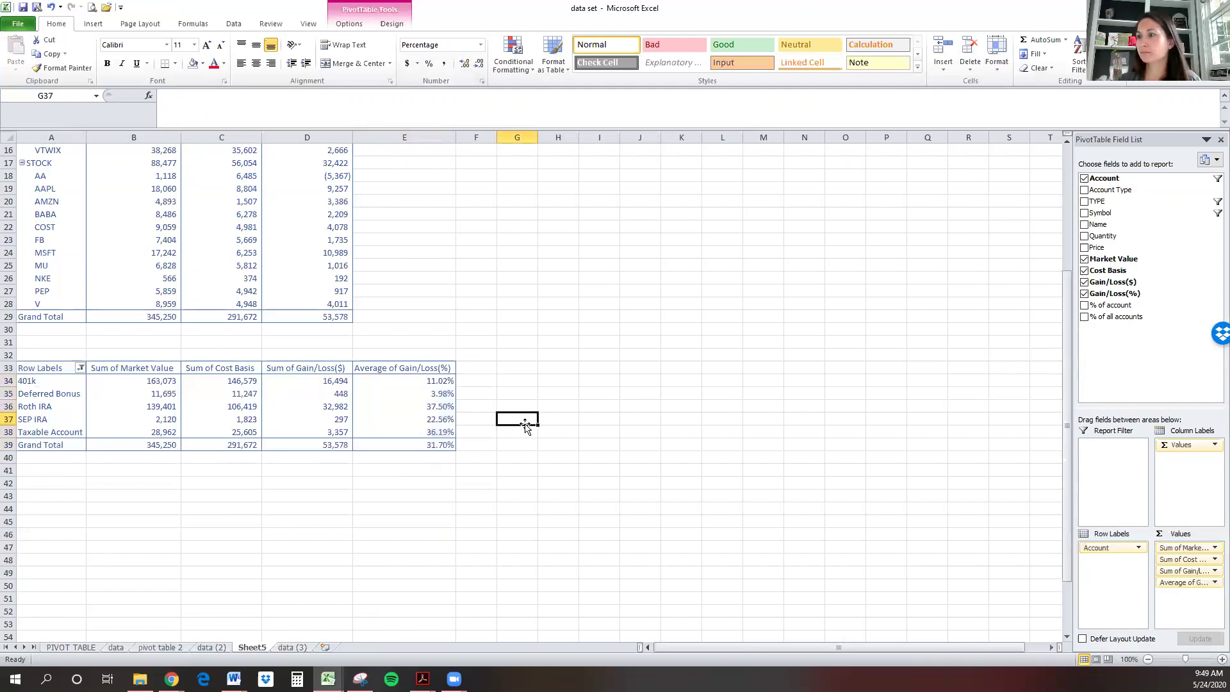
- Apply a plain black PivotTable style with bold headers and a bold grand total to the account pivot table at A33
click(123, 409)
click(64, 408)
scroll(368, 261, up, 5)
click(392, 24)
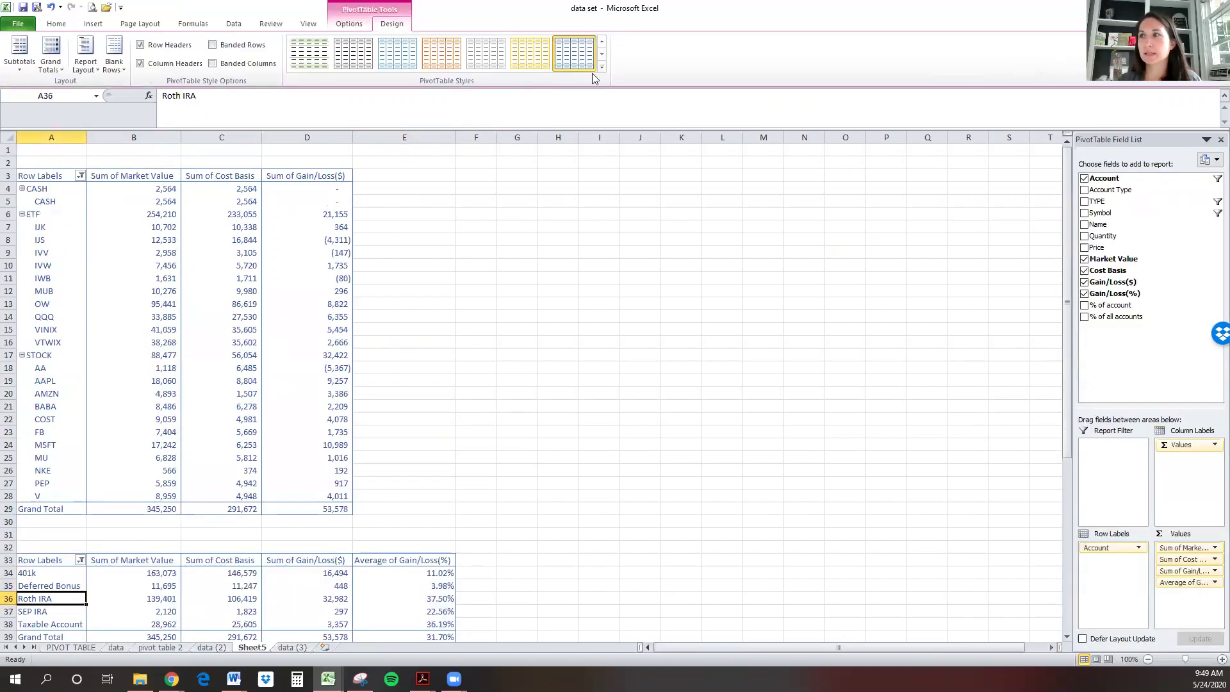
click(602, 39)
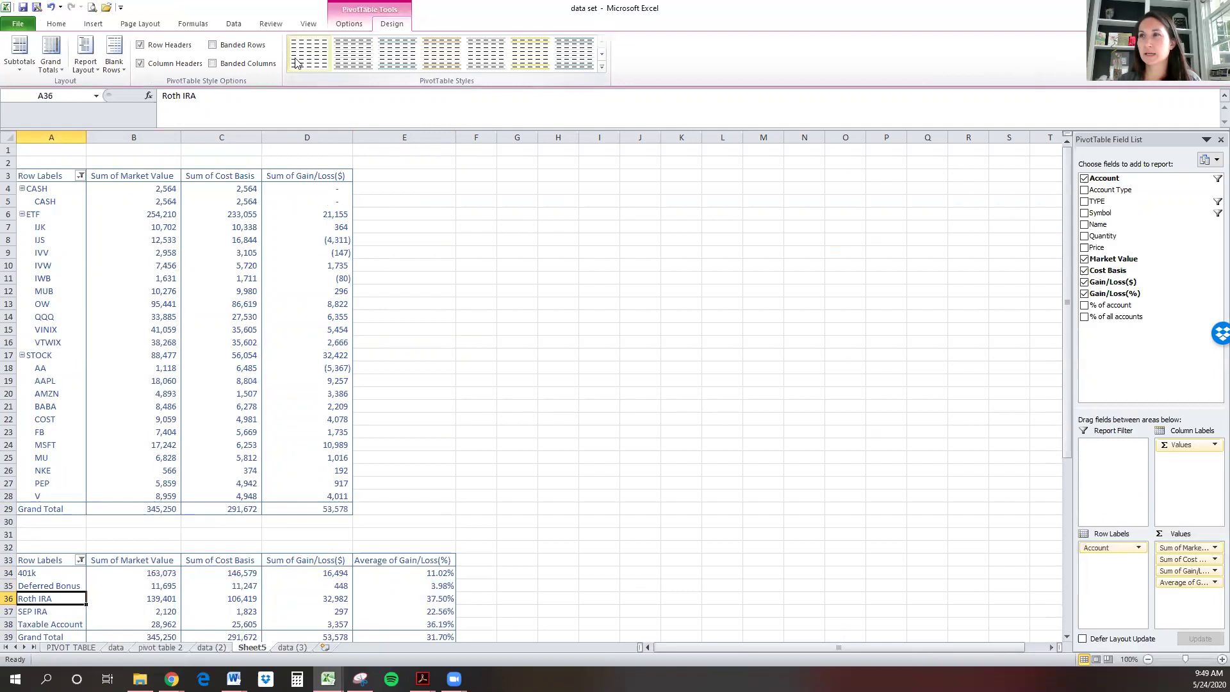
scroll(420, 377, down, 3)
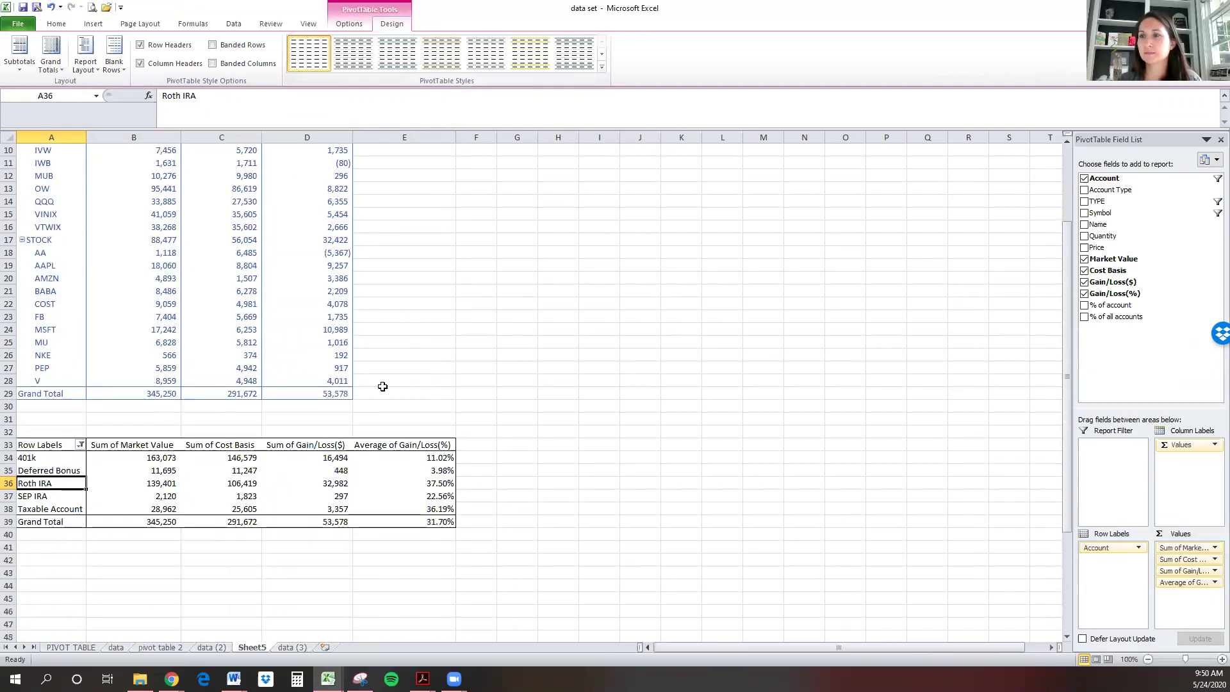
scroll(353, 68, up, 3)
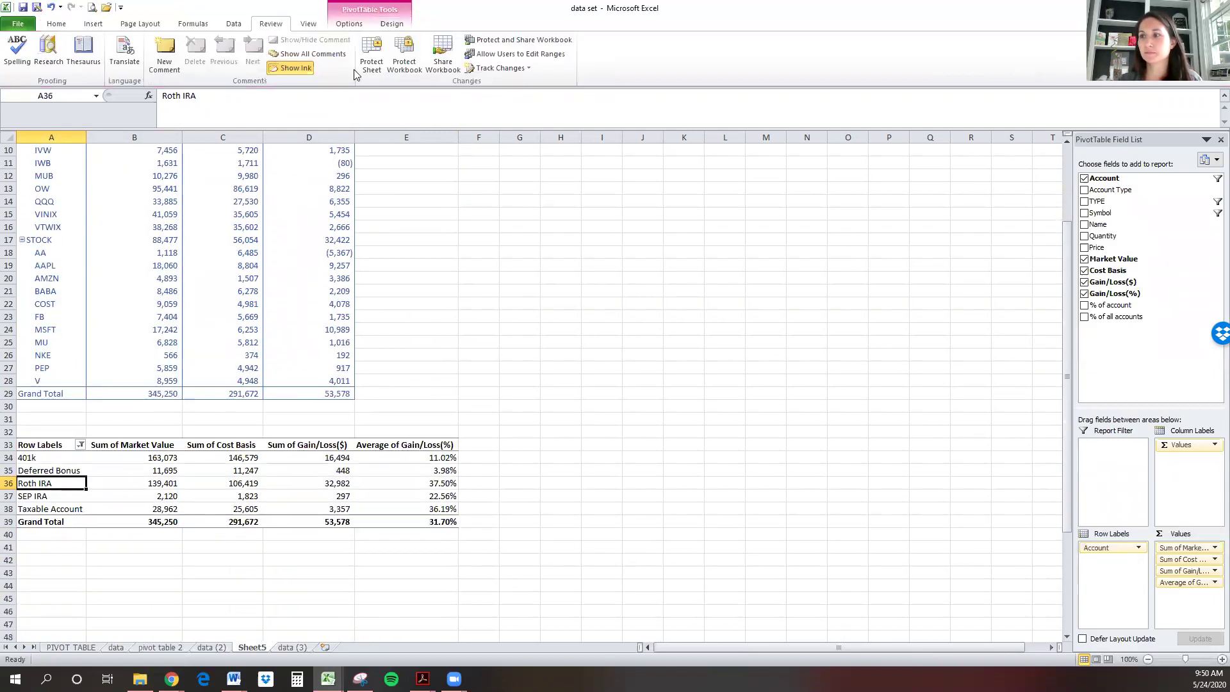
click(359, 24)
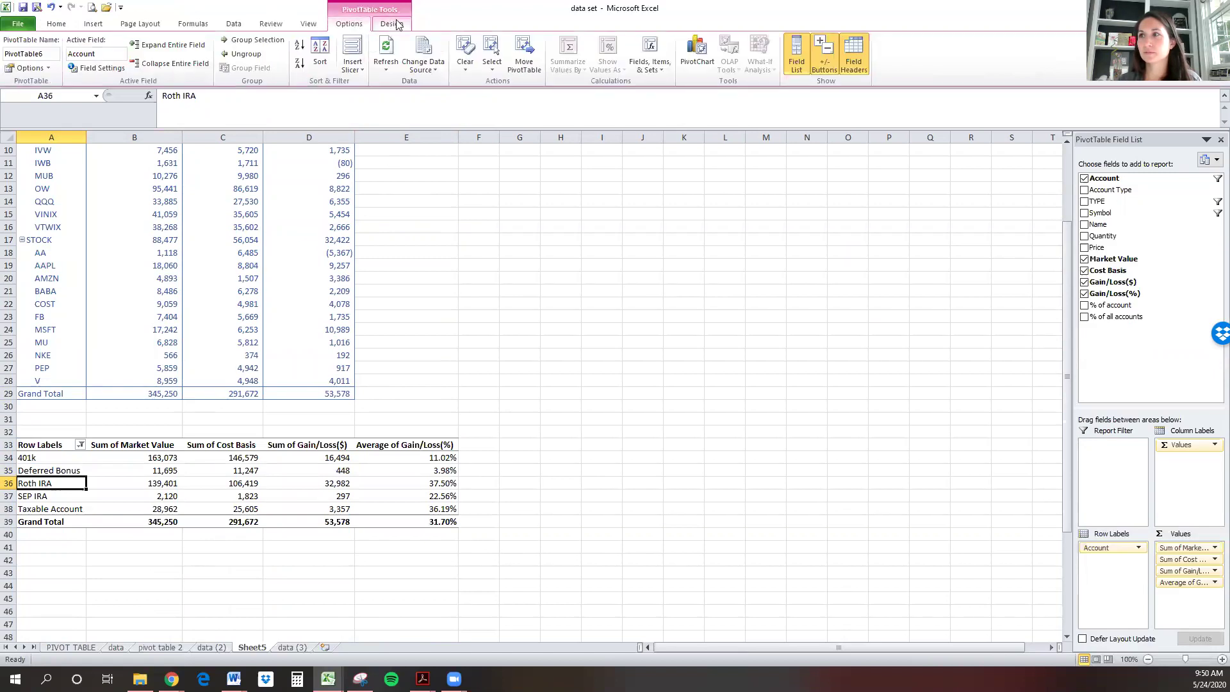
click(397, 25)
scroll(407, 66, up, 4)
click(392, 24)
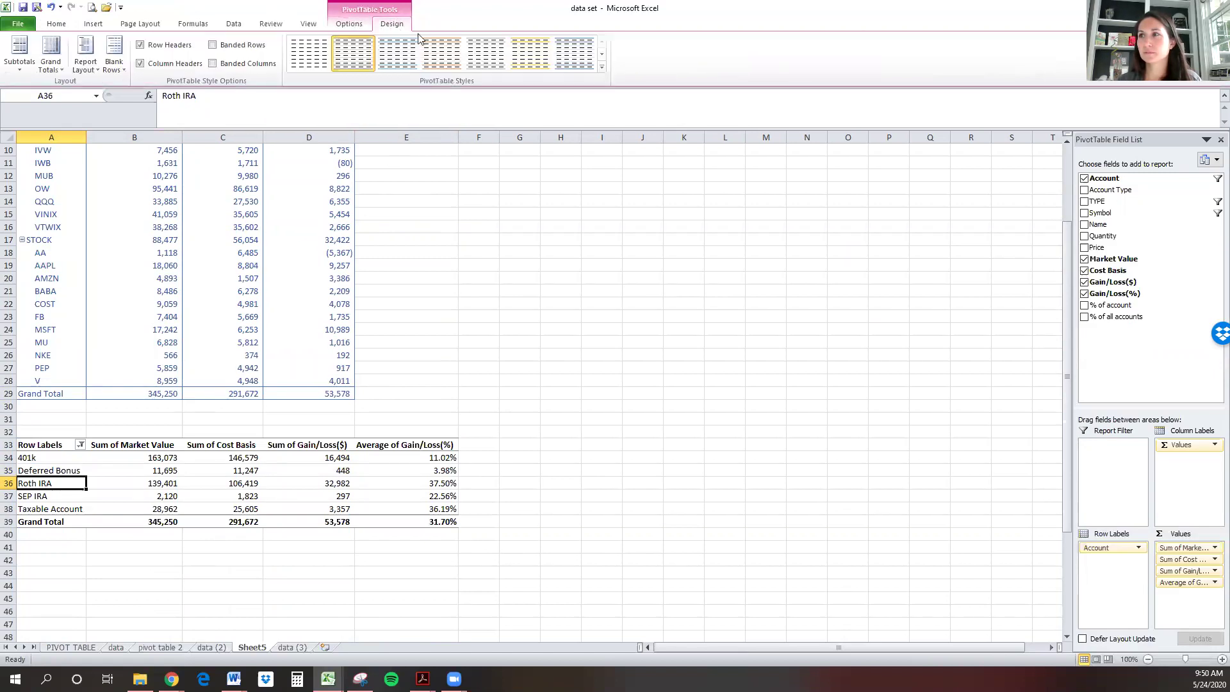
click(483, 390)
- Compare the type-and-symbol pivot table with the account pivot table below it
scroll(482, 390, up, 3)
click(69, 214)
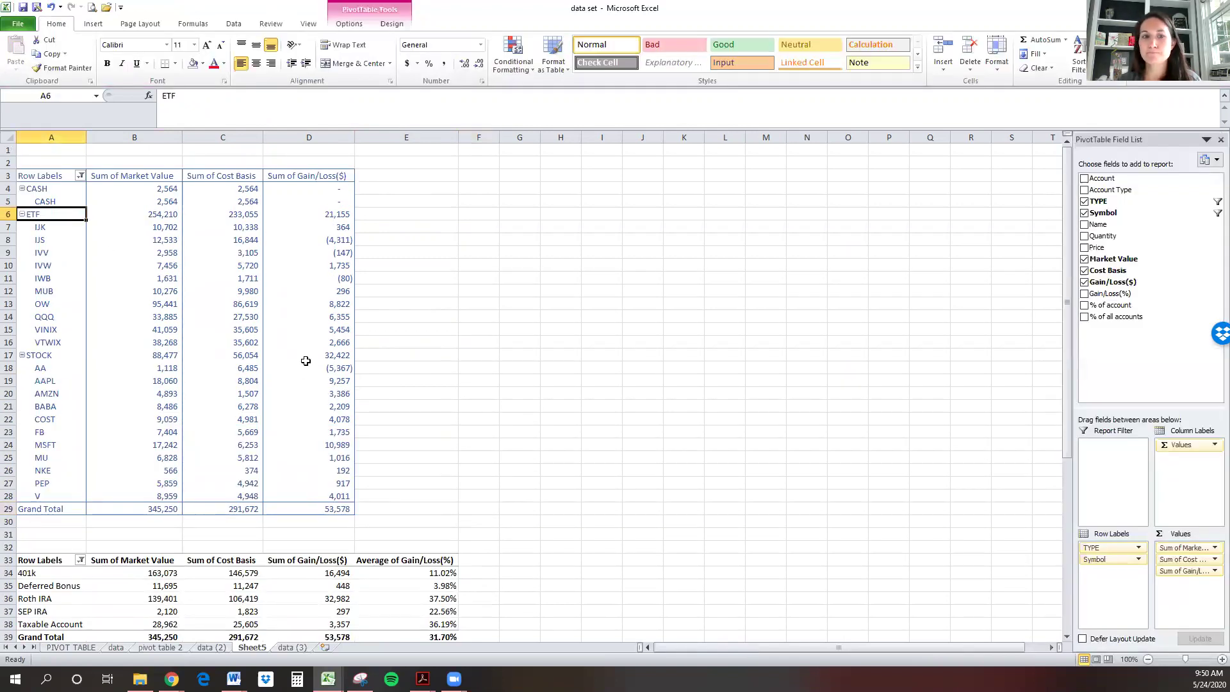
mouse_move(305, 361)
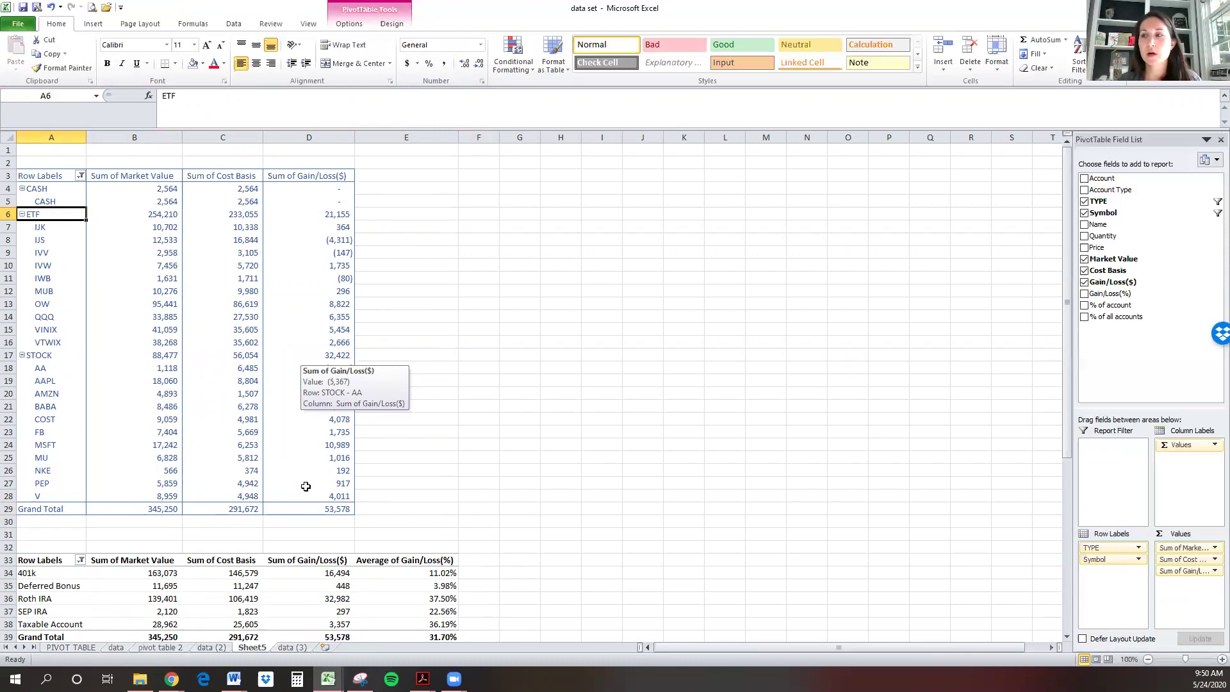
scroll(244, 426, down, 2)
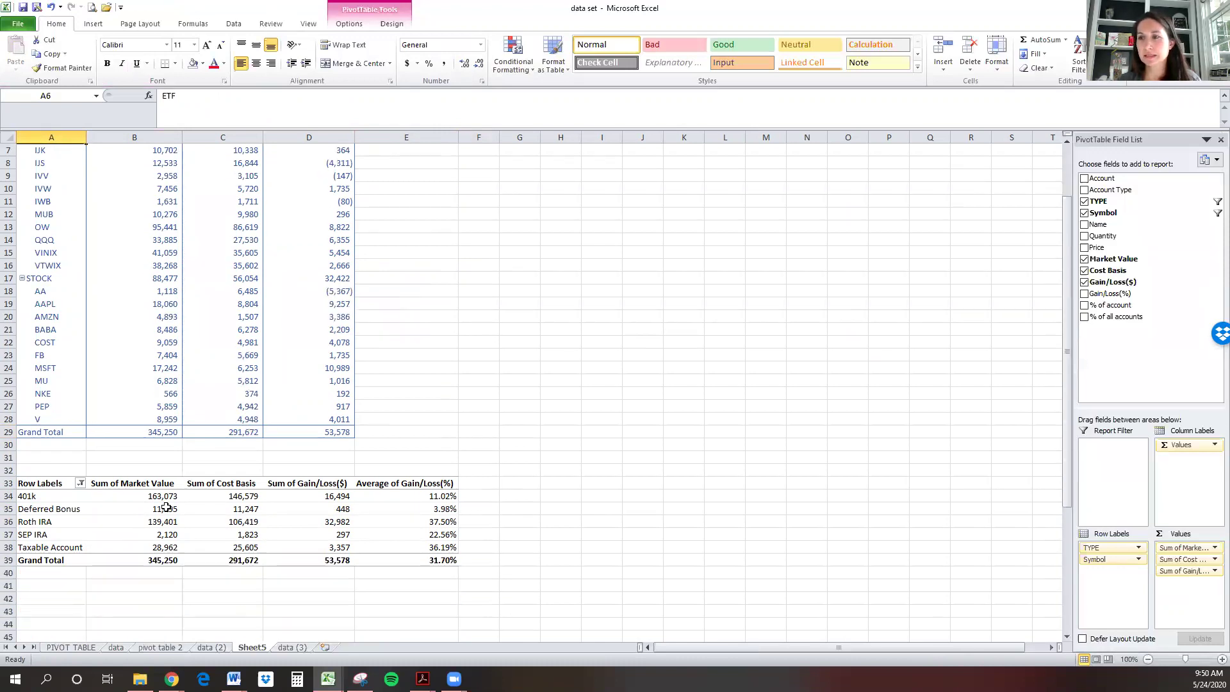
click(166, 507)
scroll(186, 564, up, 2)
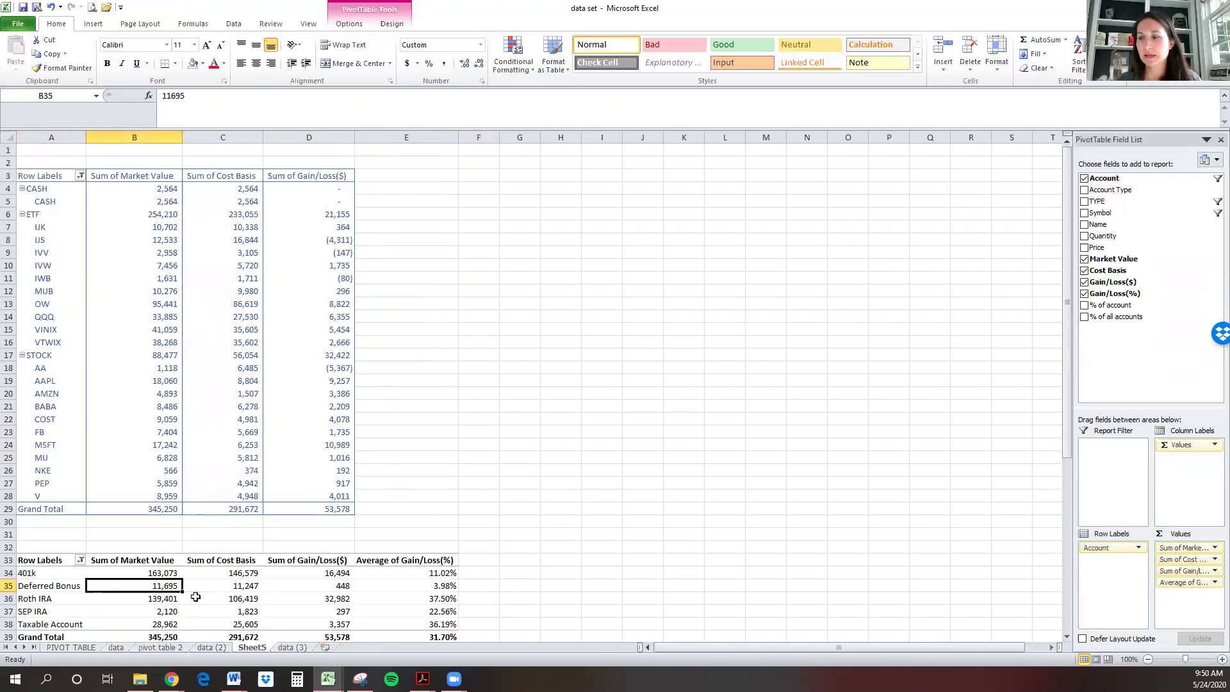
- Create a new pivot table from 'data (3)'!$A$3:$M$40 on the existing worksheet at Sheet5!$A$43
click(293, 650)
click(91, 394)
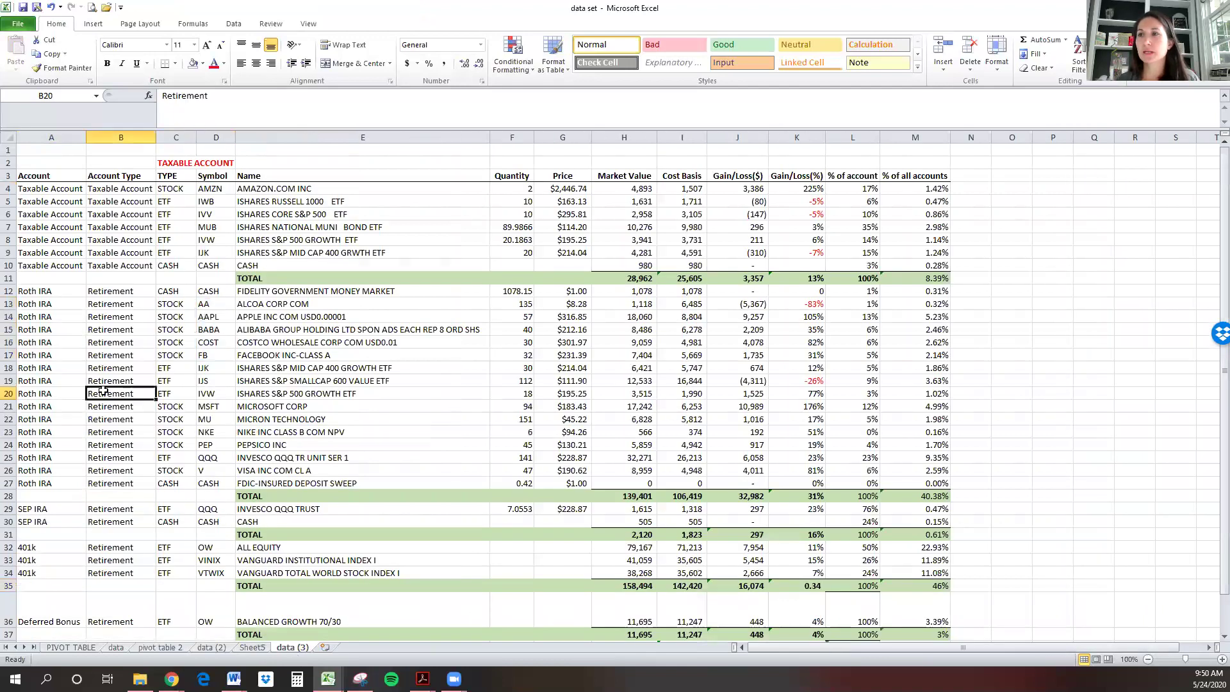
click(42, 177)
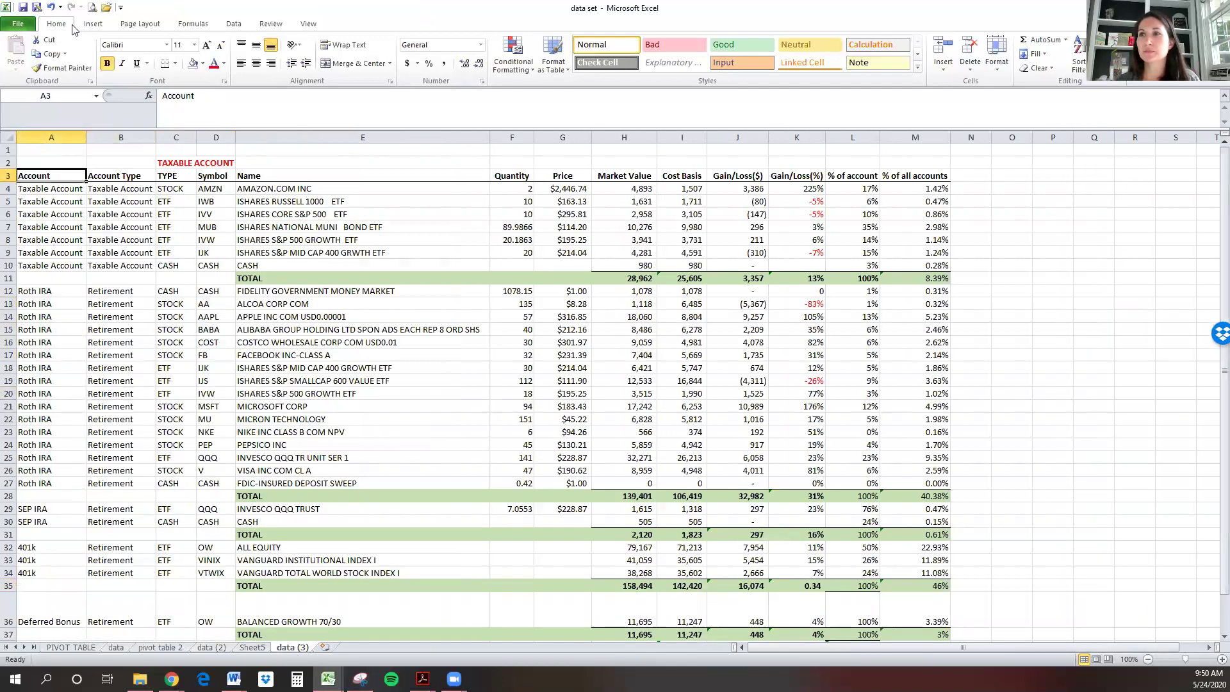
click(93, 25)
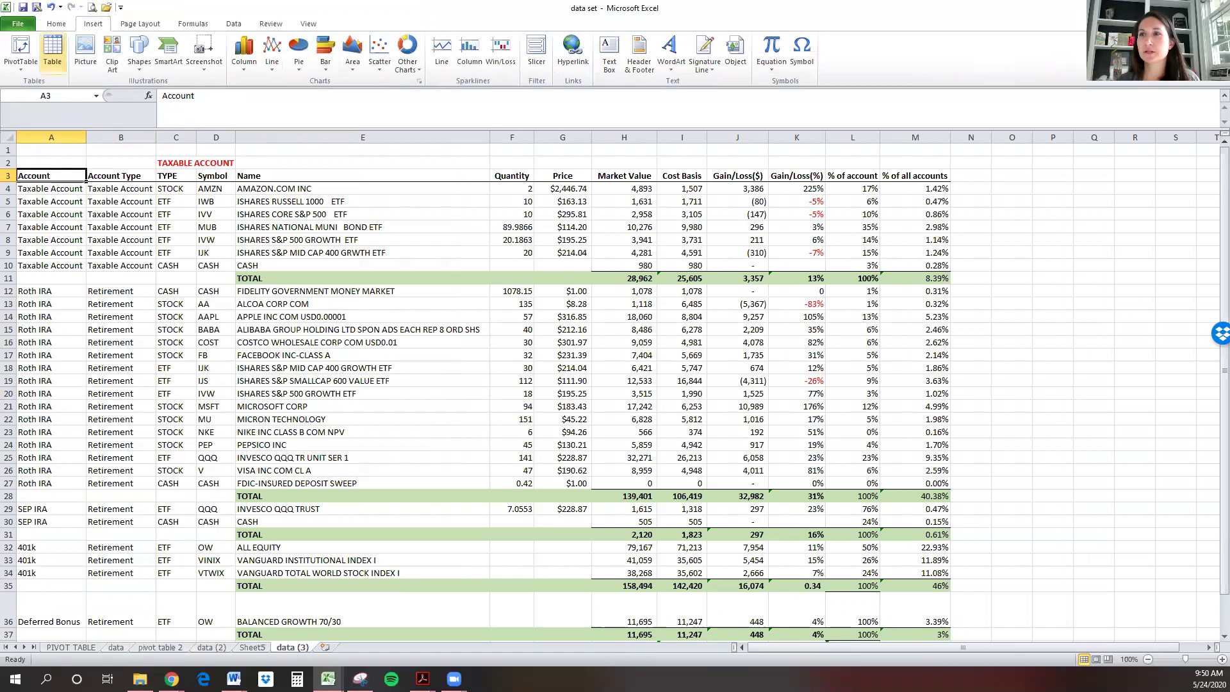
click(22, 50)
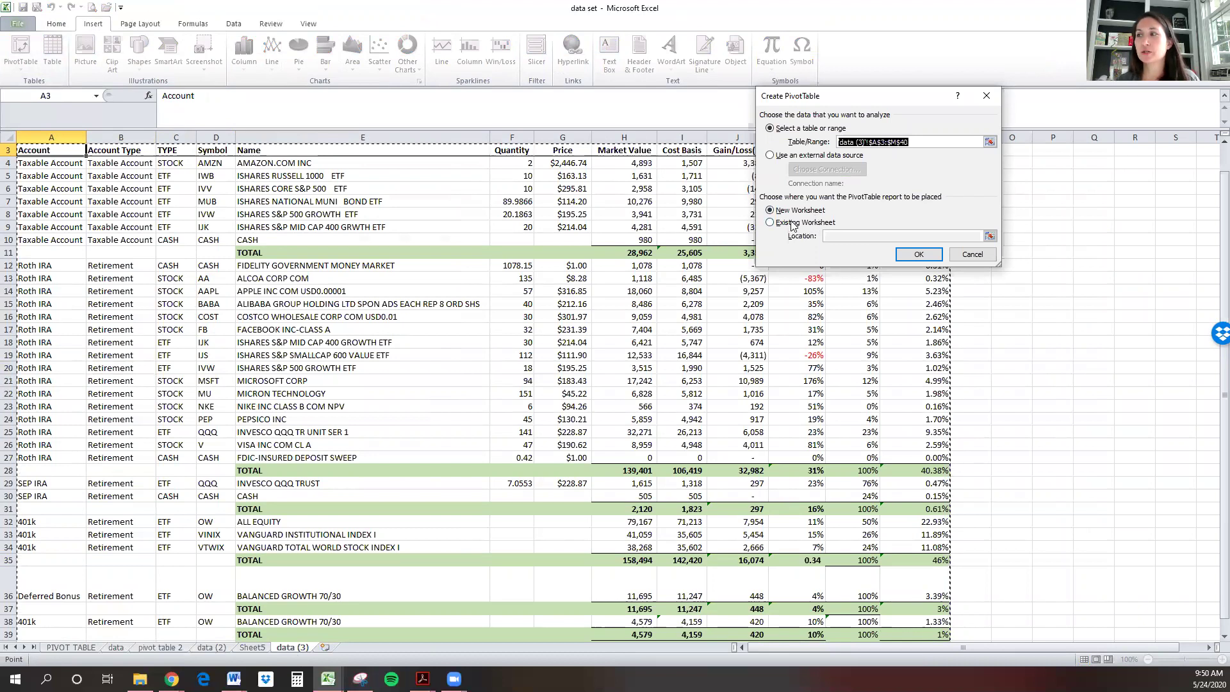
click(811, 223)
click(843, 236)
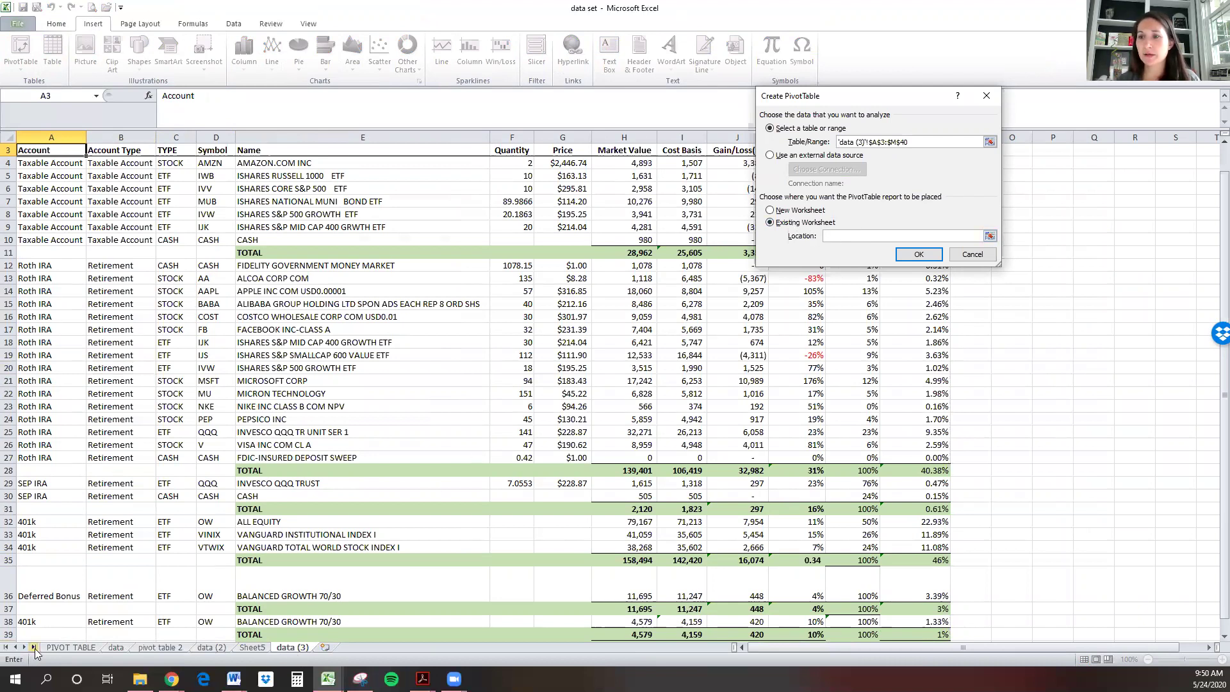
click(254, 648)
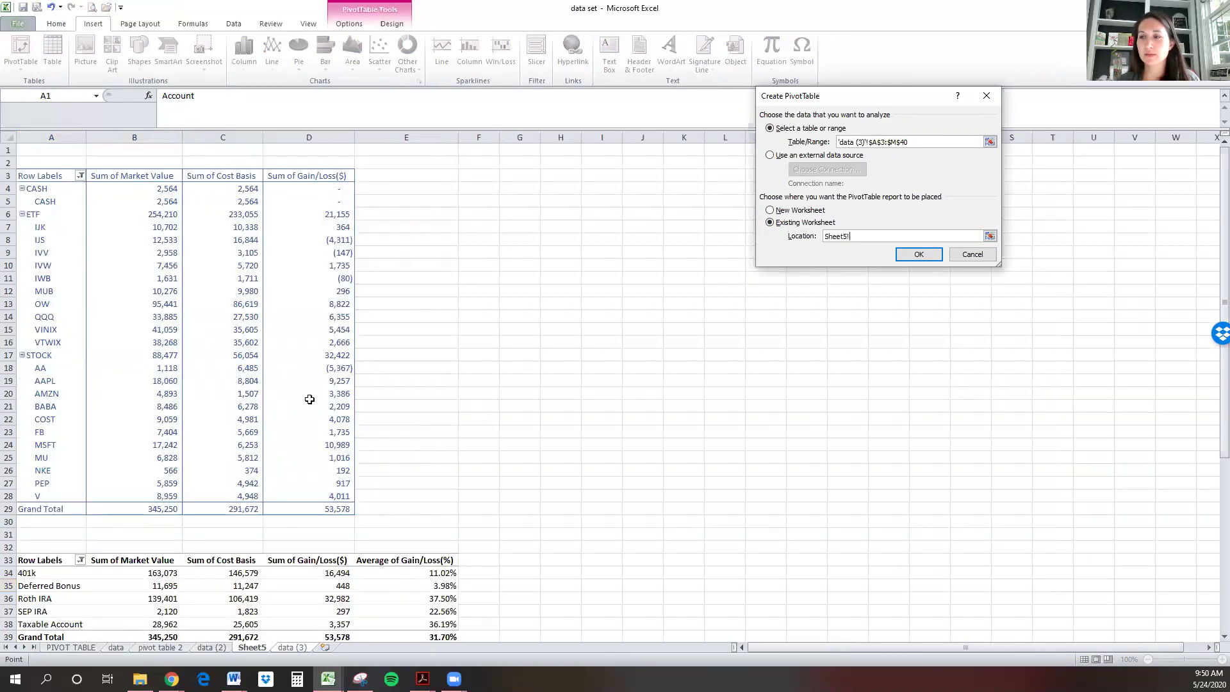
scroll(310, 399, down, 3)
scroll(286, 401, down, 3)
click(52, 457)
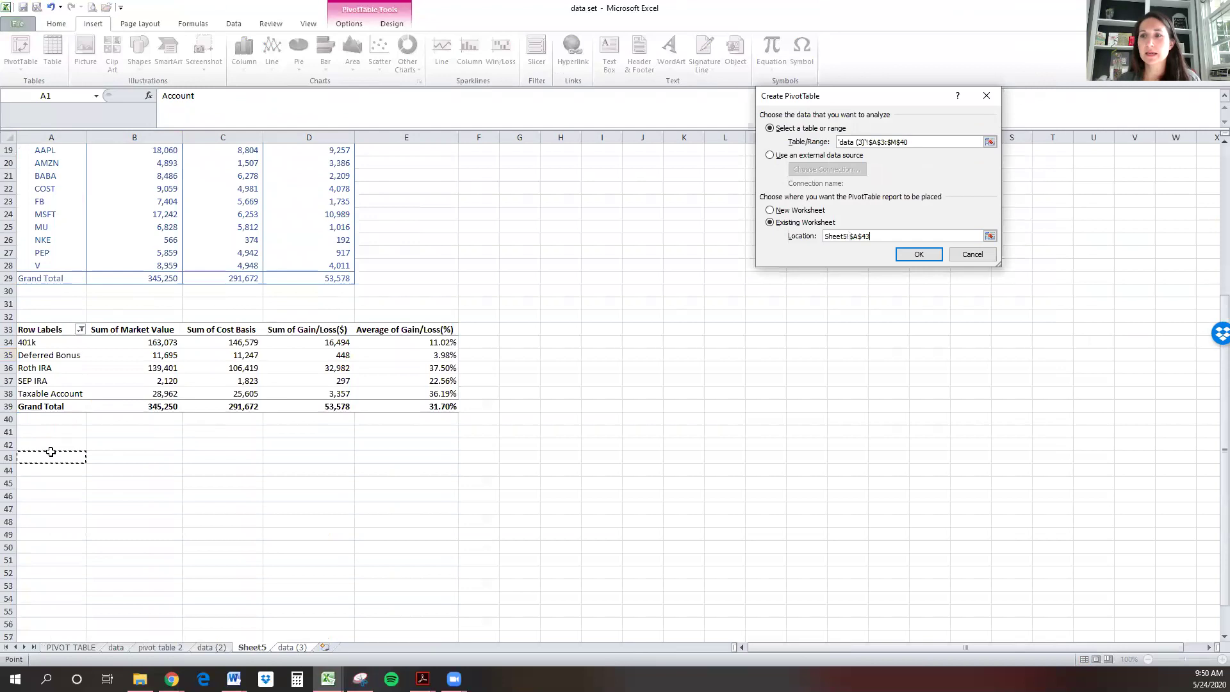
click(917, 254)
- Add Account Type to the row labels and Gain/Loss($) to the values of the new pivot table
scroll(93, 496, down, 2)
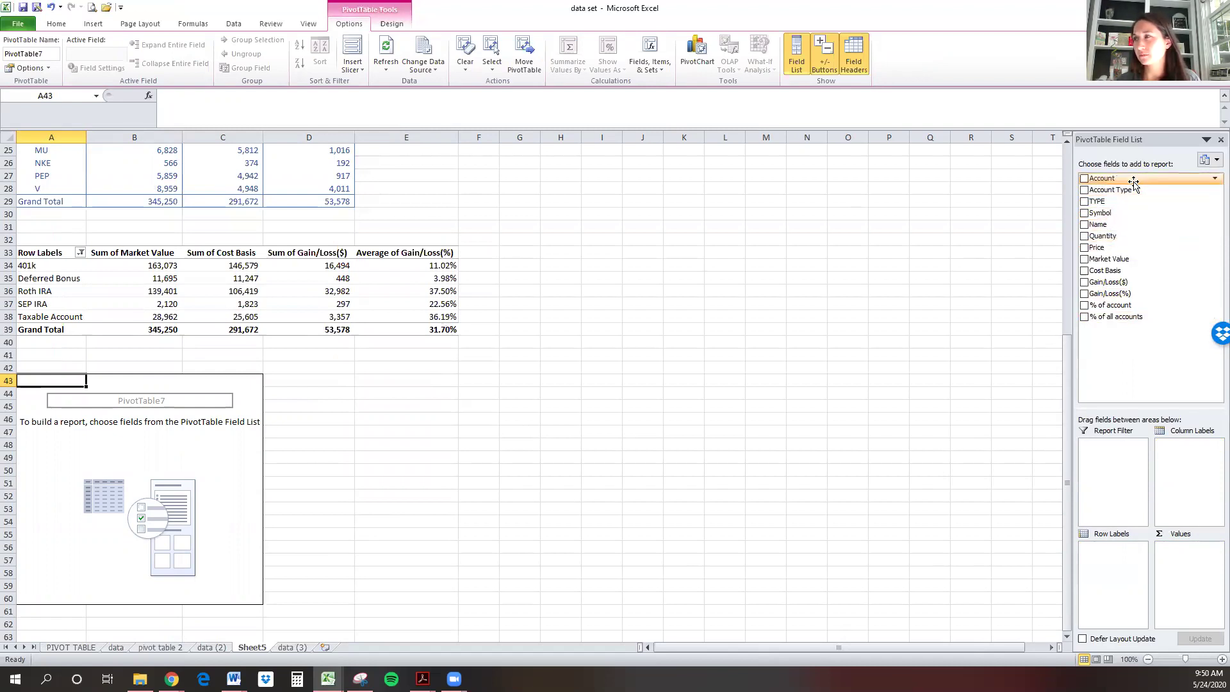
drag(1140, 190, 1120, 566)
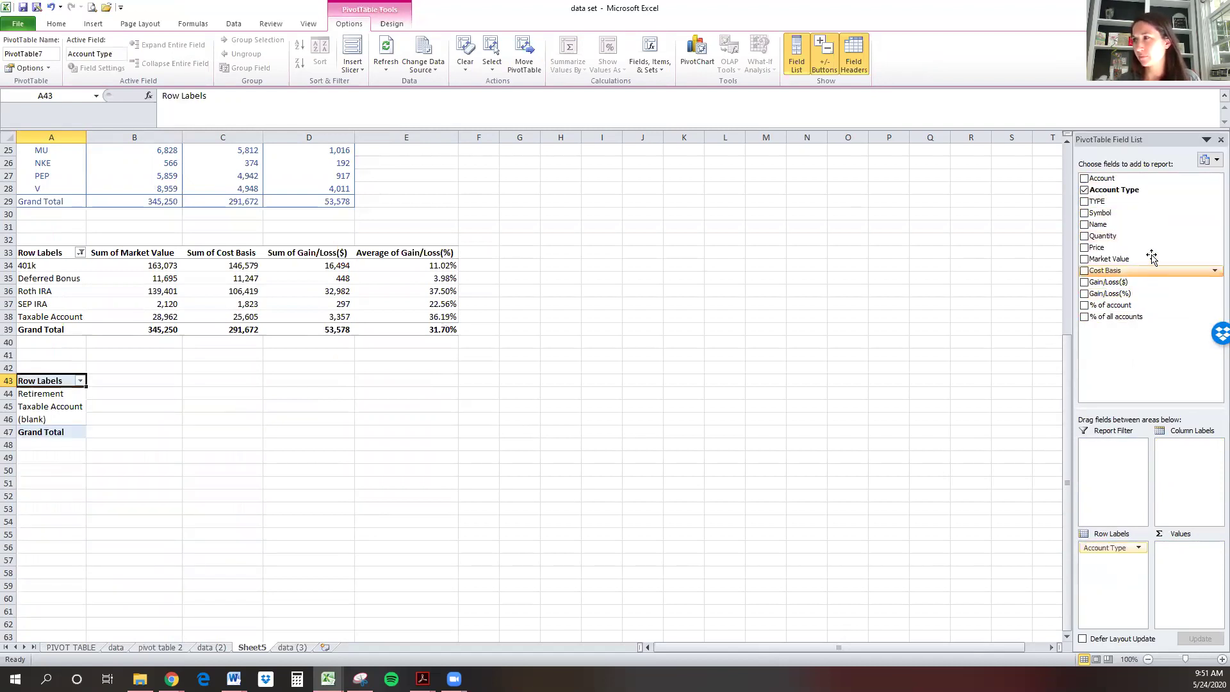
drag(1150, 282, 1189, 565)
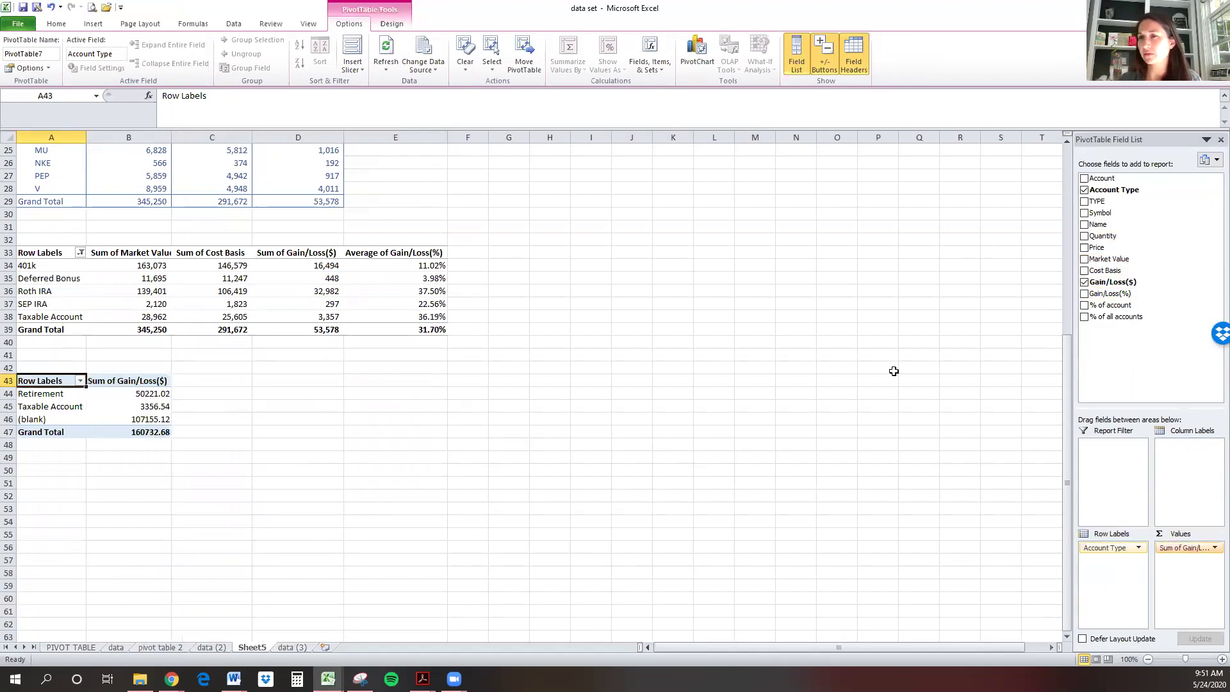
- Exclude the (blank) entry from the Account Type row labels of the pivot table at A43
click(80, 382)
click(52, 530)
click(41, 530)
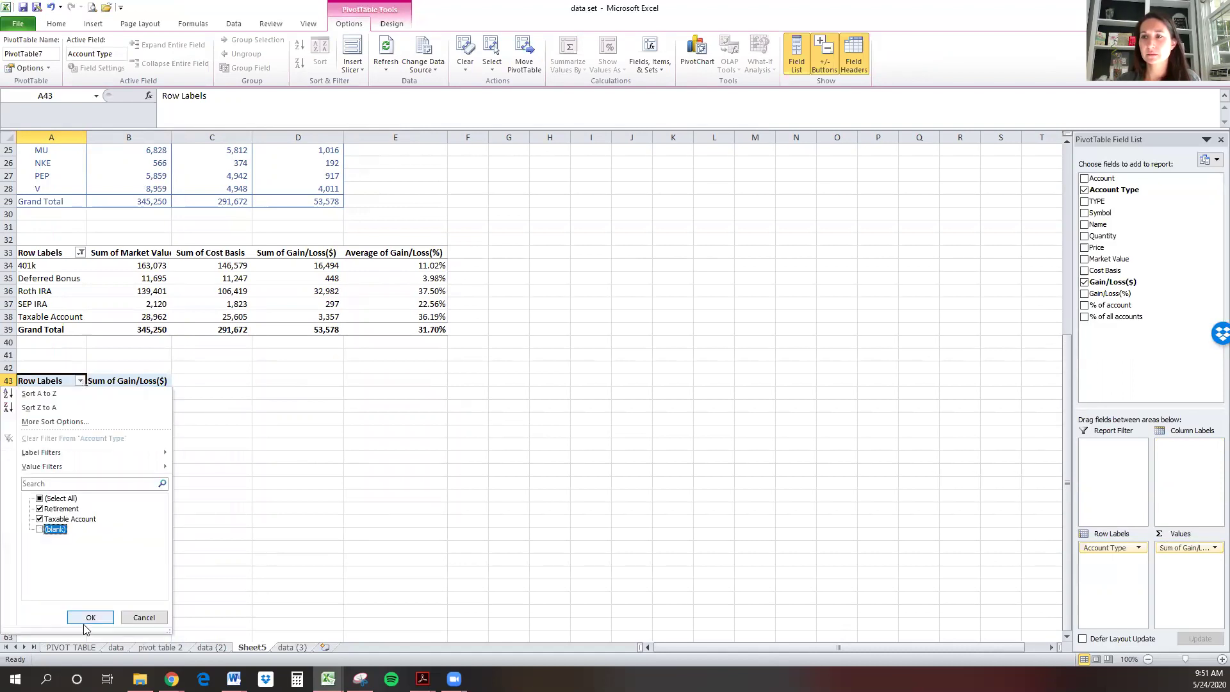
key(Return)
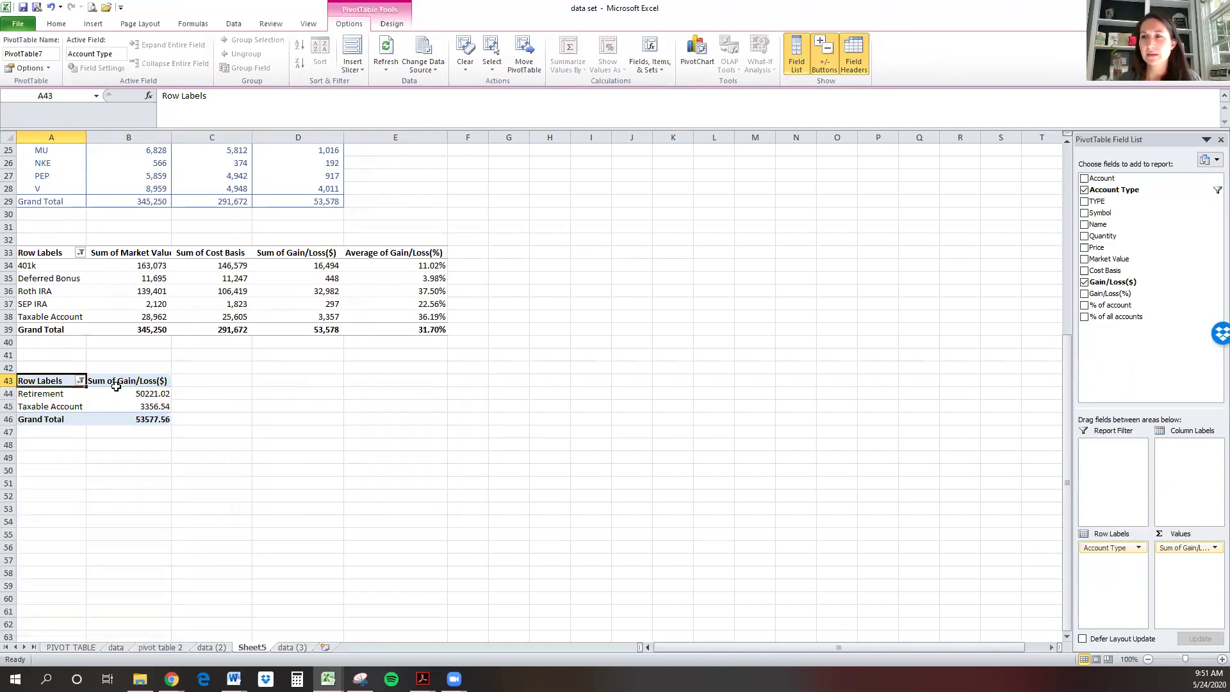
- Format the Sum of Gain/Loss($) values in B44:B46 with thousands separators and no decimals
click(121, 378)
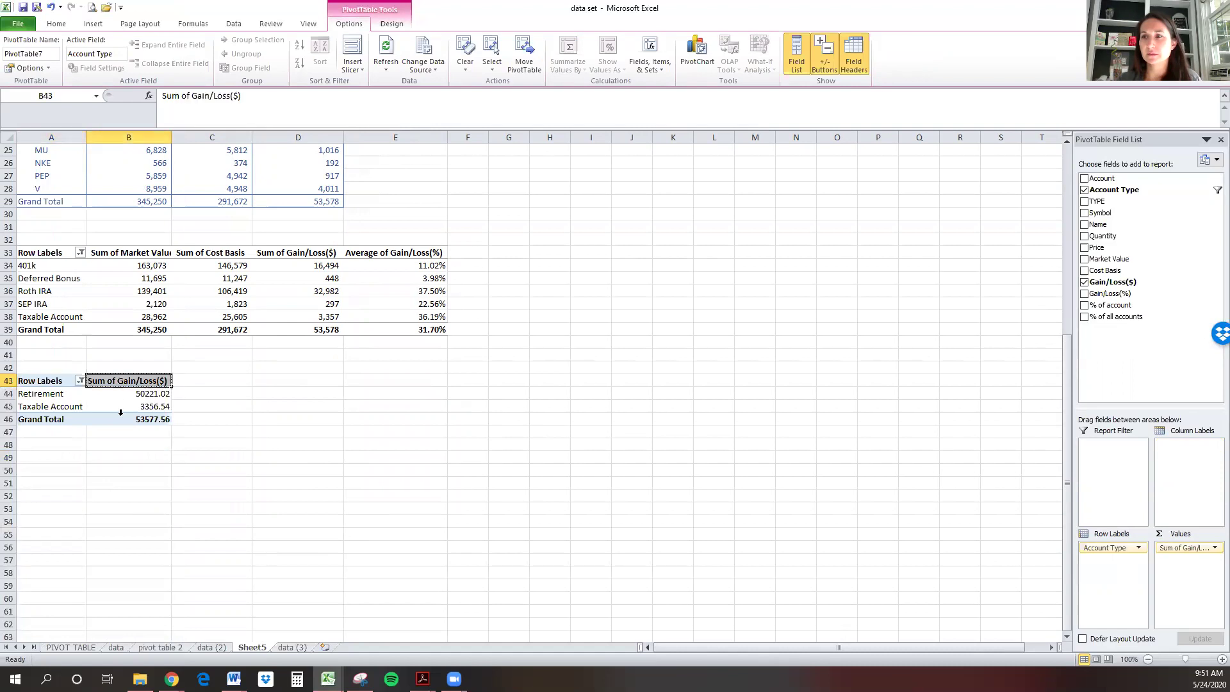
drag(138, 393, 142, 428)
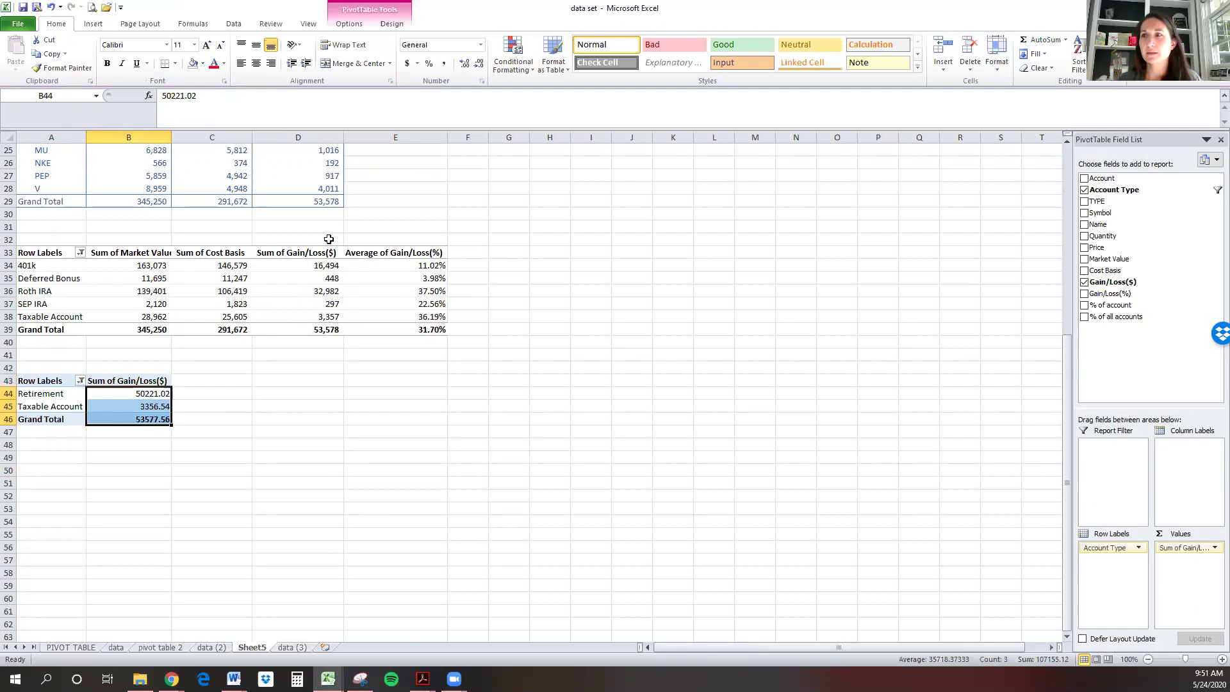
click(445, 64)
click(479, 64)
click(480, 64)
click(238, 418)
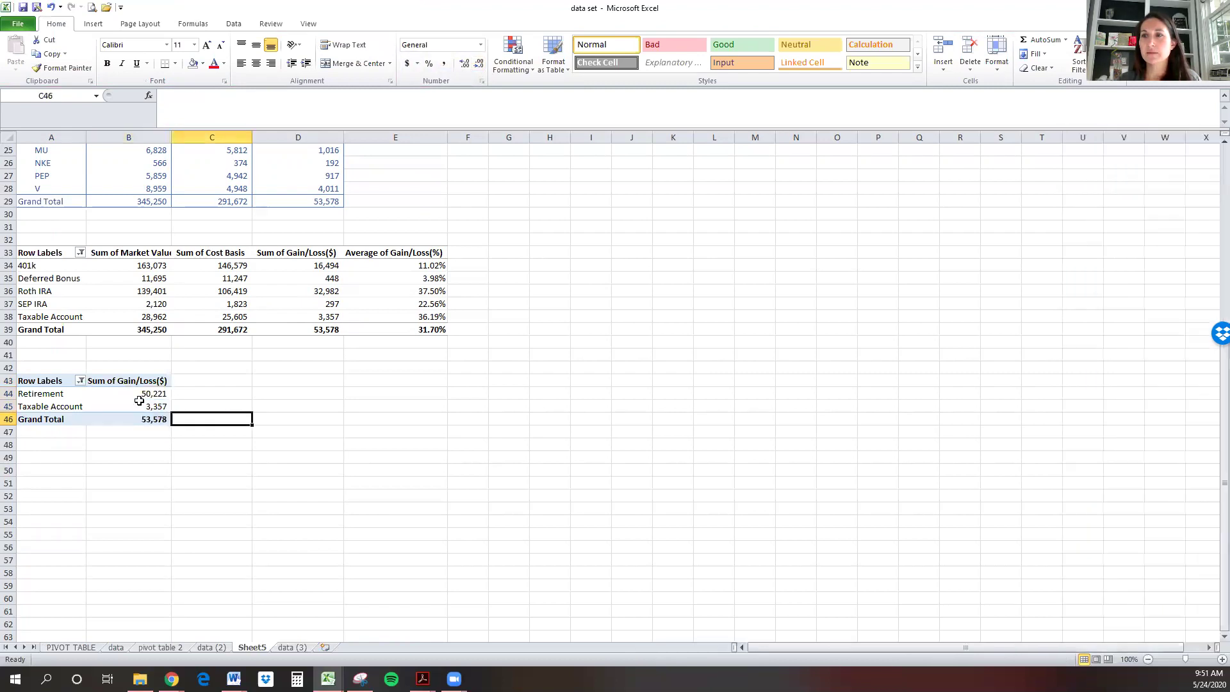
- Review the Account Type gain/loss pivot table together with the pivot tables above it
drag(72, 395, 144, 413)
click(218, 408)
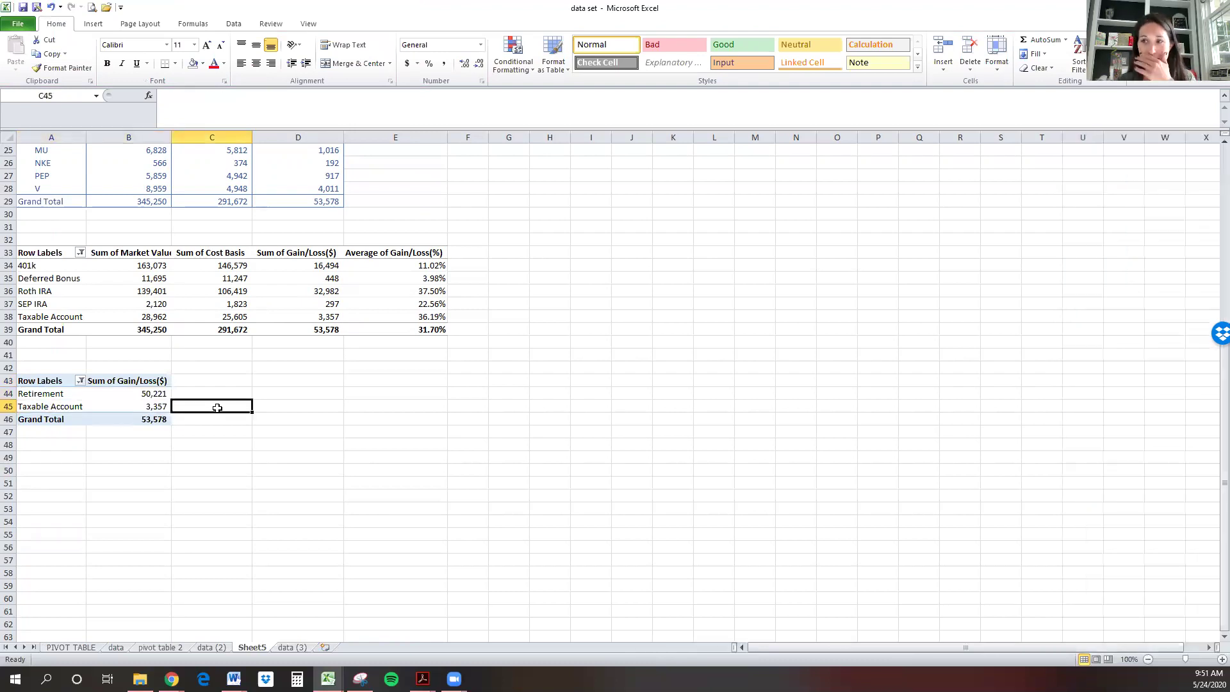
scroll(218, 408, up, 5)
scroll(218, 408, down, 6)
click(155, 458)
scroll(139, 448, up, 1)
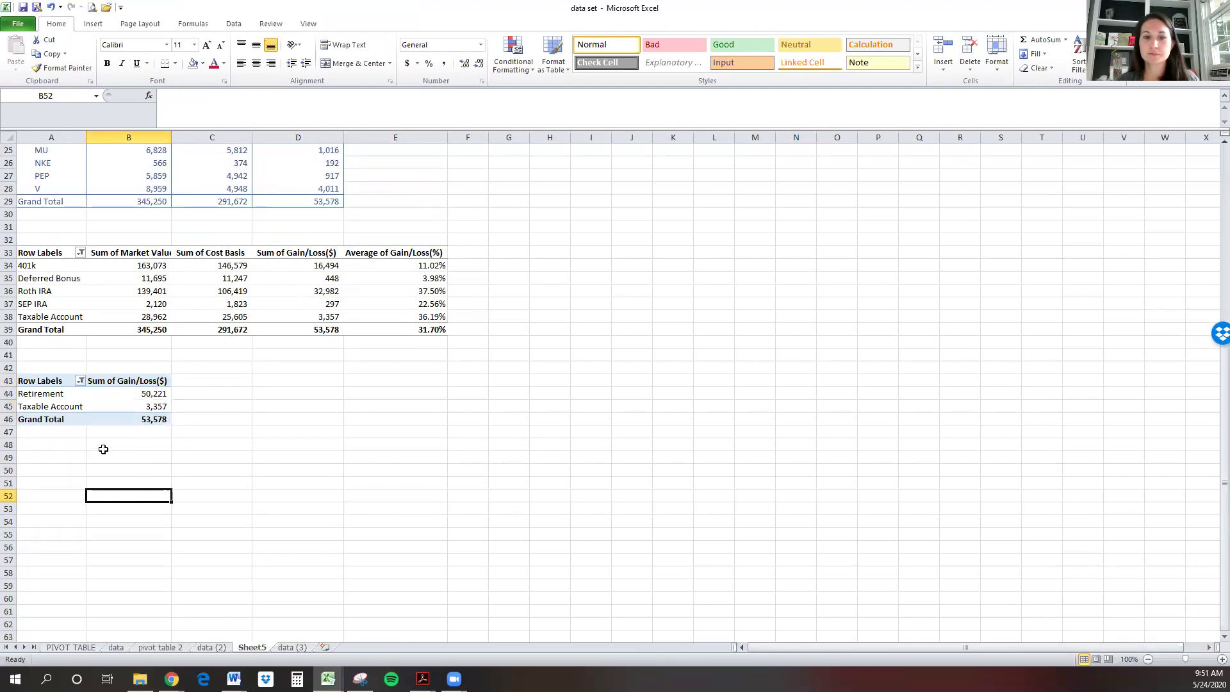
- In H35, add the Deferred Bonus market value and cost basis with a formula that references the two pivot table cells using GETPIVOTDATA
click(249, 405)
click(274, 395)
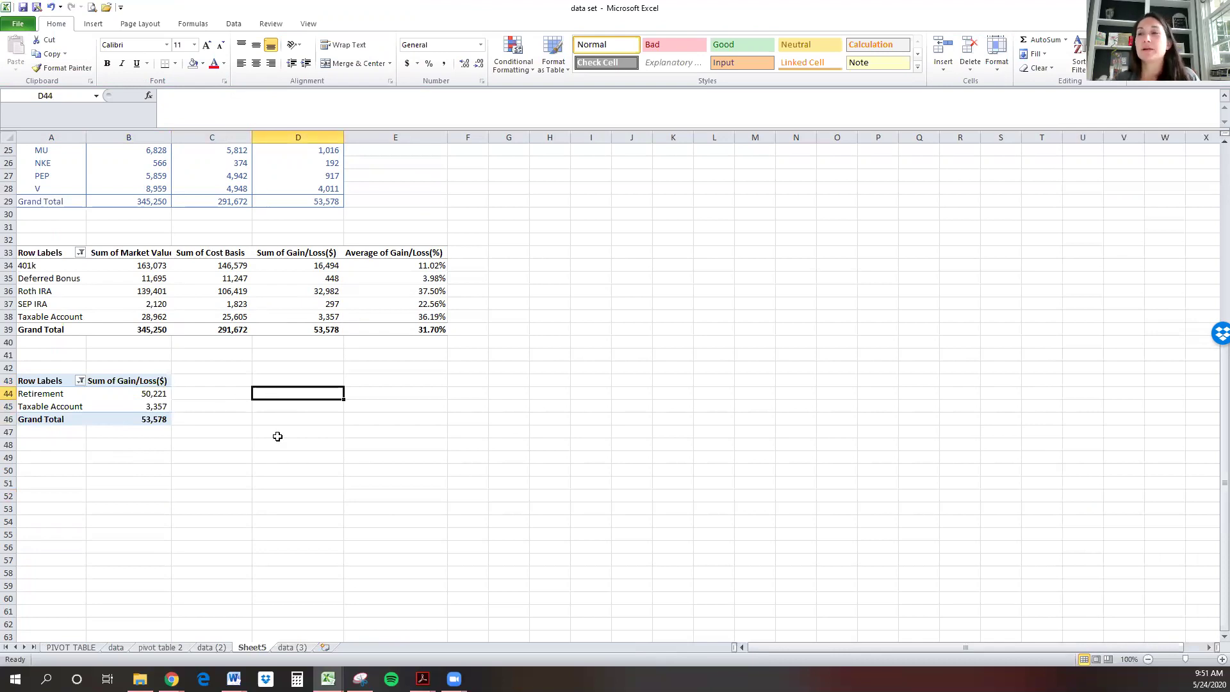
click(552, 264)
click(554, 278)
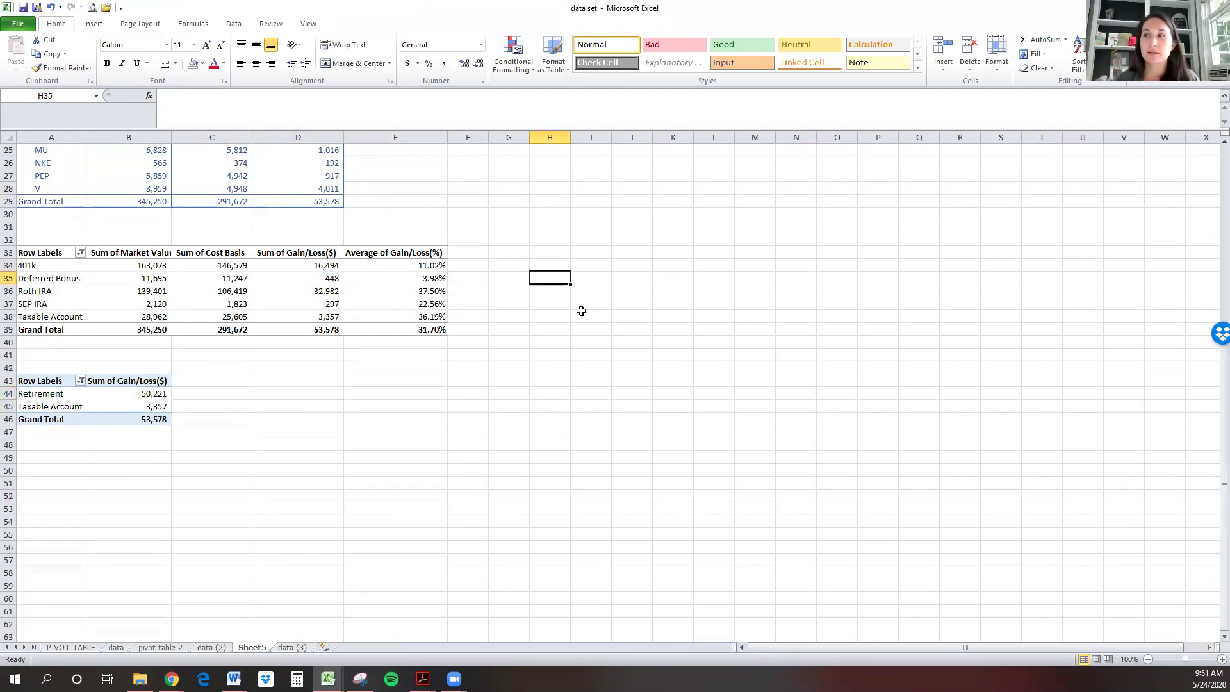
text(=)
click(144, 275)
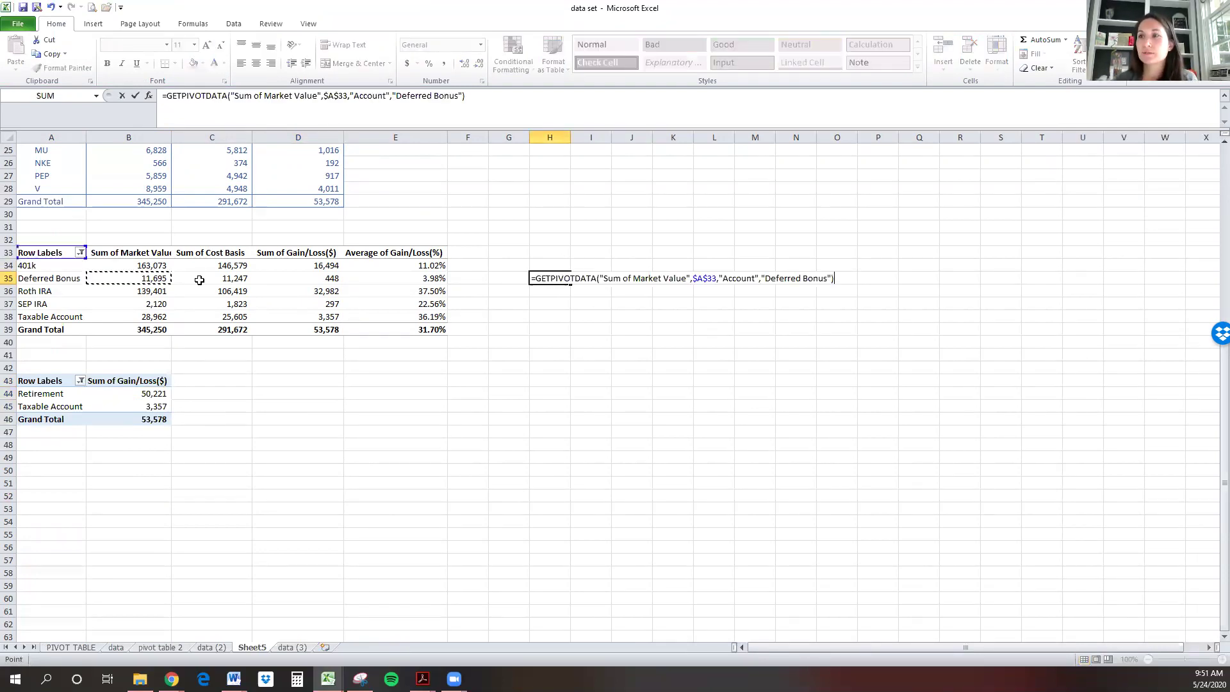
text(+)
click(218, 278)
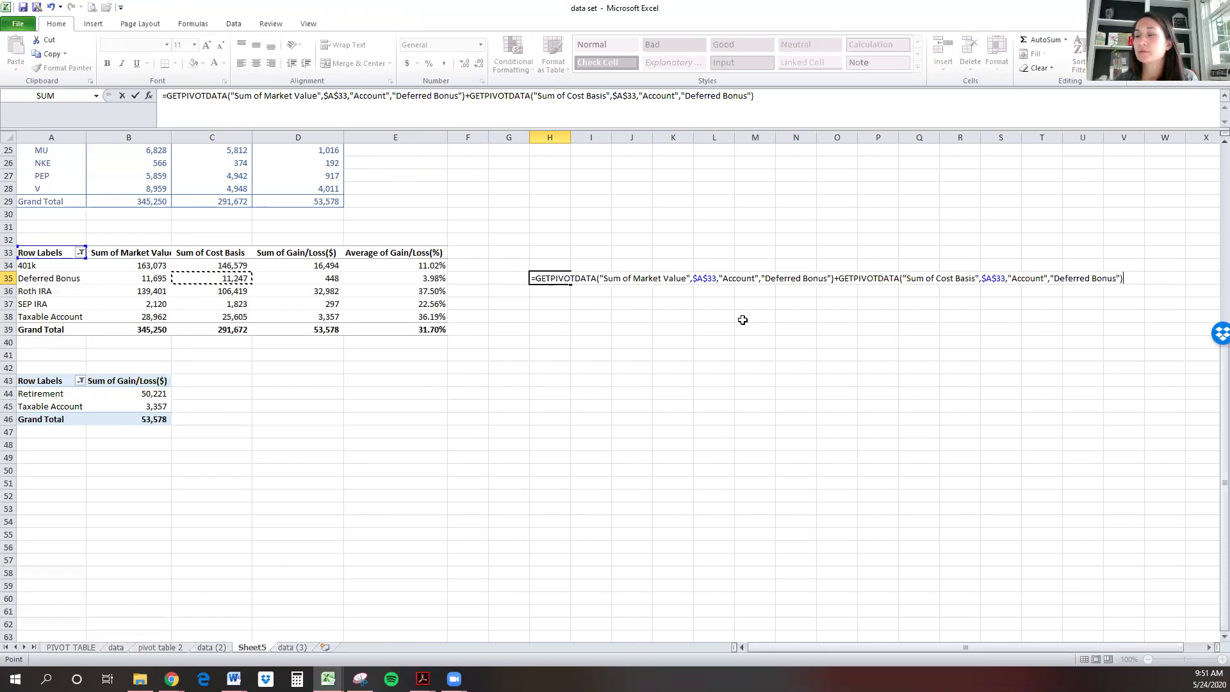
key(Return)
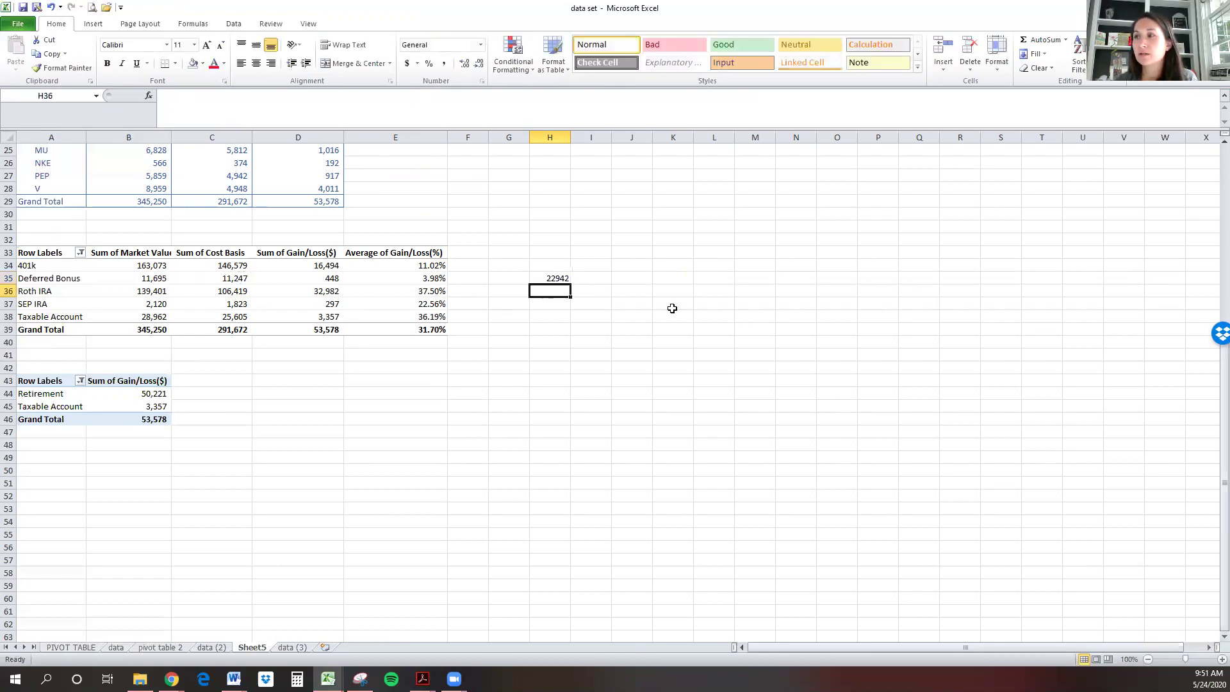
- Format the result in H35 with a thousands separator and no decimals
click(534, 275)
click(444, 64)
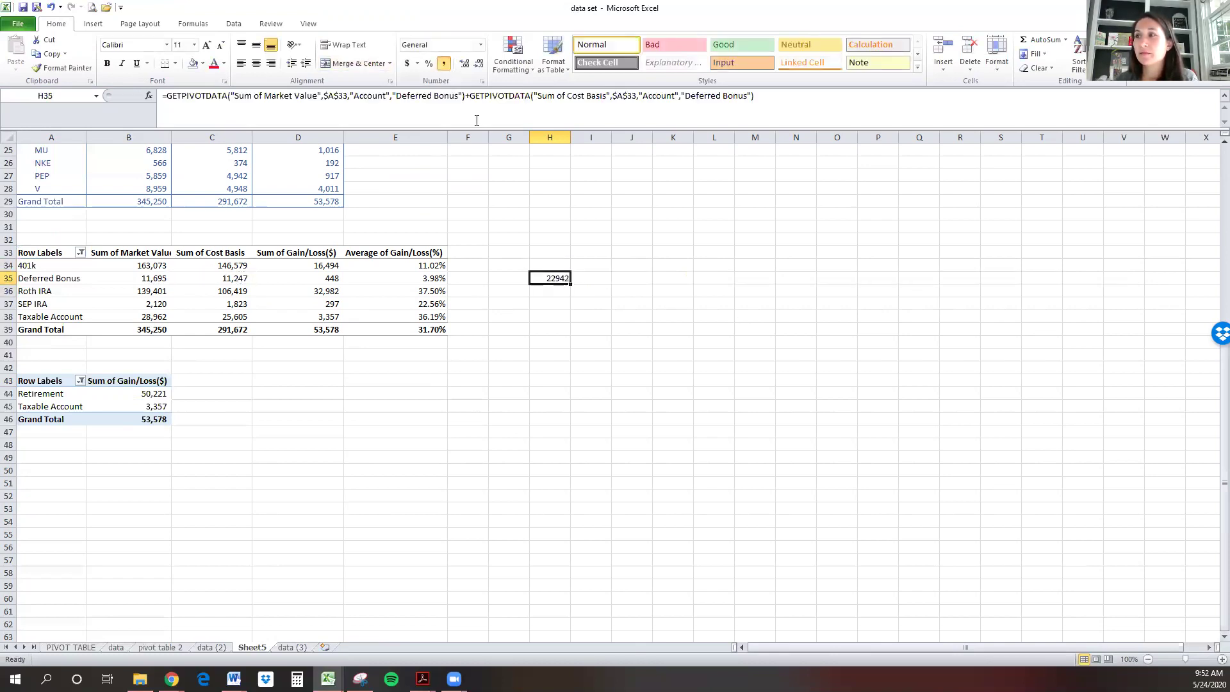
click(479, 63)
click(479, 64)
- Inspect the GETPIVOTDATA formula in H35 and check its result against the sum of B35:C35
double_click(558, 278)
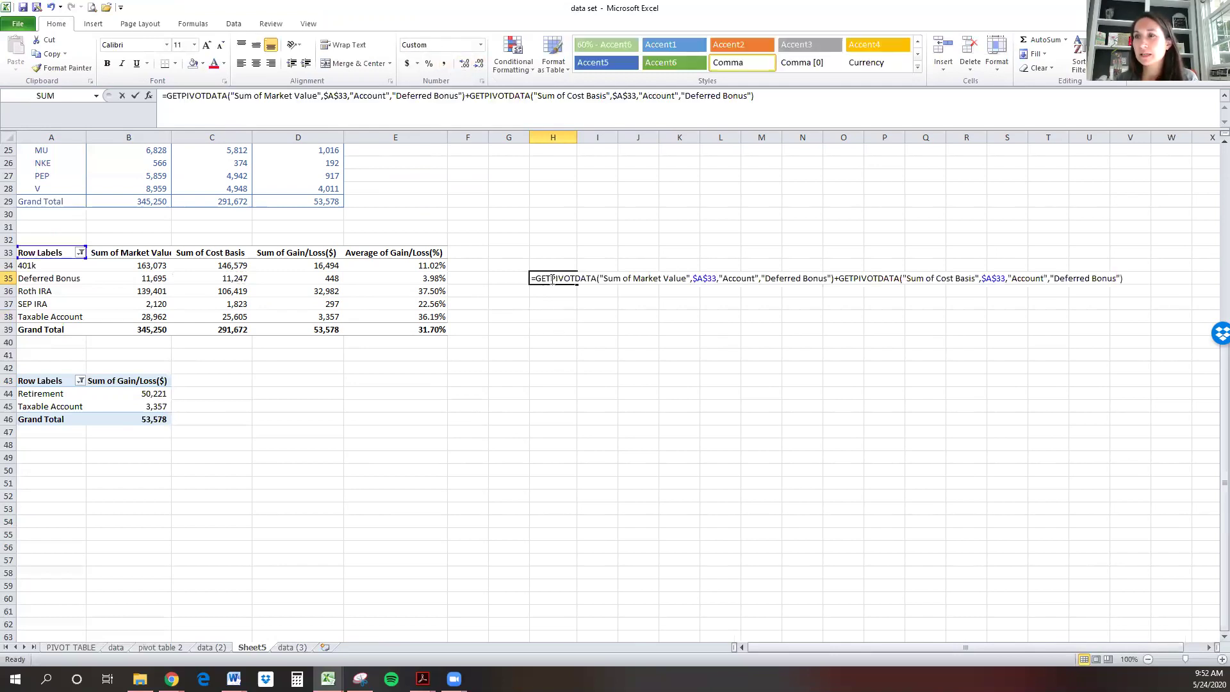
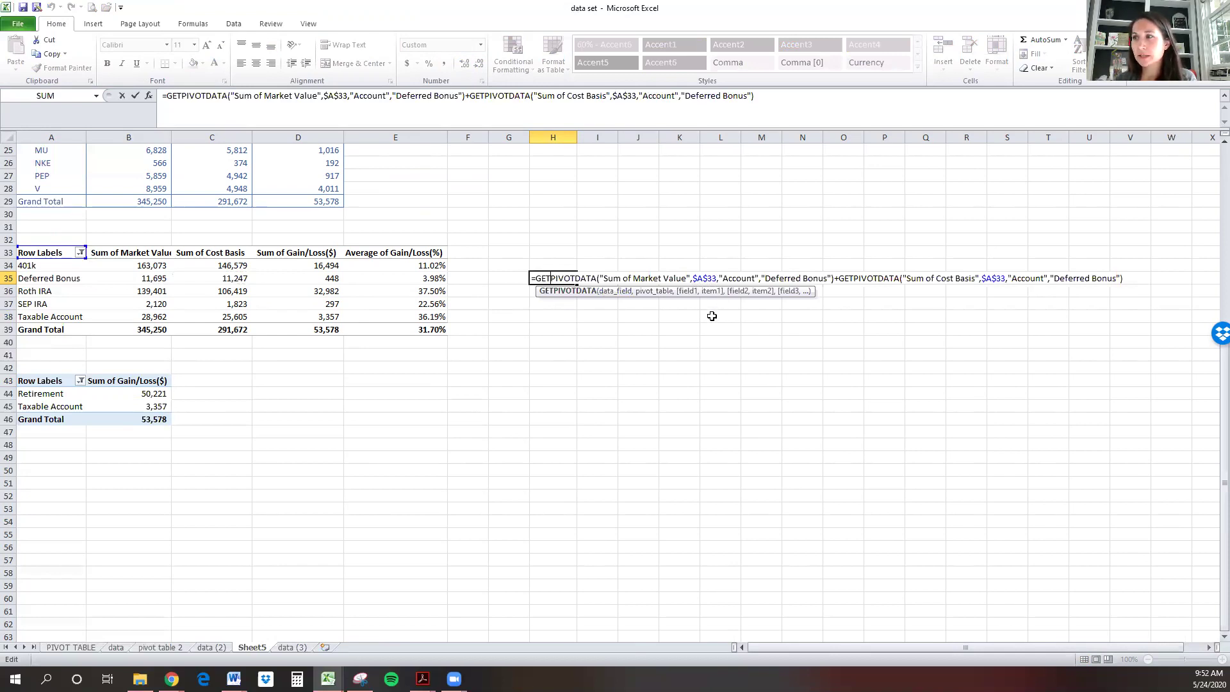
key(Return)
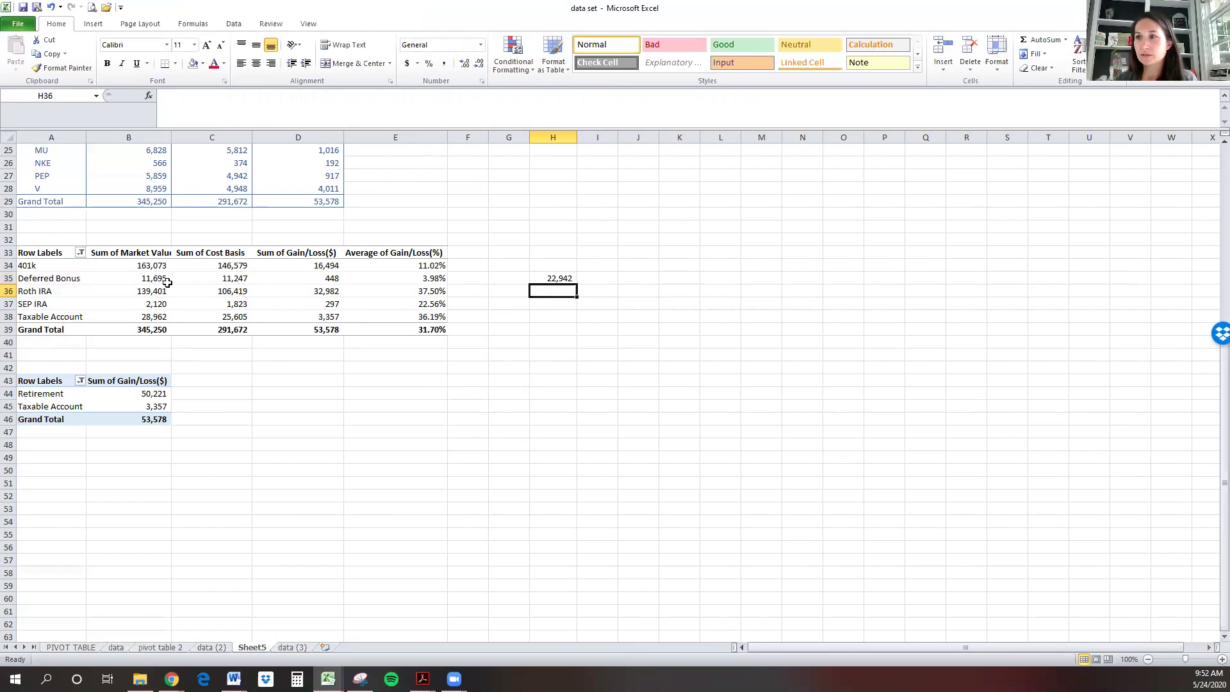
drag(221, 278, 153, 277)
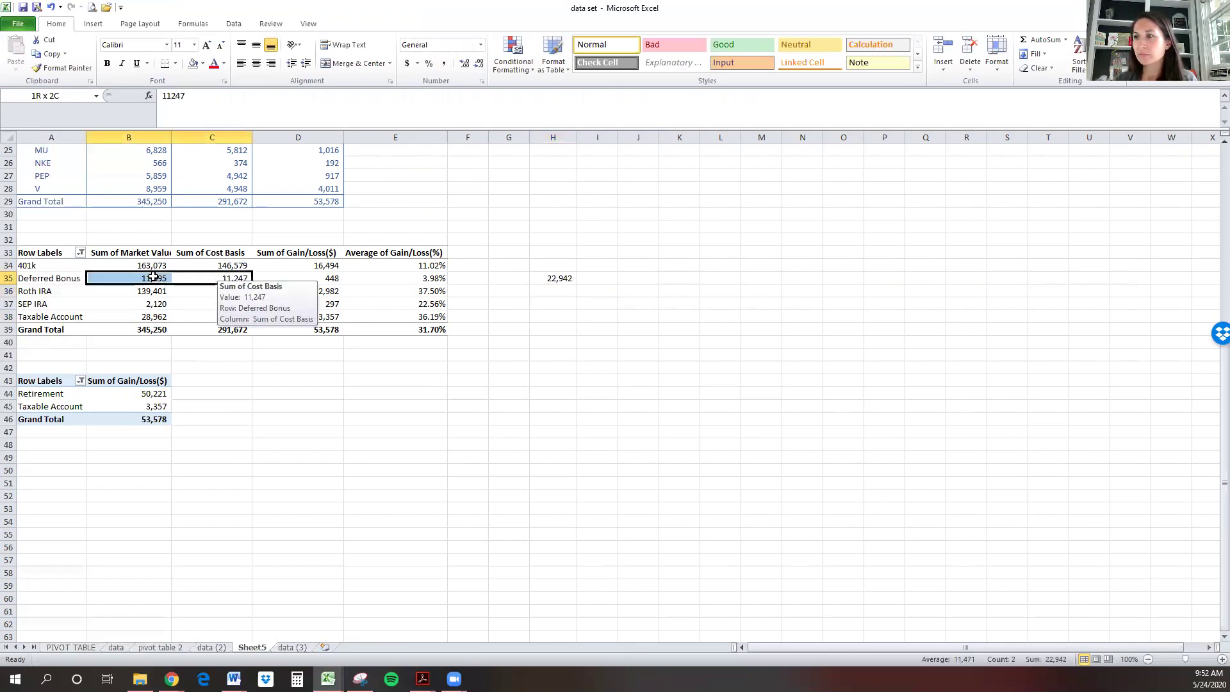
click(554, 289)
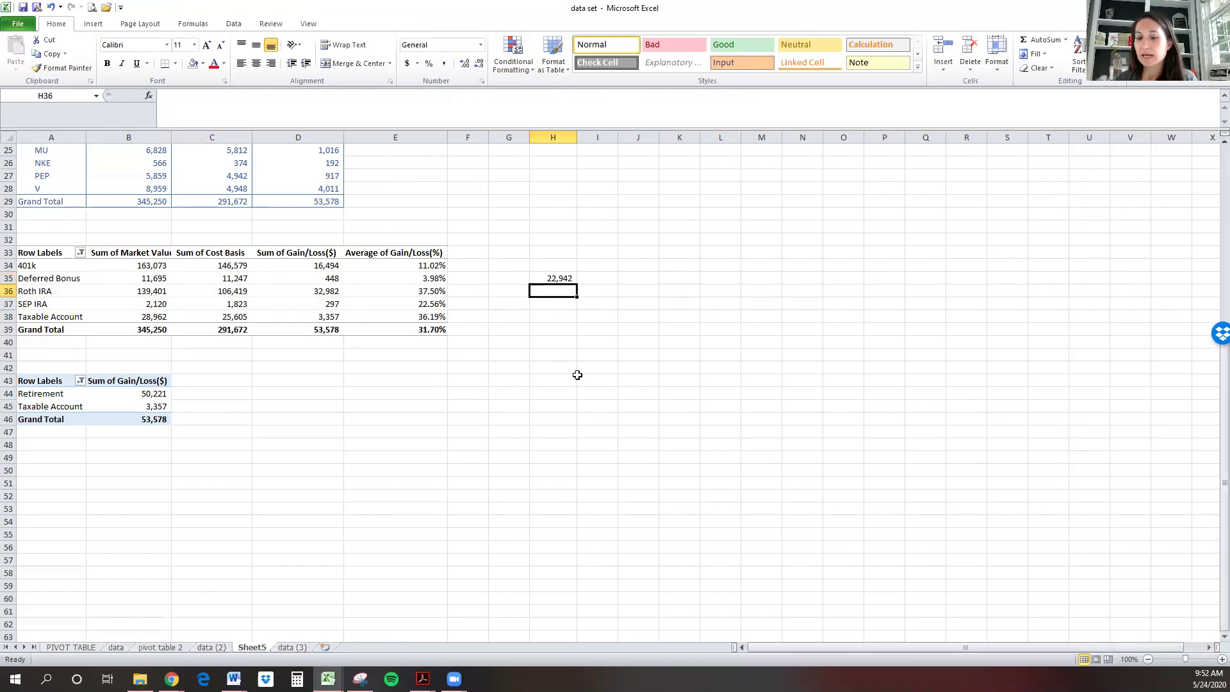
text(=)
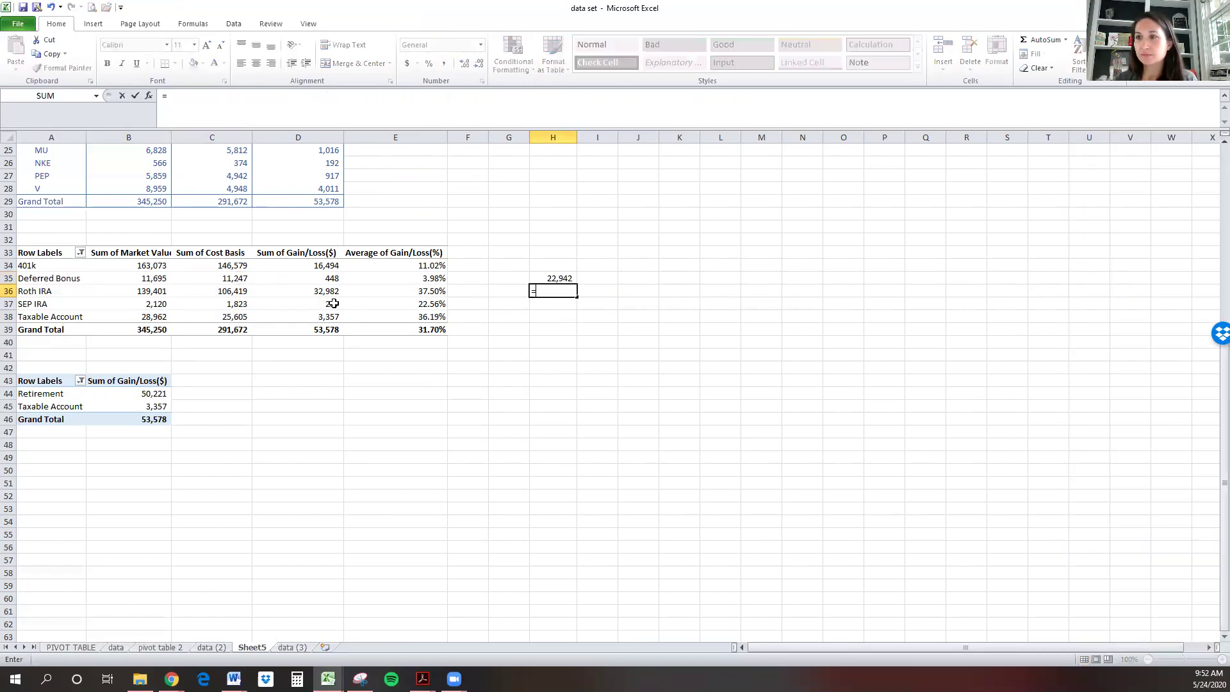
click(132, 276)
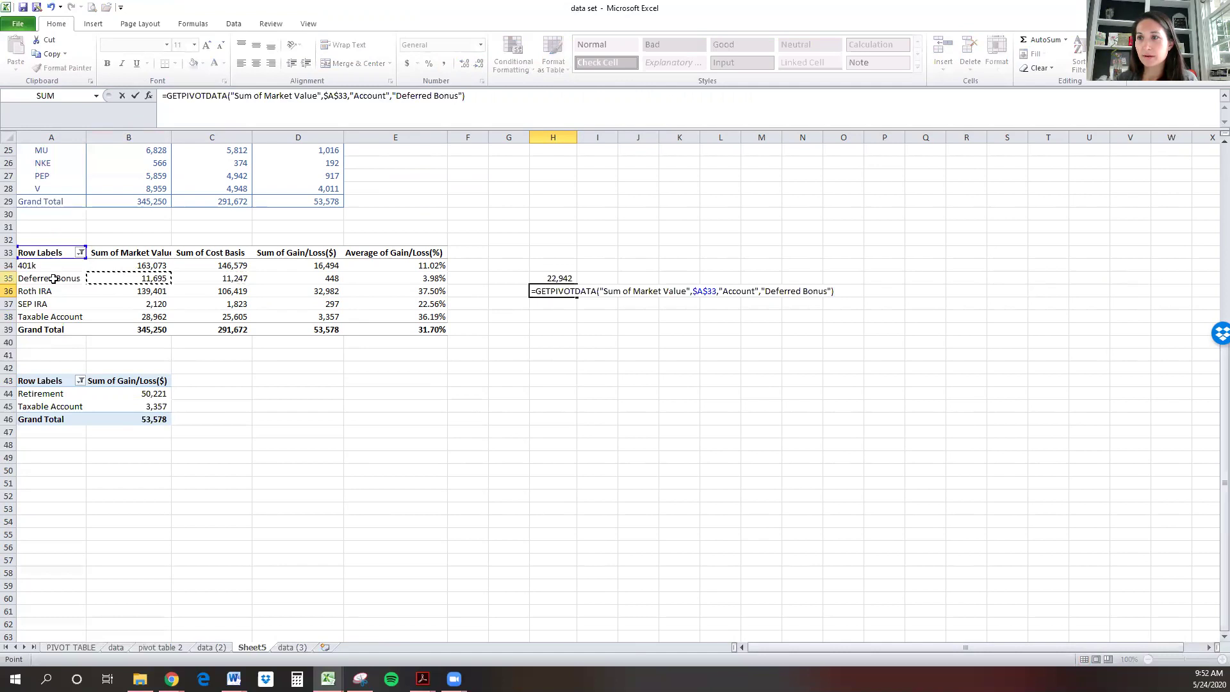
key(Escape)
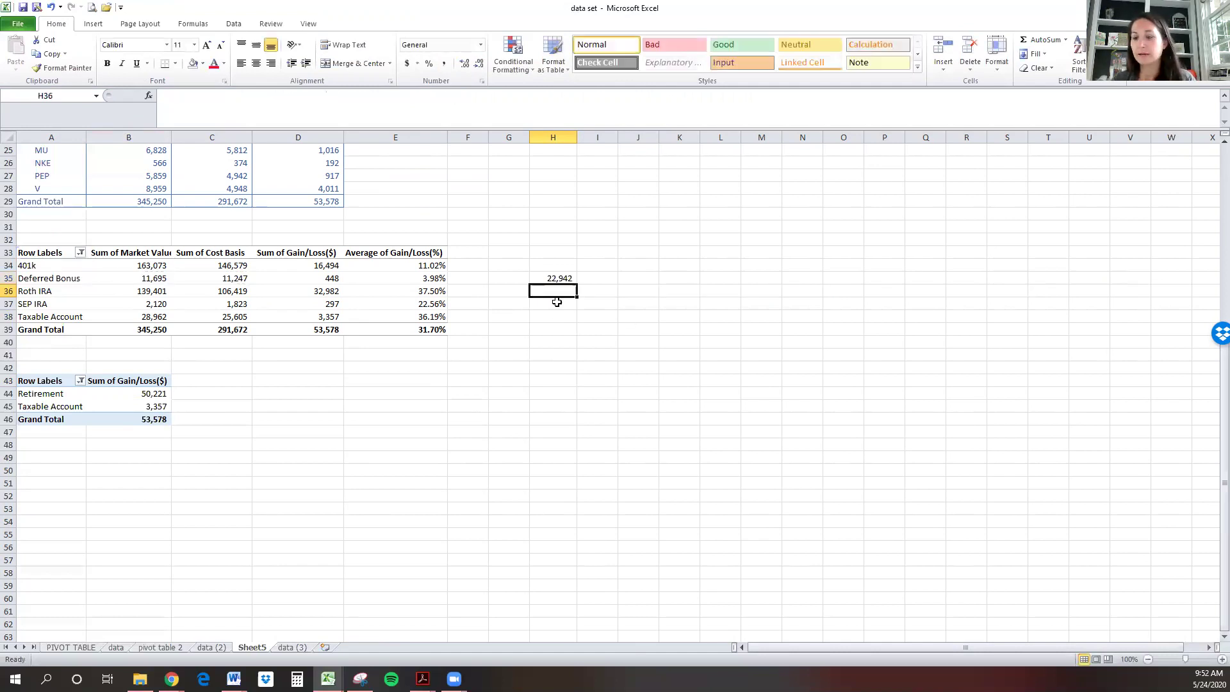
- Enter the direct cell reference formula =B35+C35 in H36
text(=B35)
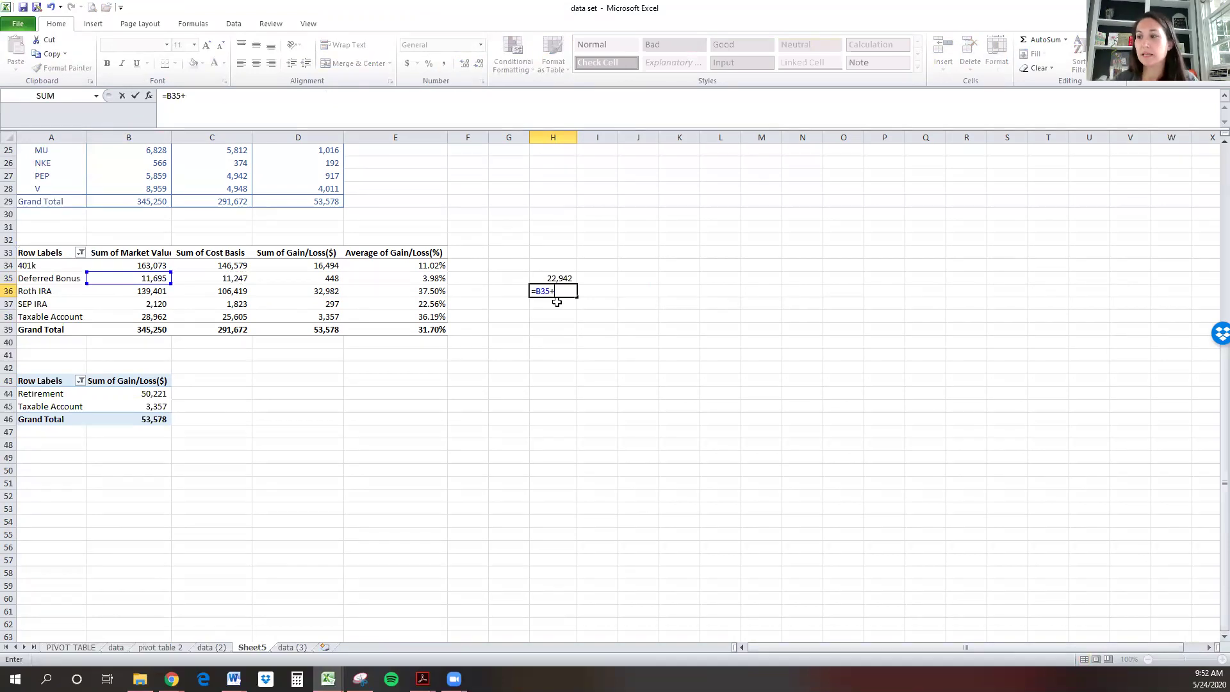
text(+C35)
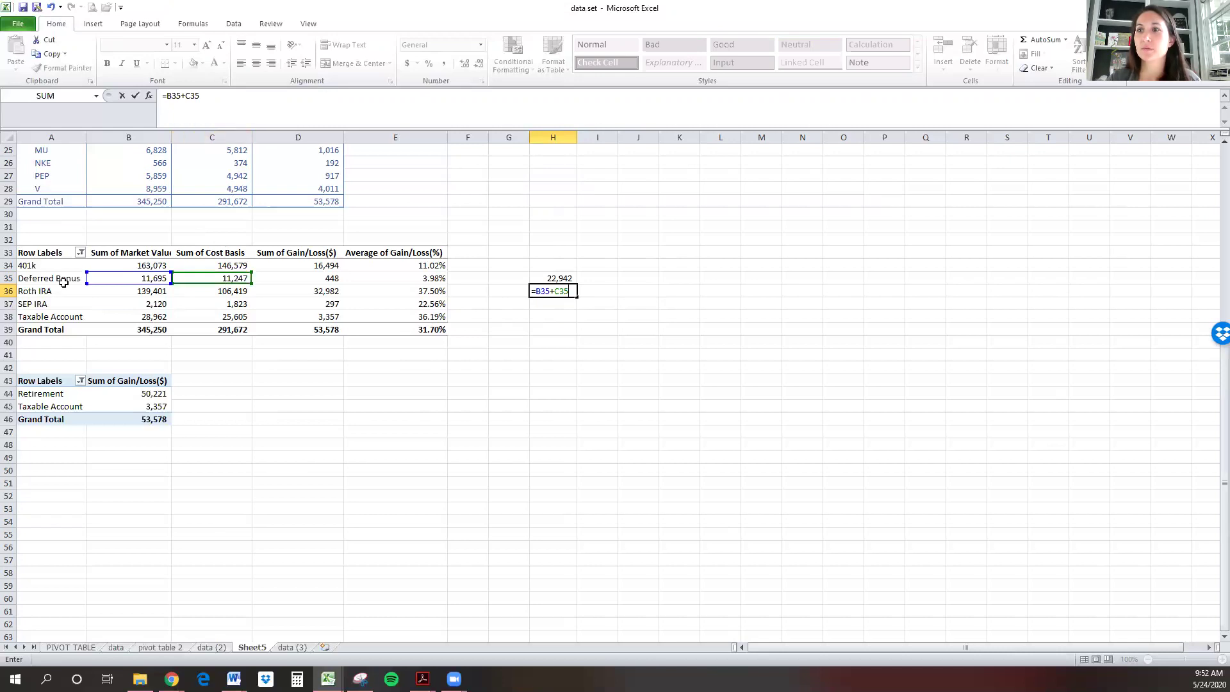
key(Return)
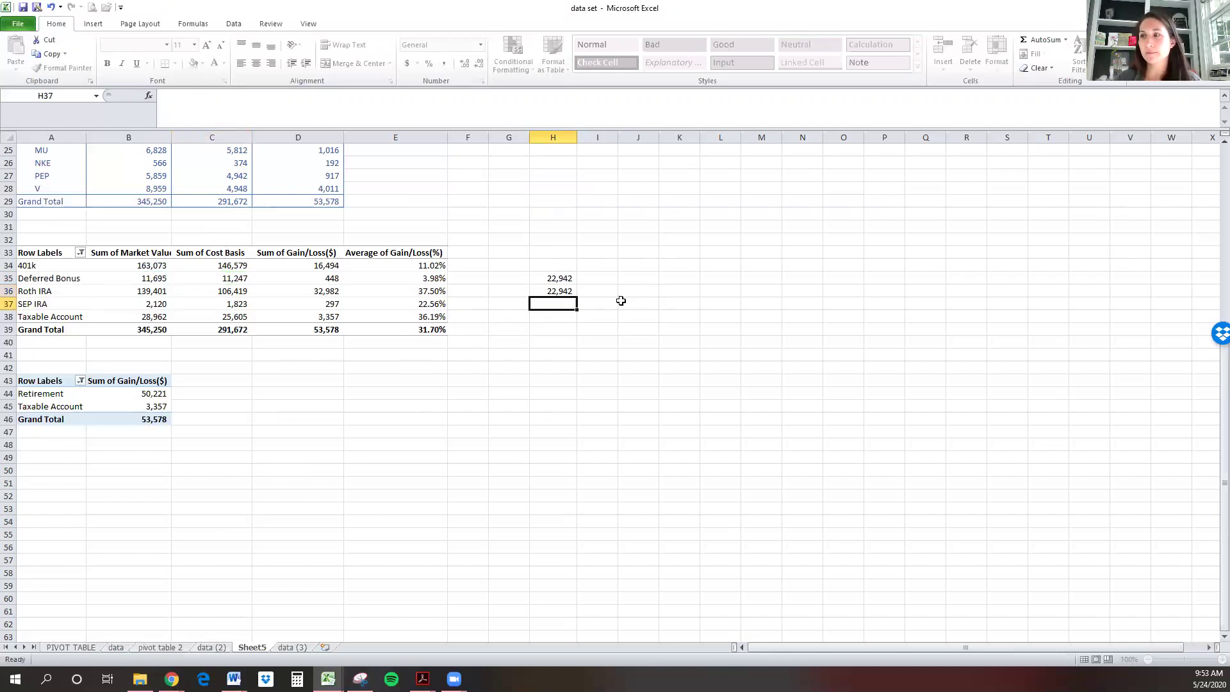
- Compare the cell reference formula in H36 with the GETPIVOTDATA formula in H35
double_click(544, 291)
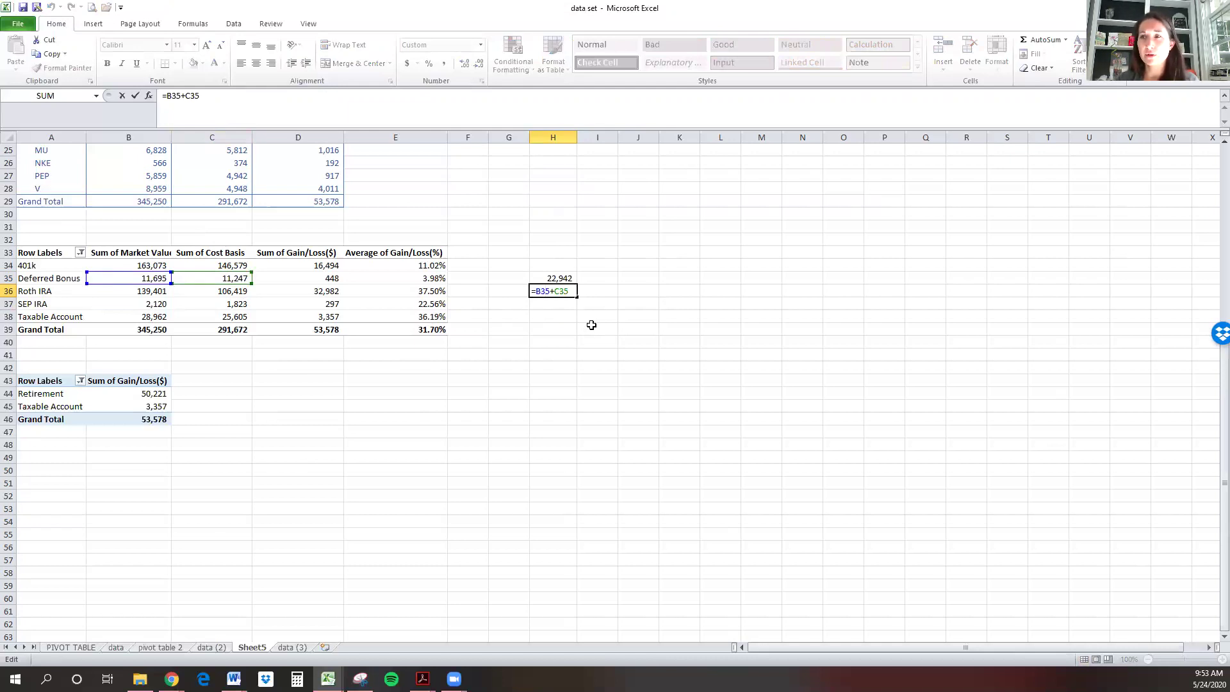
key(Return)
double_click(538, 277)
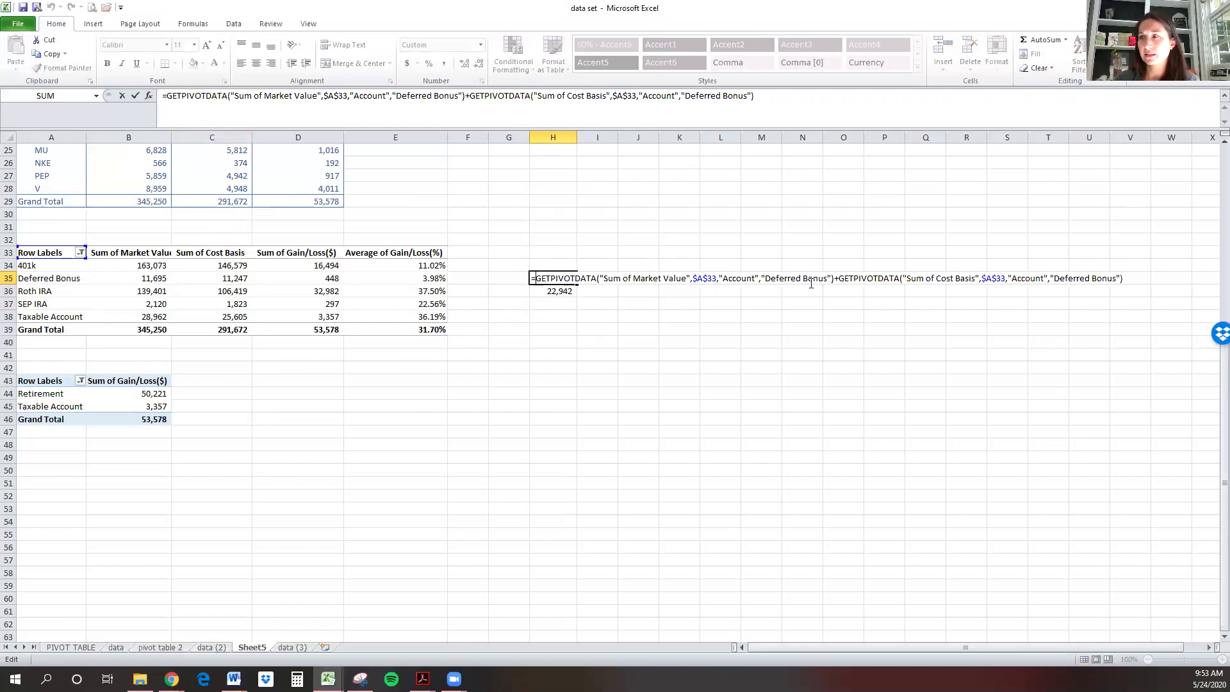
key(Return)
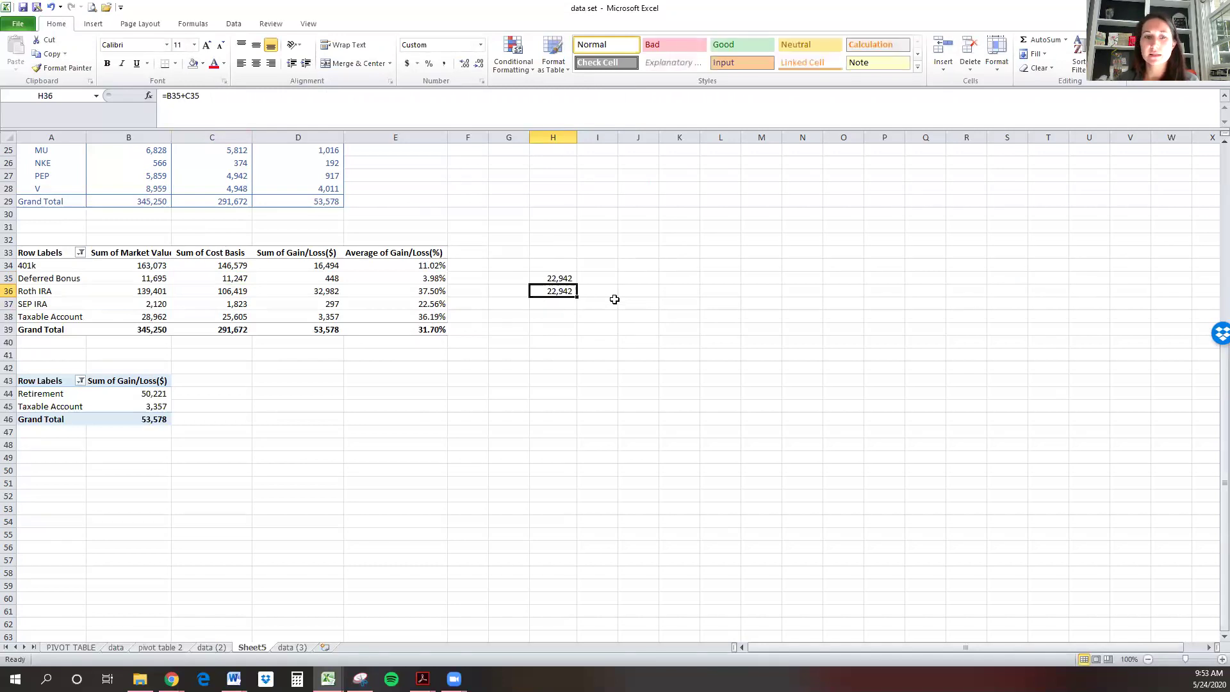
- Review the pivot tables on Sheet5 alongside their source data on the data (3) sheet
click(559, 326)
scroll(560, 325, up, 8)
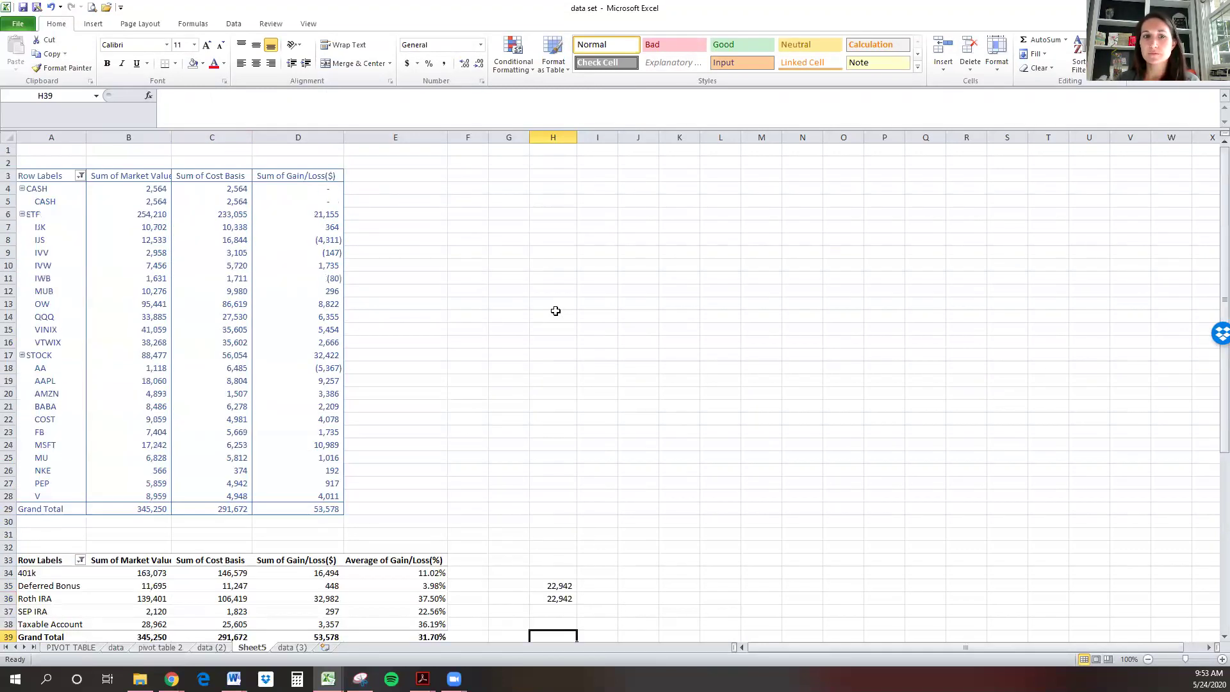
scroll(555, 311, down, 5)
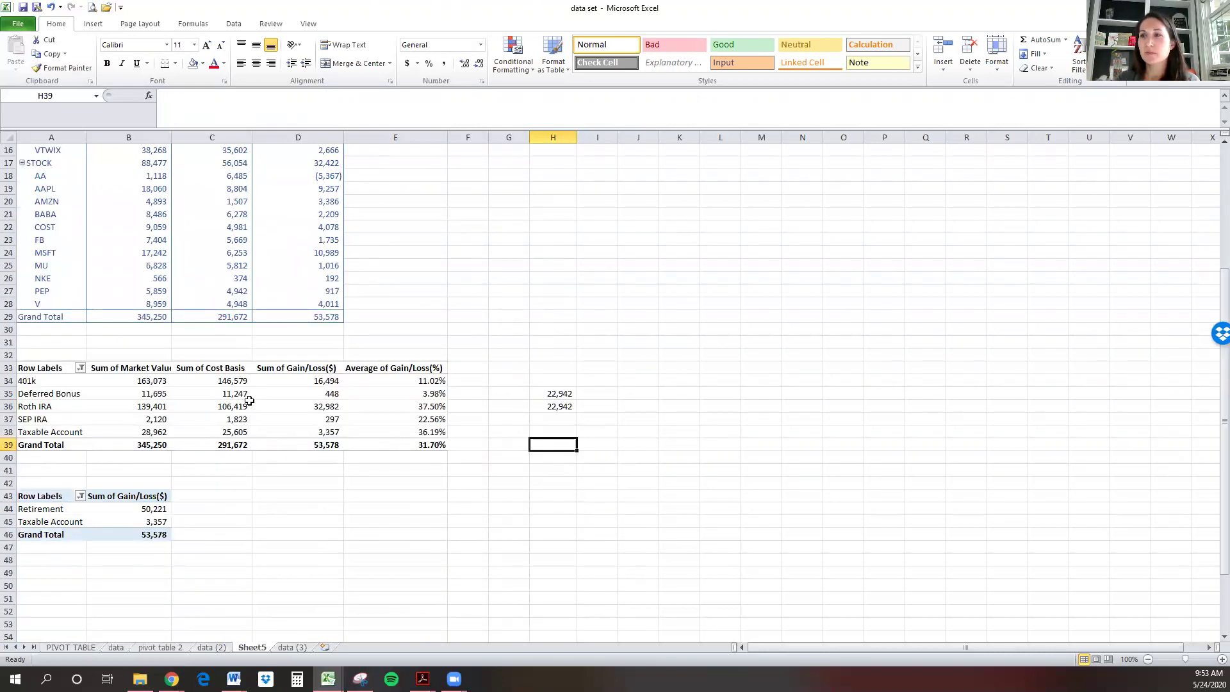
scroll(244, 393, up, 5)
scroll(244, 394, down, 5)
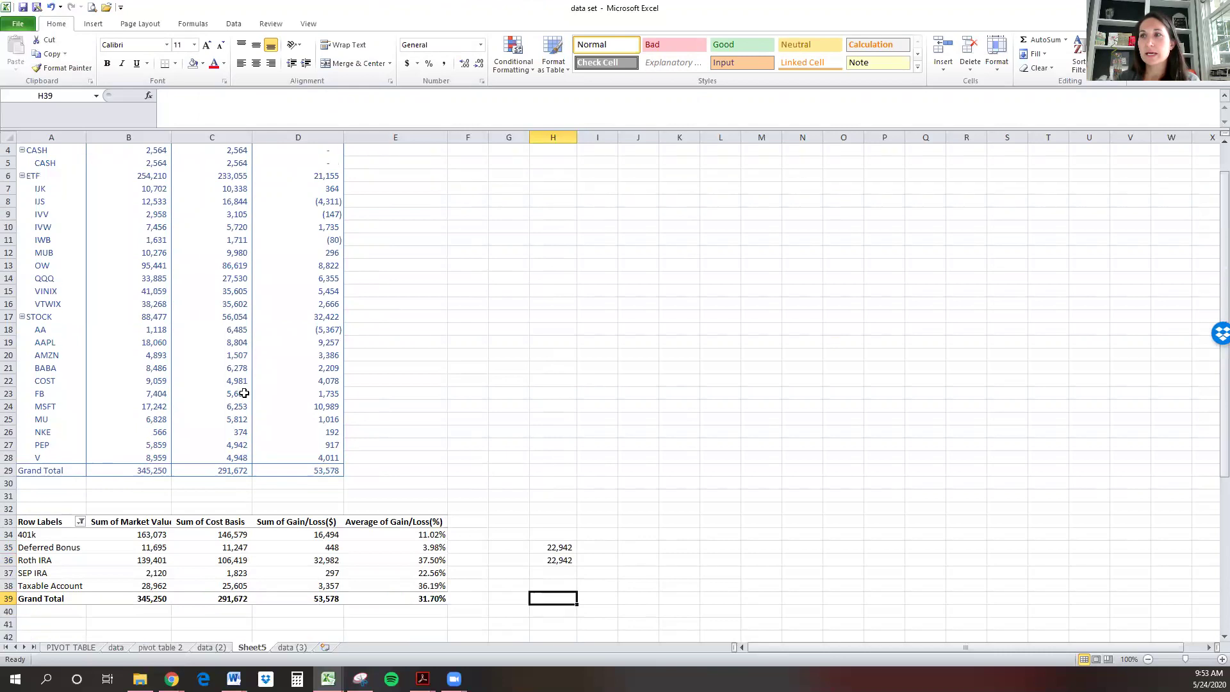
click(293, 648)
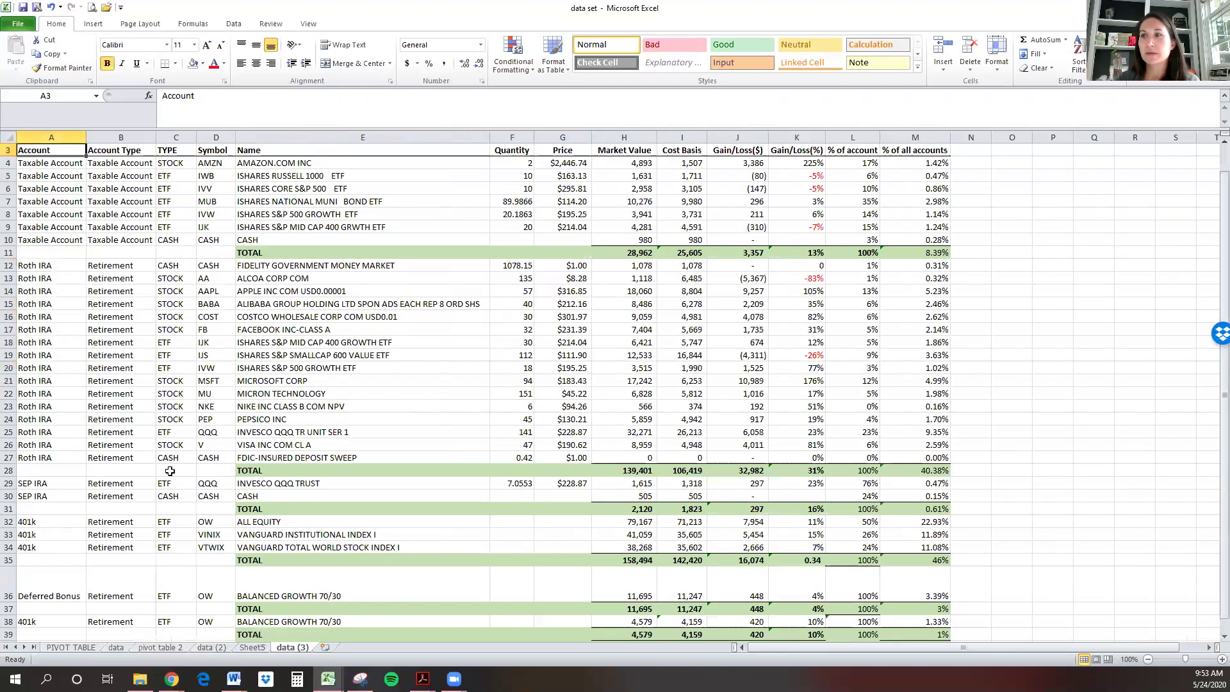
scroll(170, 471, up, 1)
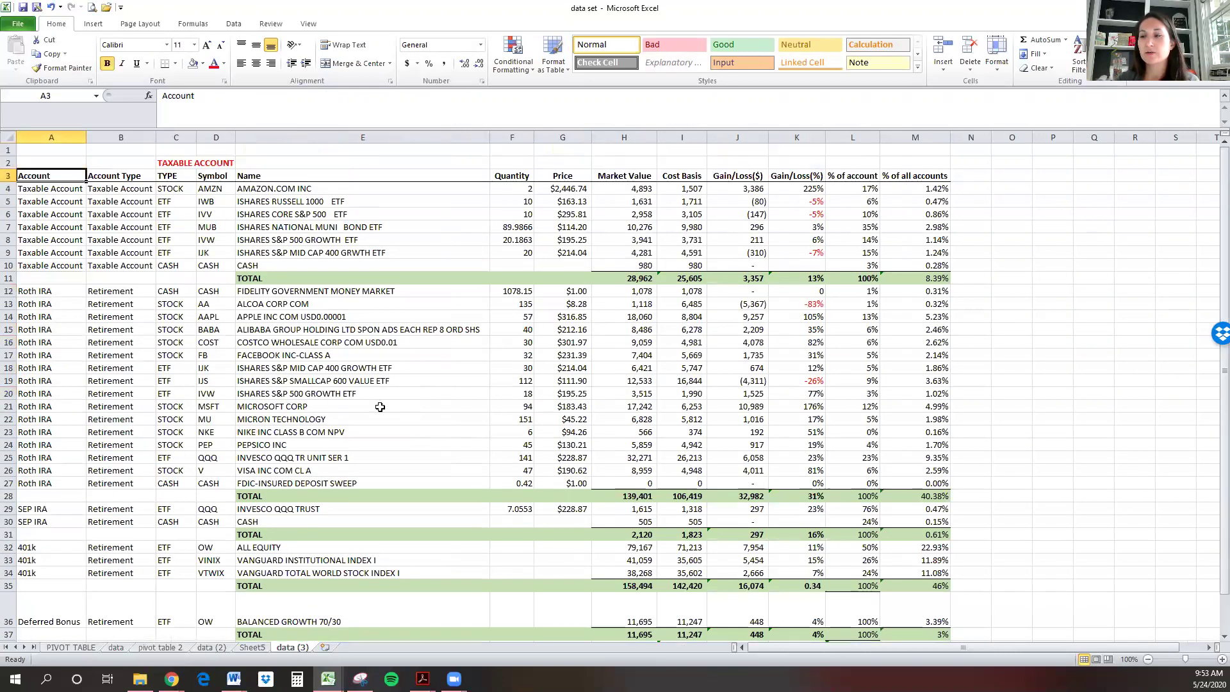
click(254, 648)
scroll(240, 513, up, 5)
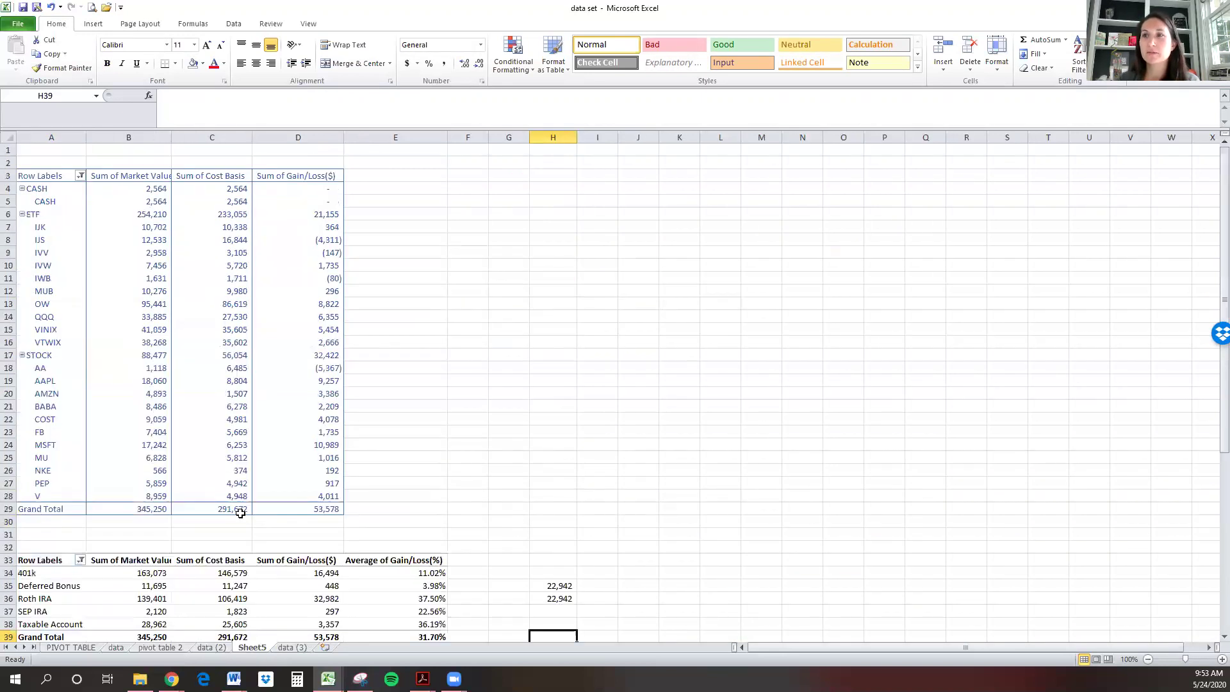
- Try selecting 'data (3)'!$A$3:$M$26 as the source range for the type and symbol pivot table, and cancel the change
right_click(186, 356)
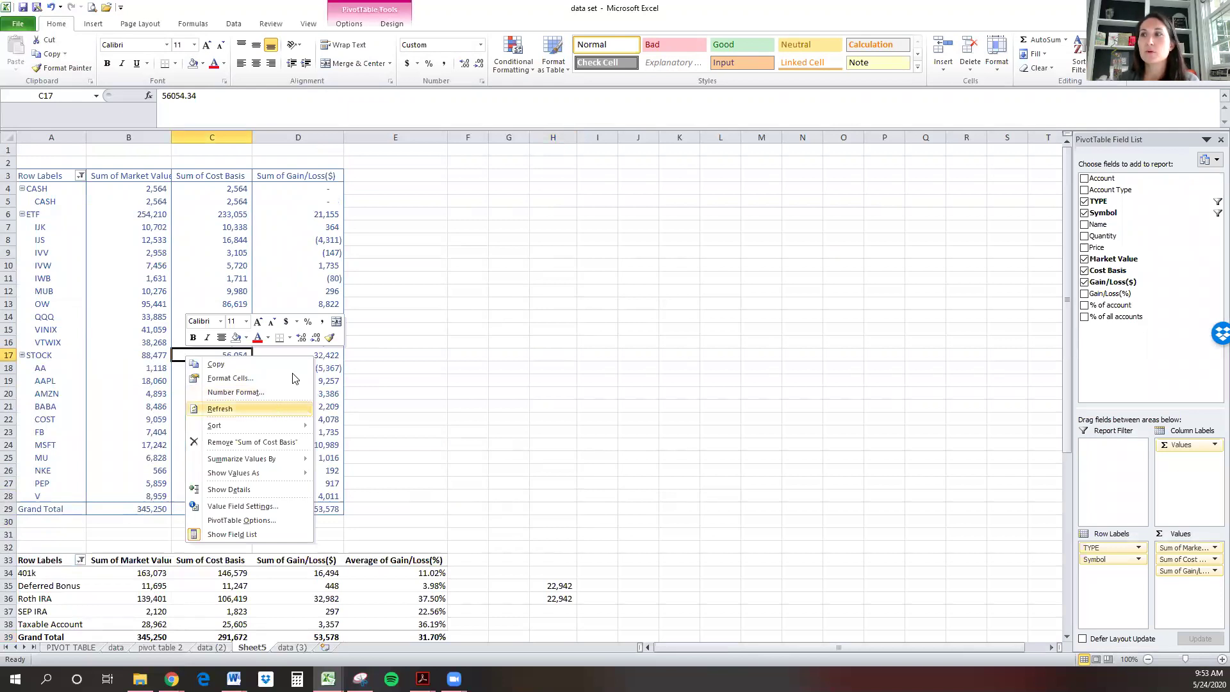
click(350, 26)
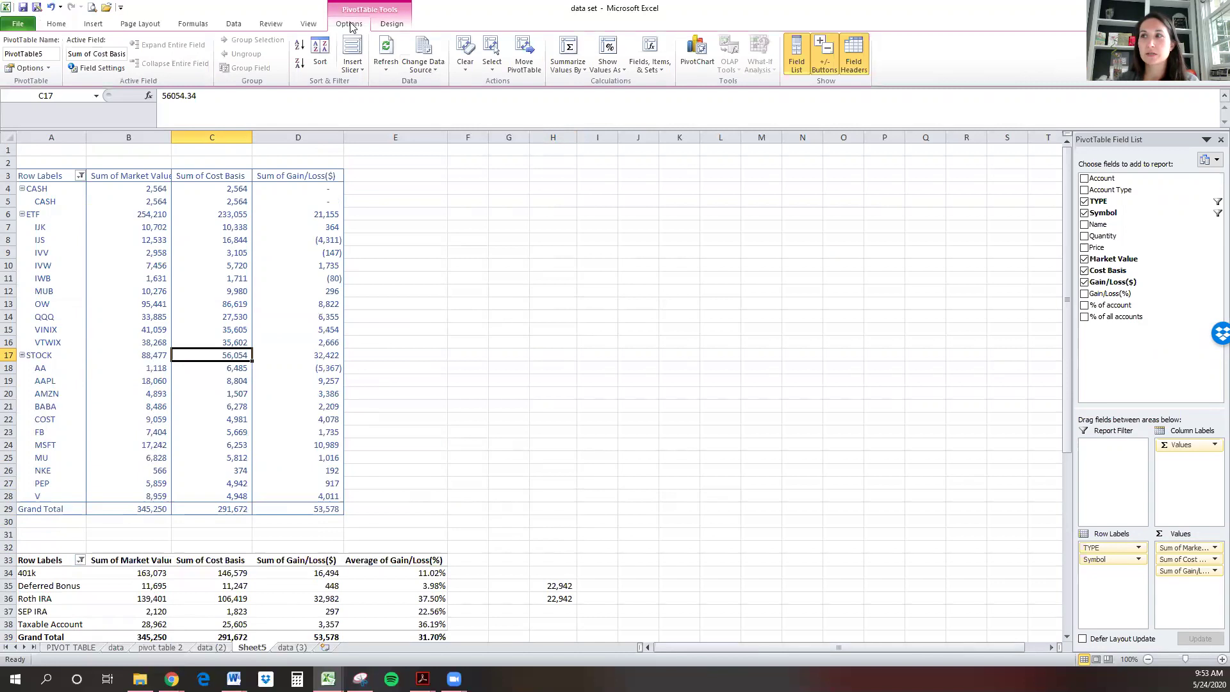
click(426, 48)
drag(44, 152, 946, 445)
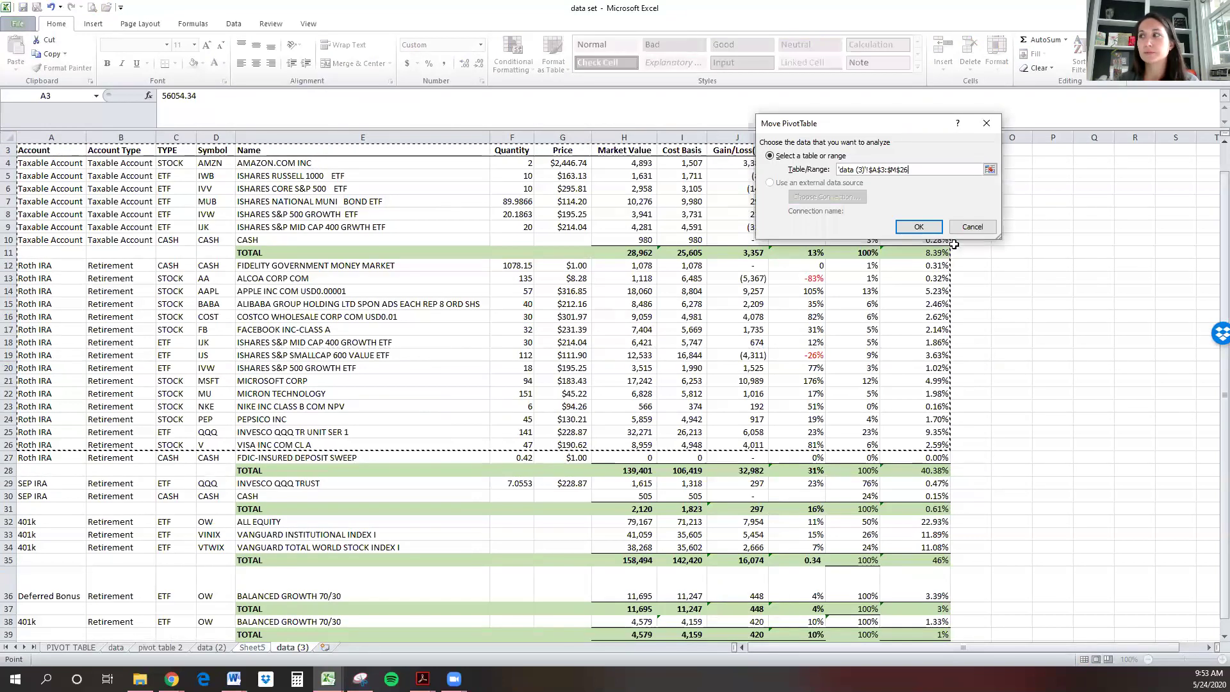
click(979, 226)
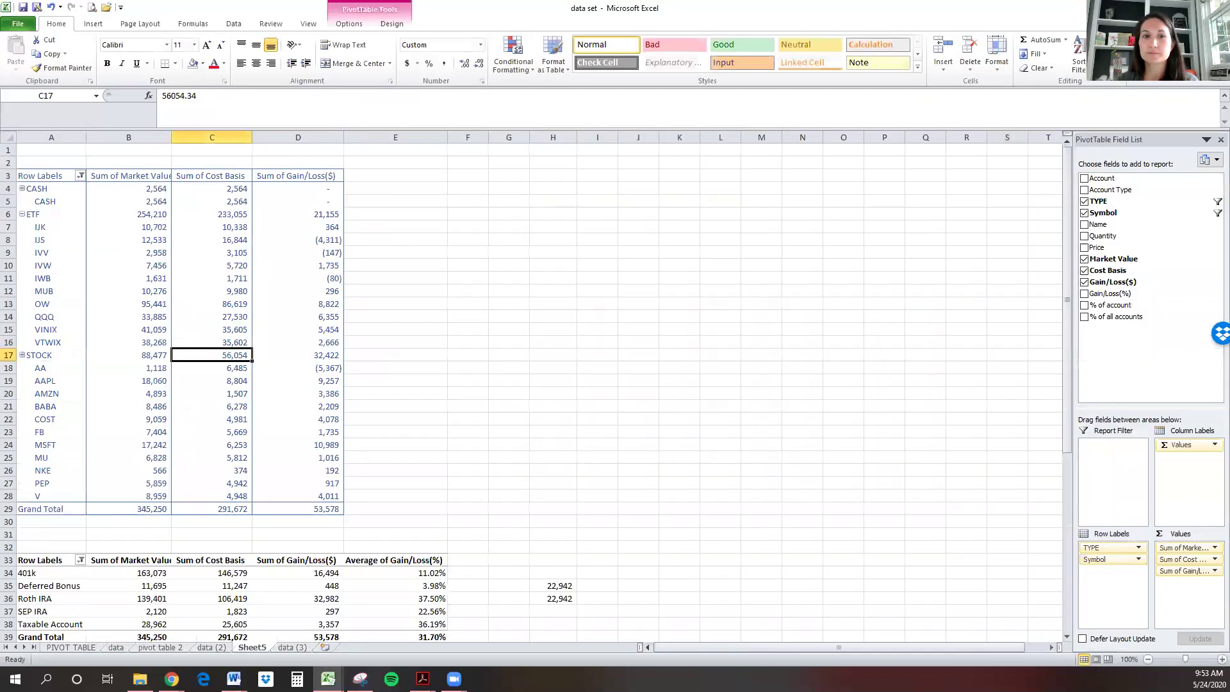